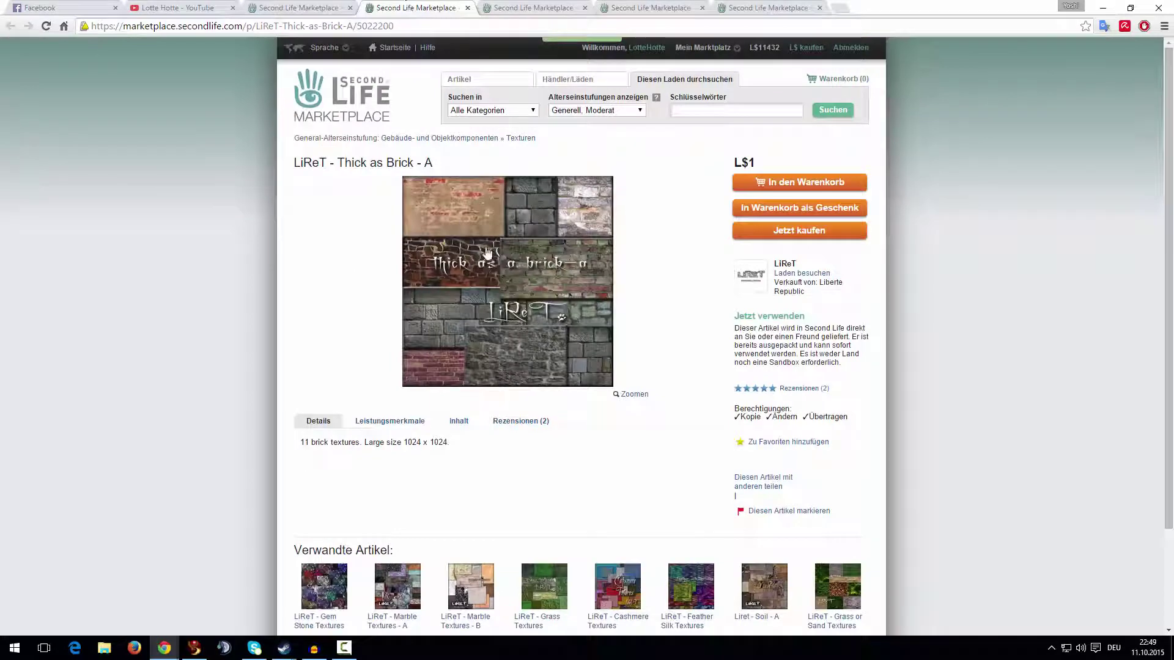
Look over the open LiReT texture product pages and browse the marketplace's Texturen category results.
click(556, 10)
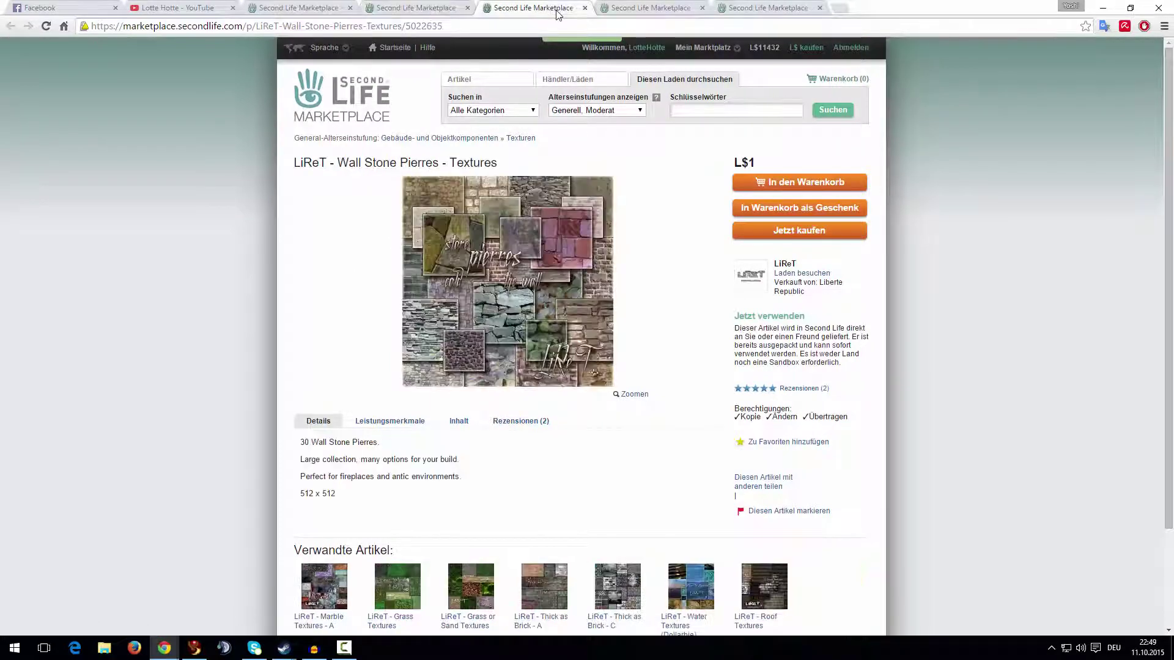
click(638, 9)
click(305, 10)
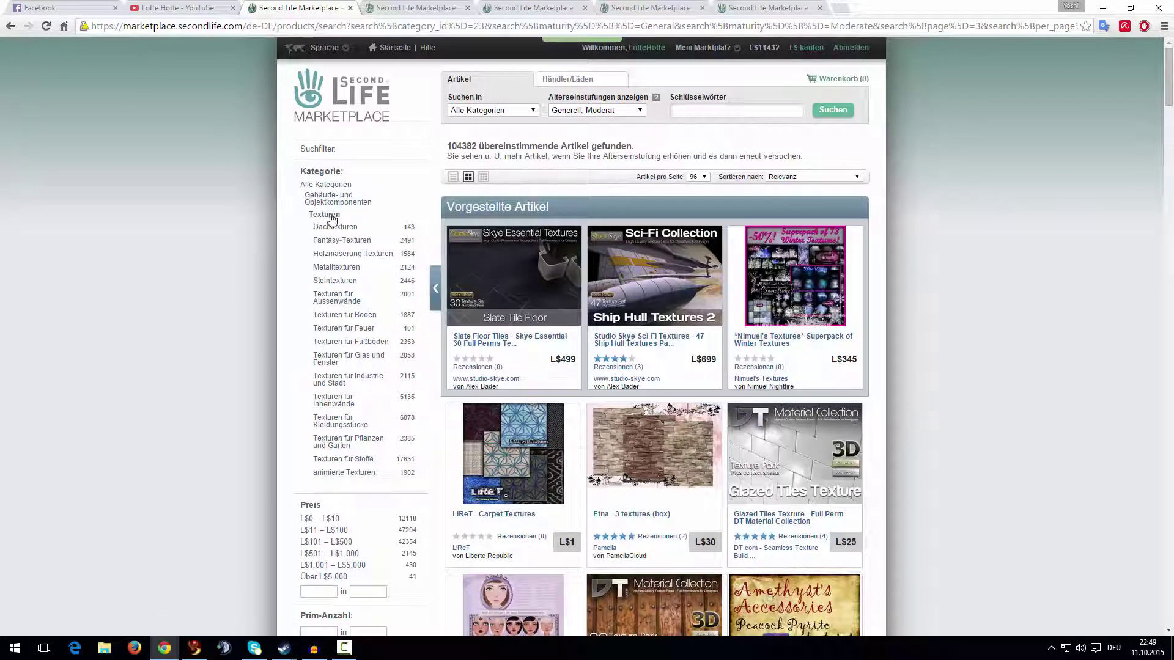
scroll(987, 264, down, 8)
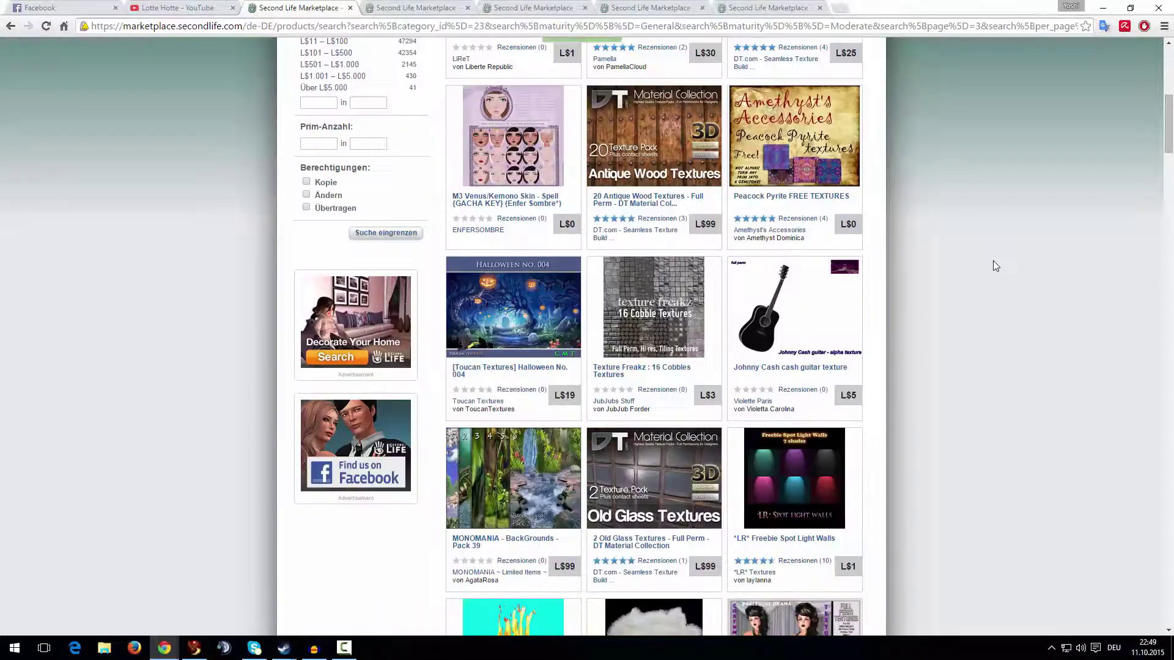
scroll(992, 249, down, 20)
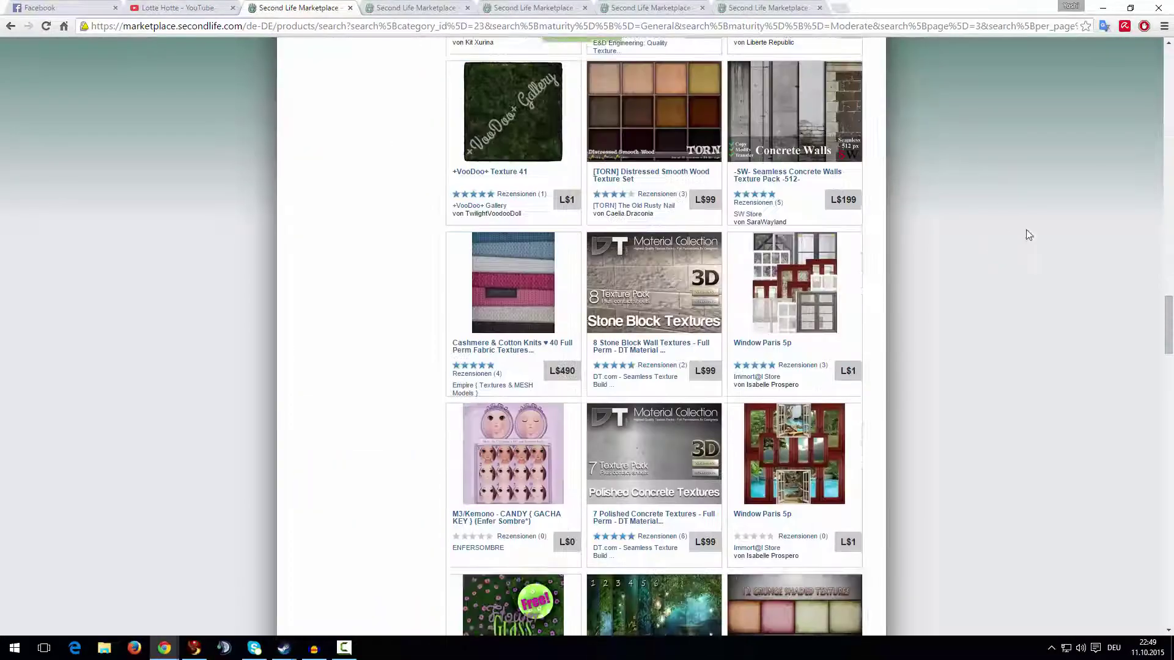
scroll(1012, 242, down, 18)
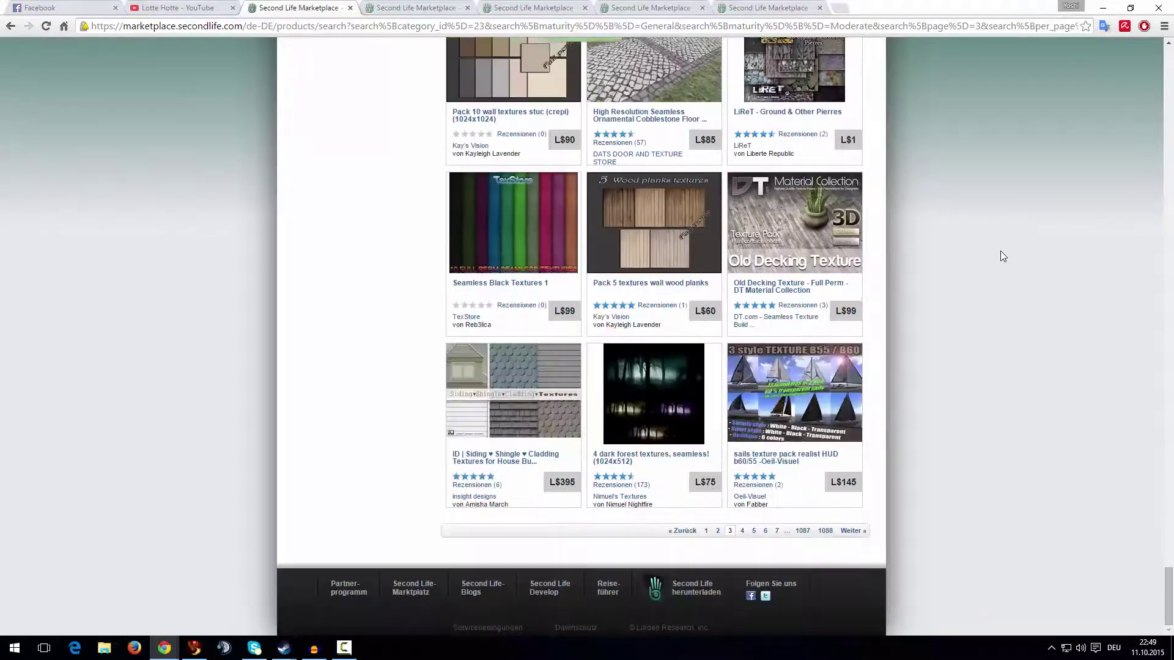
scroll(994, 260, up, 4)
scroll(987, 272, up, 20)
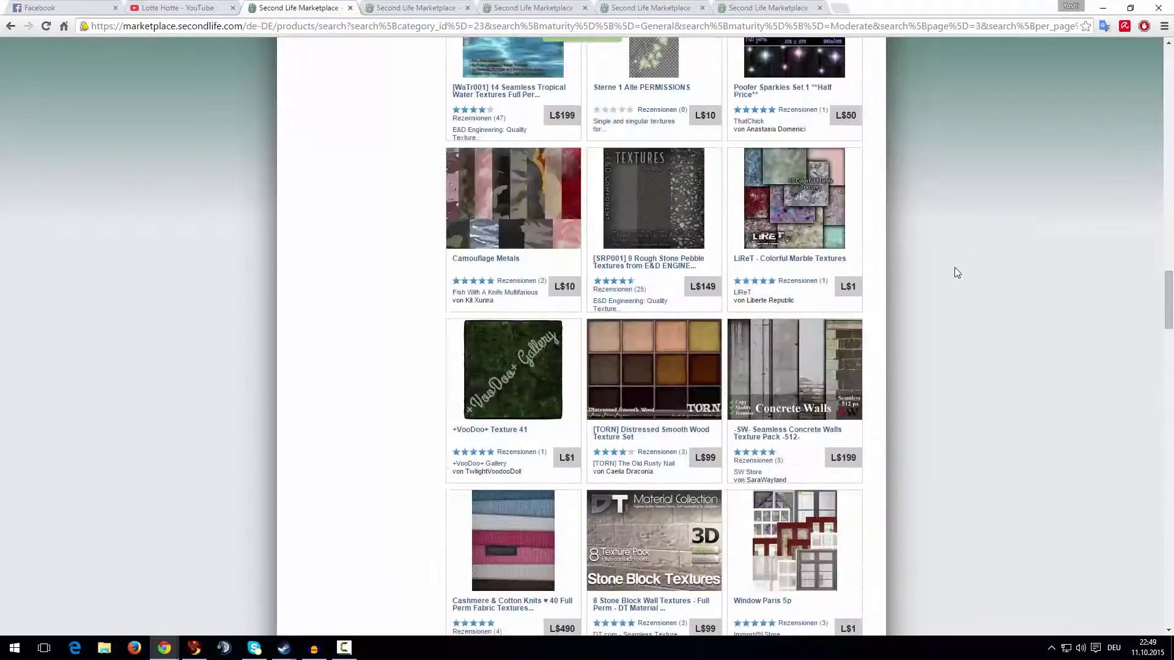
scroll(972, 245, up, 12)
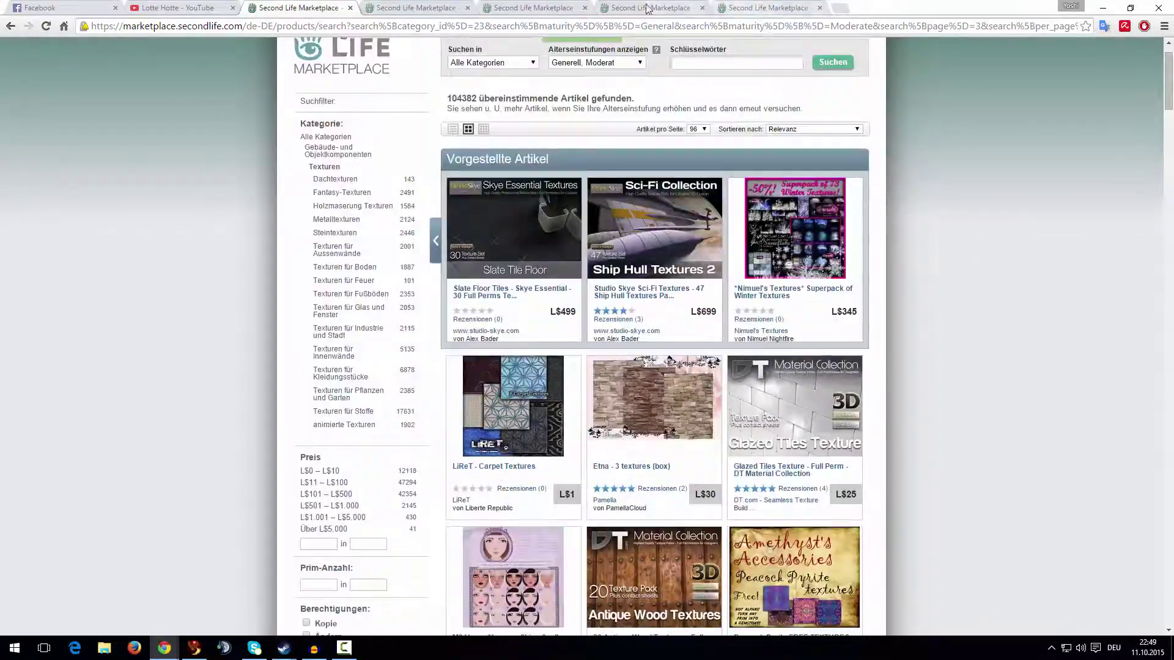
Examine the LiReT store's texture listings and its Thick as Brick - A, Wall Stone Pierres and Thick as Brick - C product pages.
click(647, 8)
click(768, 8)
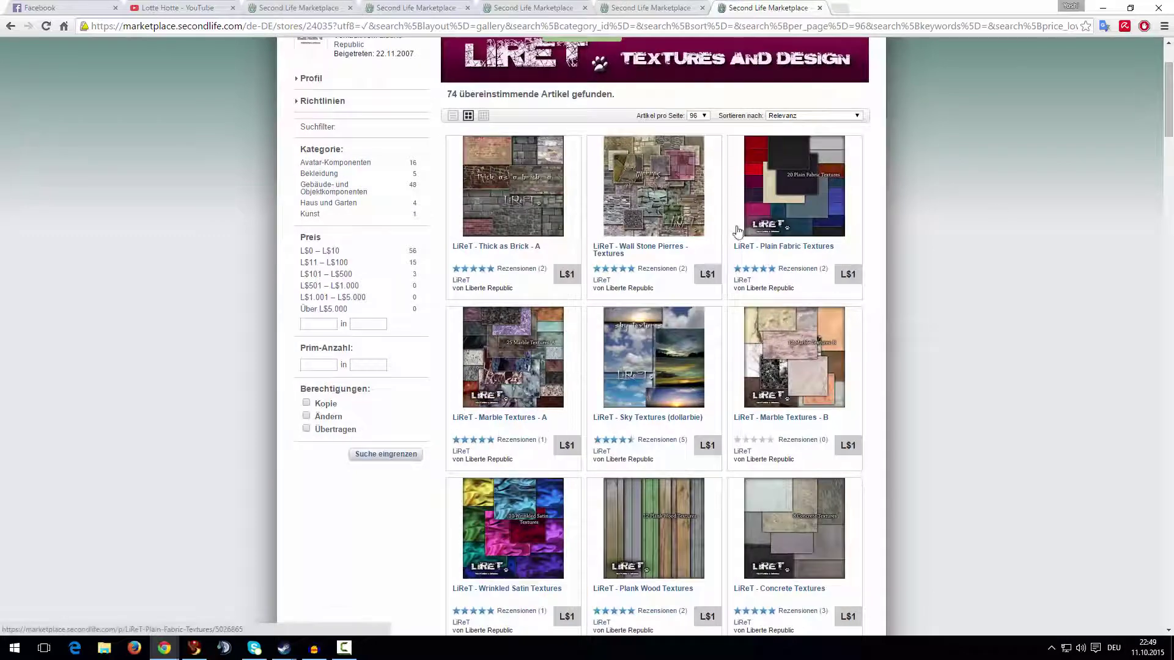
scroll(777, 221, down, 2)
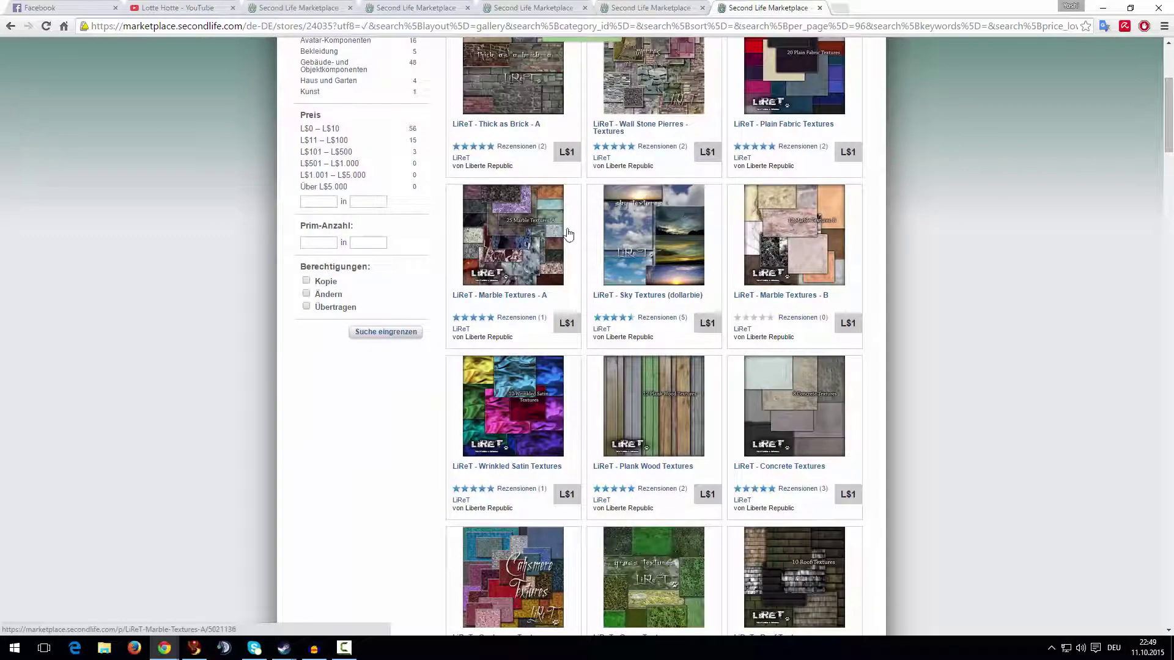
scroll(989, 247, down, 4)
scroll(985, 259, up, 8)
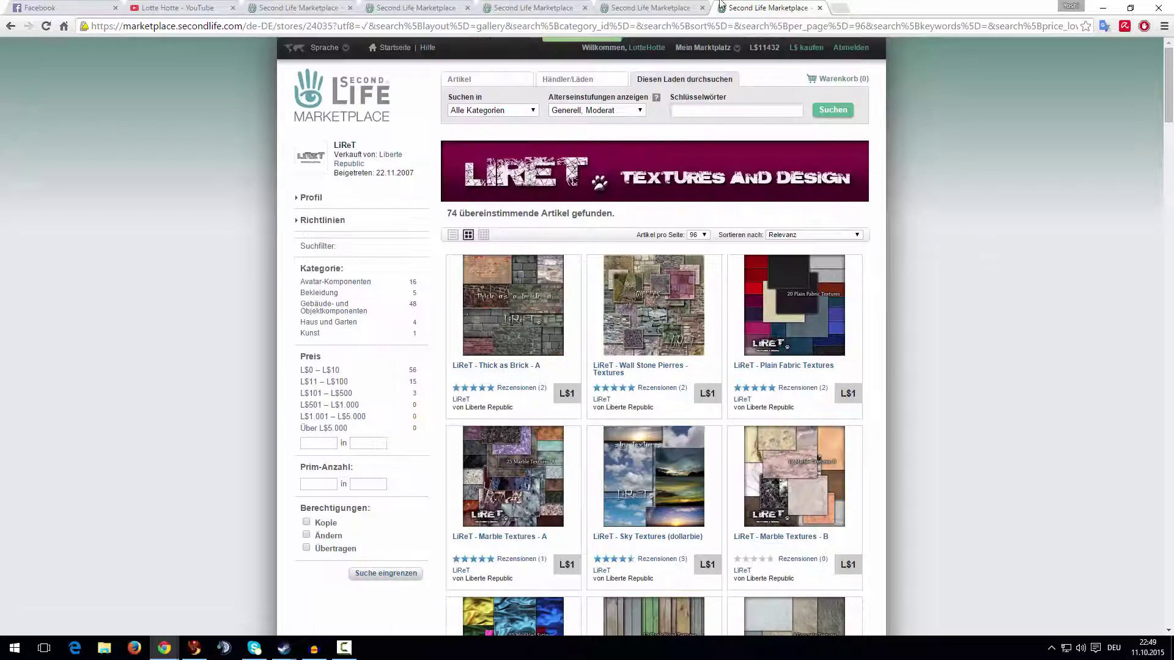
click(414, 8)
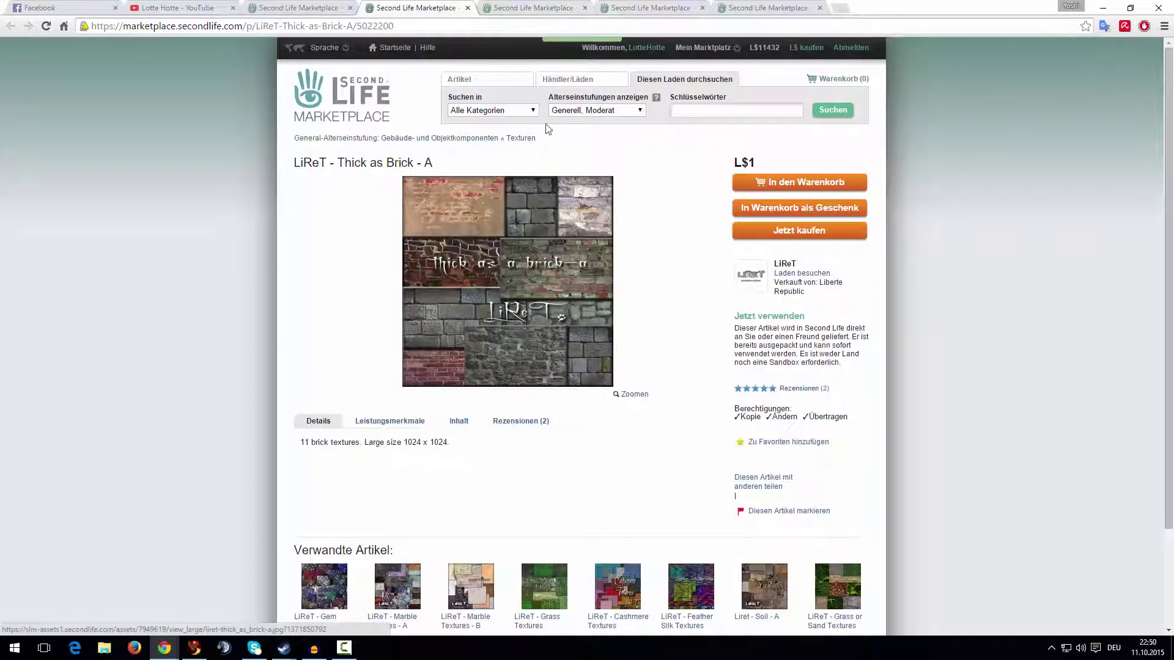
click(509, 9)
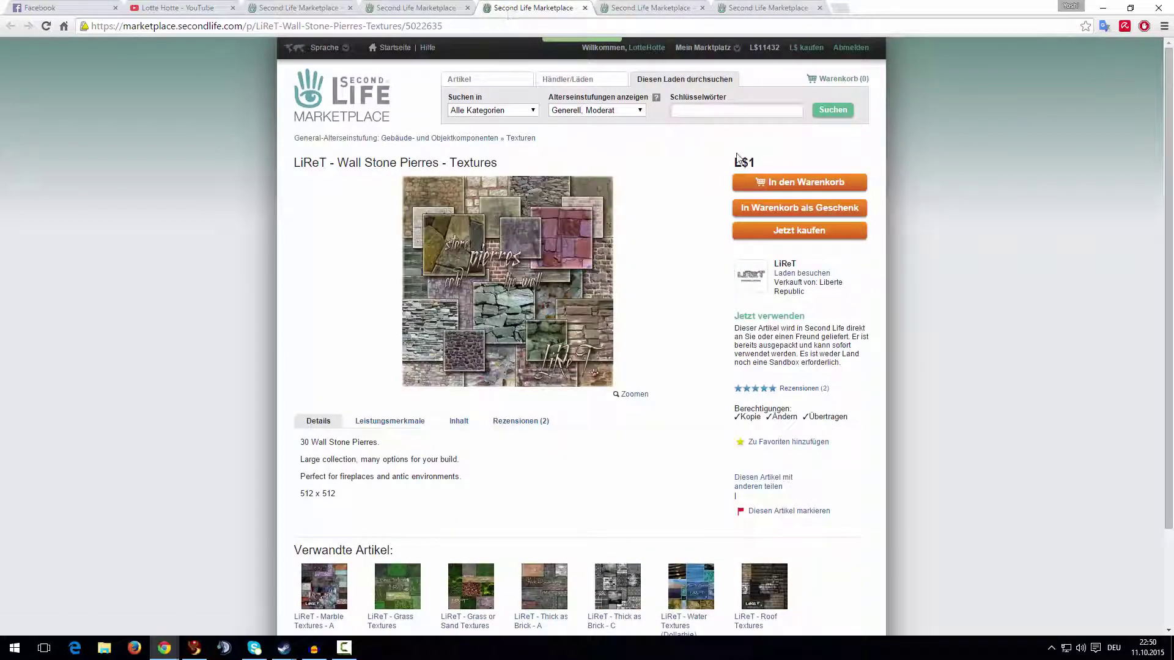
click(654, 15)
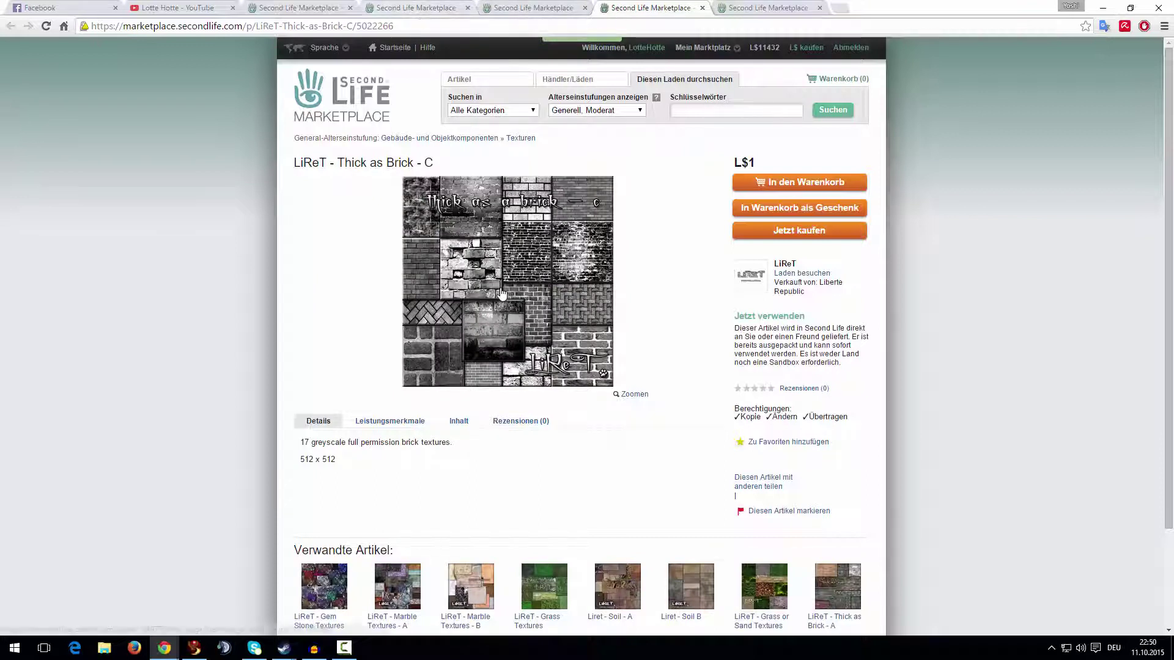
Add LiReT - Thick as Brick - A and LiReT - Wall Stone Pierres - Textures to the shopping cart.
click(417, 14)
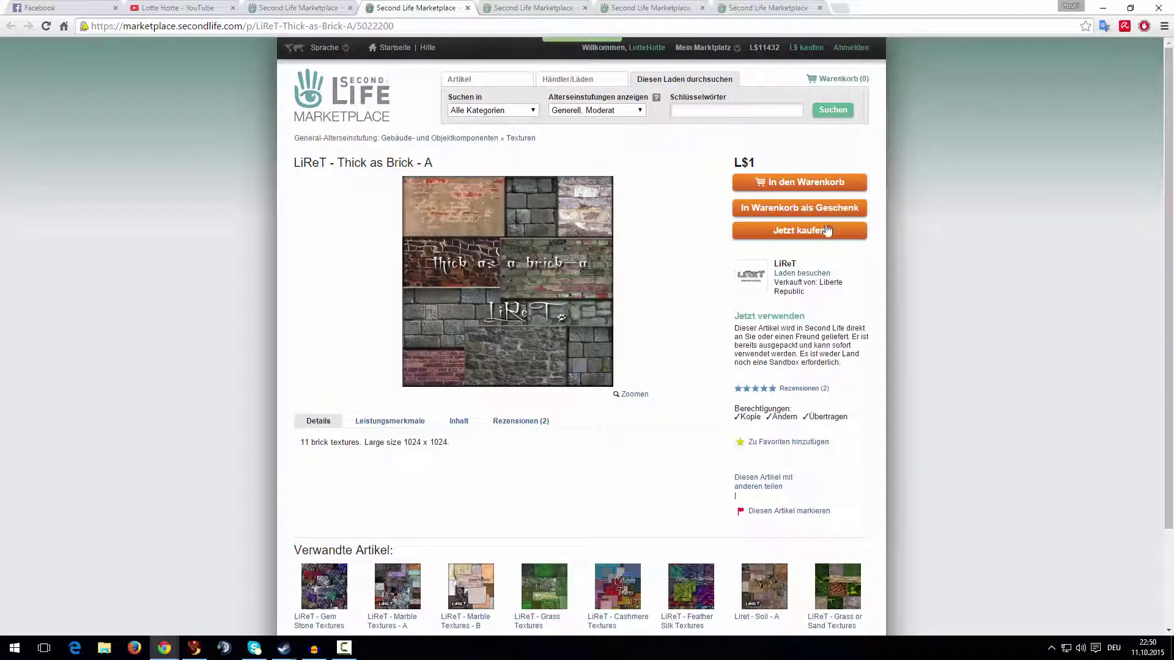
click(790, 184)
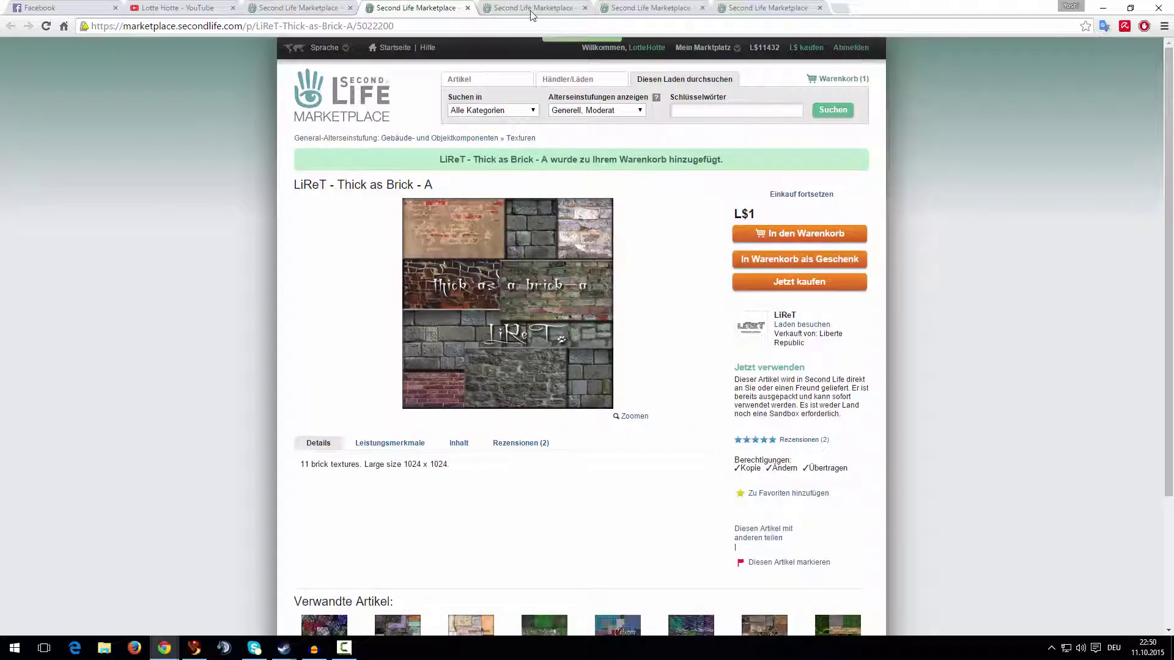
click(532, 13)
click(796, 183)
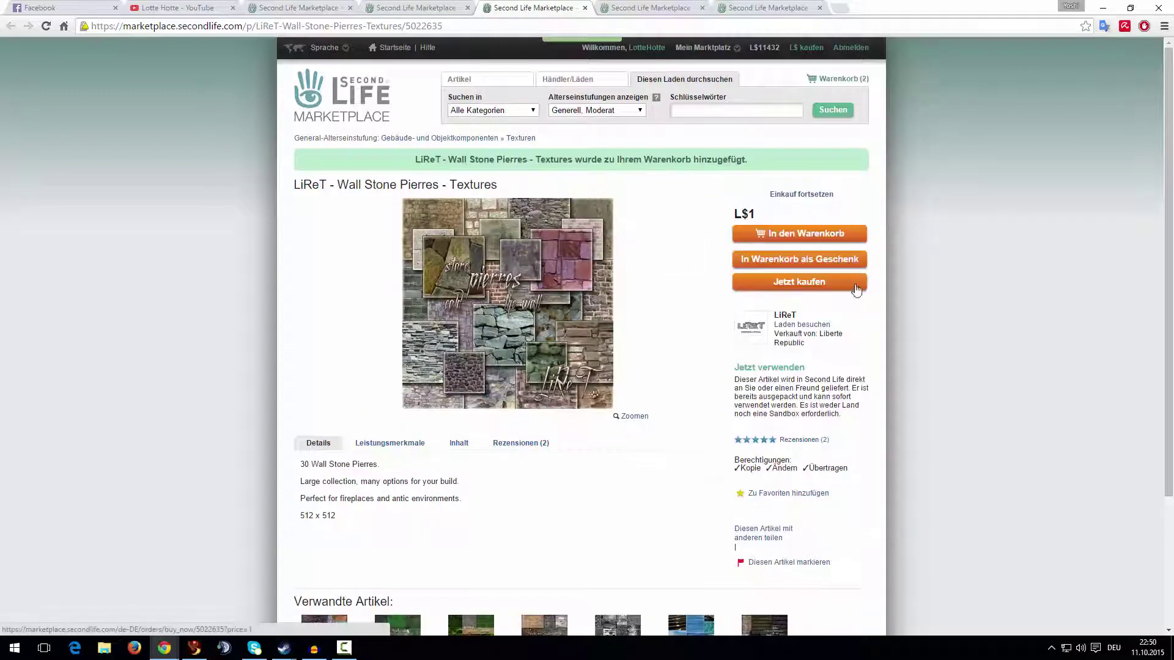
Check out the shopping cart and pay for the two texture packs with the L$ balance.
click(847, 78)
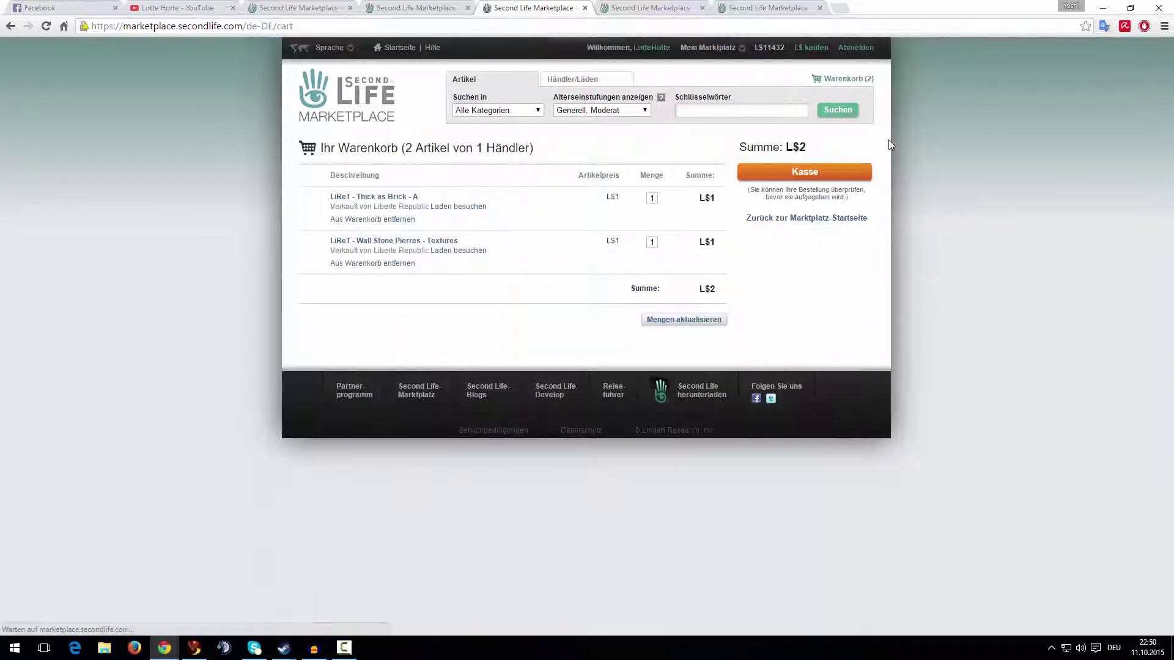
click(818, 173)
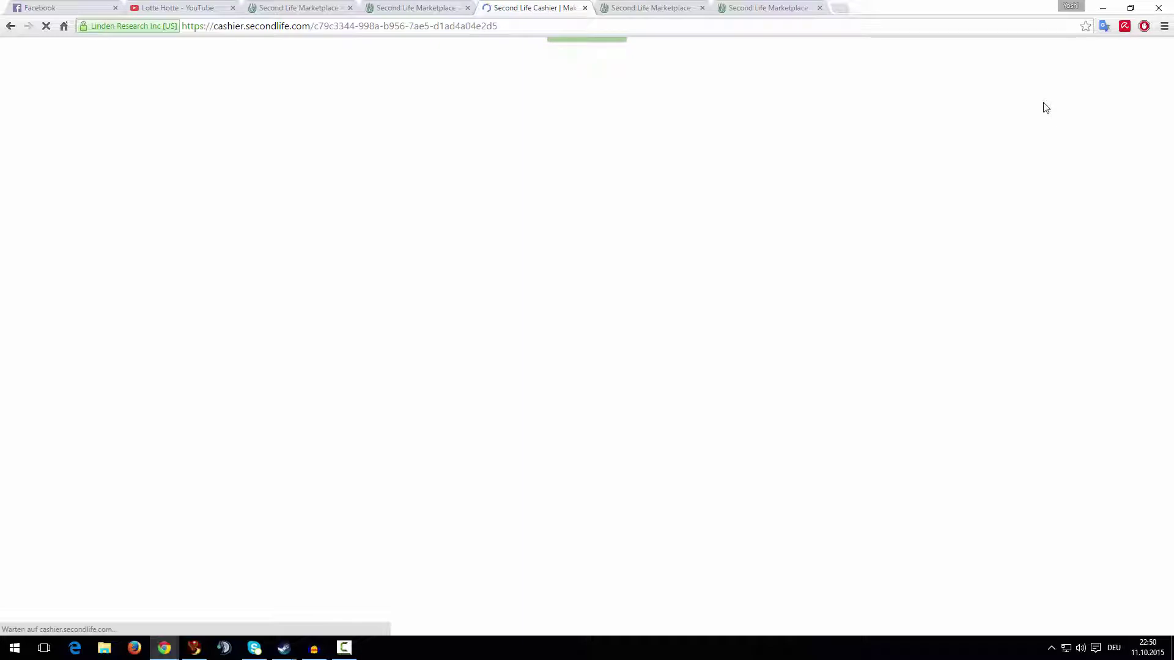
click(841, 203)
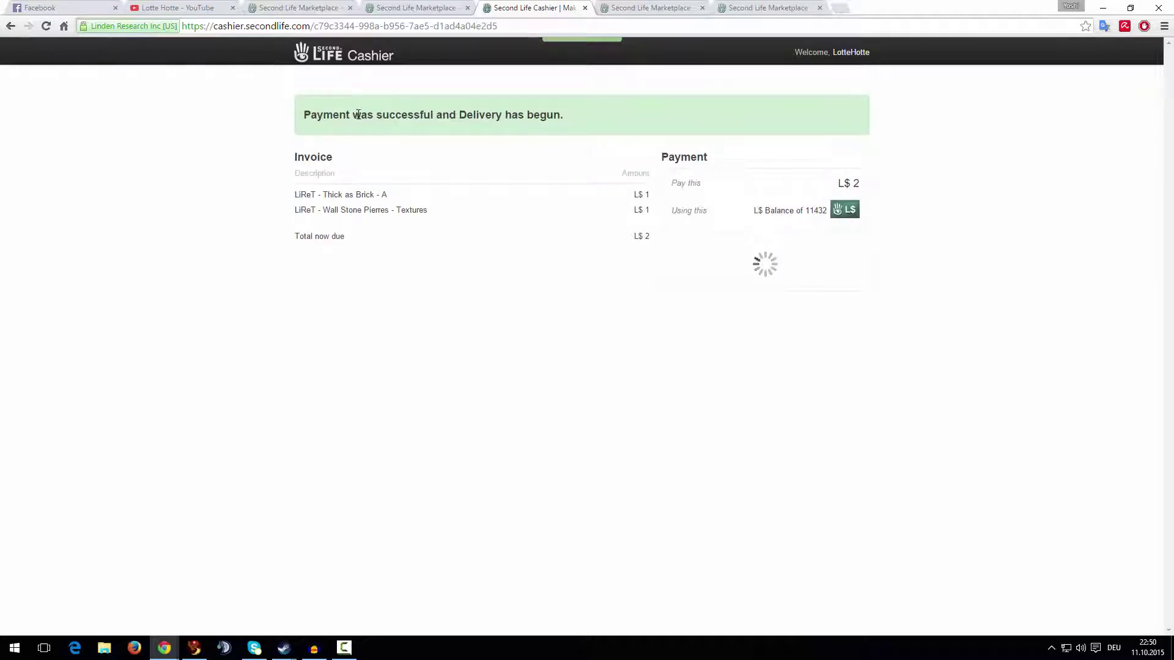
Switch to the Firestorm viewer and dismiss the delivery notices for the two purchased texture packs.
click(1104, 9)
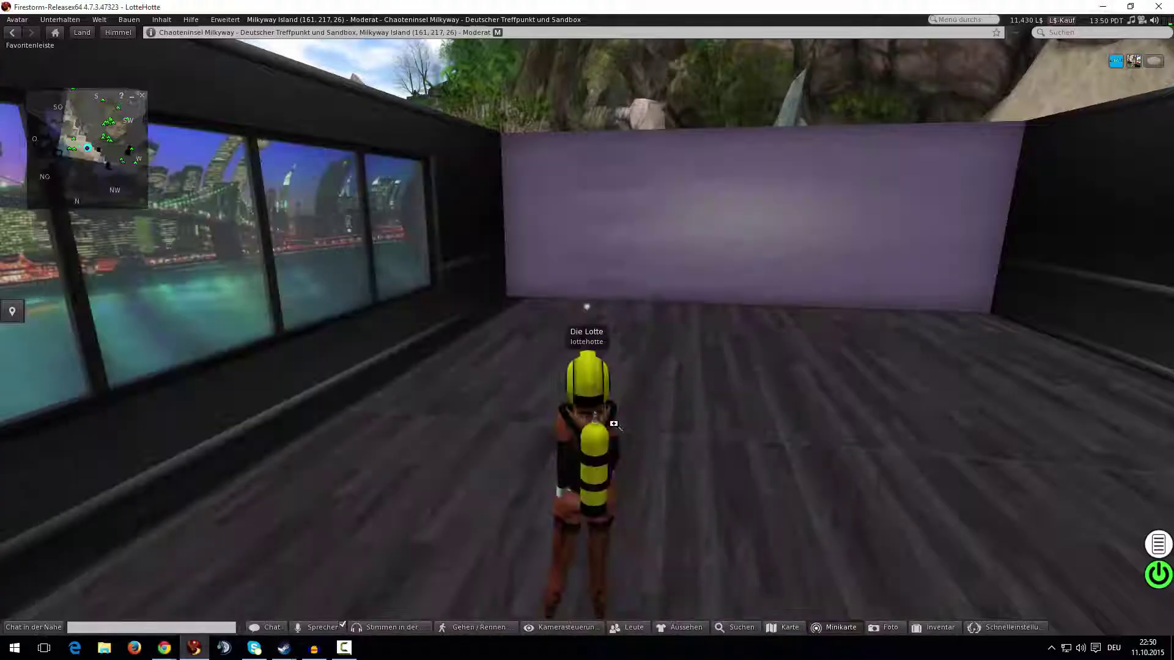
alt+drag(614, 423, 595, 342)
alt+click(695, 377)
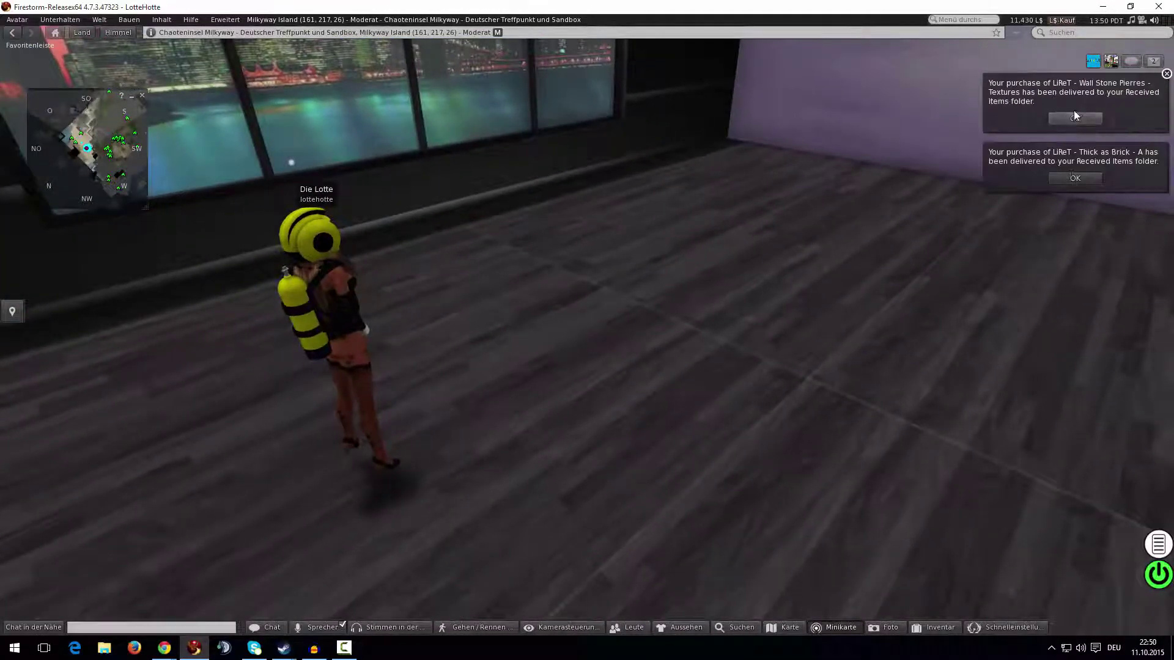
click(1075, 116)
click(1074, 114)
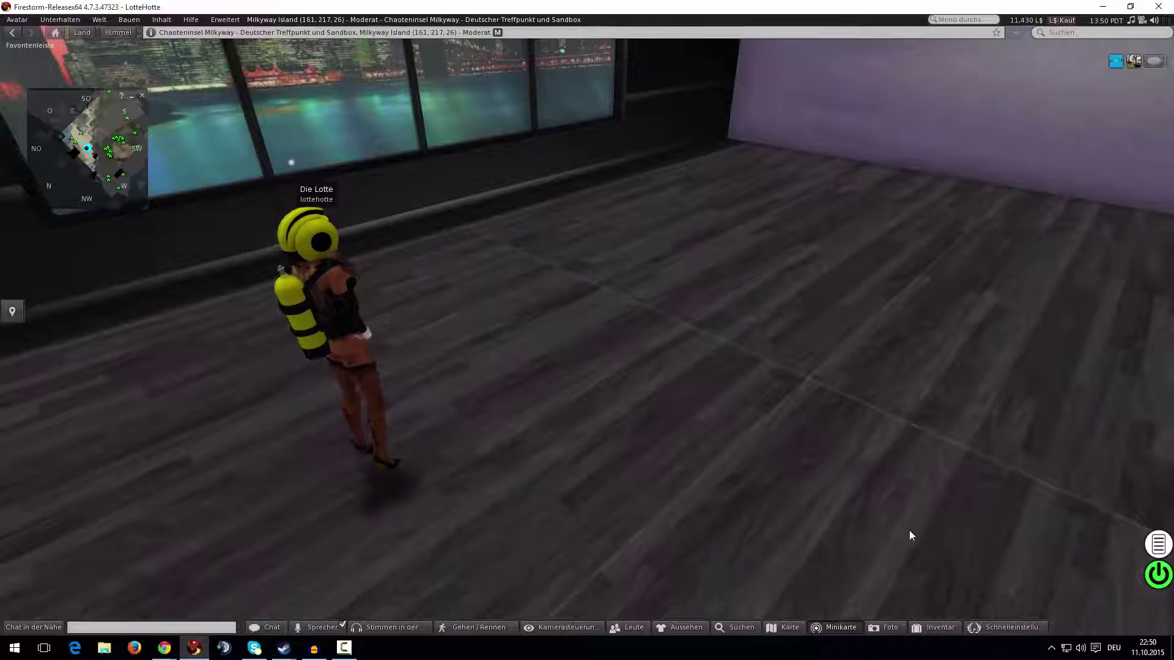
Open the inventory, enlarge and reposition its window, and expand the Erhaltene Artikel section.
click(912, 630)
scroll(897, 370, down, 2)
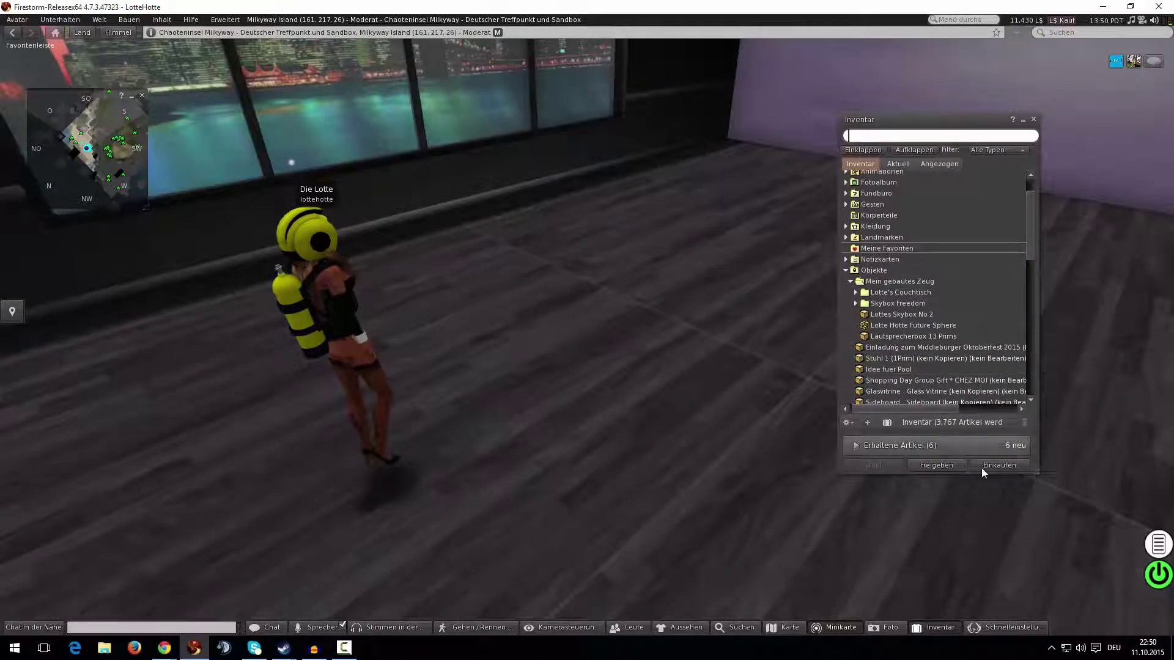
drag(1039, 472, 1041, 566)
drag(968, 116, 939, 59)
scroll(906, 311, down, 4)
click(879, 533)
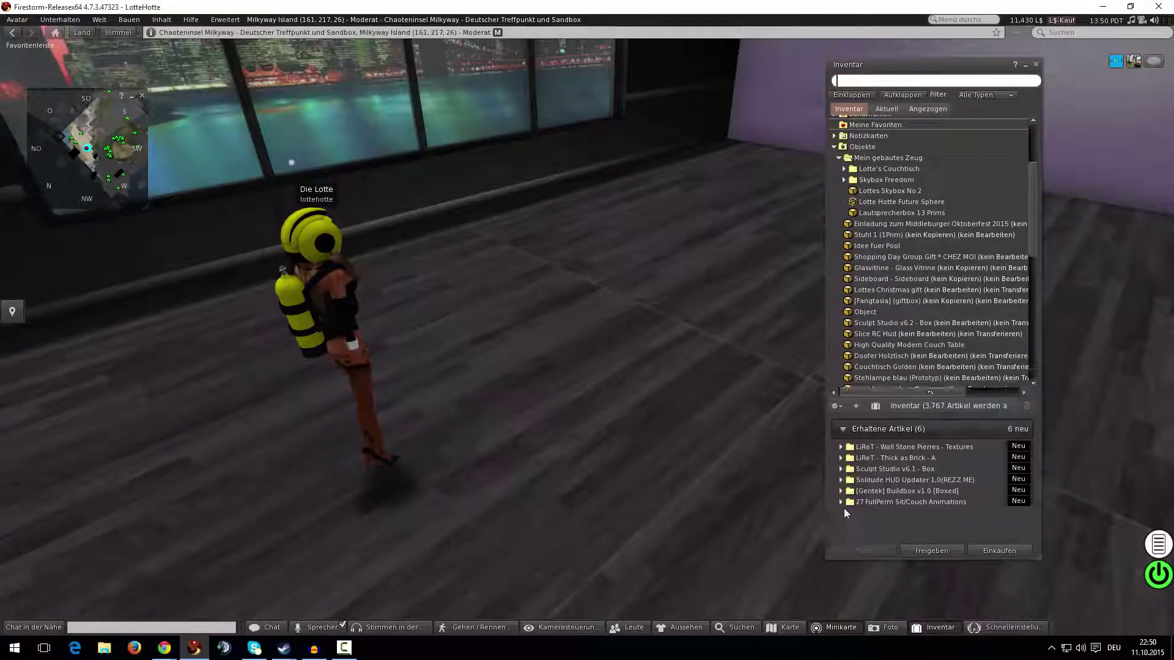
drag(926, 415, 926, 394)
Inspect the contents of the received LiReT - Wall Stone Pierres - Textures and LiReT - Thick as Brick - A folders.
double_click(866, 428)
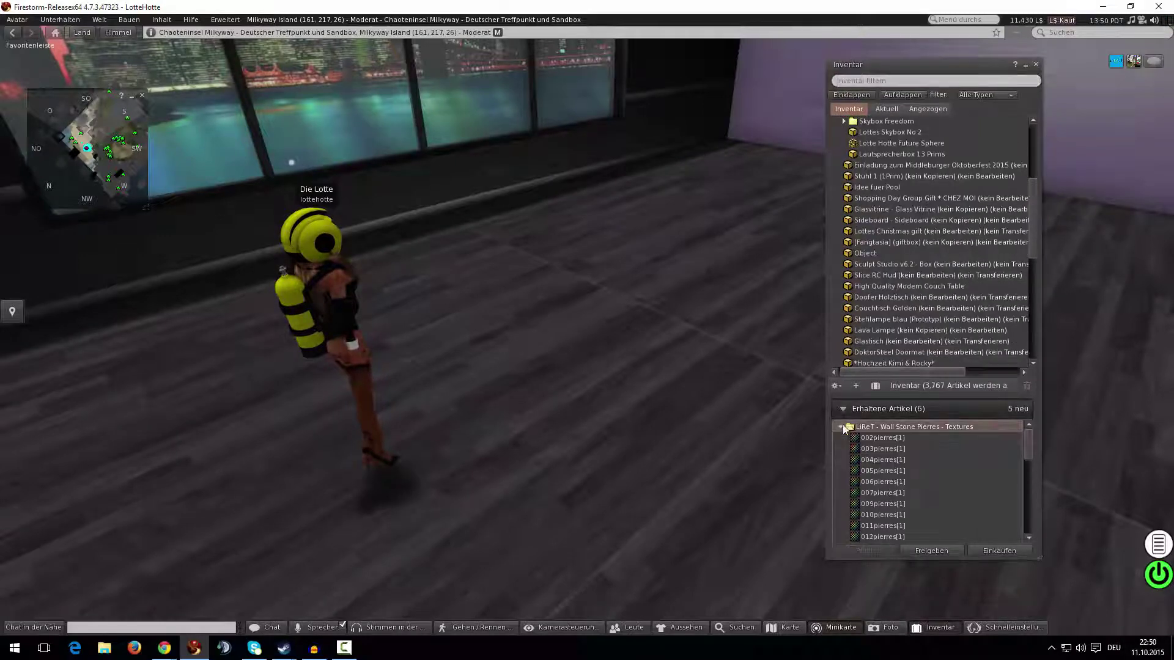
click(840, 427)
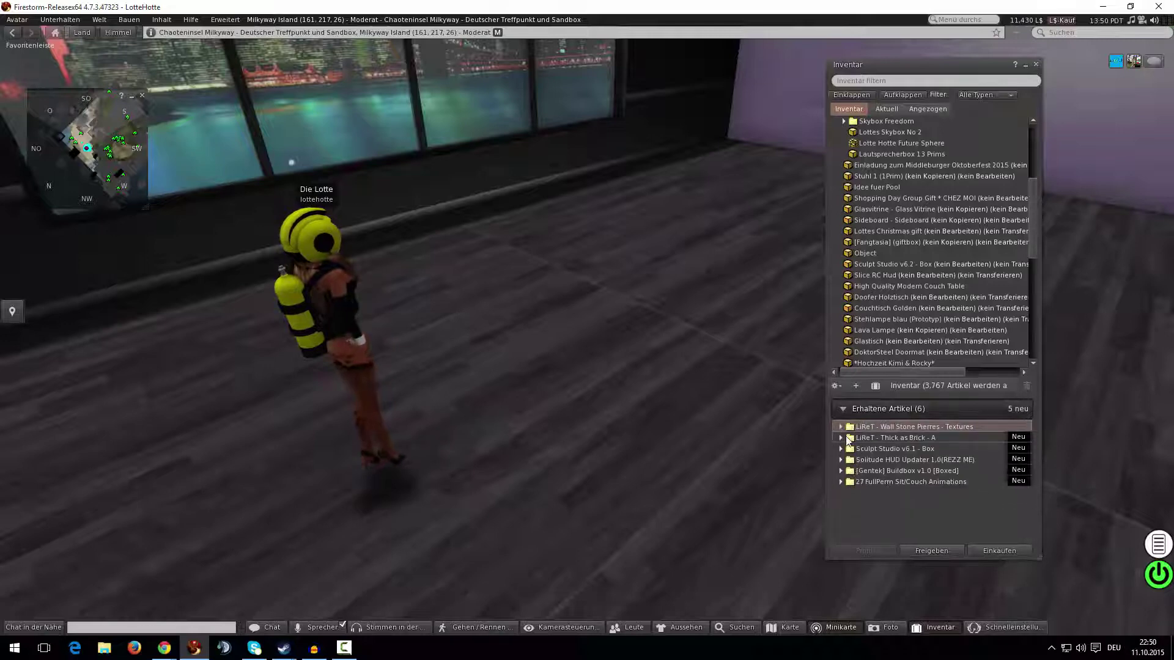
click(847, 439)
click(841, 438)
click(844, 439)
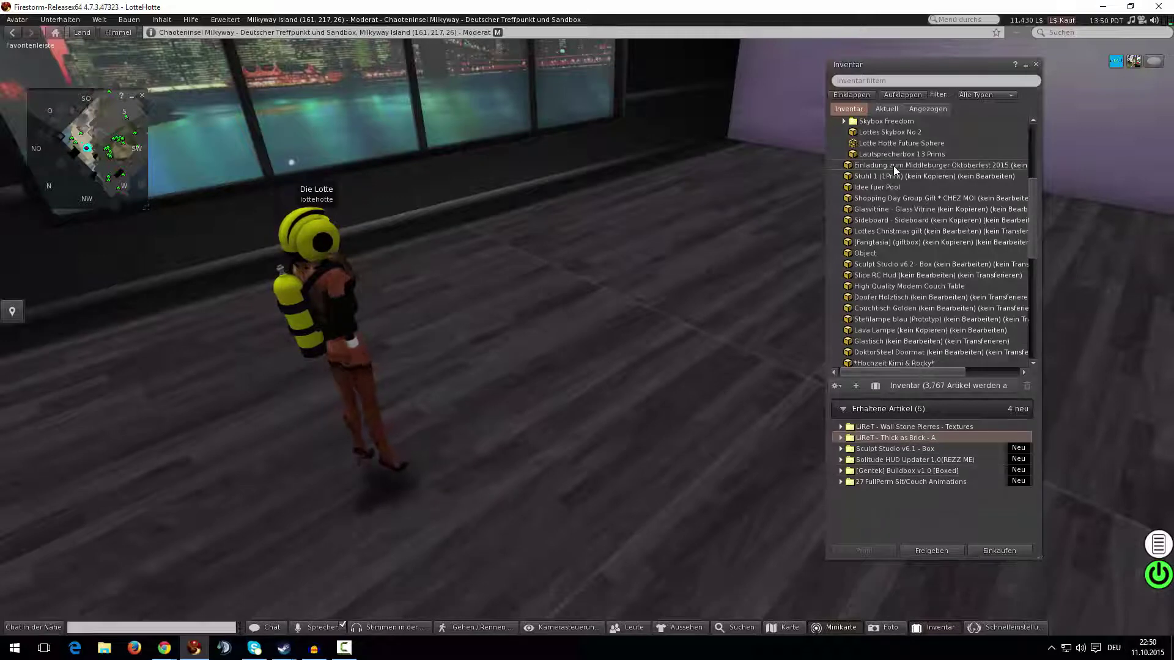
Move the two received LiReT texture folders into the user-created Texturen folder of the inventory.
scroll(897, 183, up, 3)
click(834, 167)
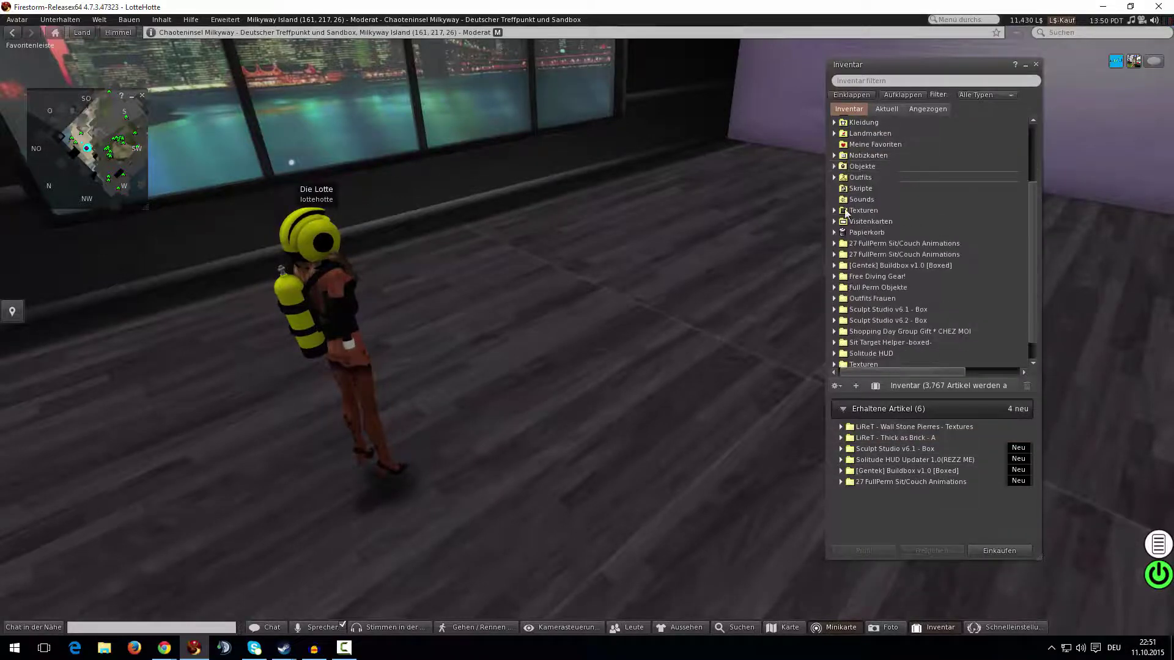
scroll(860, 299, down, 1)
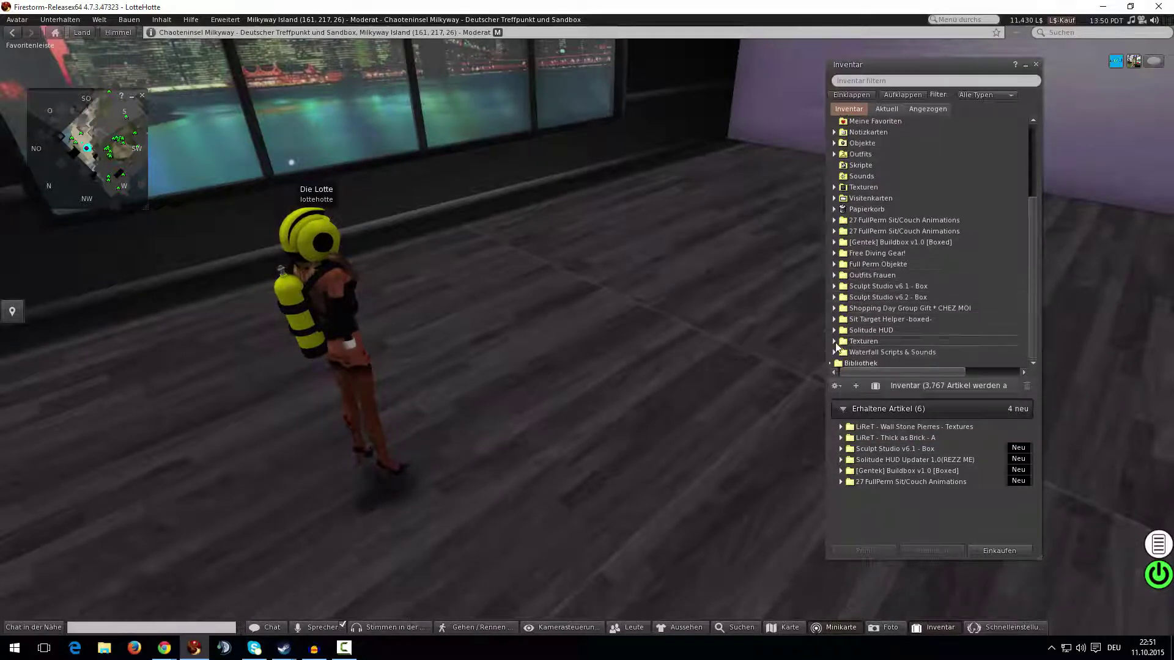
click(834, 341)
scroll(900, 306, down, 2)
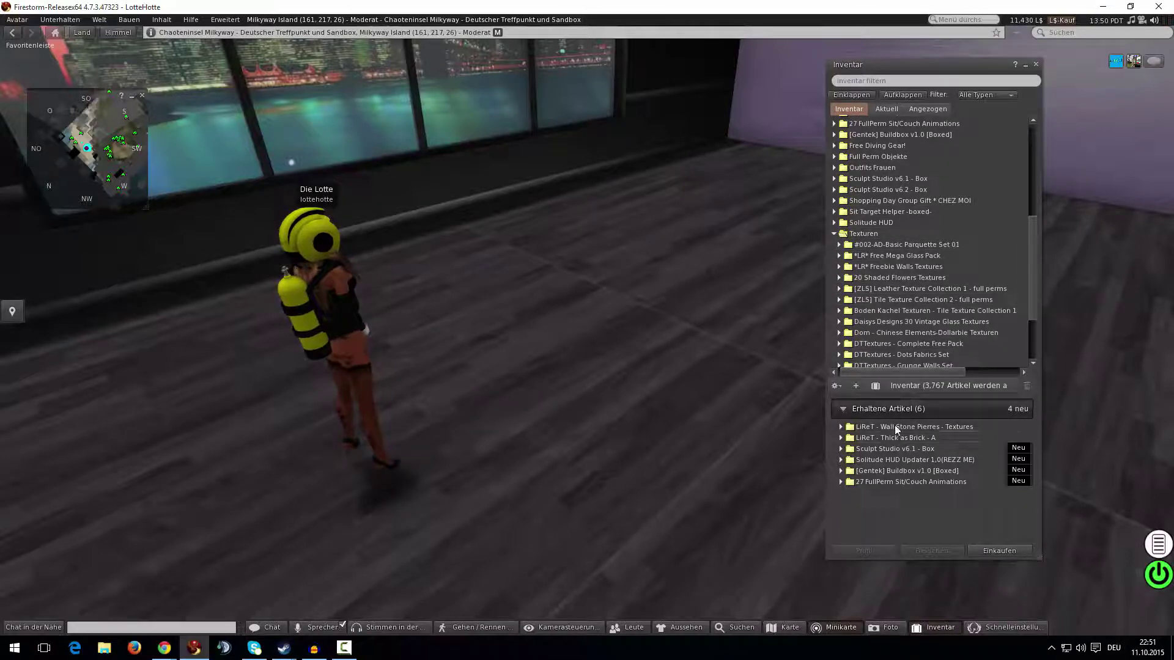
click(913, 438)
shift+click(915, 428)
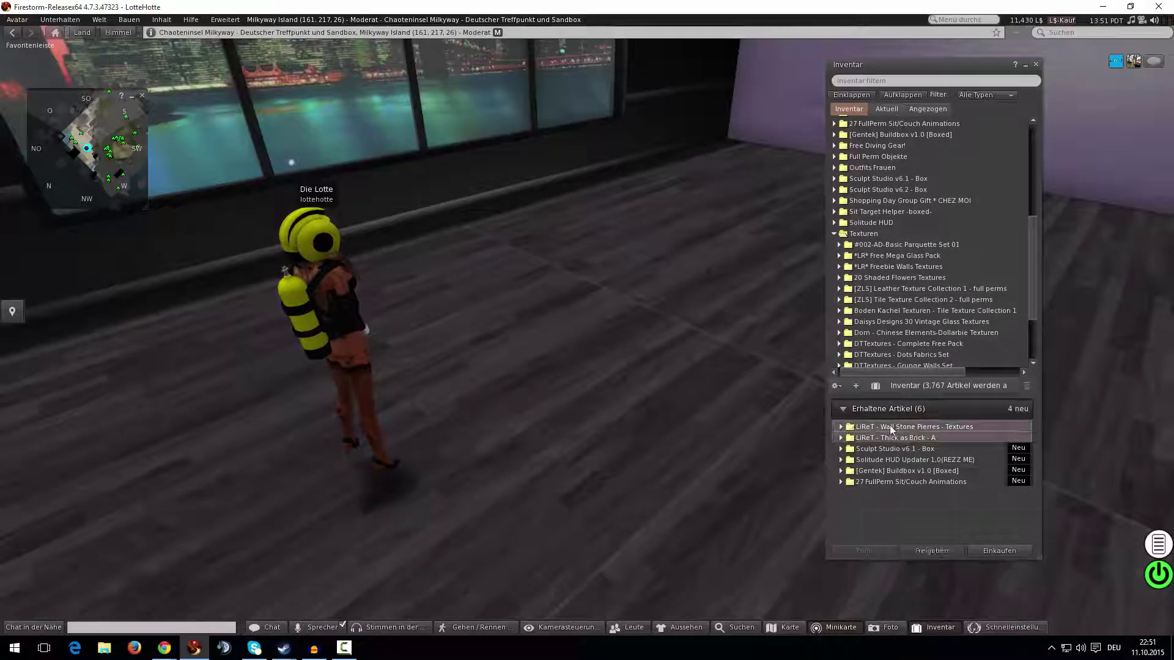
drag(881, 426, 865, 233)
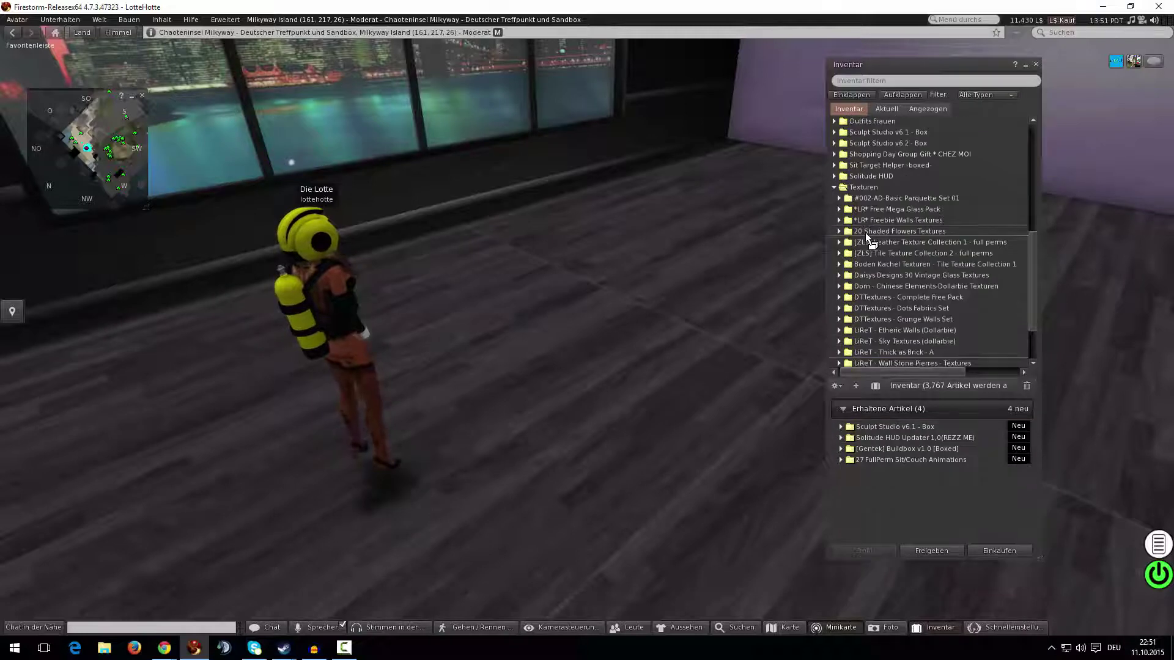
Expand the LiReT - Thick as Brick - A folder in Texturen, preview the Brick-Reflections_Water_Texture and close its preview.
scroll(925, 284, down, 3)
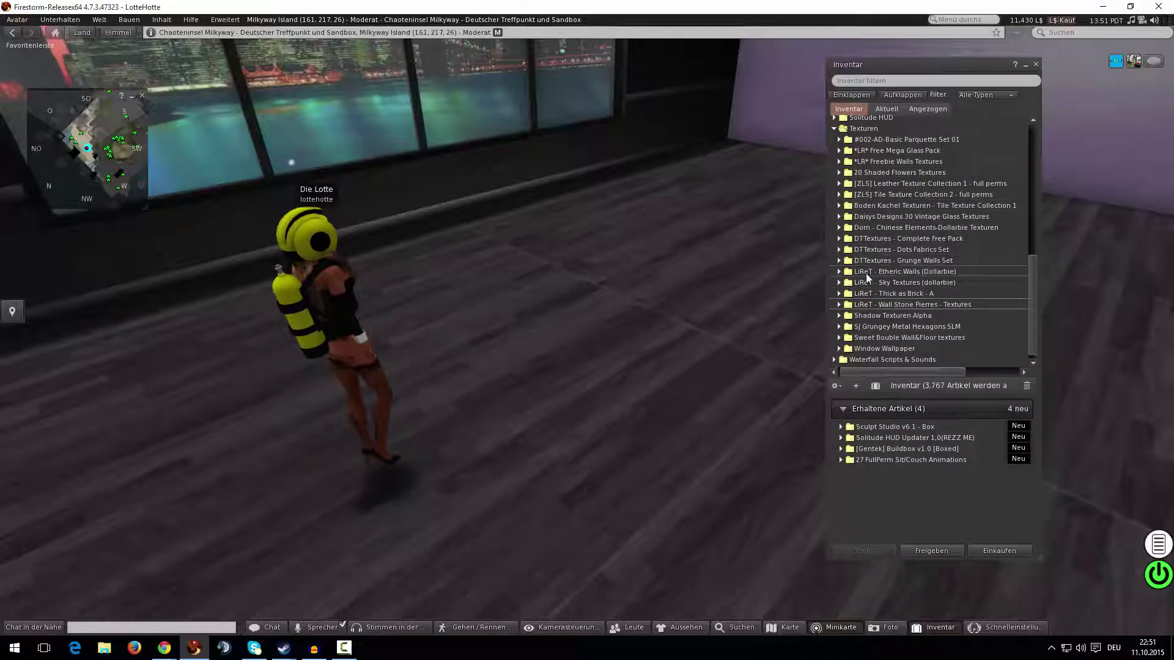
click(921, 295)
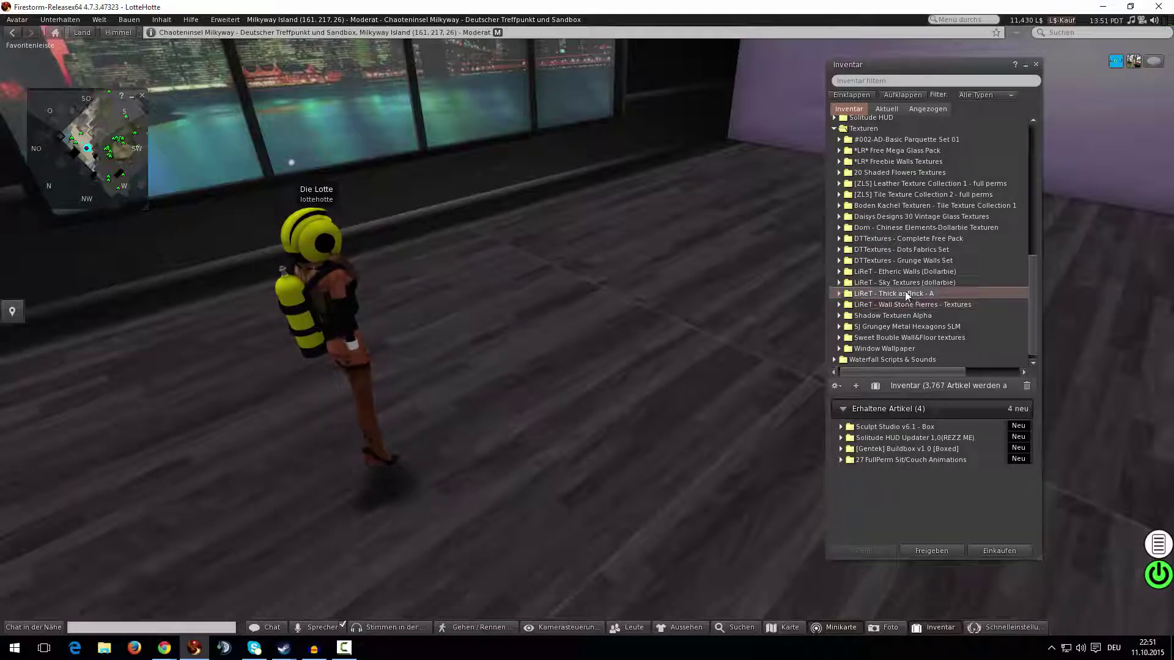
click(837, 283)
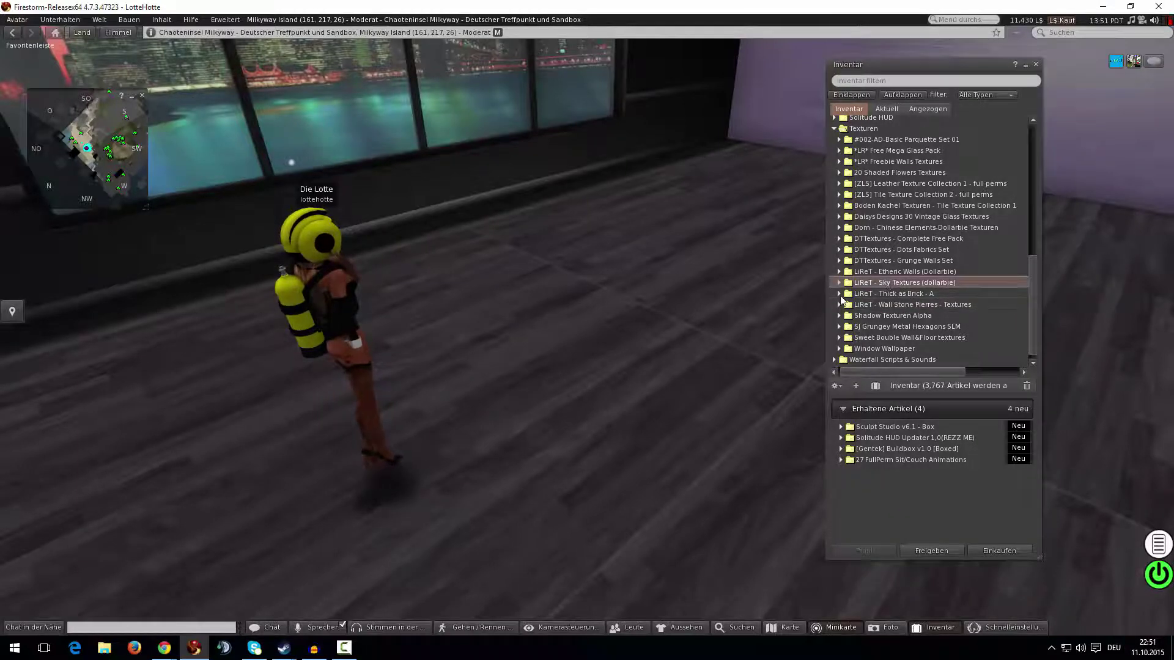
click(838, 294)
click(839, 294)
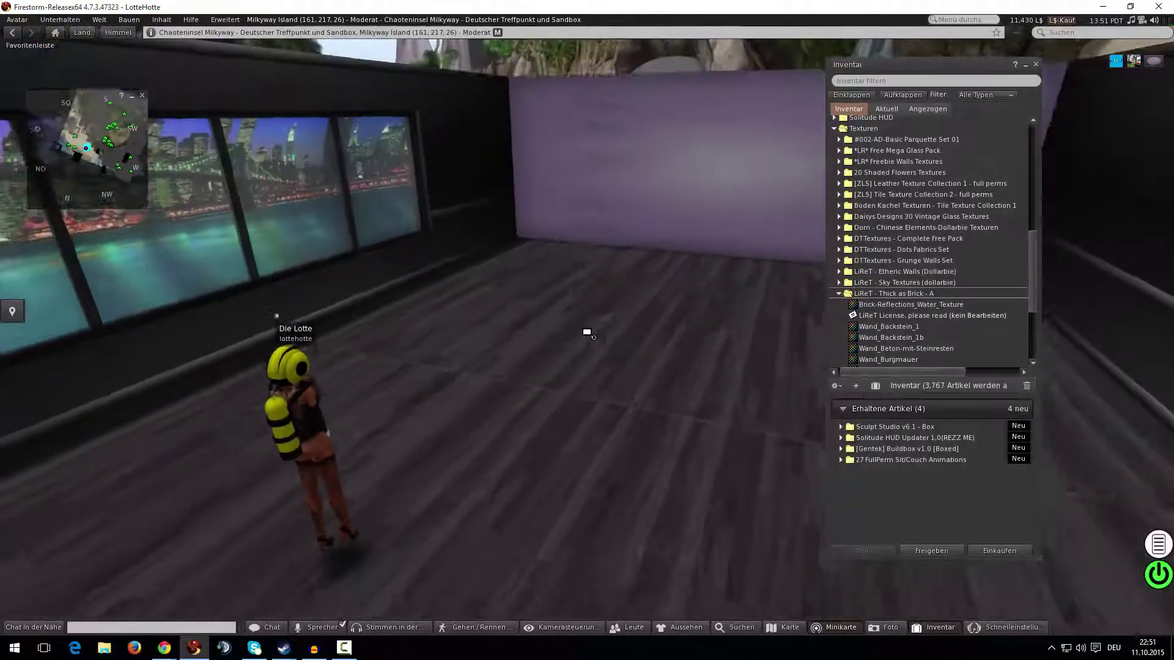
double_click(875, 305)
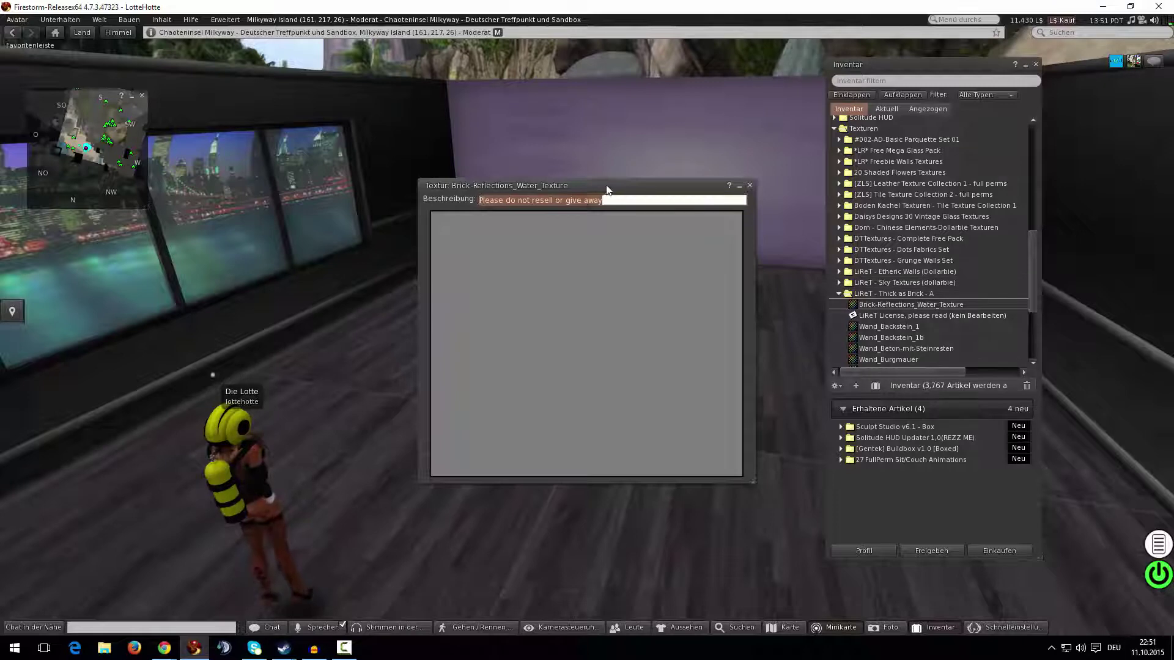
click(736, 122)
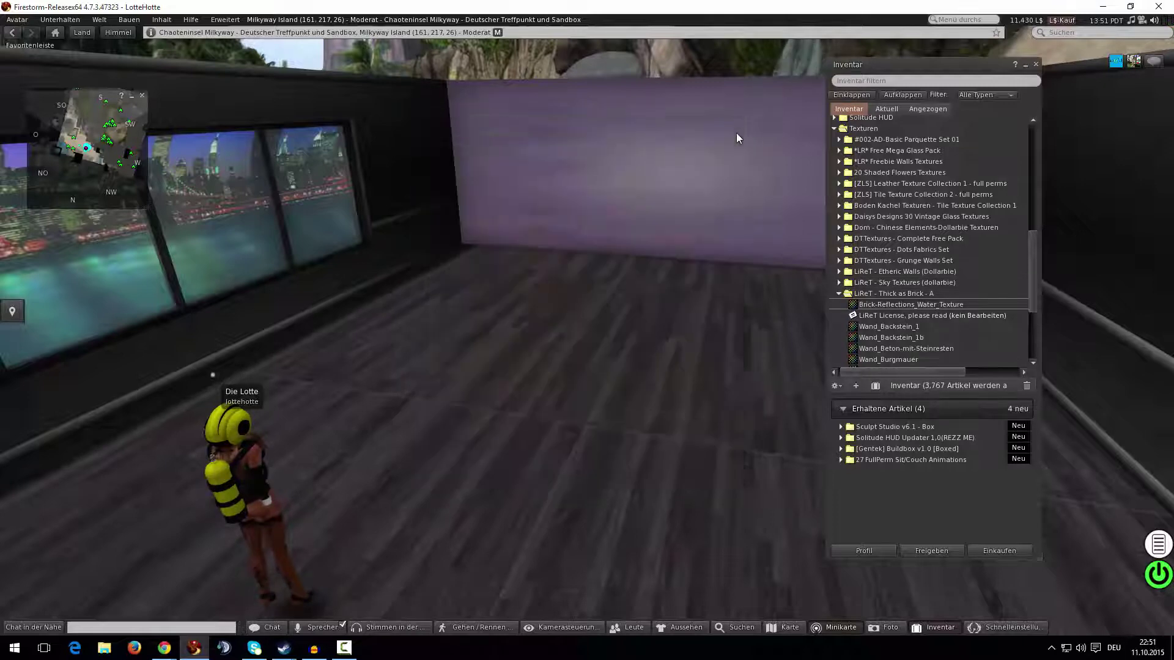
Open previews of all the Wand textures in the folder, from Wand_Backstein_1 through Wand_Total-vergammelte-Ziegelsteine.
scroll(961, 321, down, 3)
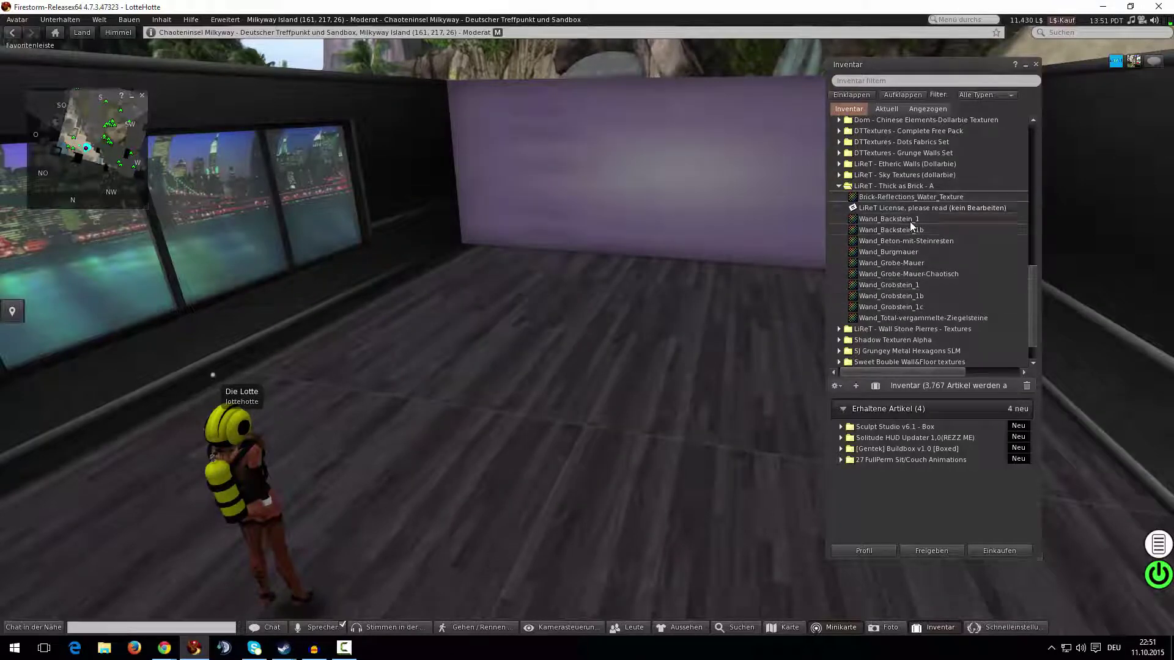
double_click(911, 221)
double_click(903, 232)
double_click(912, 240)
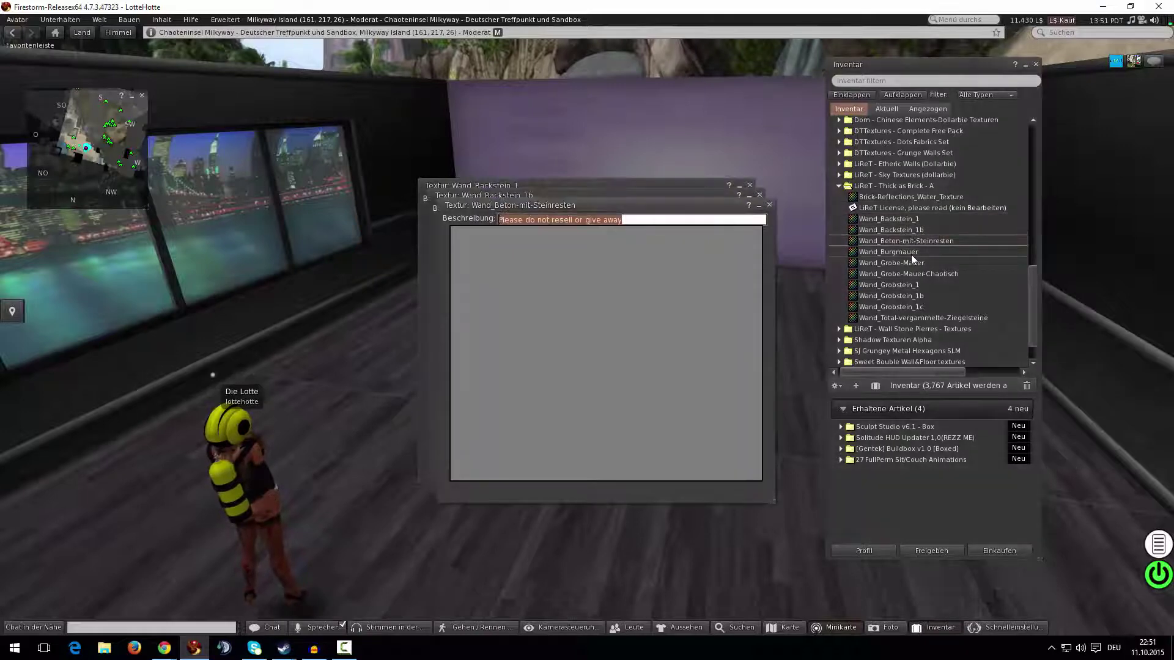
double_click(912, 254)
double_click(911, 263)
double_click(908, 274)
double_click(904, 285)
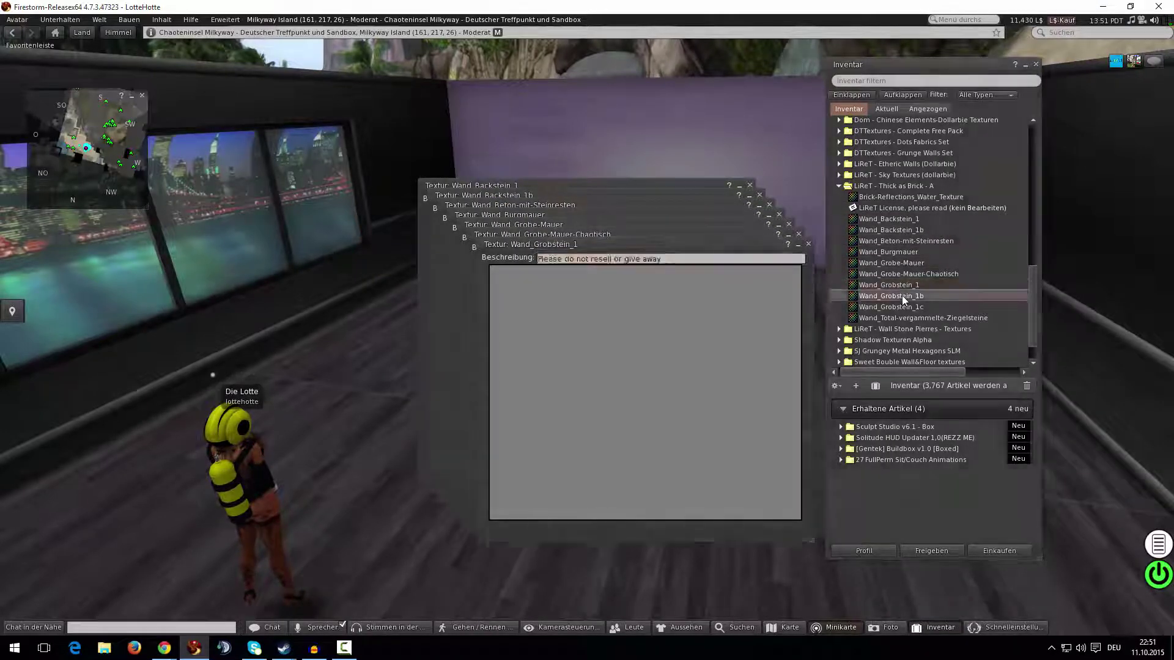
double_click(901, 296)
double_click(900, 307)
double_click(896, 319)
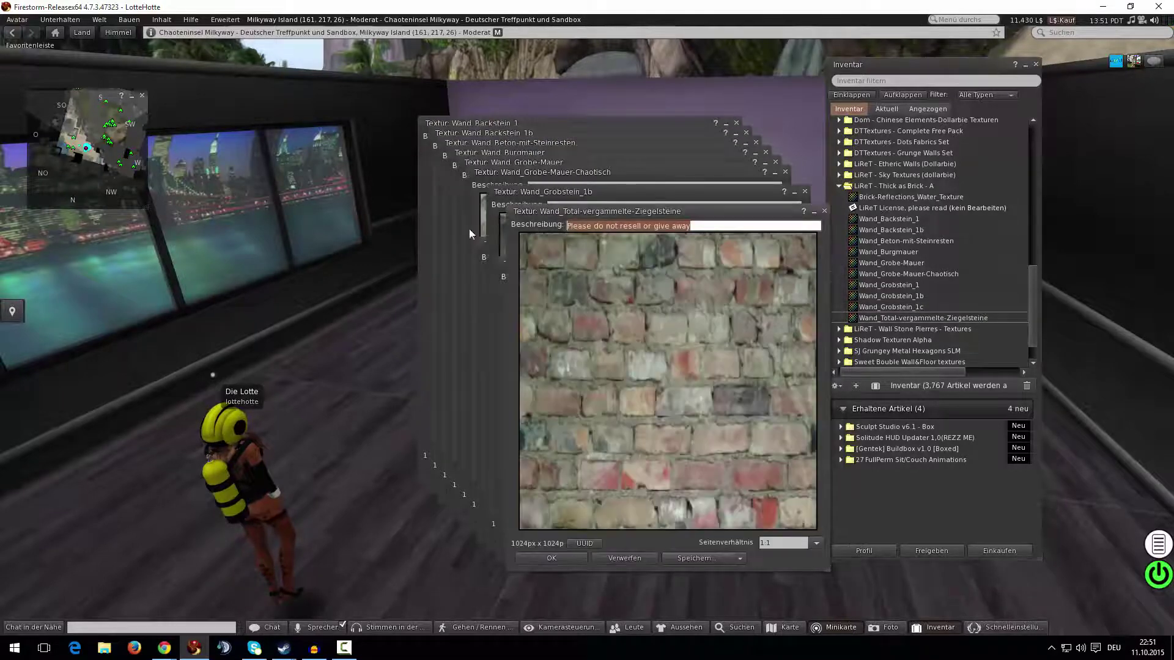
Set the Wand_Total-vergammelte-Ziegelsteine preview aside, and view and close the three Wand_Grobstein previews and Wand_Grobe-Mauer-Chaotisch.
drag(703, 212, 337, 165)
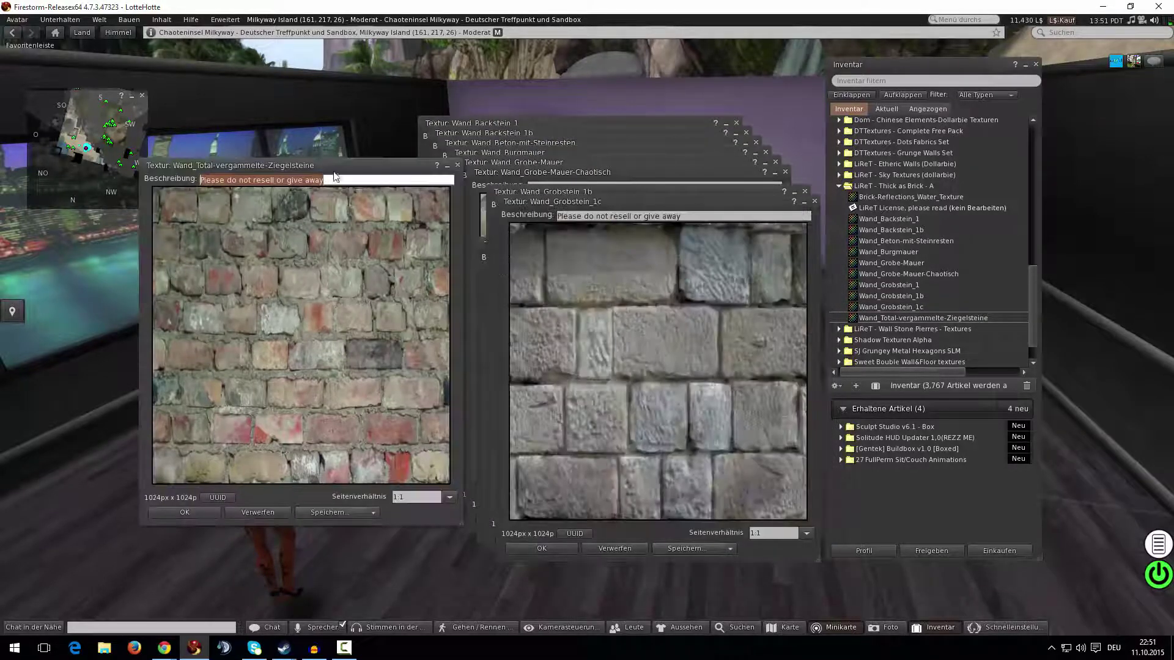
click(652, 327)
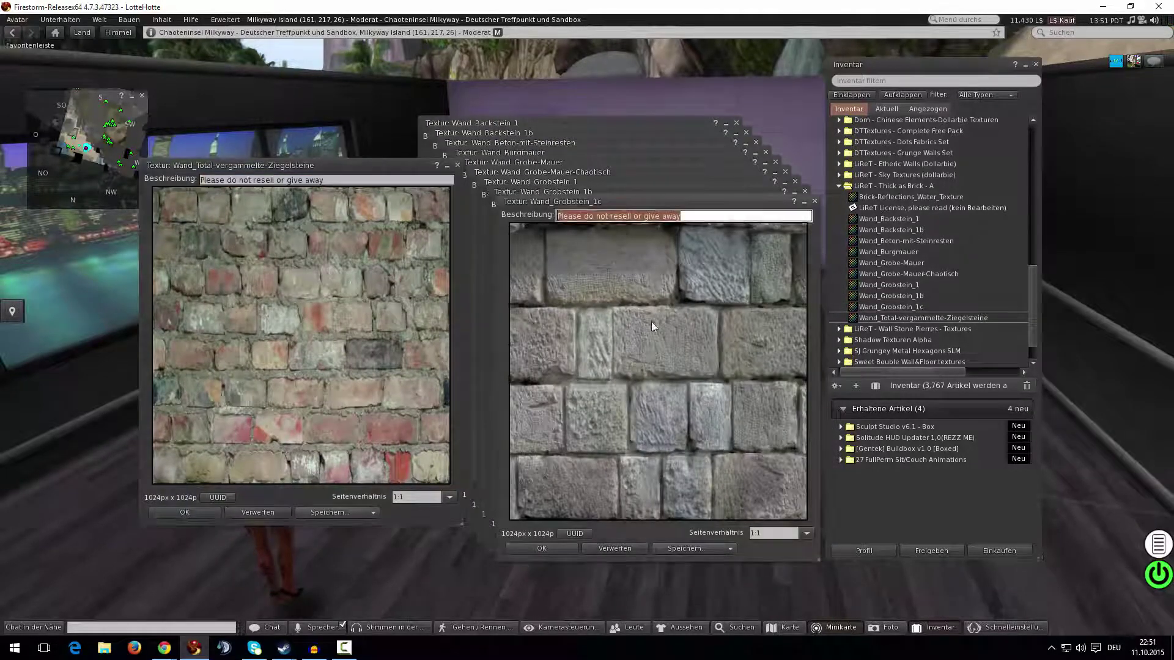
click(815, 202)
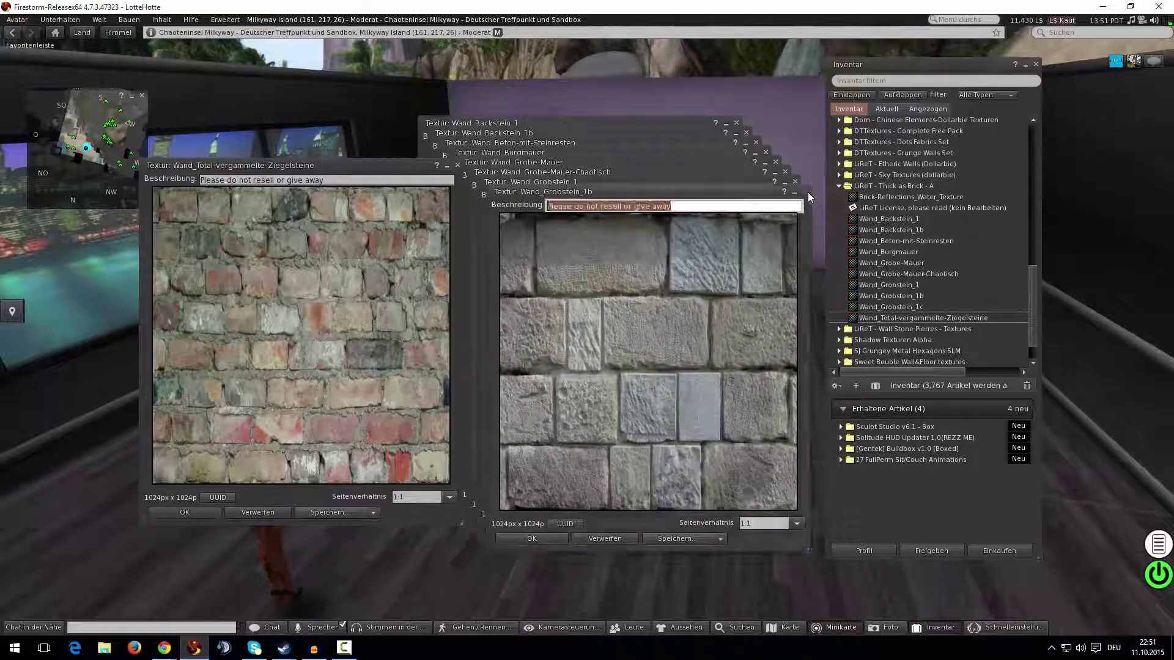
click(806, 192)
click(795, 181)
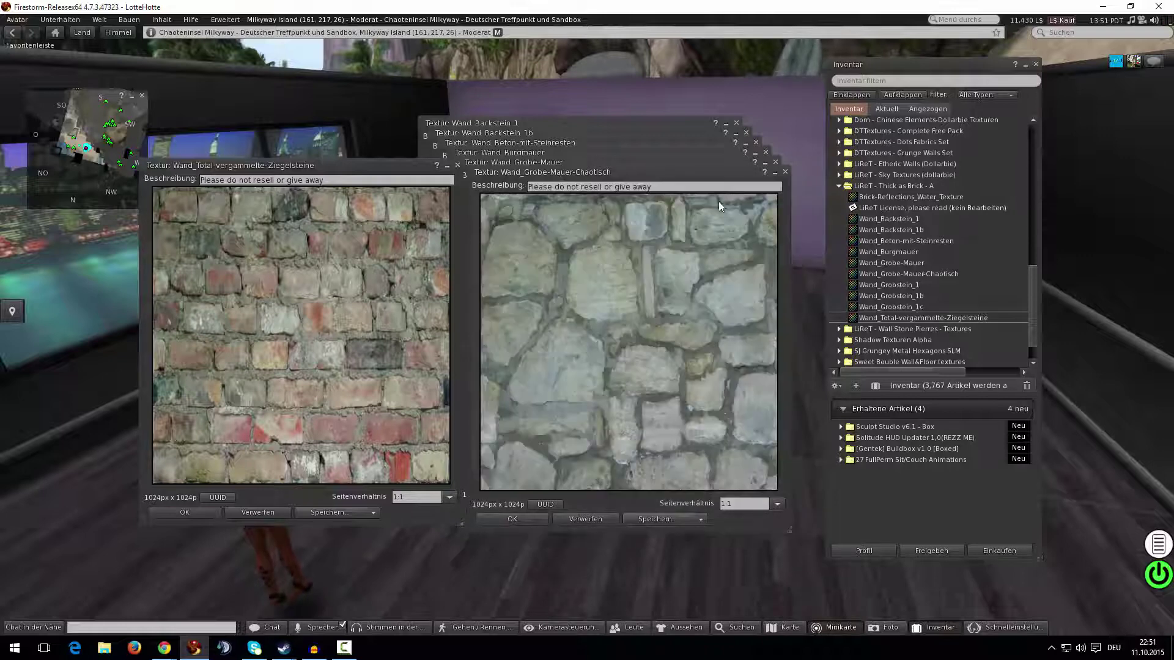
click(787, 173)
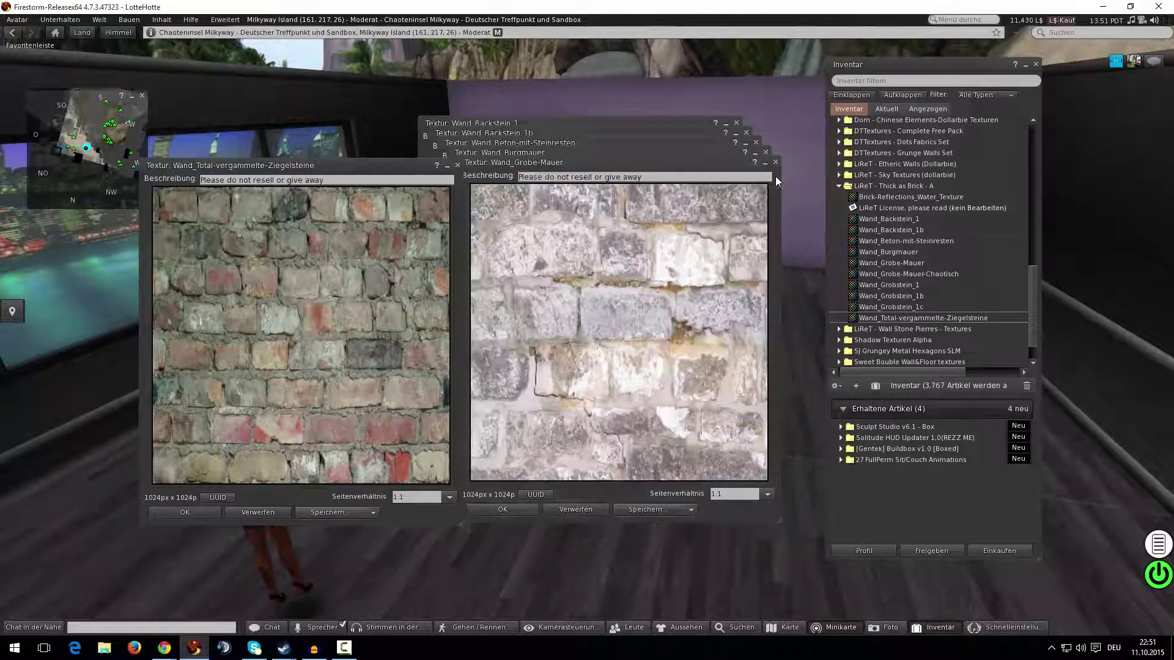
Apply Wand_Grobe-Mauer to the purple wall and close the Wand_Grobe-Mauer, Wand_Burgmauer and Wand_Beton-mit-Steinresten previews.
click(687, 244)
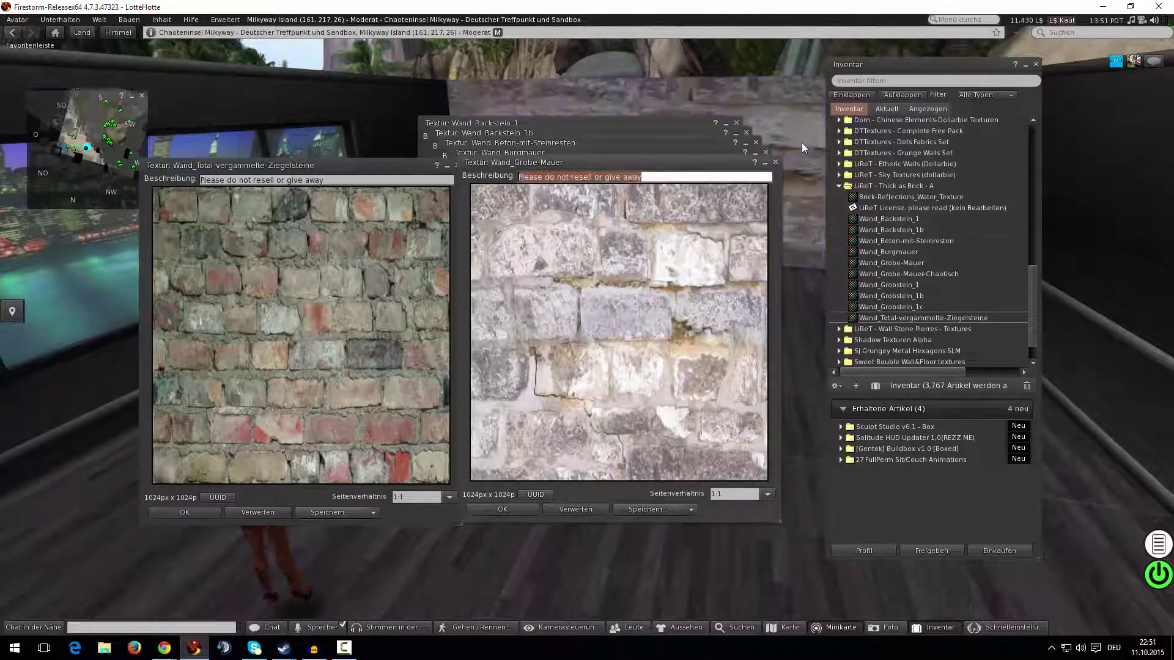
click(775, 163)
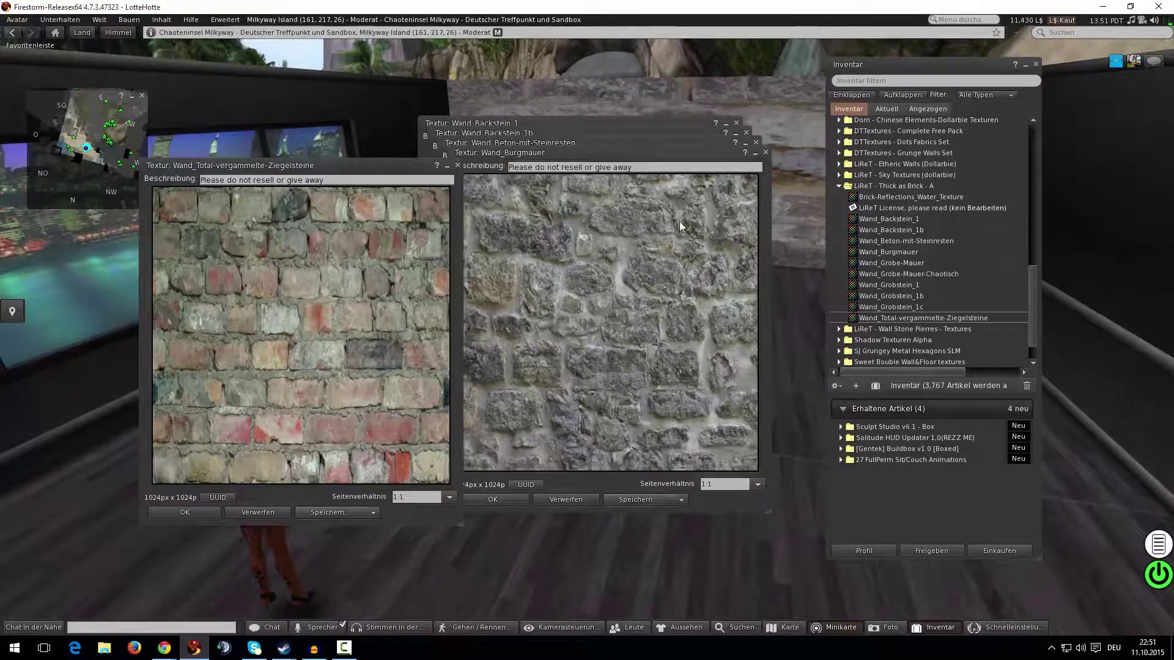
click(493, 499)
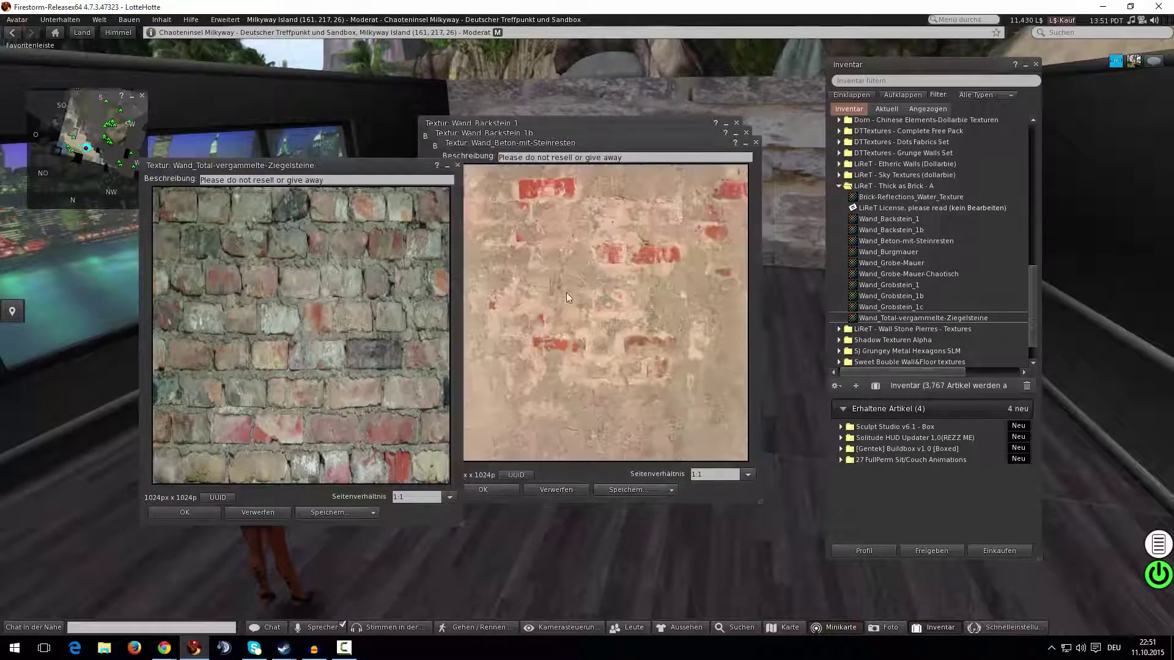
click(493, 488)
Apply Wand_Total-vergammelte-Ziegelsteine to the wall and spread the Wand_Backstein_1b and Wand_Backstein_1 previews clear of it.
click(333, 293)
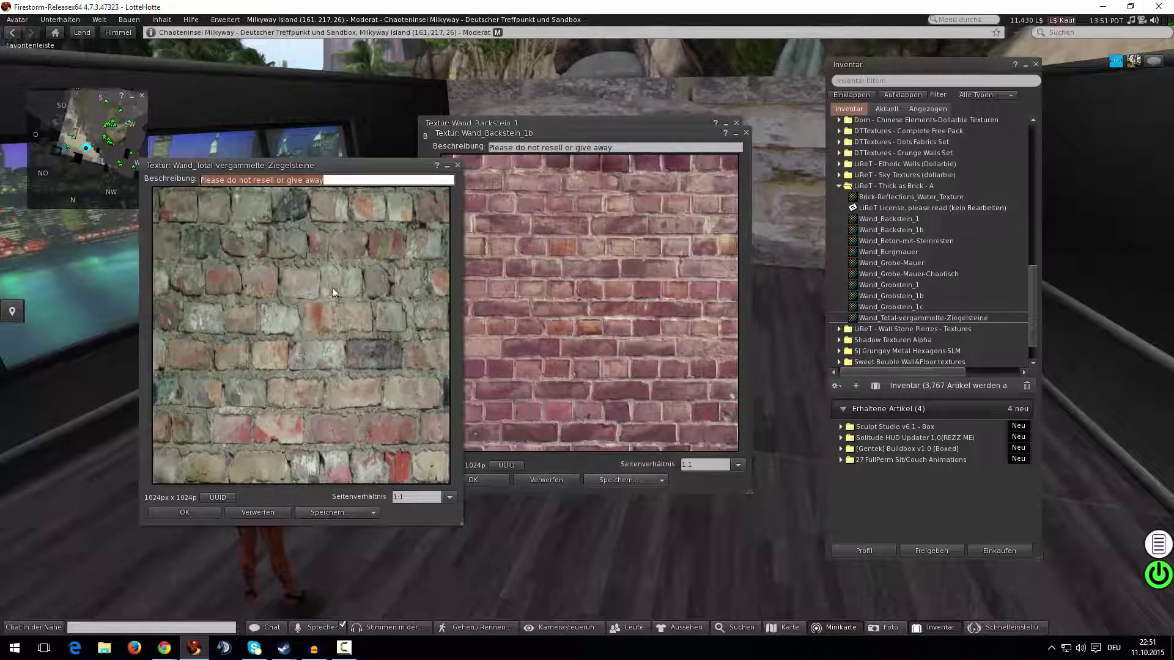
drag(656, 134, 923, 302)
click(633, 156)
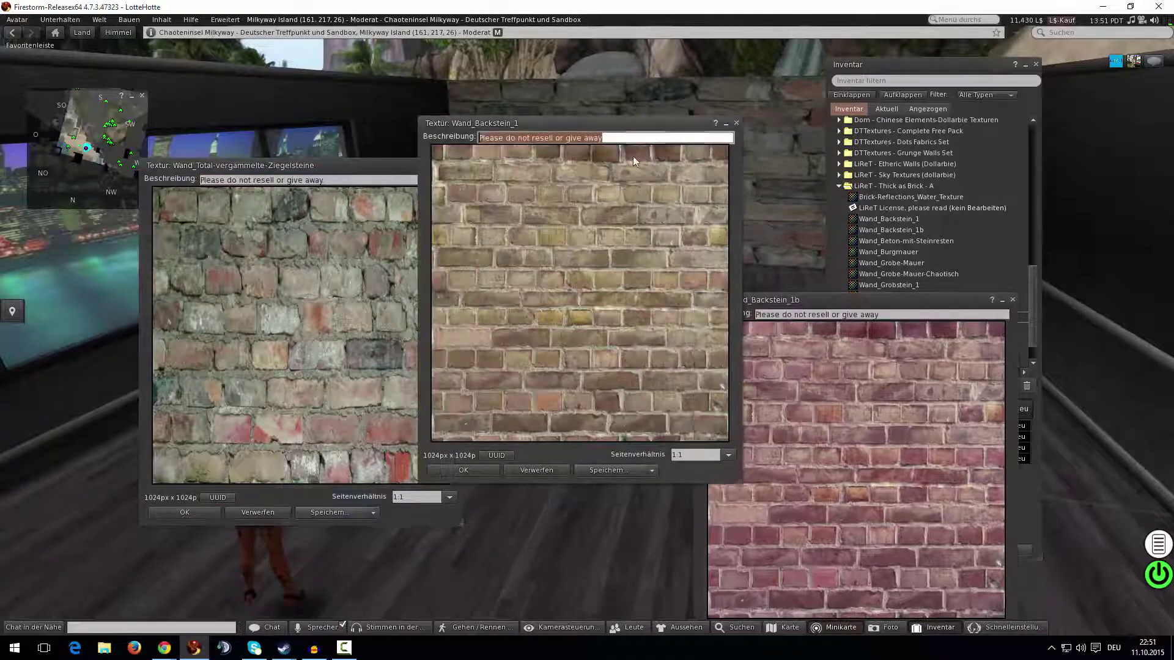
drag(633, 156, 608, 434)
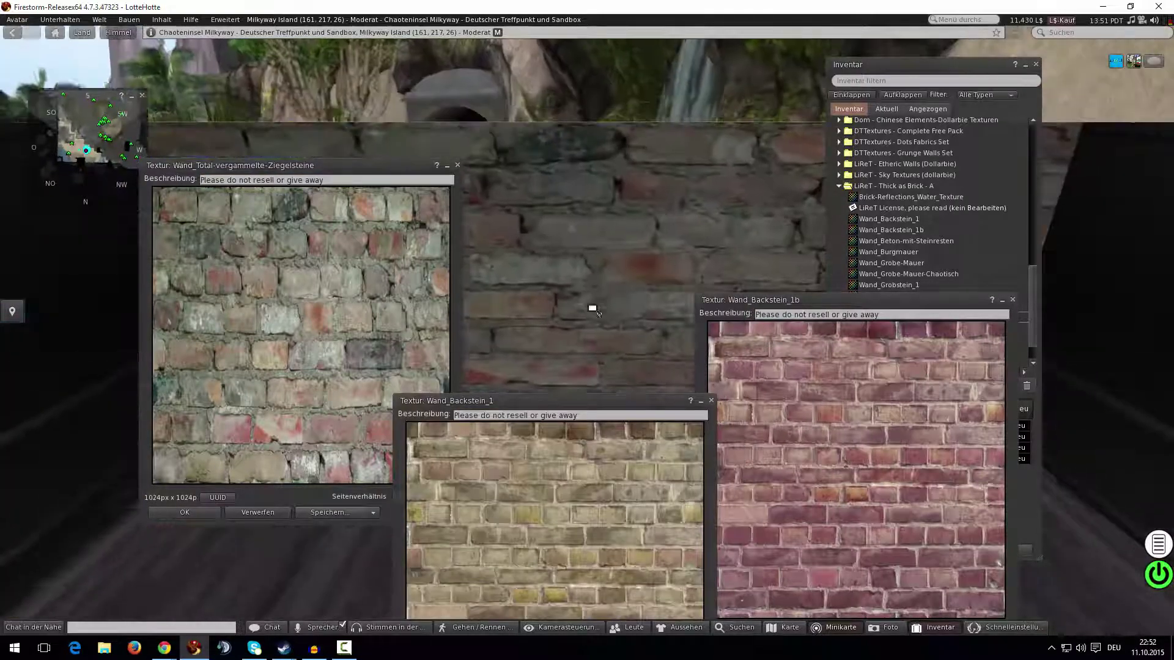
Edit the brick wall with Fläche auswählen, select its front face, and move the inventory and brick preview windows off the wall.
right_click(585, 227)
click(614, 253)
click(69, 93)
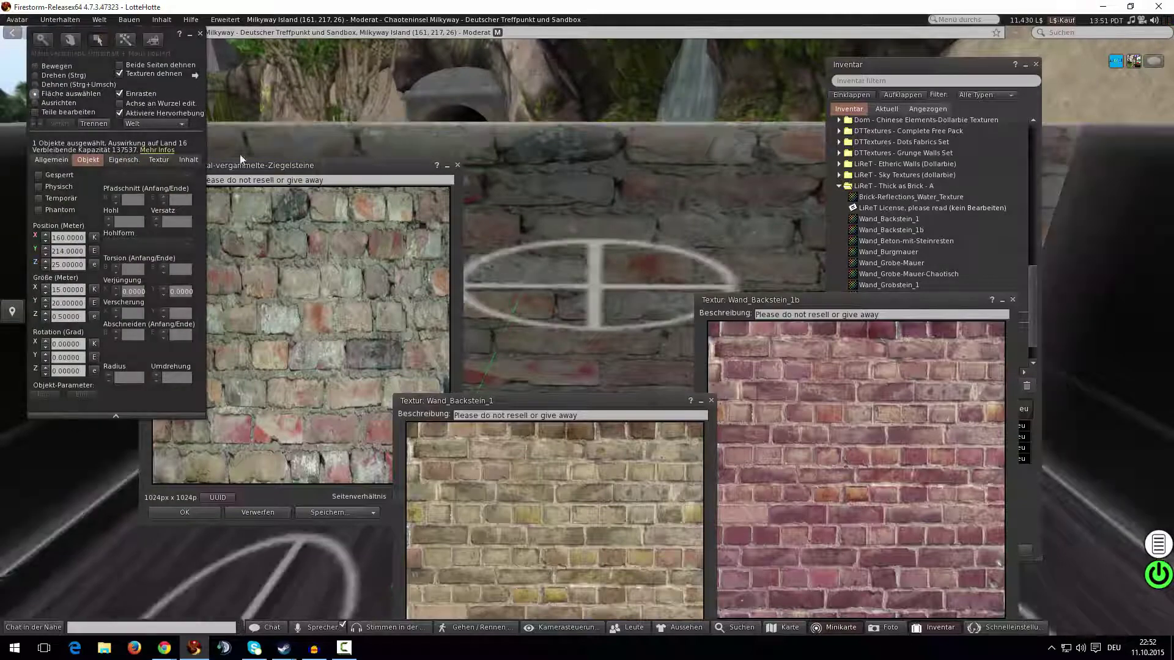
click(561, 288)
alt+click(561, 288)
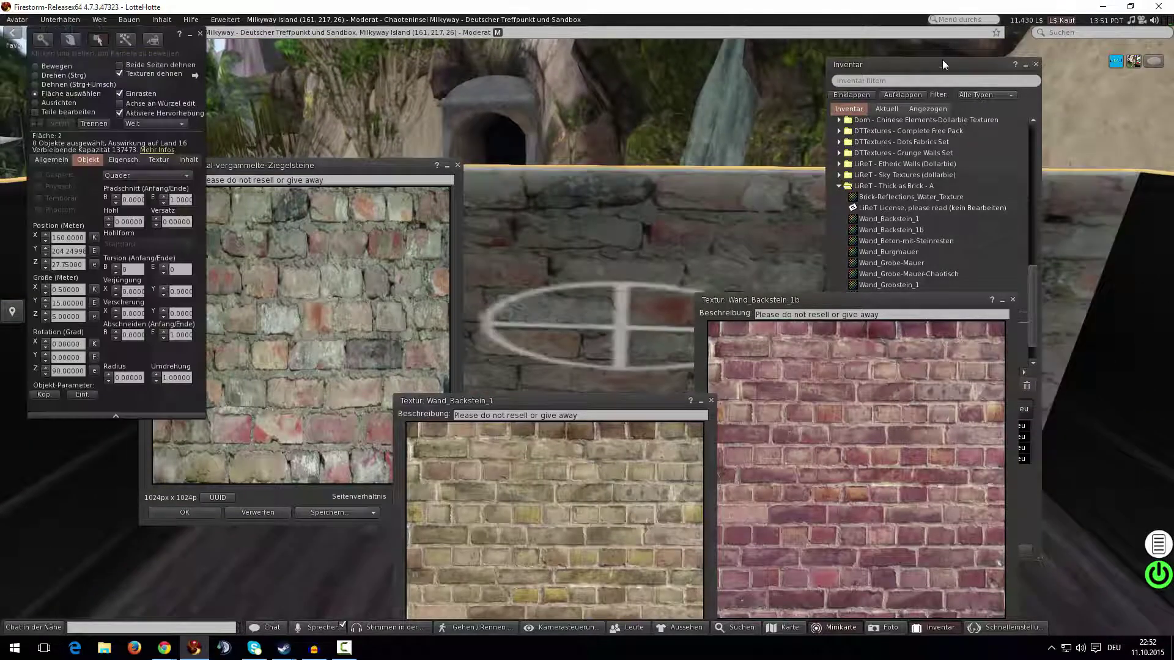
drag(944, 64, 1046, 193)
drag(301, 164, 263, 394)
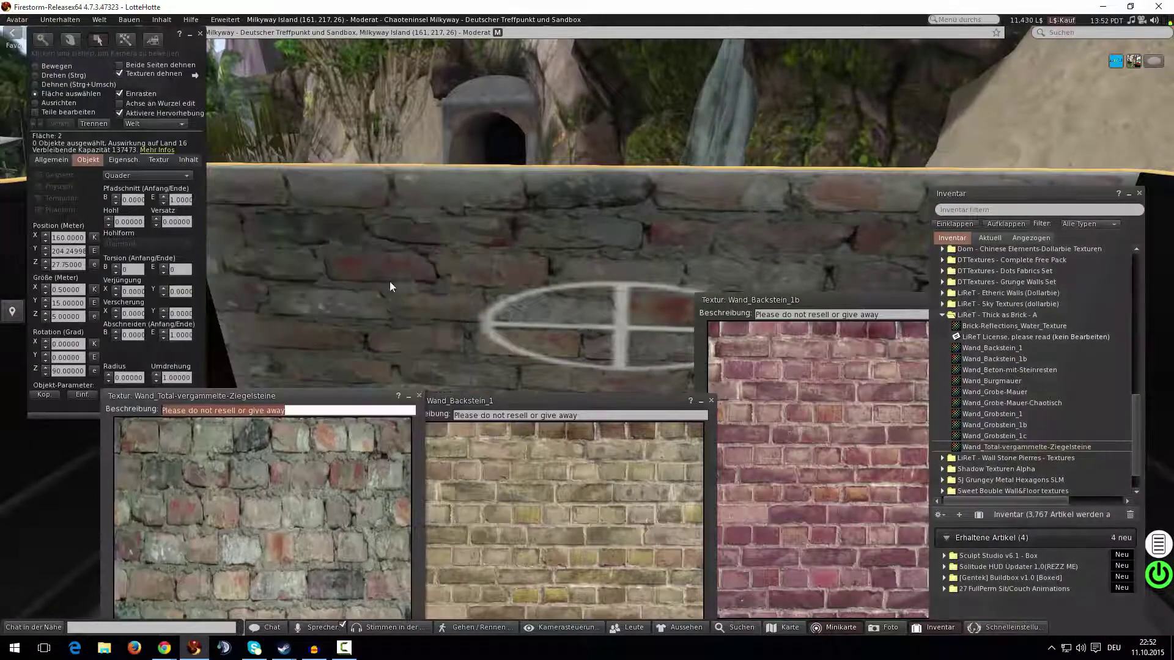
Set the horizontal and vertical texture scale of the selected wall face to 3.
click(159, 160)
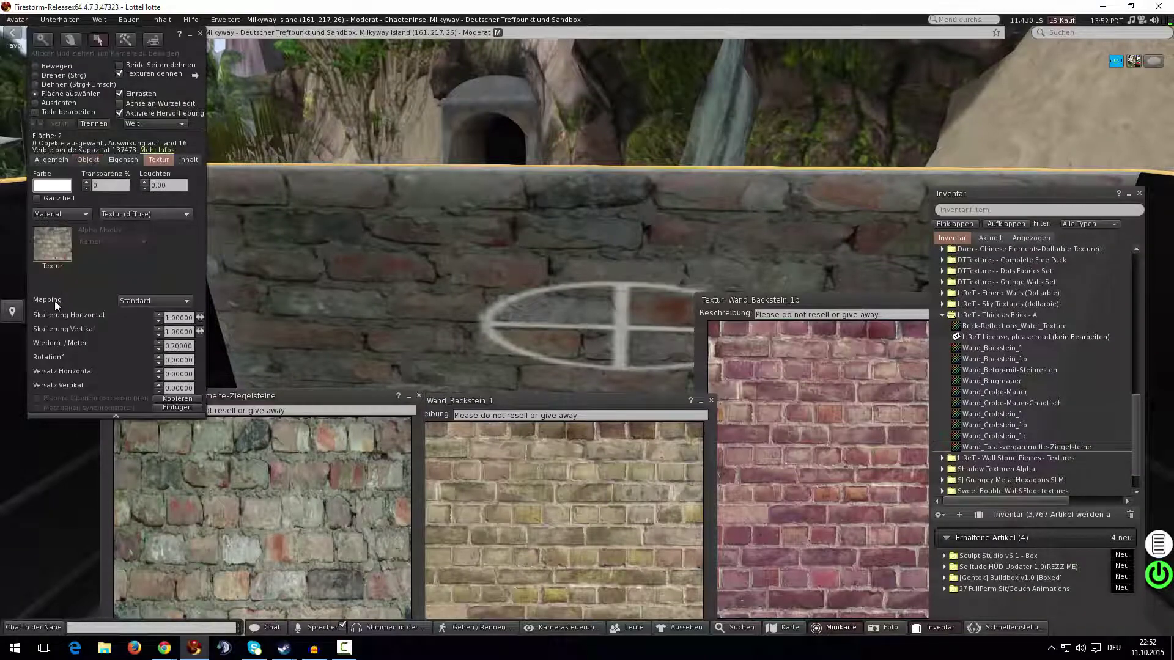
click(173, 318)
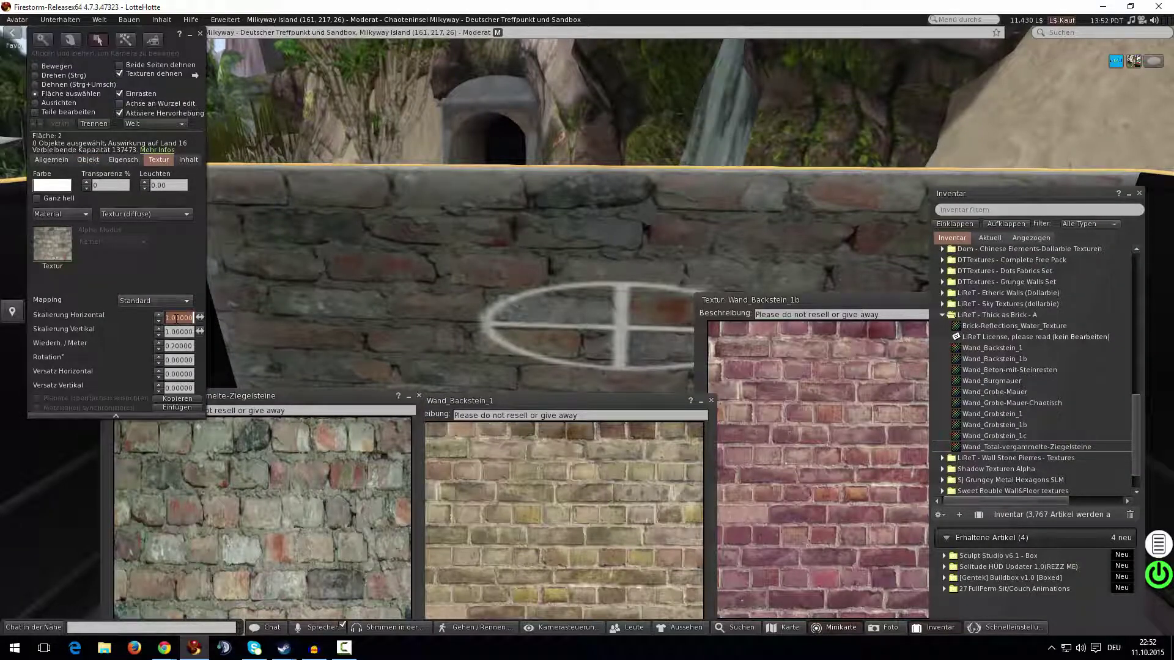
text(3)
key(Tab)
key(Tab)
text(3)
key(Tab)
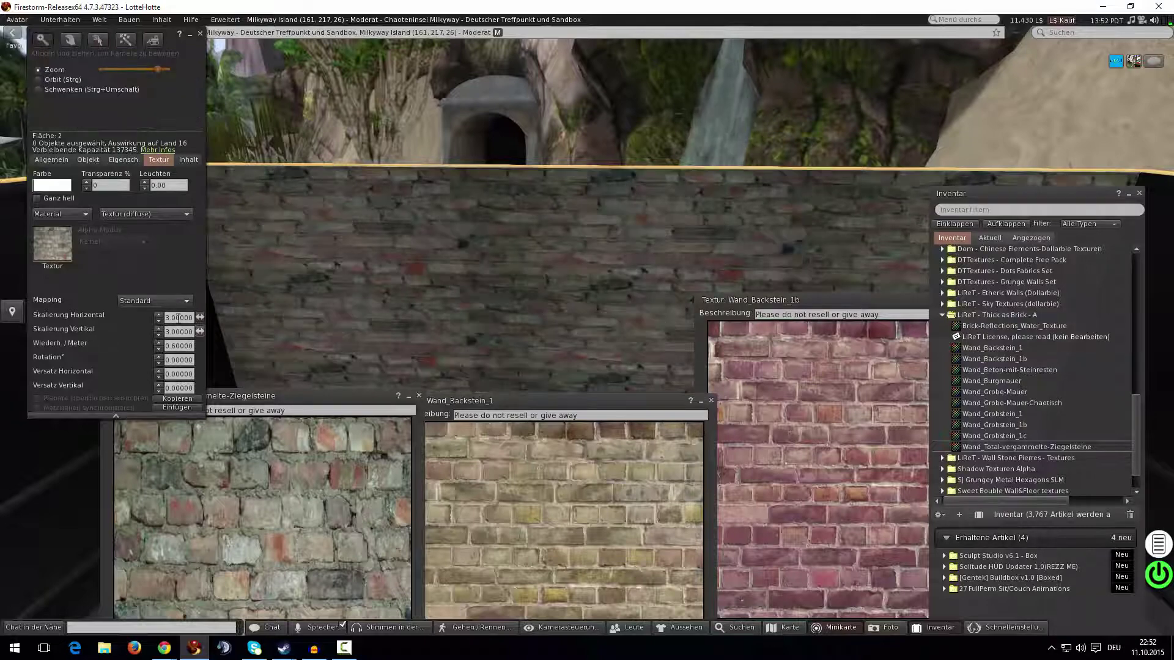
Try the Wand_Backstein_1 texture on the wall and replace it with Wand_Backstein_1b.
alt+drag(640, 327, 585, 330)
drag(578, 449, 588, 356)
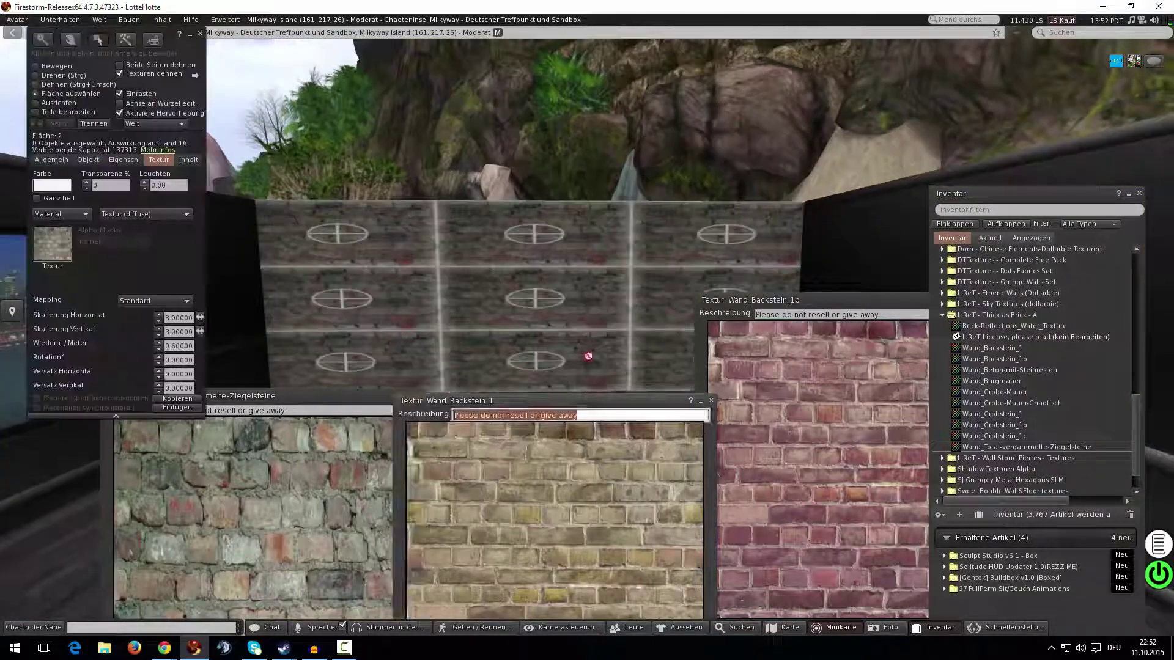
key(Escape)
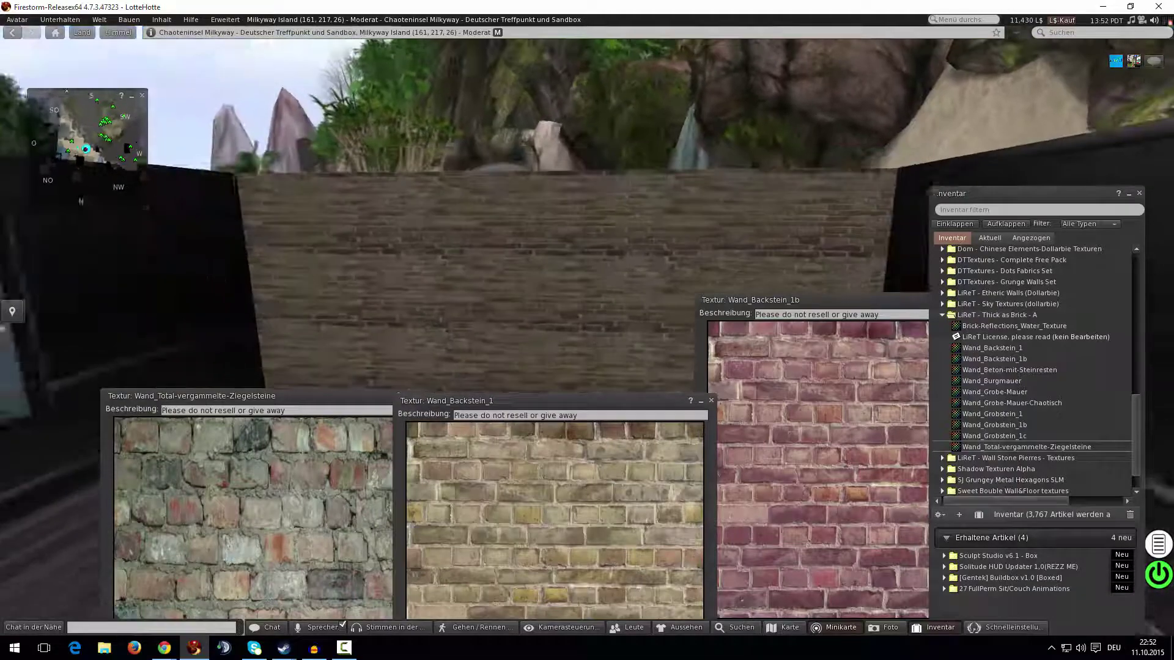
drag(789, 379, 611, 324)
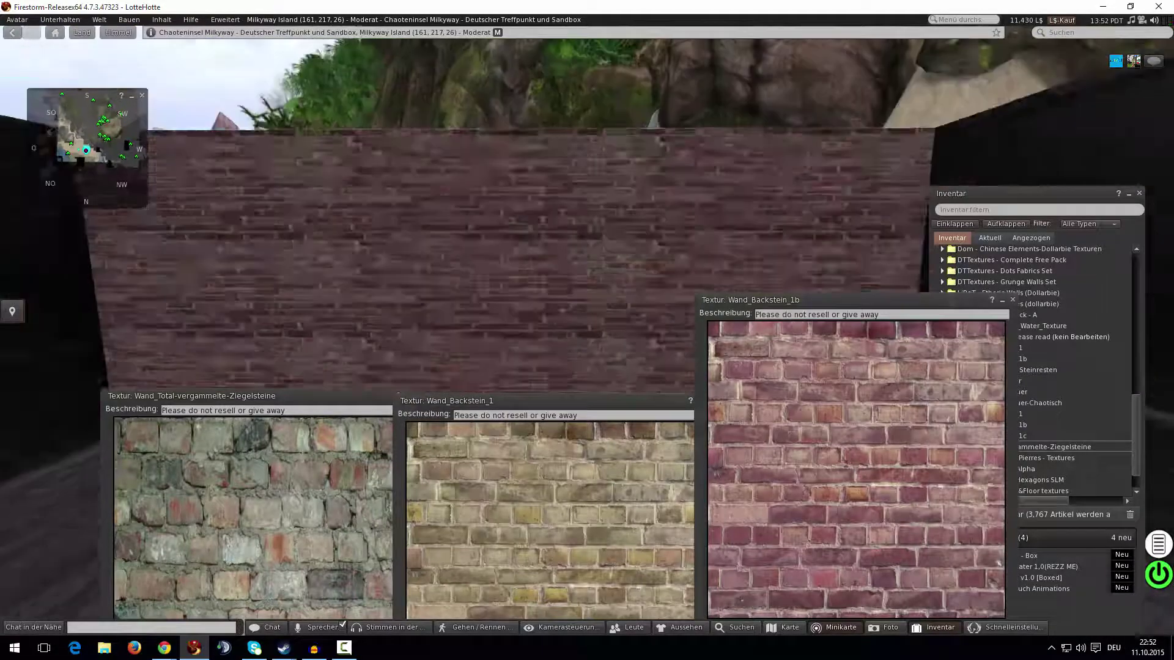
Reopen the build tools in face selection mode and close the three remaining brick texture previews.
key(ctrl+3)
click(395, 413)
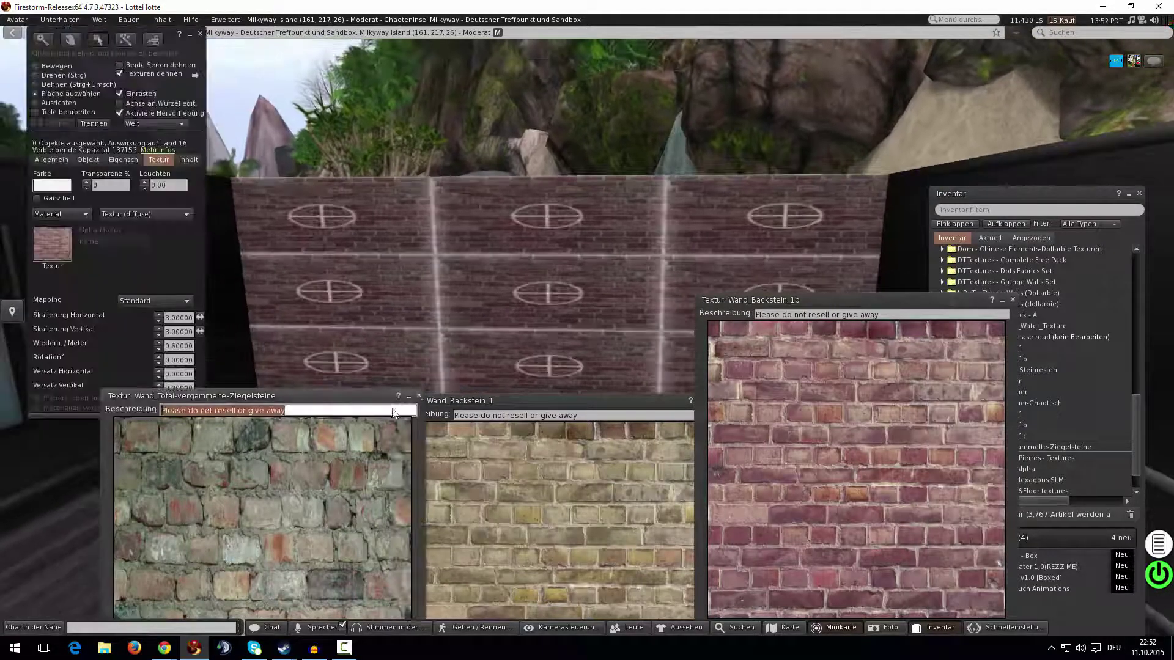
click(420, 396)
drag(661, 404, 553, 394)
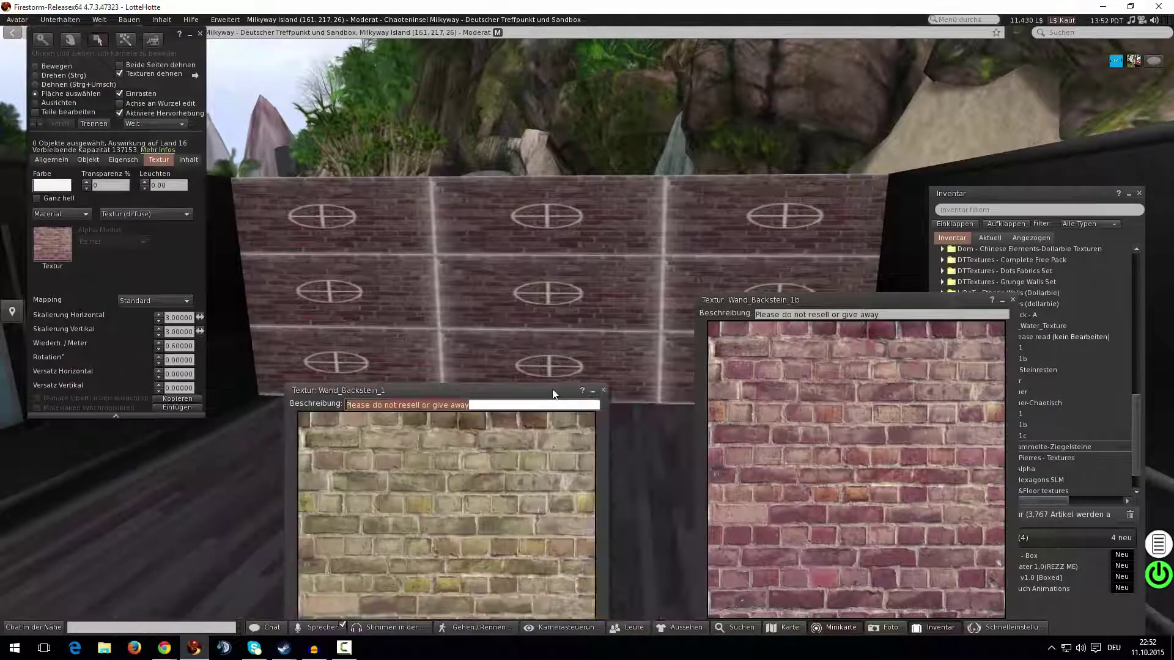
click(603, 390)
click(1013, 300)
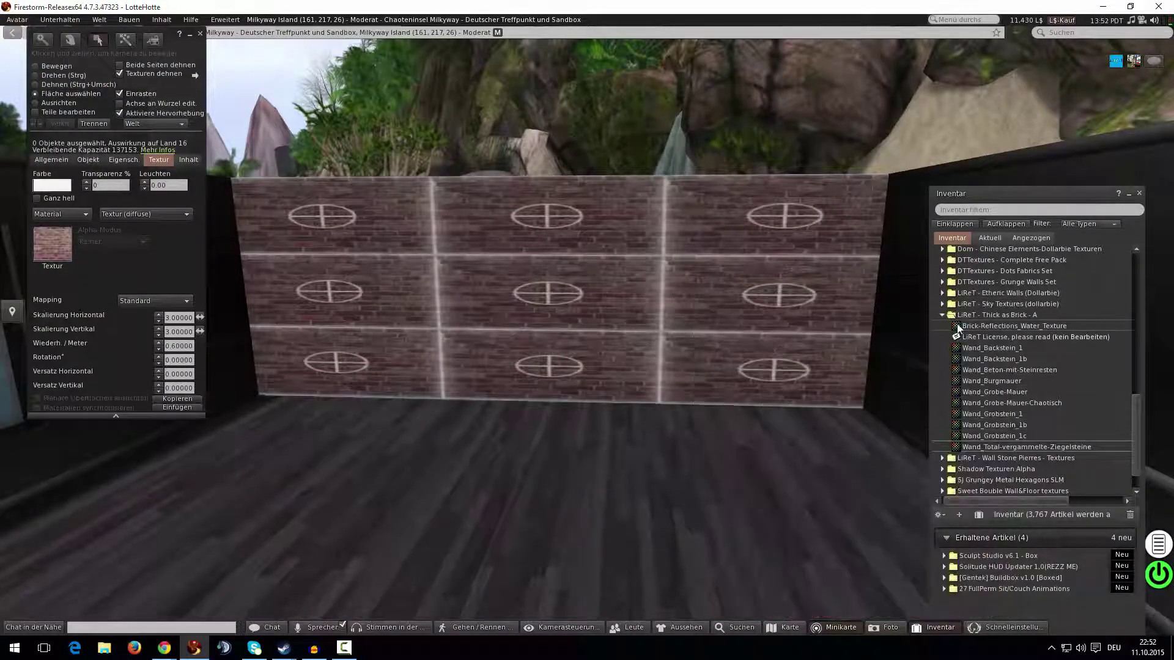
Collapse the LiReT - Thick as Brick - A folder and expand LiReT - Wall Stone Pierres - Textures.
scroll(942, 315, up, 3)
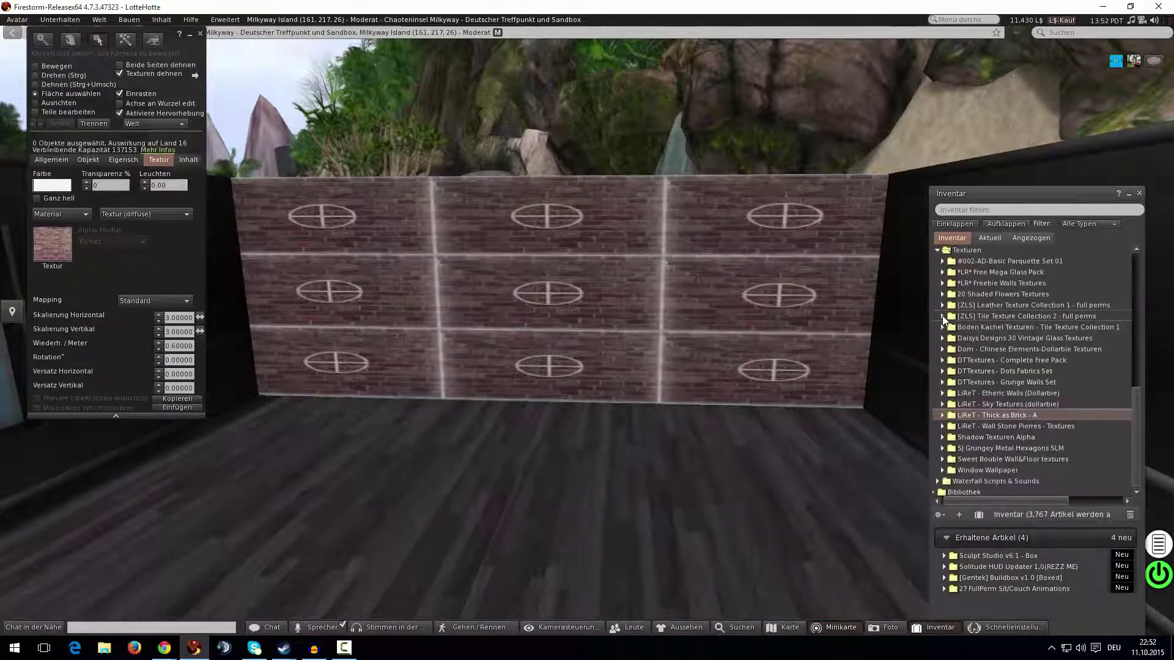
double_click(970, 426)
alt+drag(518, 319, 590, 331)
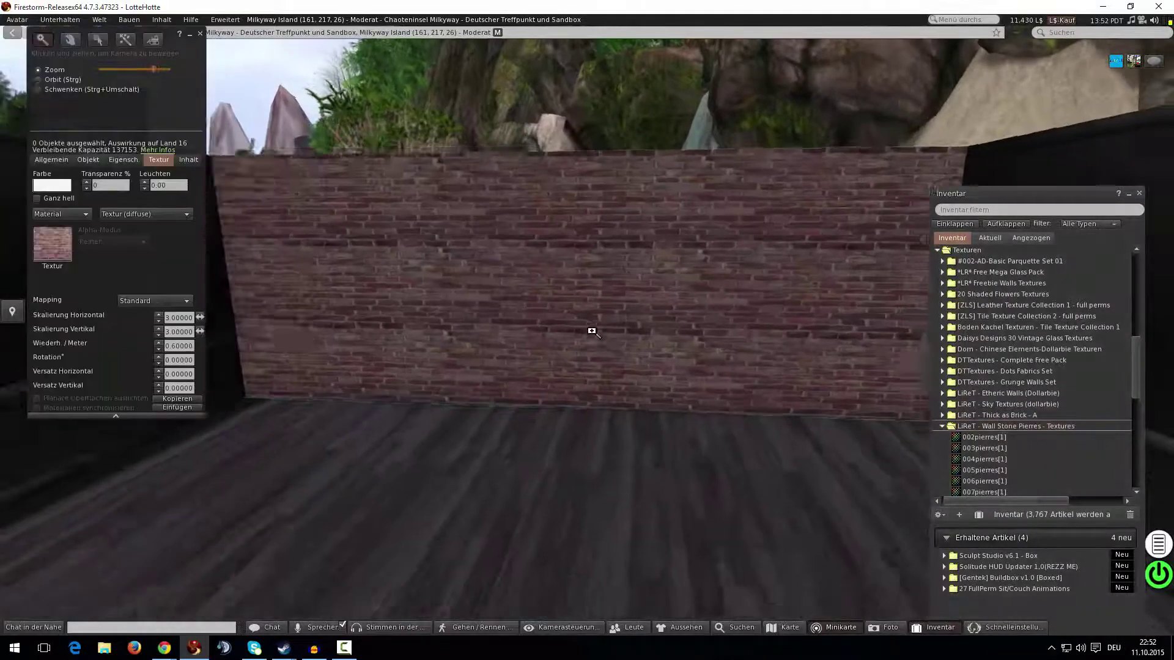
Create a box on the floor in front of the brick wall and stretch it to about 3.86 × 0.34 × 1.79 m.
key(ctrl+4)
click(499, 461)
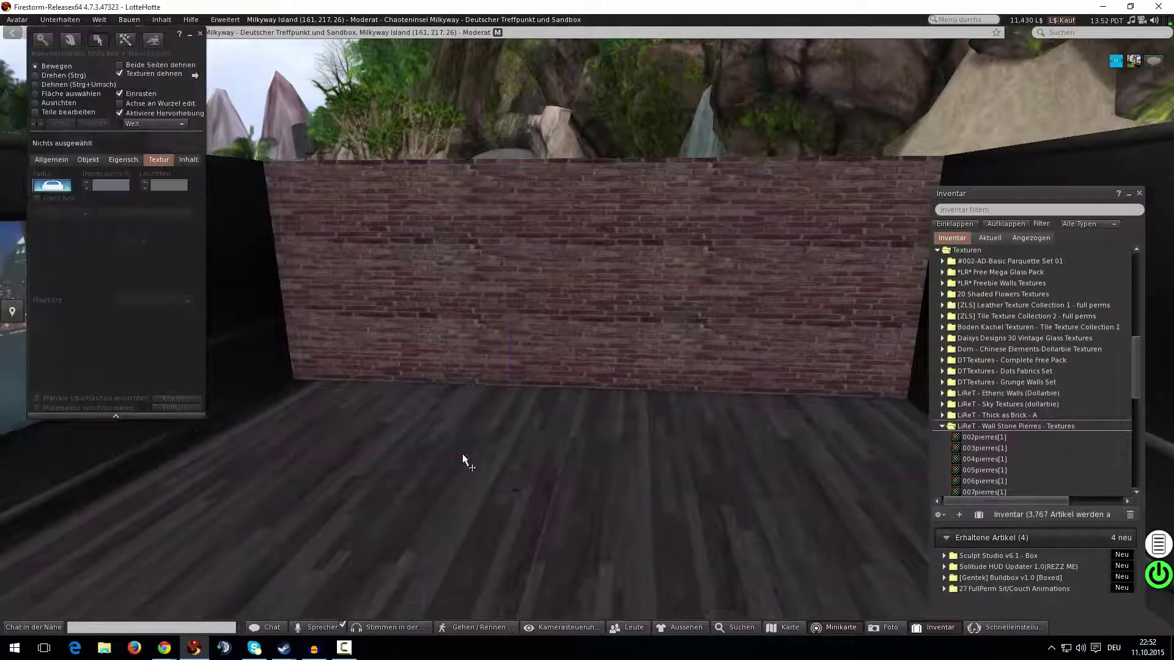
alt+drag(517, 455, 699, 321)
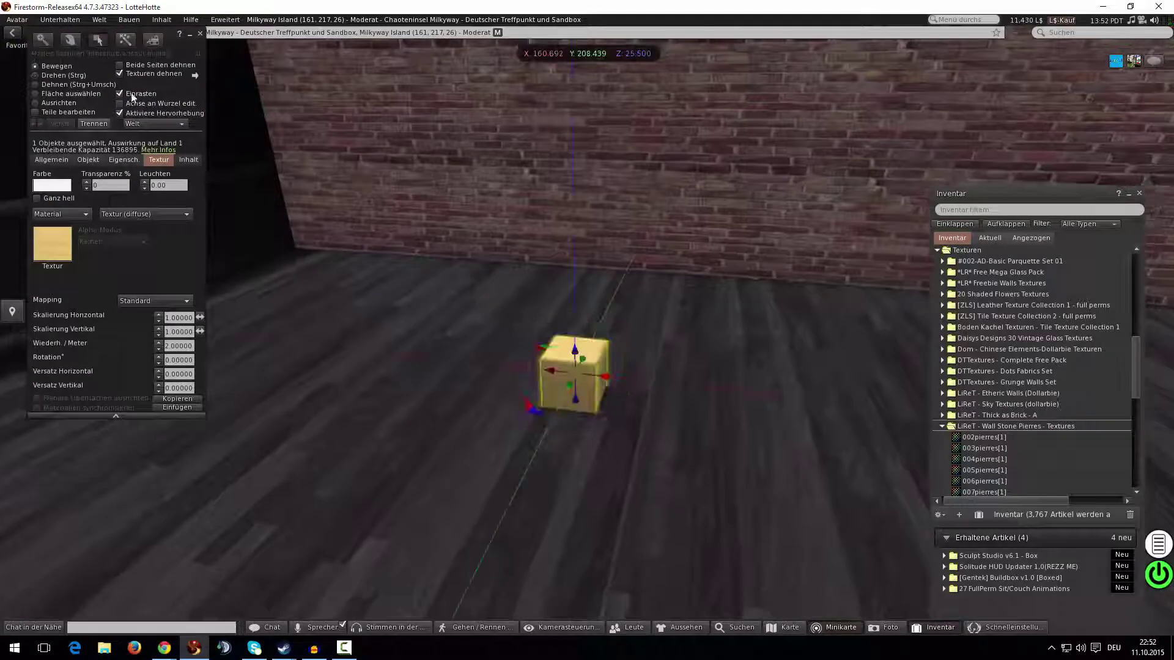
key(ctrl+shift)
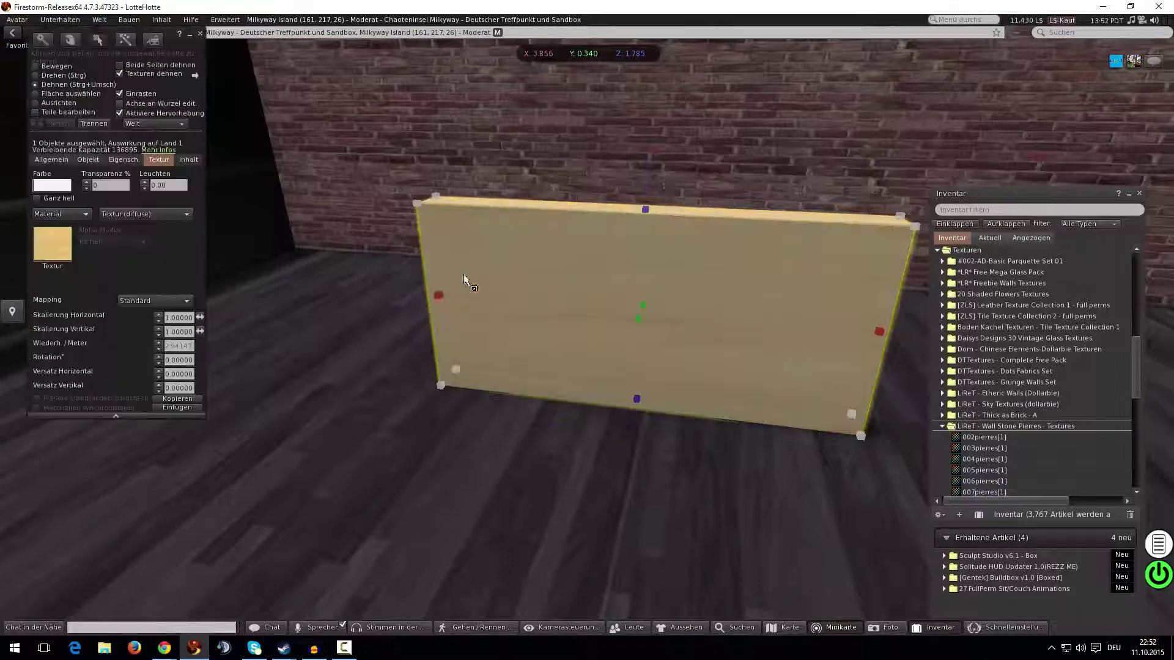
key(Escape)
key(ctrl+3)
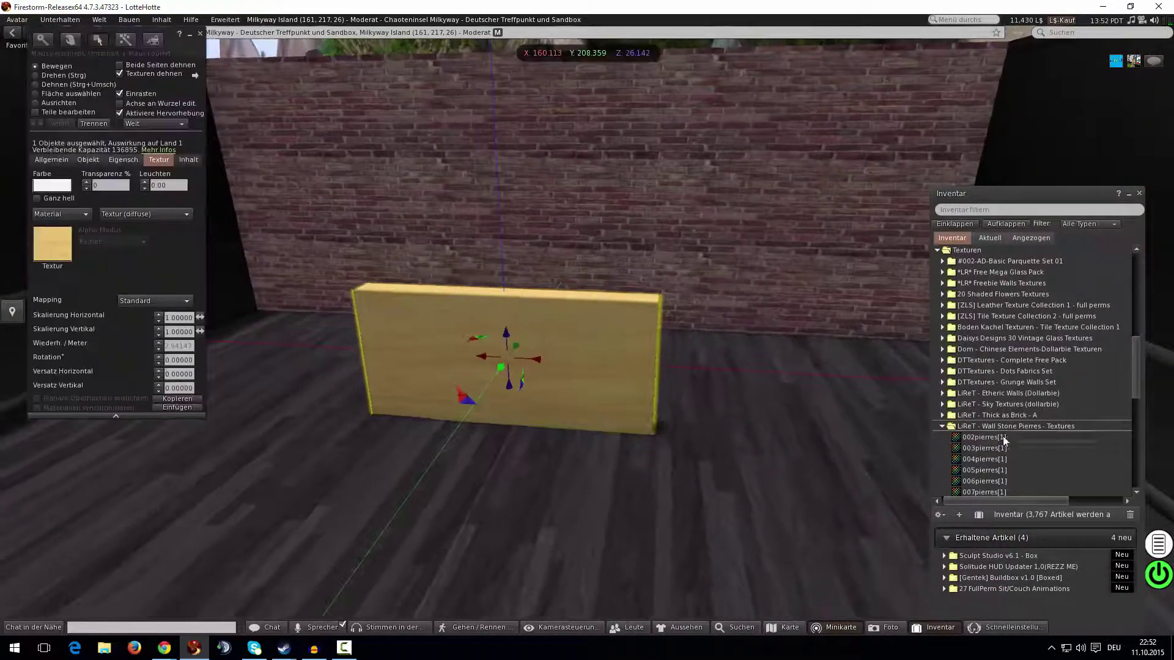
Open previews of the LiReT wall stone textures from 002pierres[1] through 012pierres[1].
scroll(1003, 435, down, 2)
double_click(1003, 390)
double_click(1003, 399)
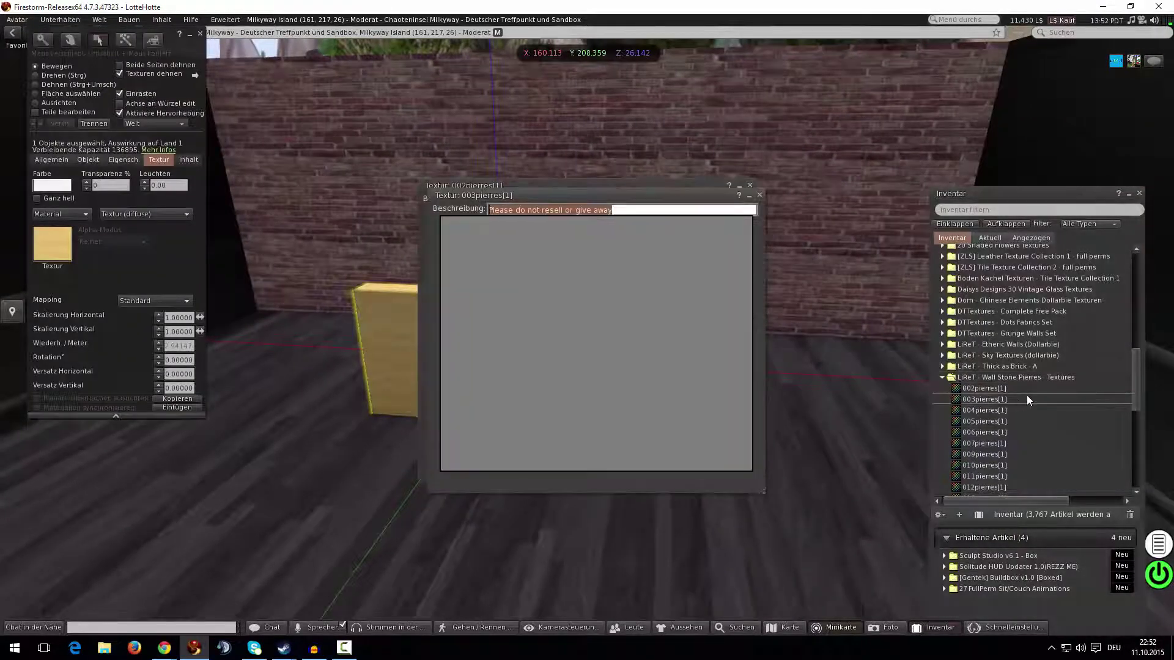
scroll(1026, 395, down, 2)
double_click(1010, 350)
double_click(1008, 362)
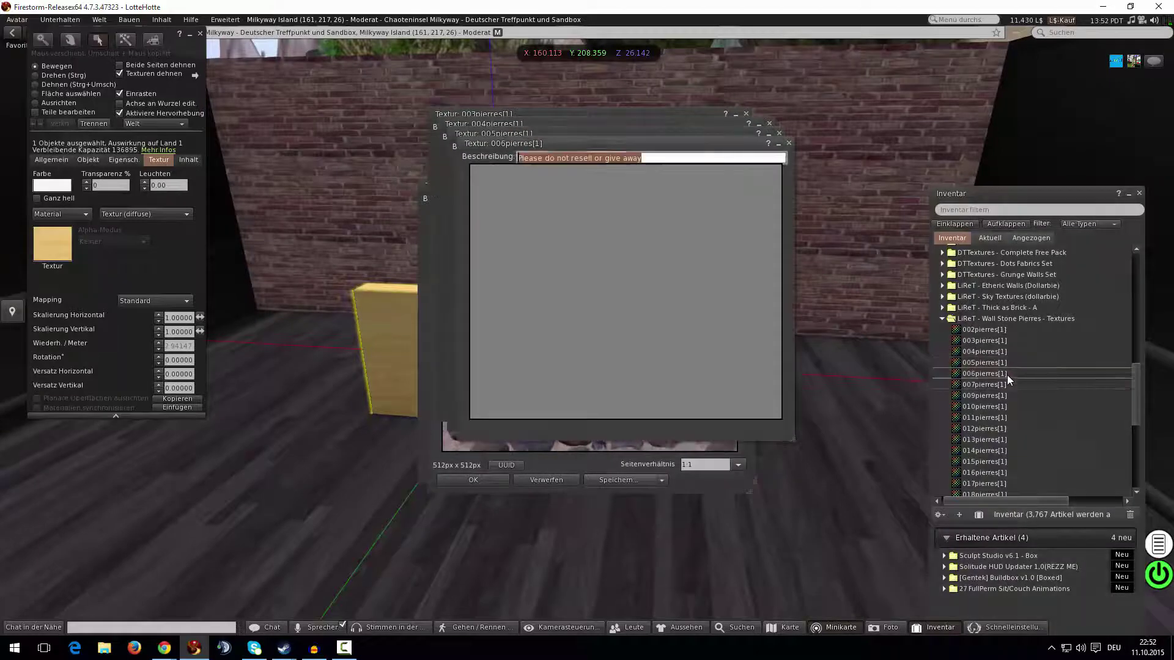
double_click(1007, 373)
double_click(1005, 385)
double_click(1003, 396)
double_click(1002, 407)
double_click(1001, 418)
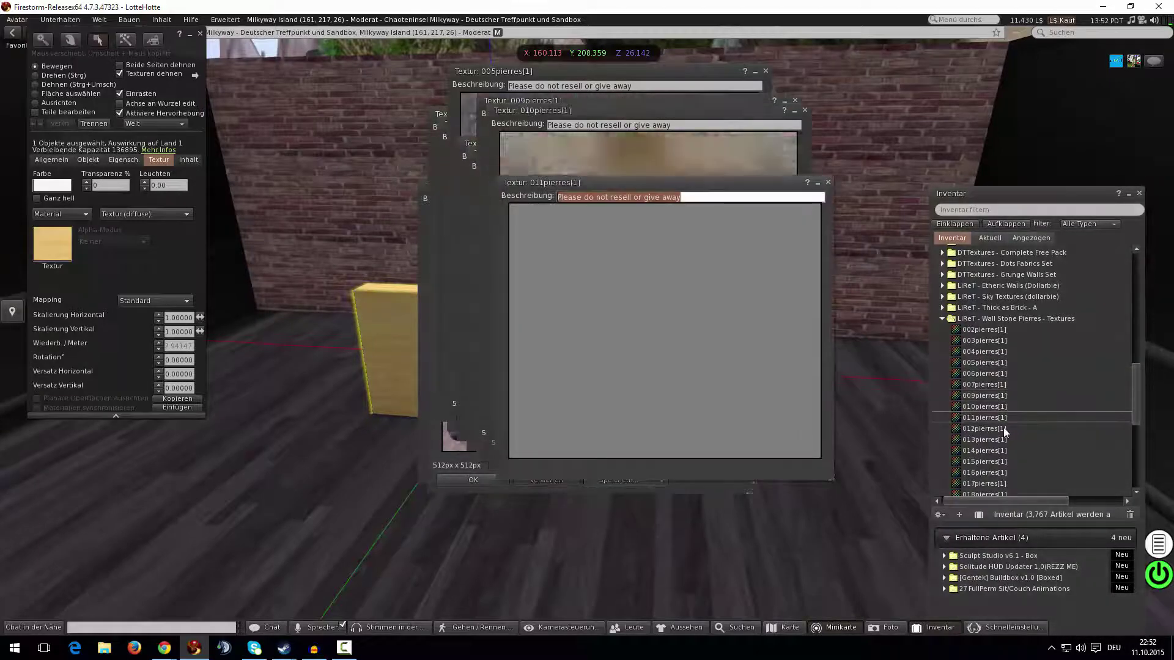
double_click(1003, 428)
Open previews of the wall stone textures from 013pierres[1] through 024pierres[1].
scroll(1029, 410, down, 3)
double_click(1014, 351)
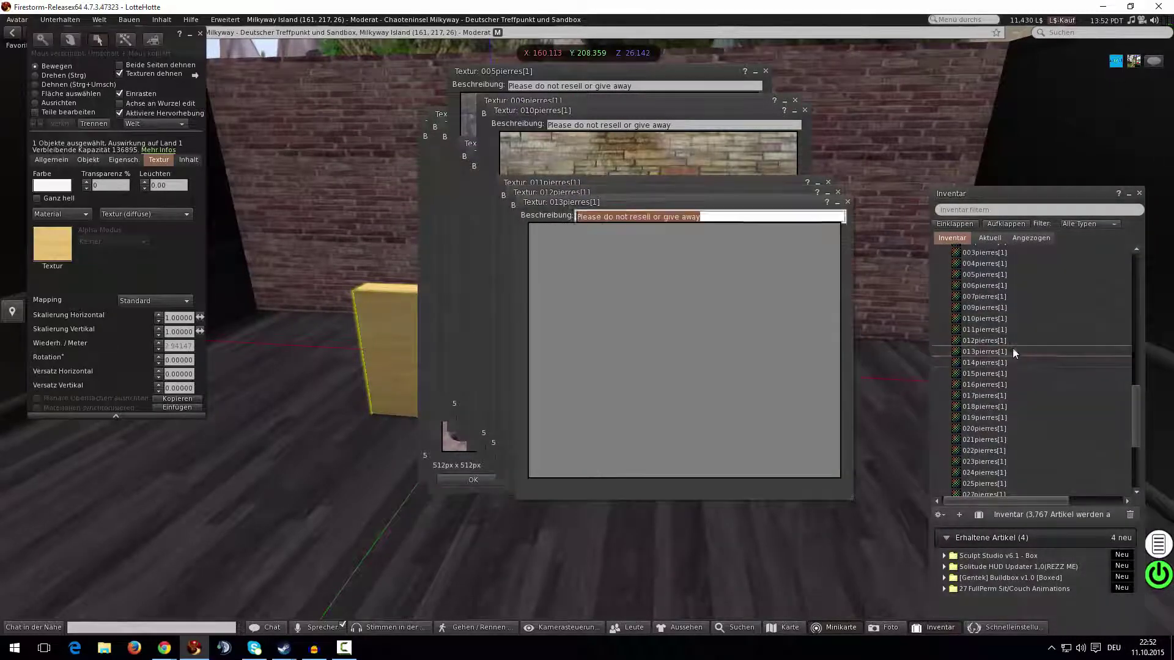
double_click(1010, 362)
double_click(1010, 373)
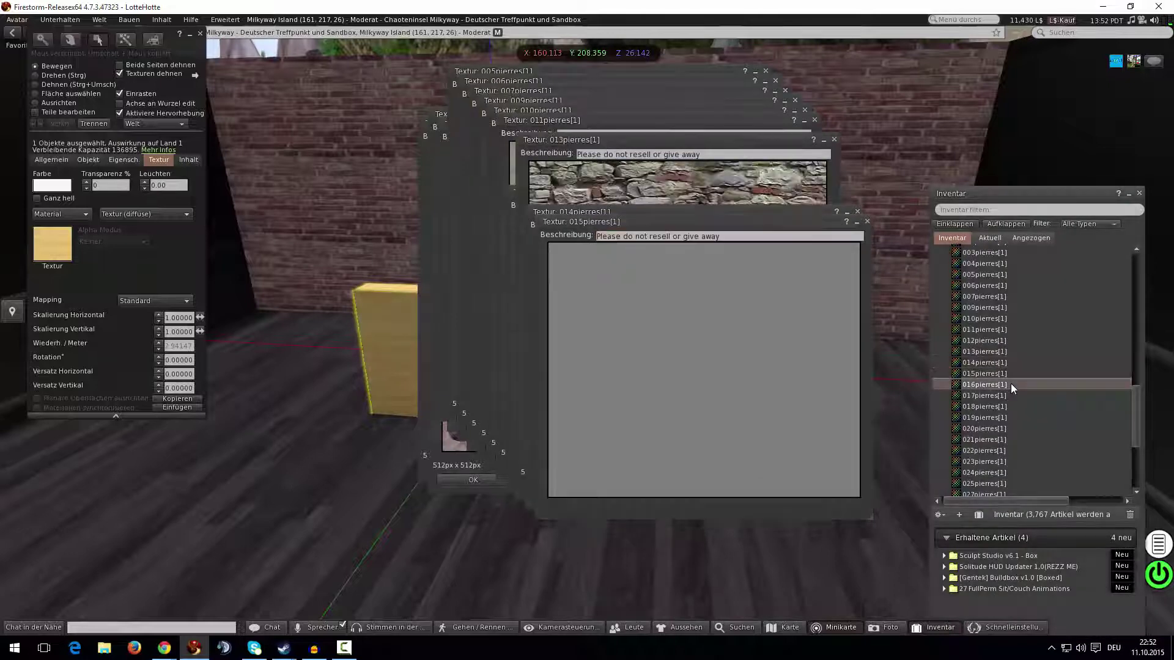
double_click(1011, 383)
double_click(1013, 391)
scroll(1011, 403, down, 1)
double_click(1000, 375)
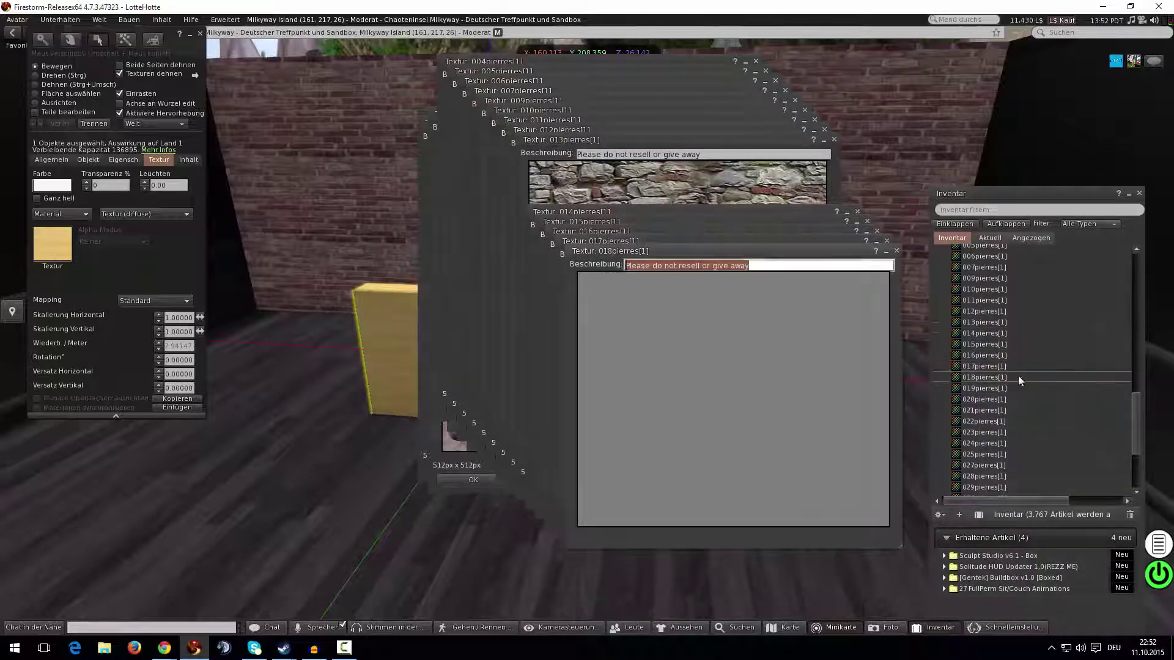
scroll(1018, 375, down, 3)
double_click(1014, 342)
double_click(1010, 350)
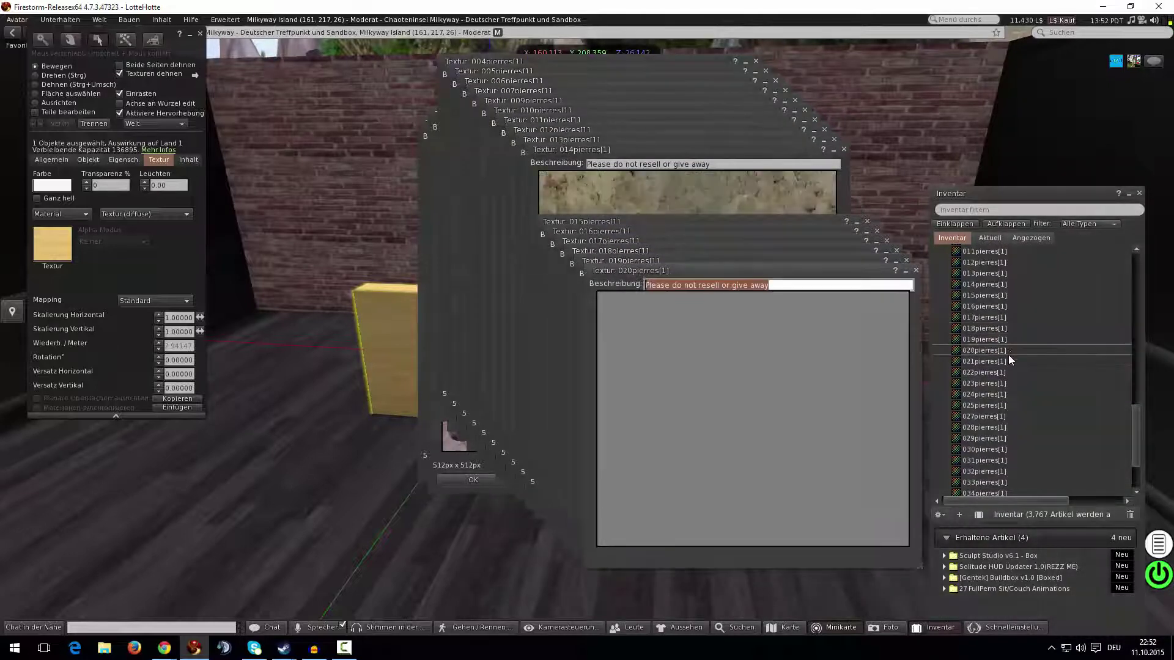
double_click(1007, 361)
double_click(1007, 373)
double_click(1005, 384)
double_click(1005, 394)
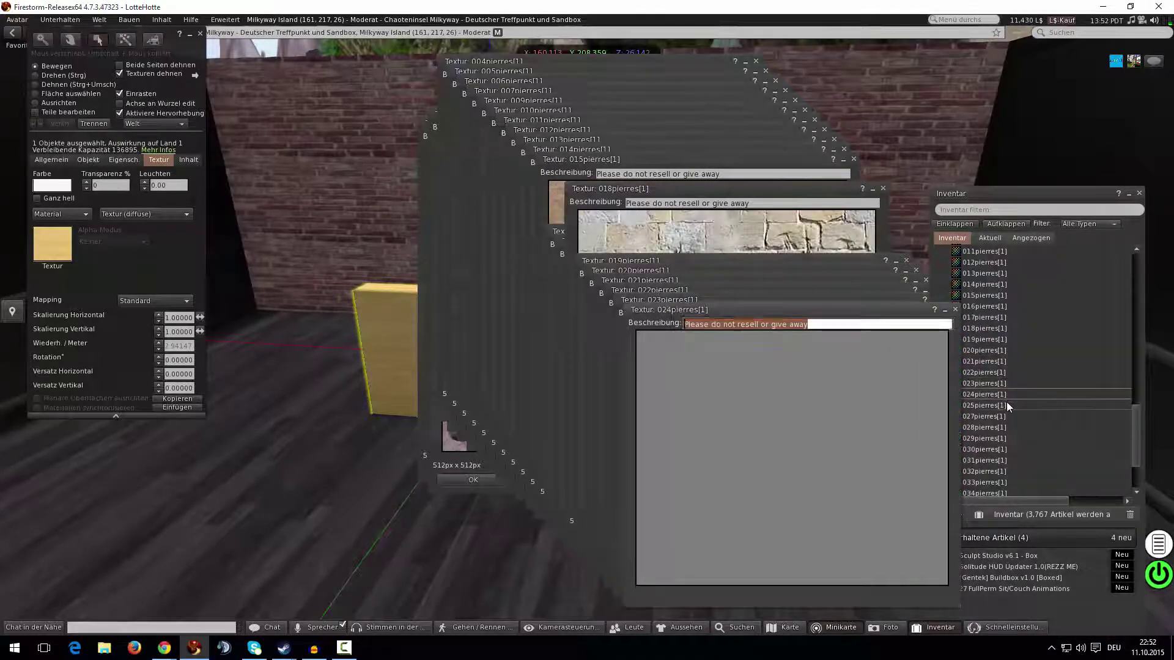
Open previews of the remaining wall stone textures from 025pierres[1] through 034pierres[1].
double_click(1008, 406)
double_click(1011, 416)
double_click(1013, 427)
double_click(1015, 438)
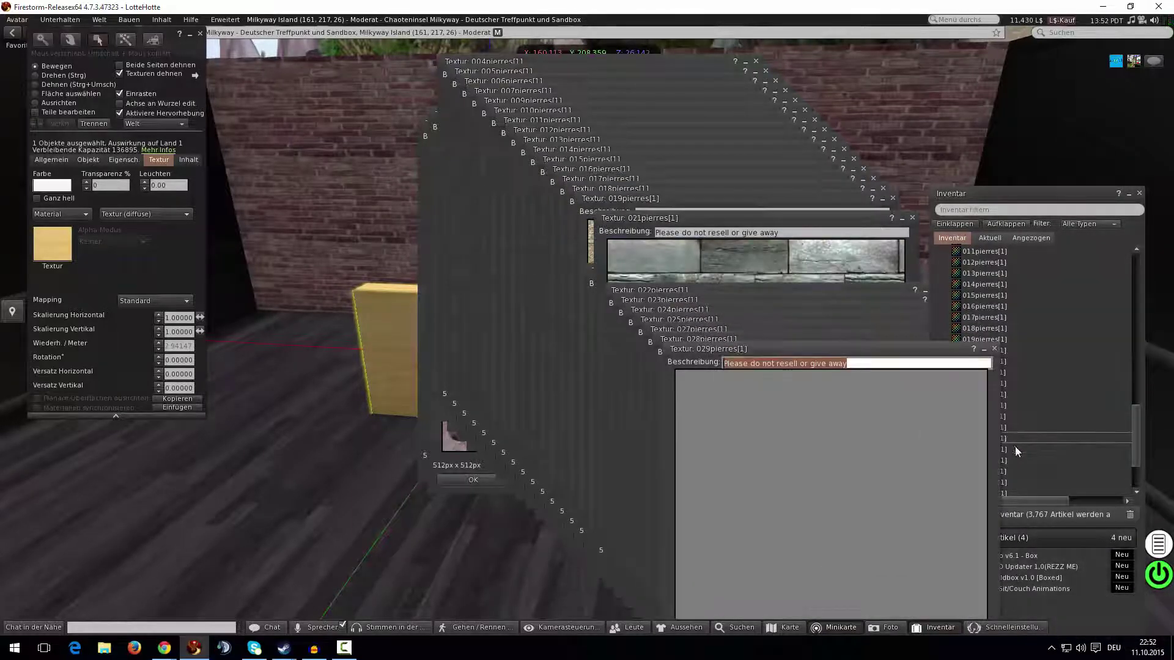
double_click(1016, 448)
double_click(1018, 456)
click(1094, 454)
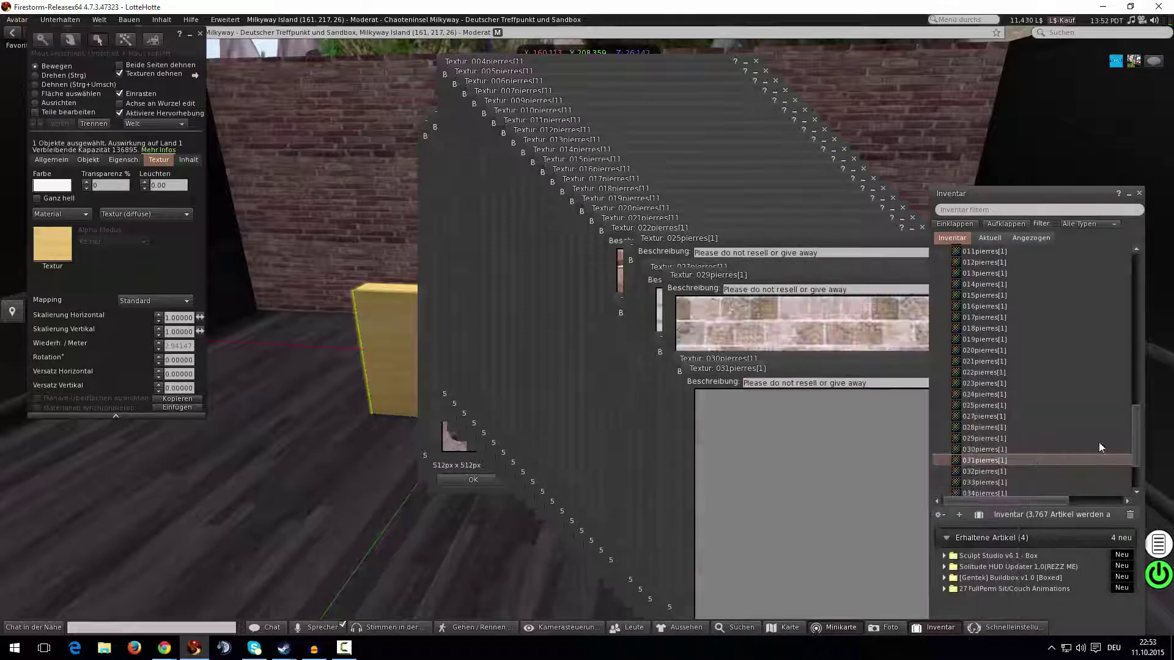
scroll(1064, 421, down, 8)
double_click(1005, 395)
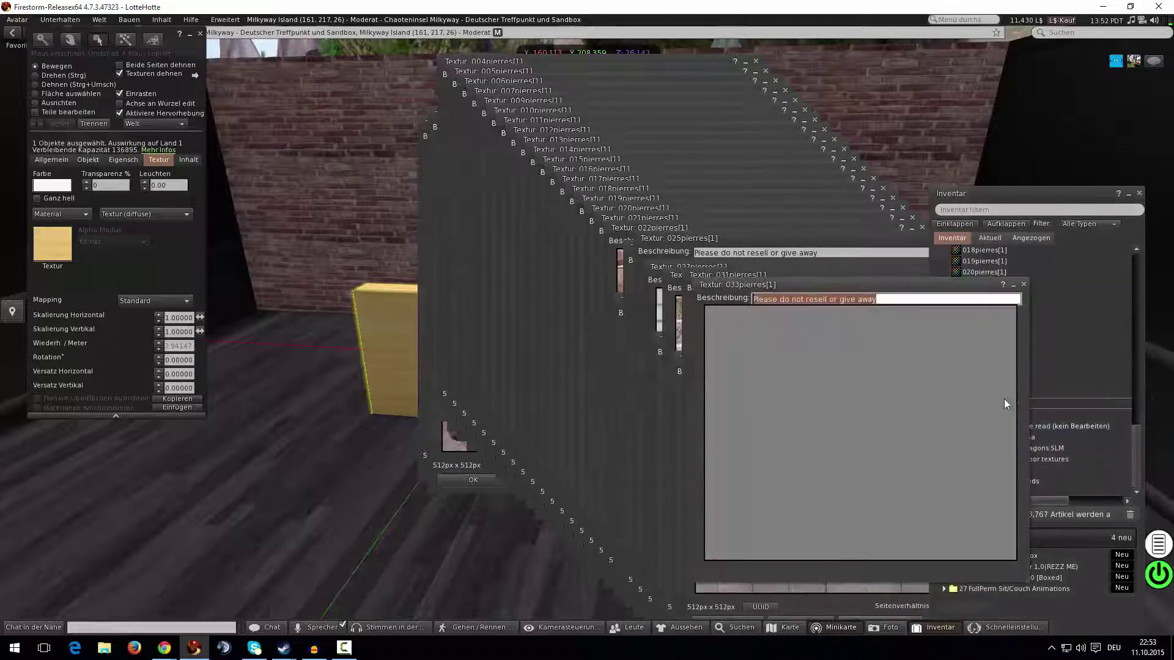
double_click(1046, 405)
double_click(1055, 415)
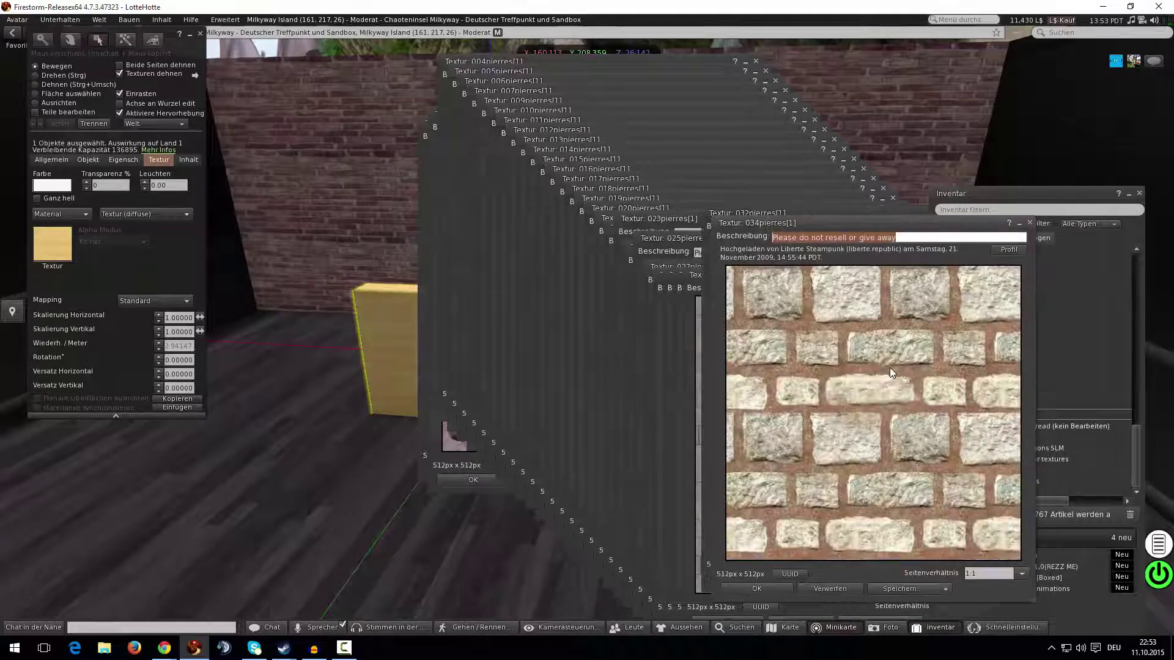
Close the 034pierres[1] preview and apply the 033pierres[1] texture to the front face of the new box.
click(757, 589)
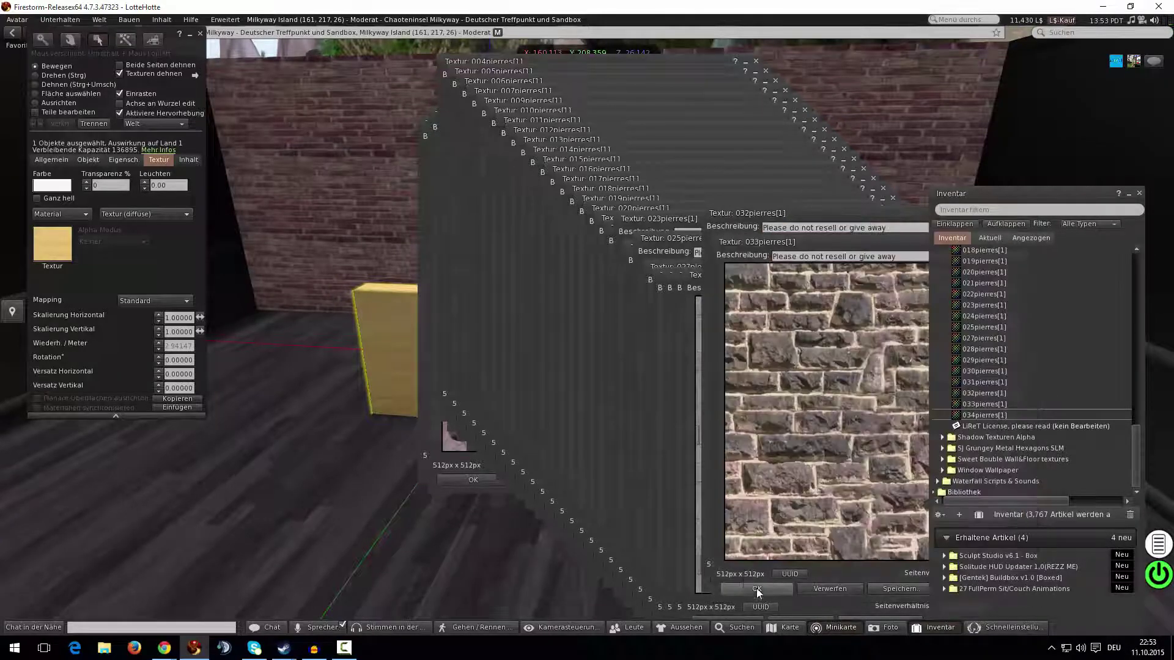
drag(790, 505, 822, 251)
key(Escape)
key(Escape)
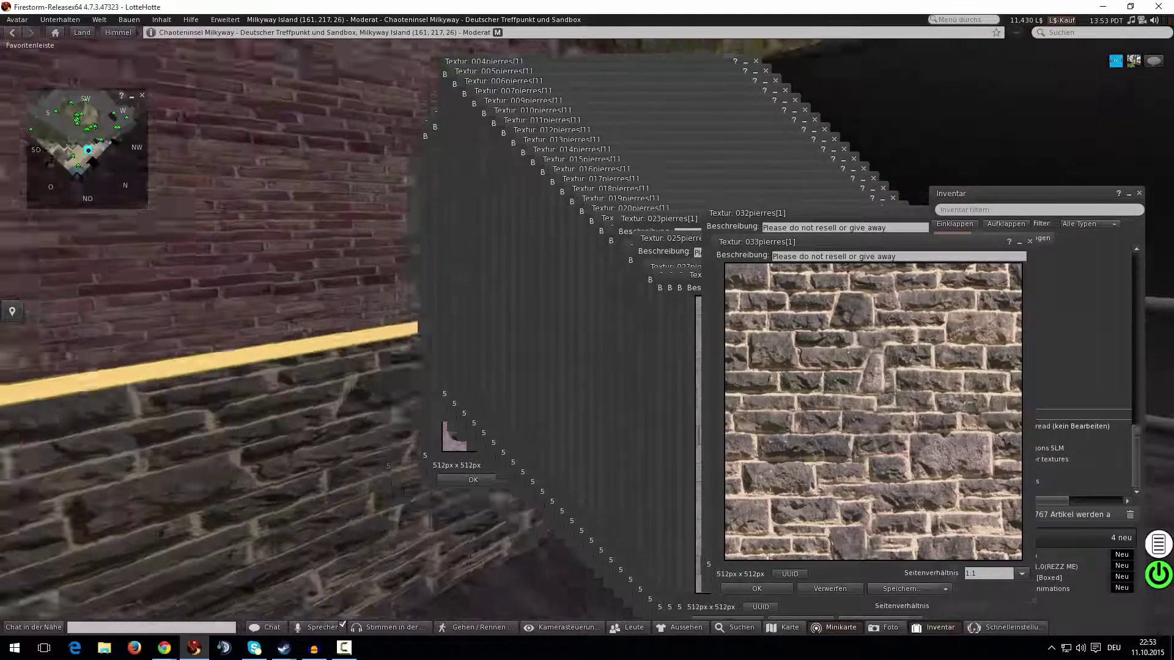
Replace the texture on the box's front face with 031pierres[1].
alt+drag(684, 391, 684, 459)
click(686, 458)
drag(715, 421, 384, 395)
key(Escape)
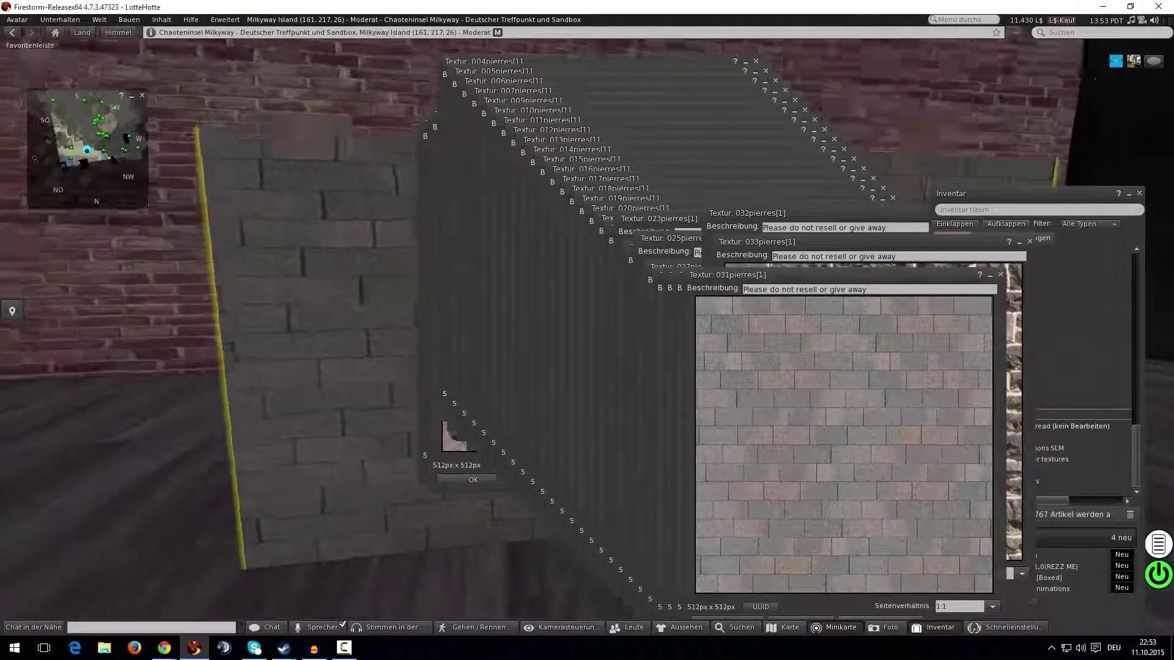
Reopen the build tools, shorten the textured box horizontally and place a copy of it alongside.
key(ctrl+b)
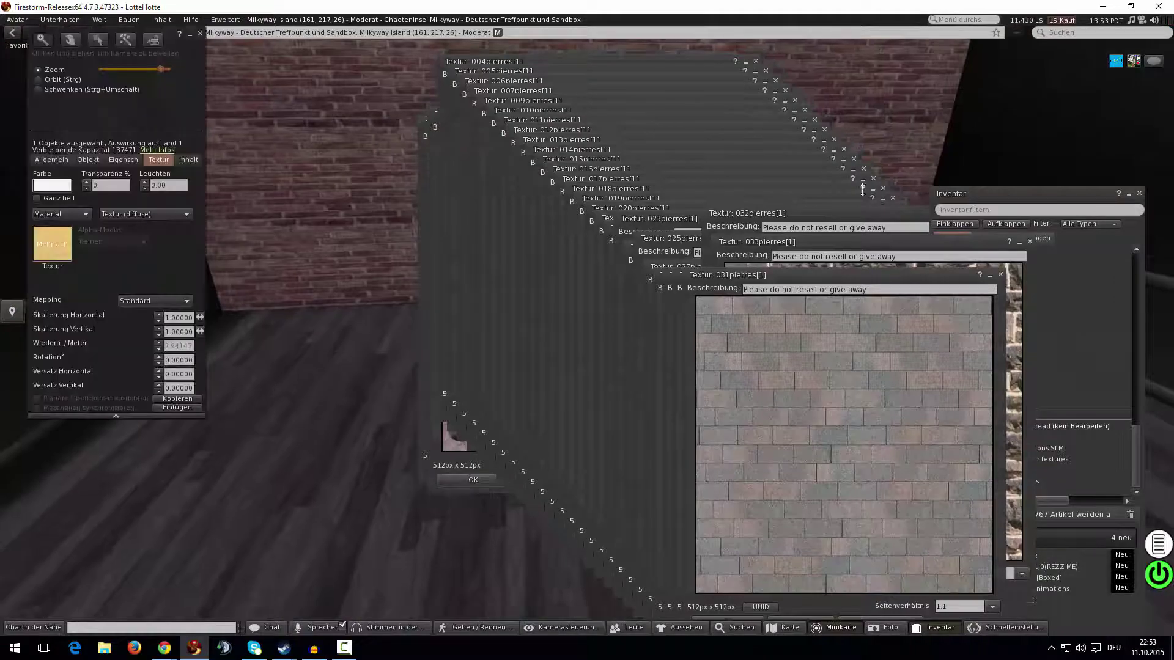
key(ctrl+3)
alt+drag(983, 157, 764, 245)
alt+drag(347, 488, 367, 471)
key(ctrl+b)
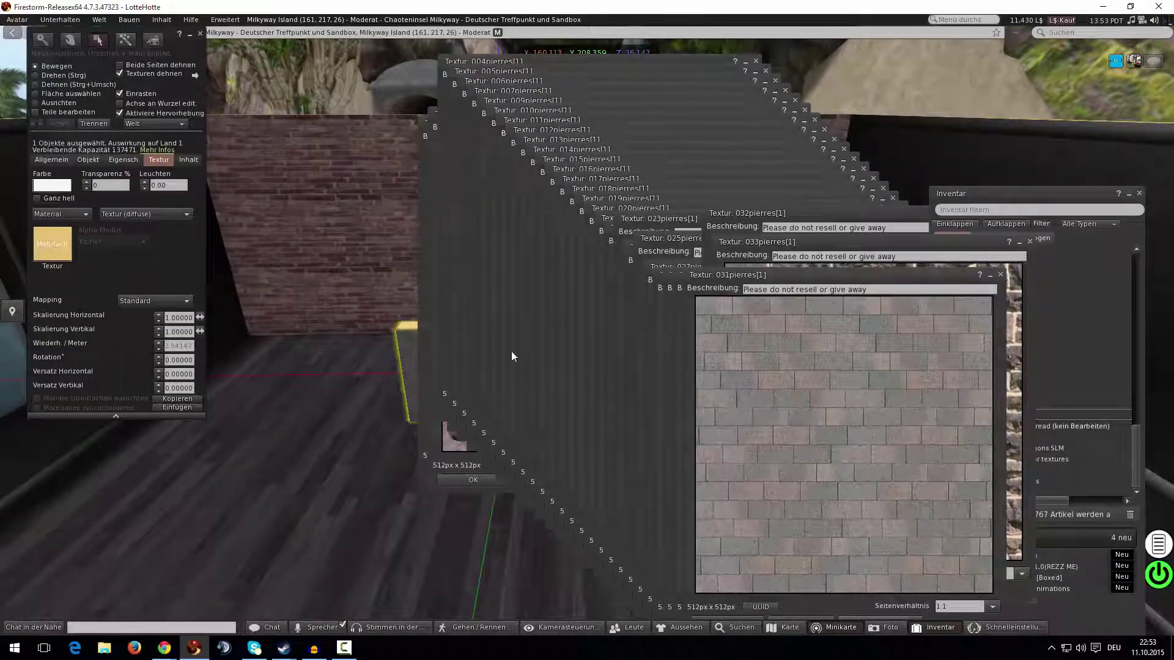
key(Escape)
key(ctrl+b)
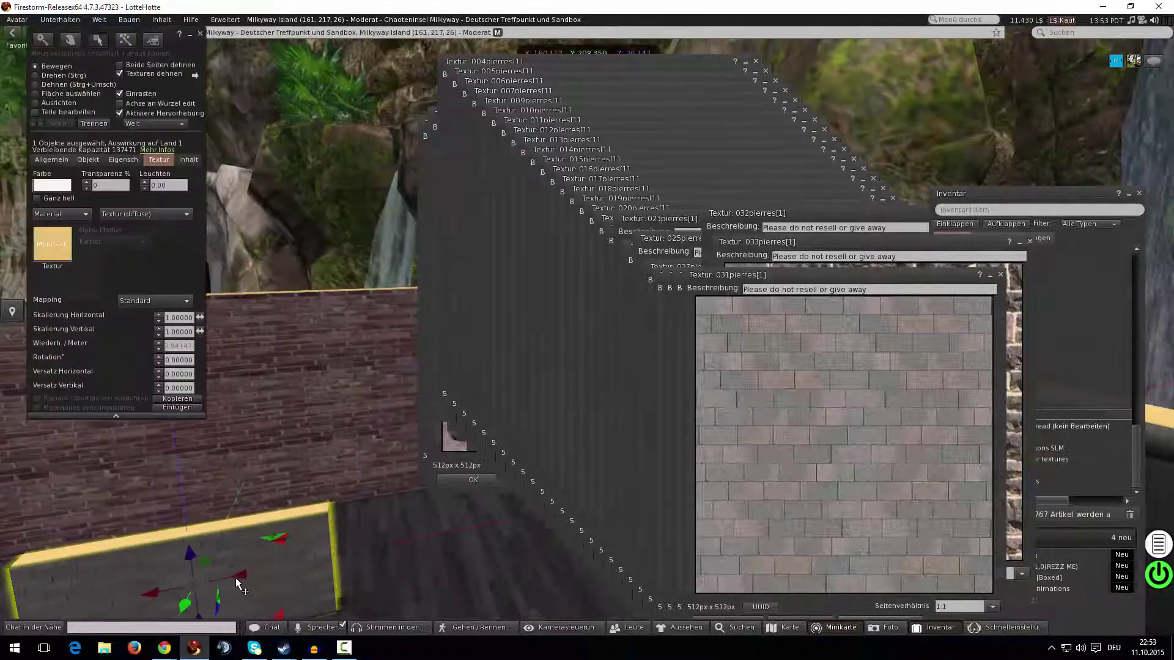
ctrl+shift+drag(332, 564, 275, 568)
Look through the open stone texture previews and close those from 033pierres[1] down to 025pierres[1].
click(744, 501)
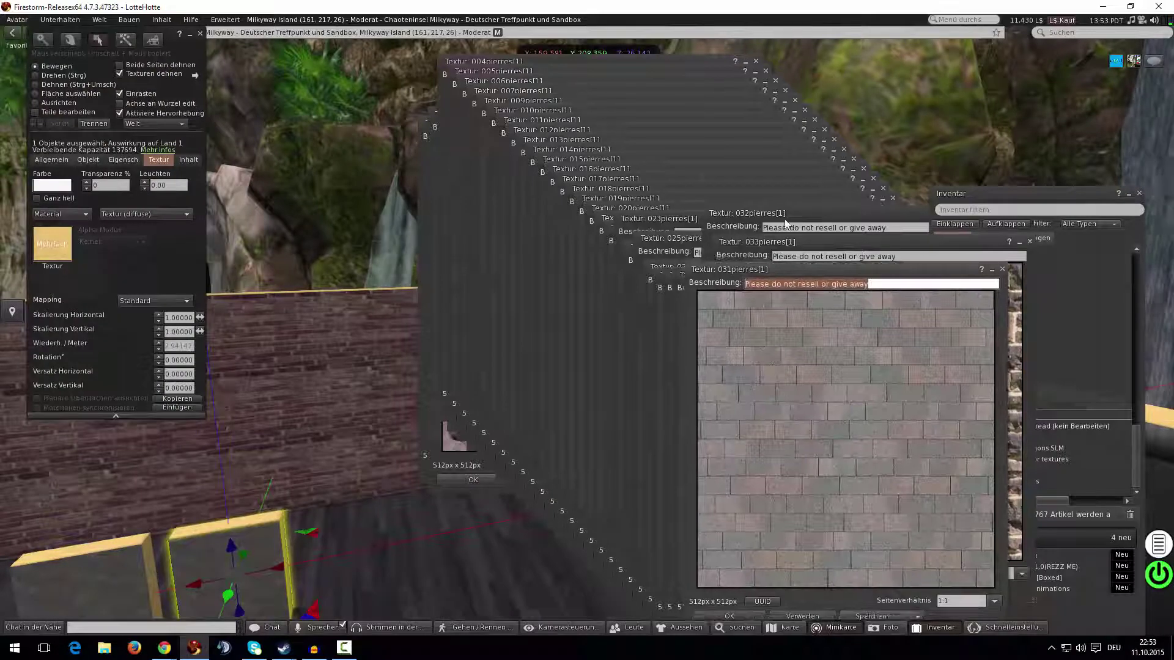
click(776, 251)
click(738, 584)
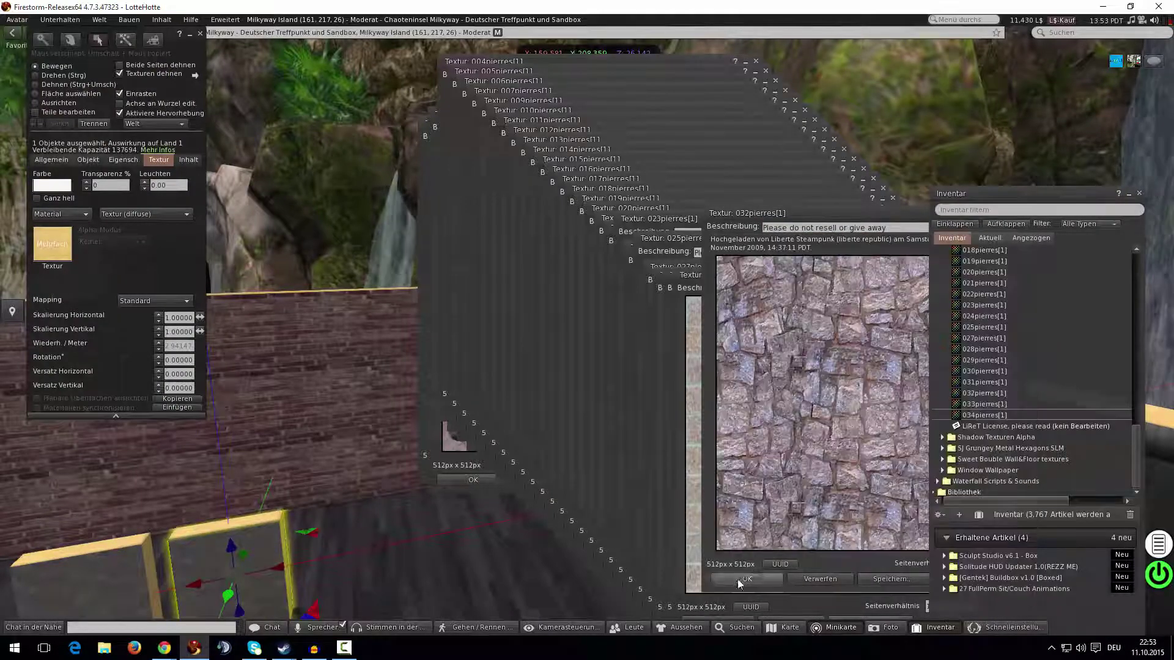
click(744, 578)
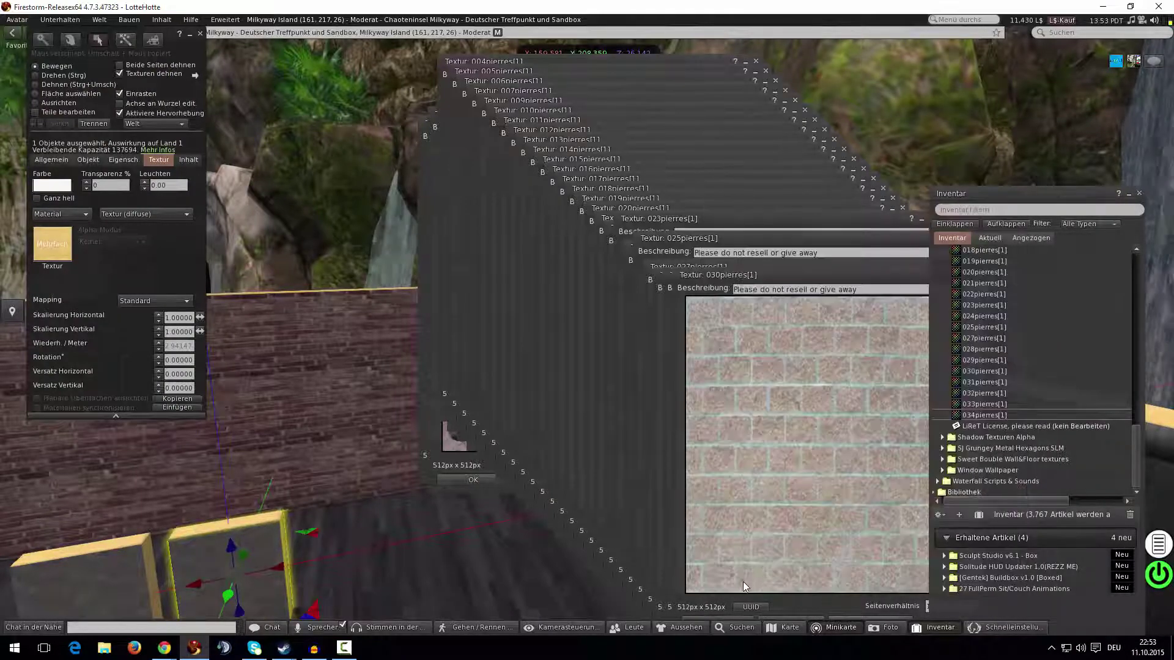
click(708, 616)
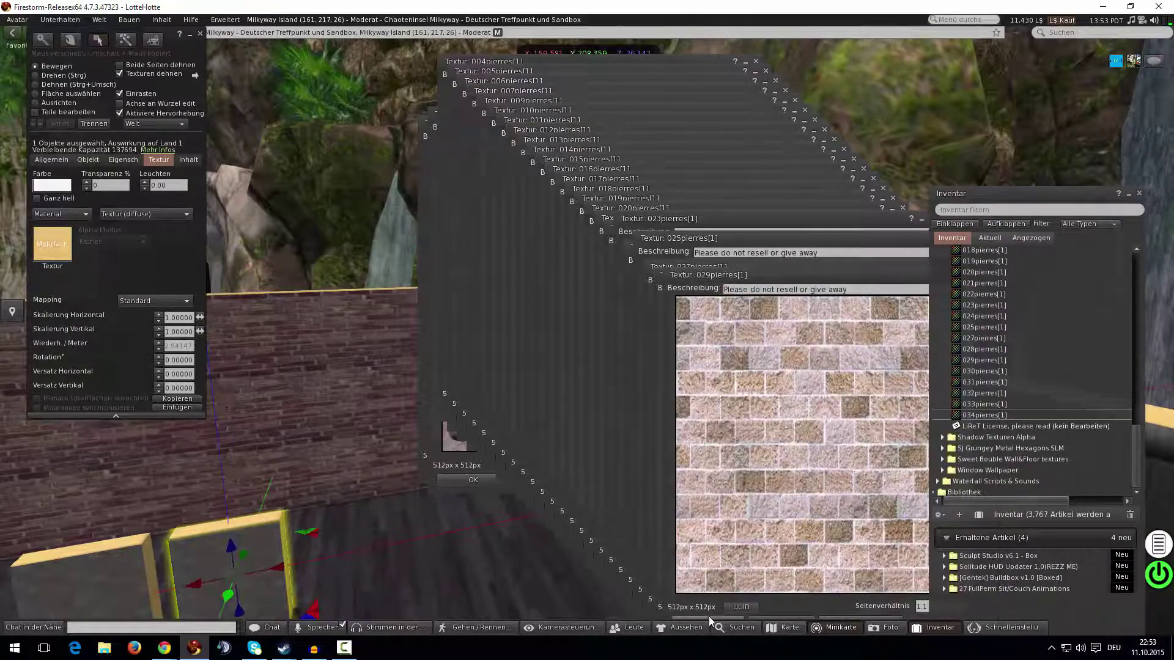
click(714, 618)
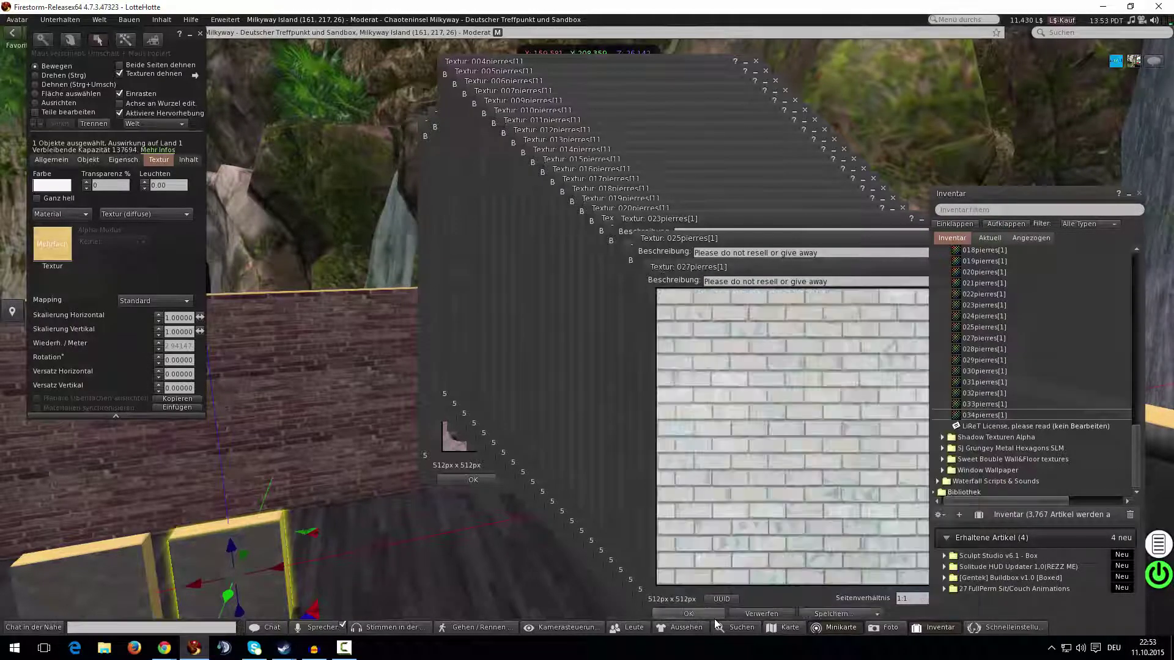
click(710, 614)
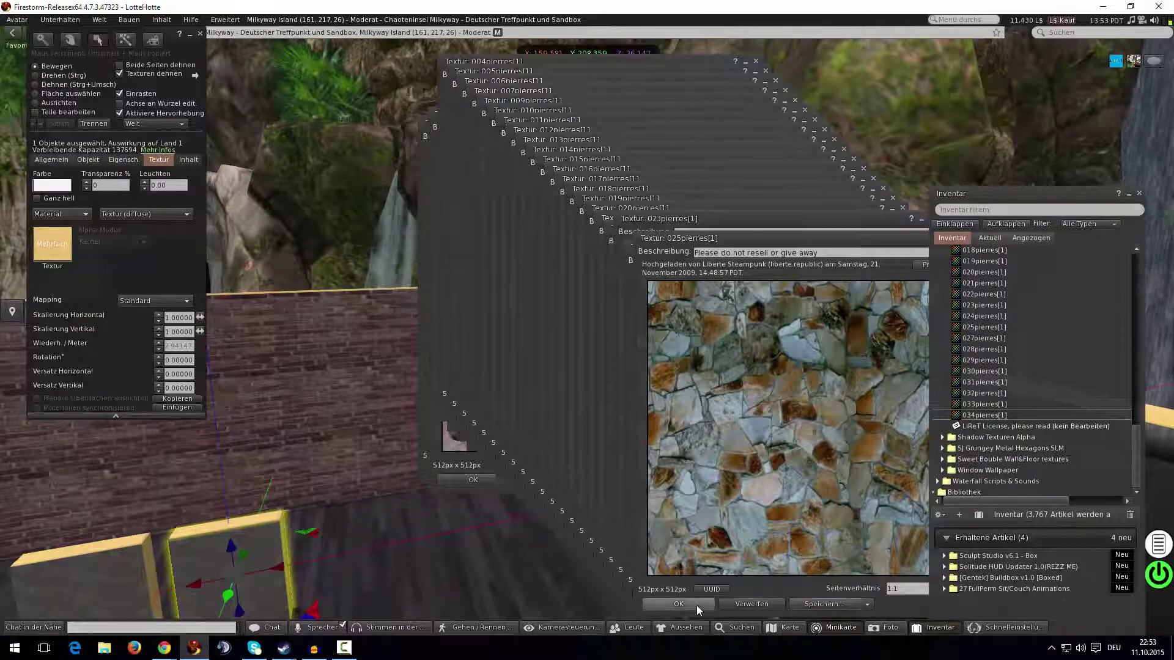
click(696, 605)
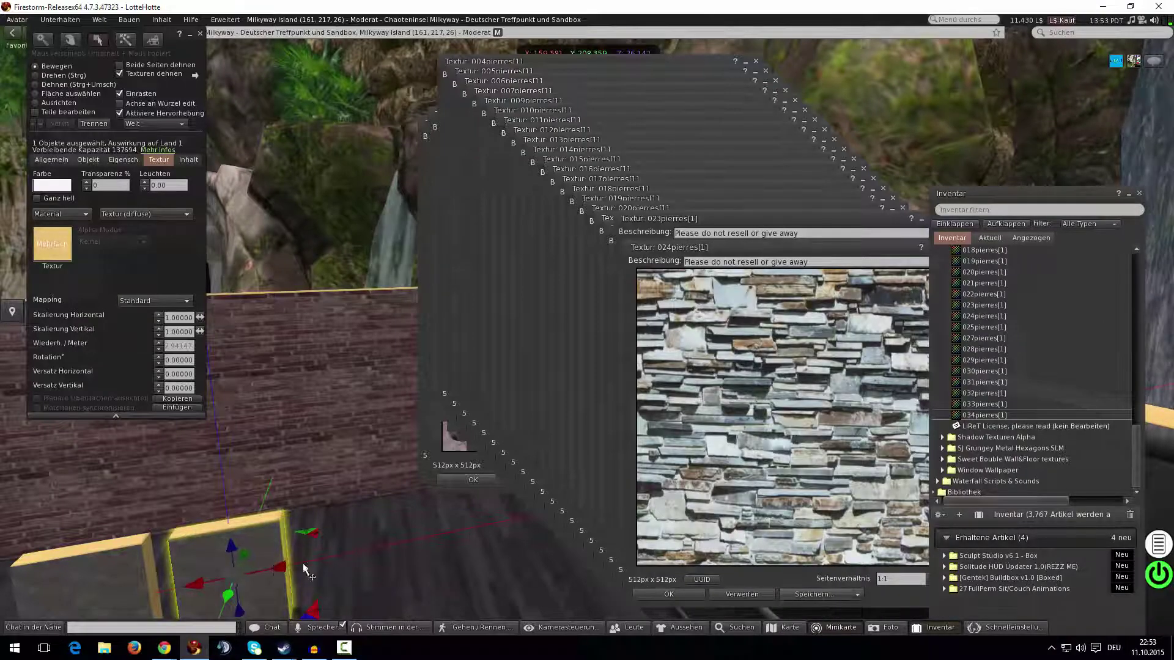
Add another copy of the short box beside the second one, apply 024pierres[1] to its front, and close that preview.
shift+drag(282, 568, 366, 556)
drag(783, 491, 360, 573)
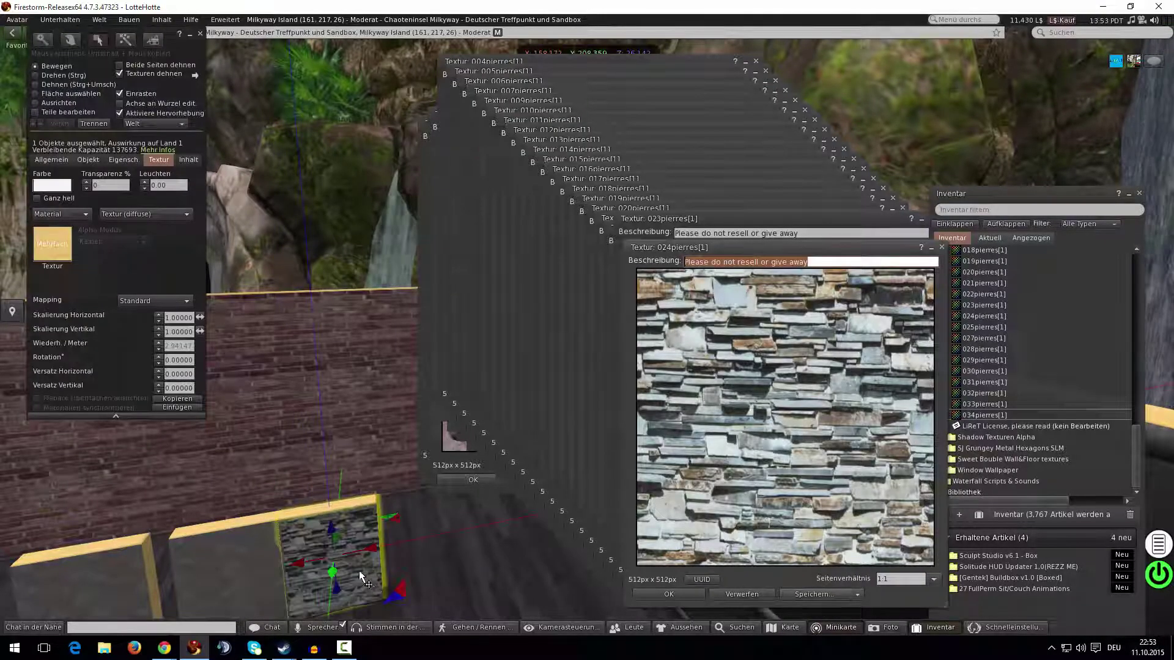
click(661, 596)
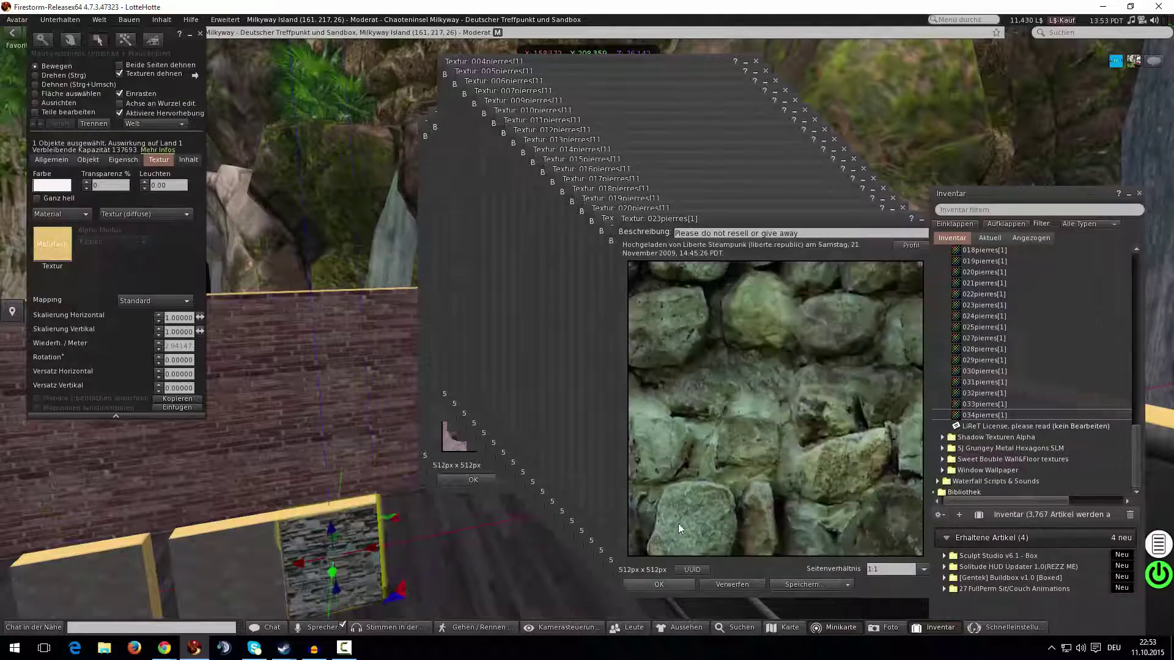
Look through and close the stone texture previews from 023pierres[1] down to 017pierres[1].
click(658, 585)
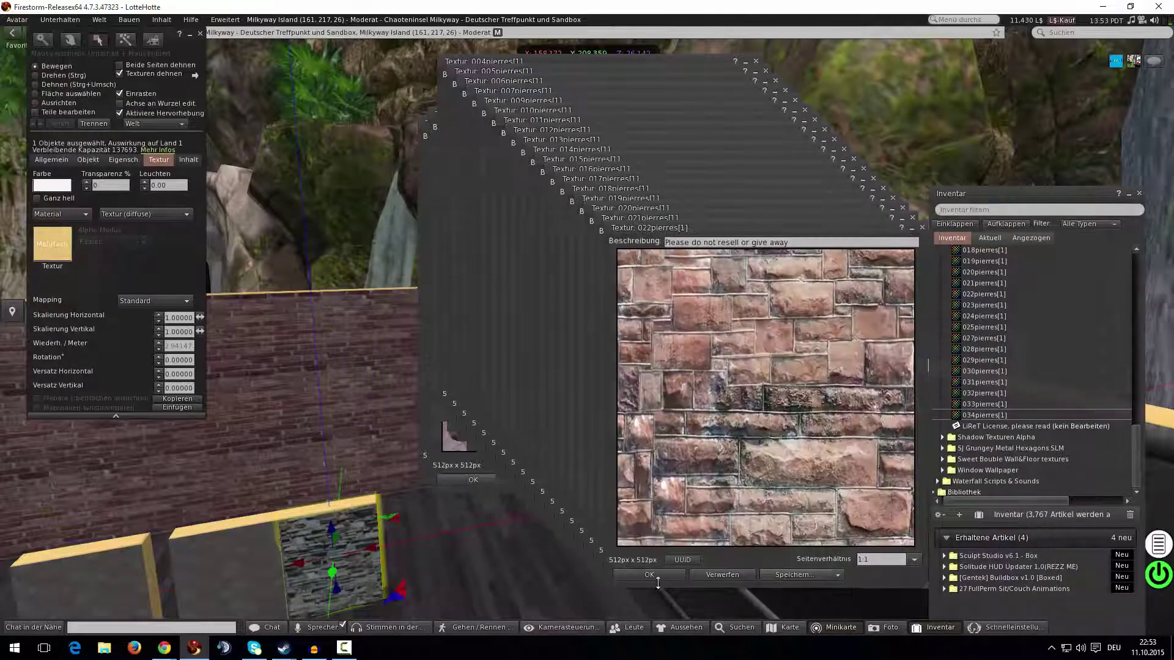
click(650, 573)
click(637, 565)
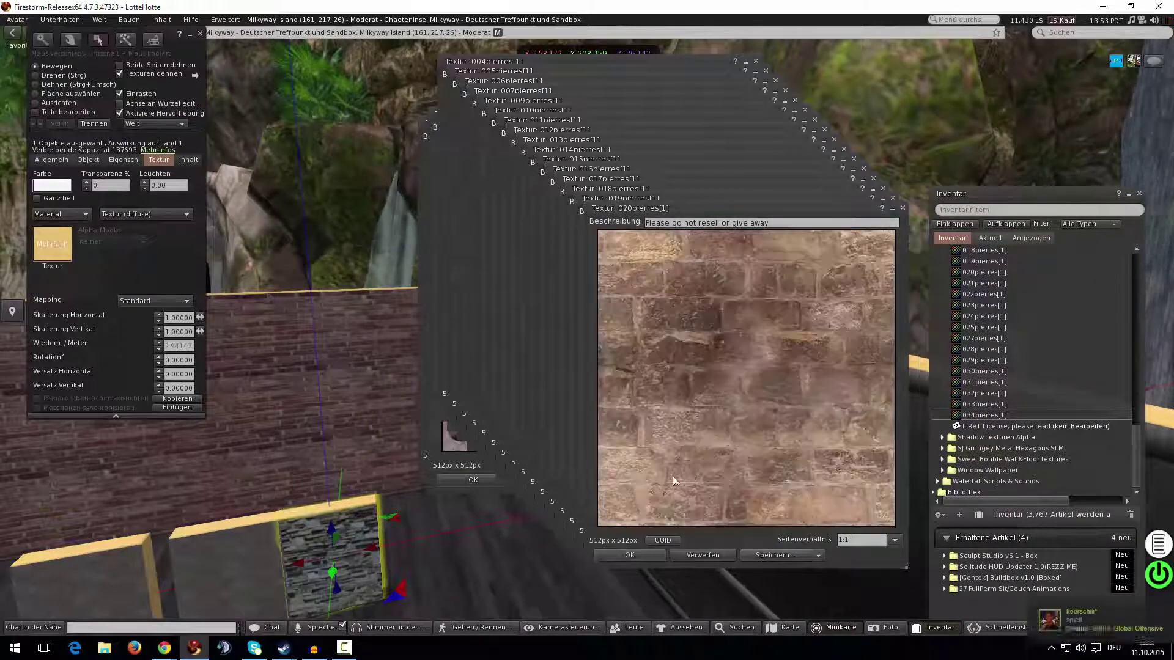
click(637, 553)
click(620, 546)
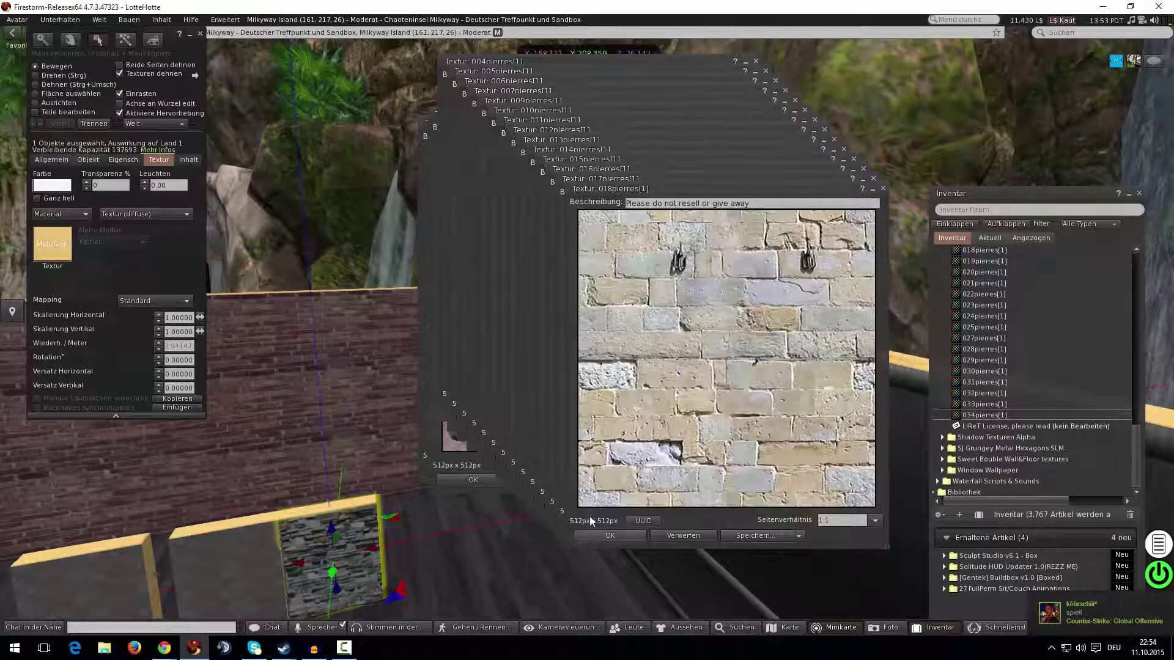
click(614, 537)
click(593, 525)
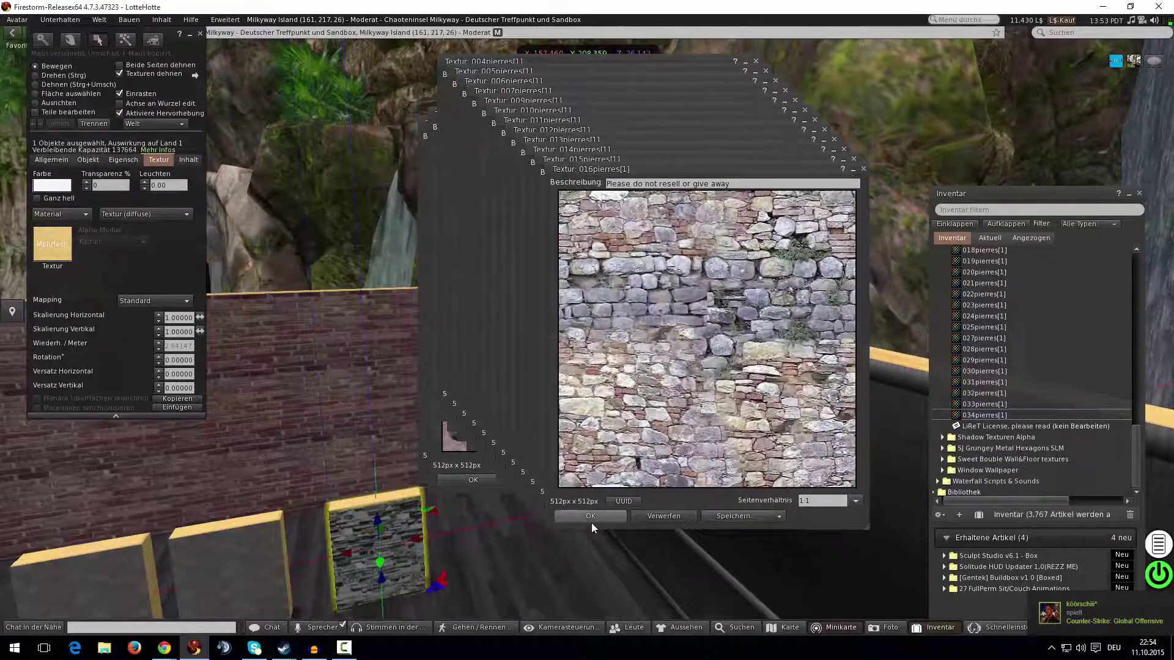
Look through and close the stone texture previews from 016pierres[1] down to 011pierres[1].
click(603, 520)
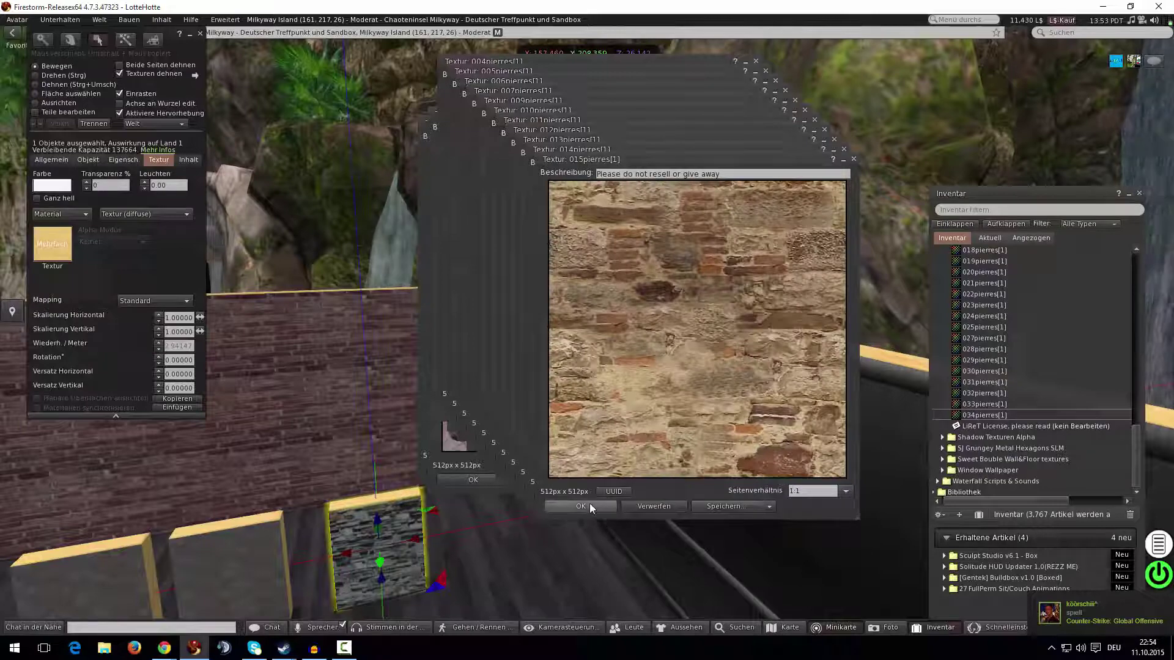
click(588, 505)
click(574, 496)
click(560, 486)
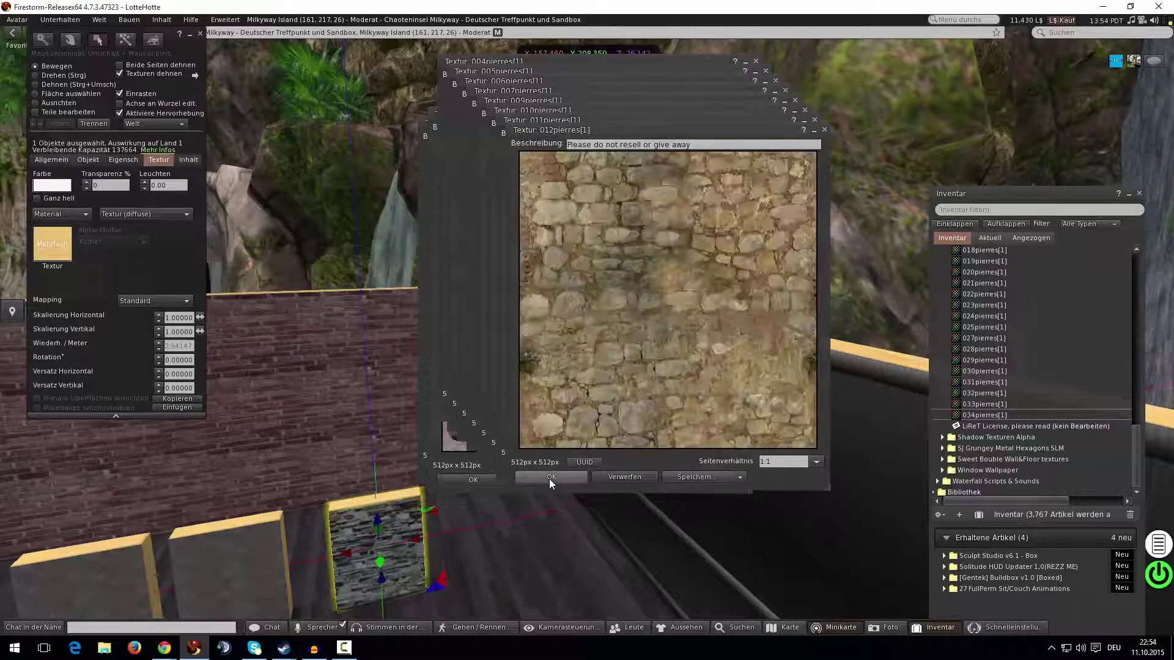
click(549, 478)
click(537, 468)
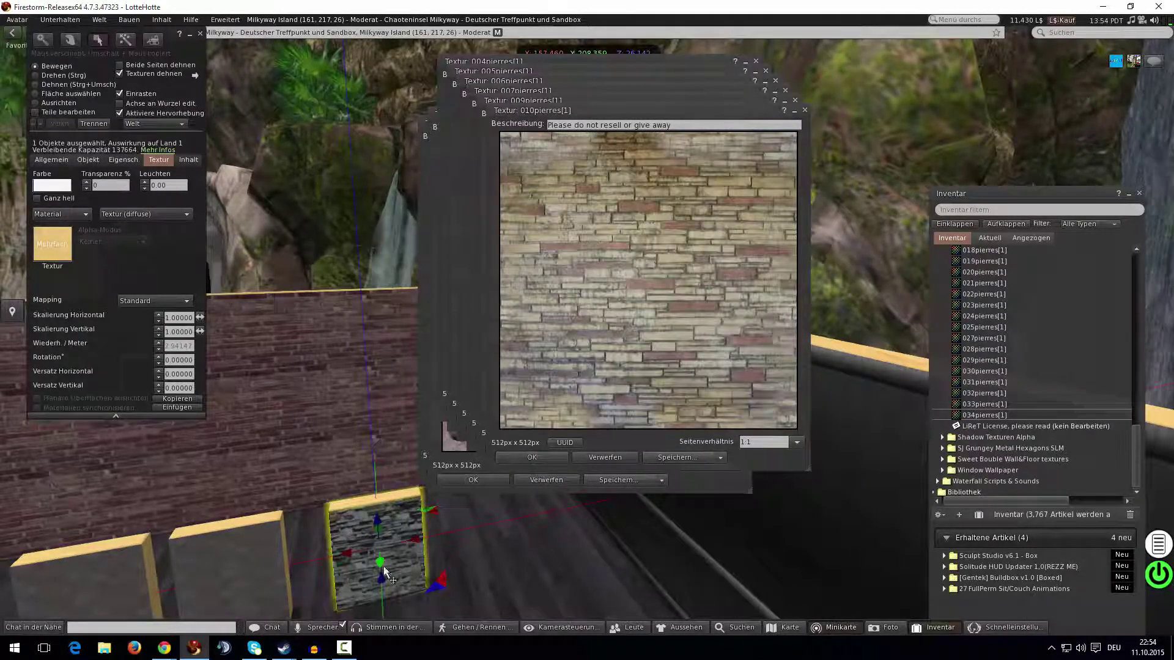
Place a copy of the third box beside it, apply 010pierres[1] to its front, and close that preview.
drag(409, 535, 494, 527)
drag(598, 405, 460, 509)
click(533, 458)
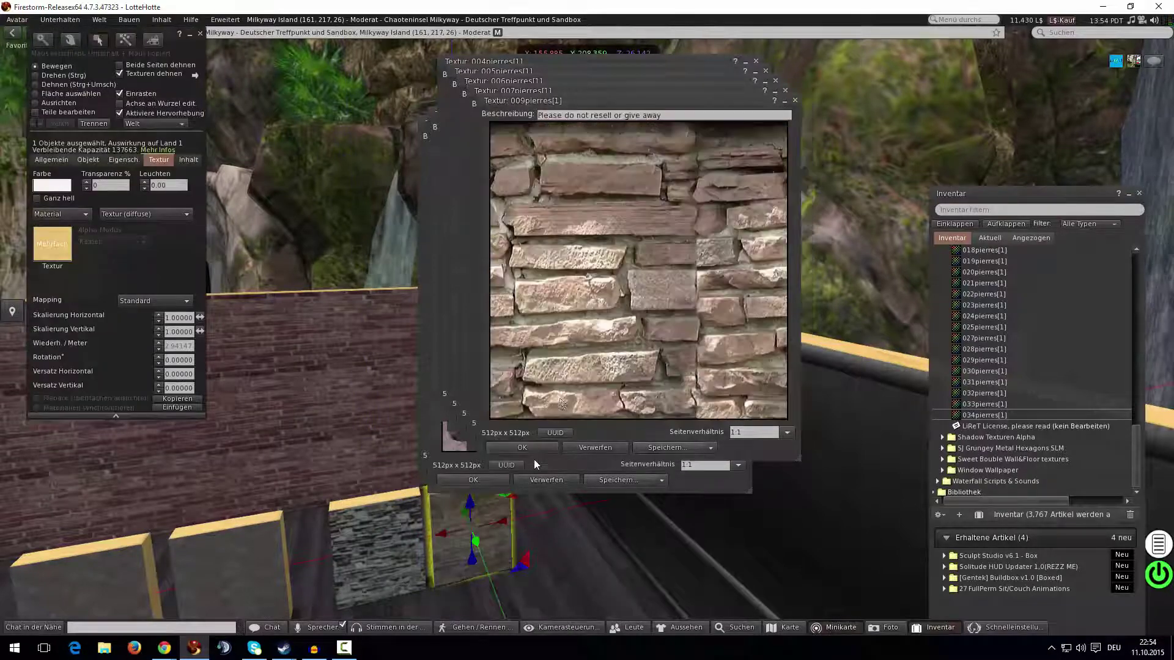
Look through and close the remaining stone texture previews from 009pierres[1] down to 002pierres[1].
click(521, 449)
click(514, 440)
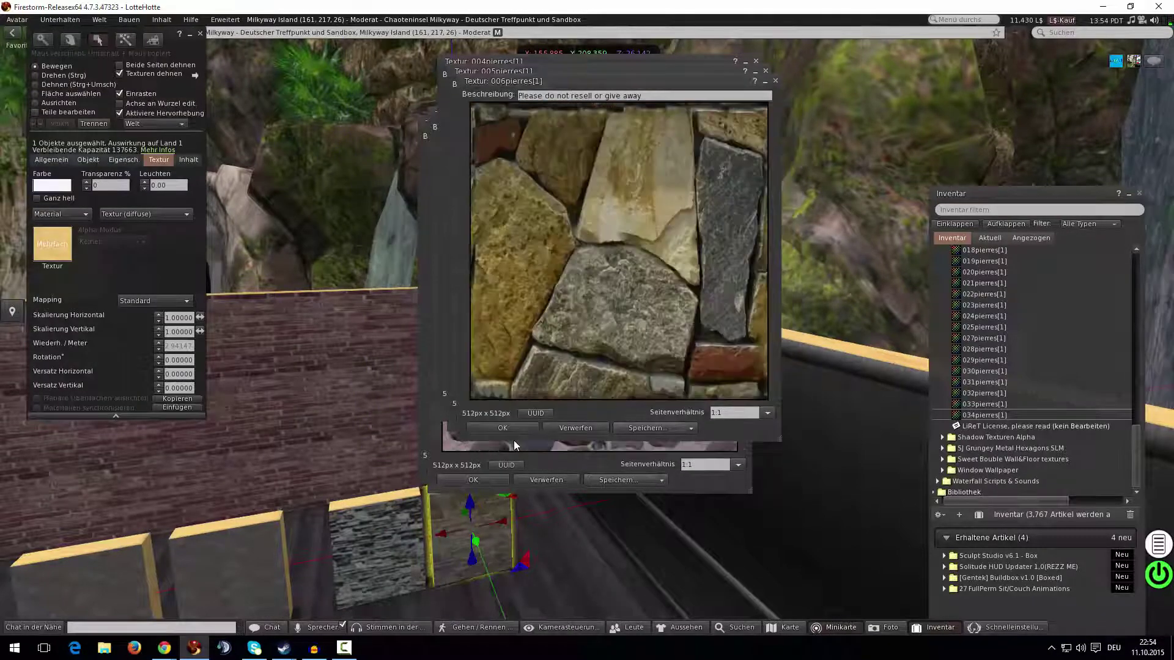
click(501, 432)
click(496, 419)
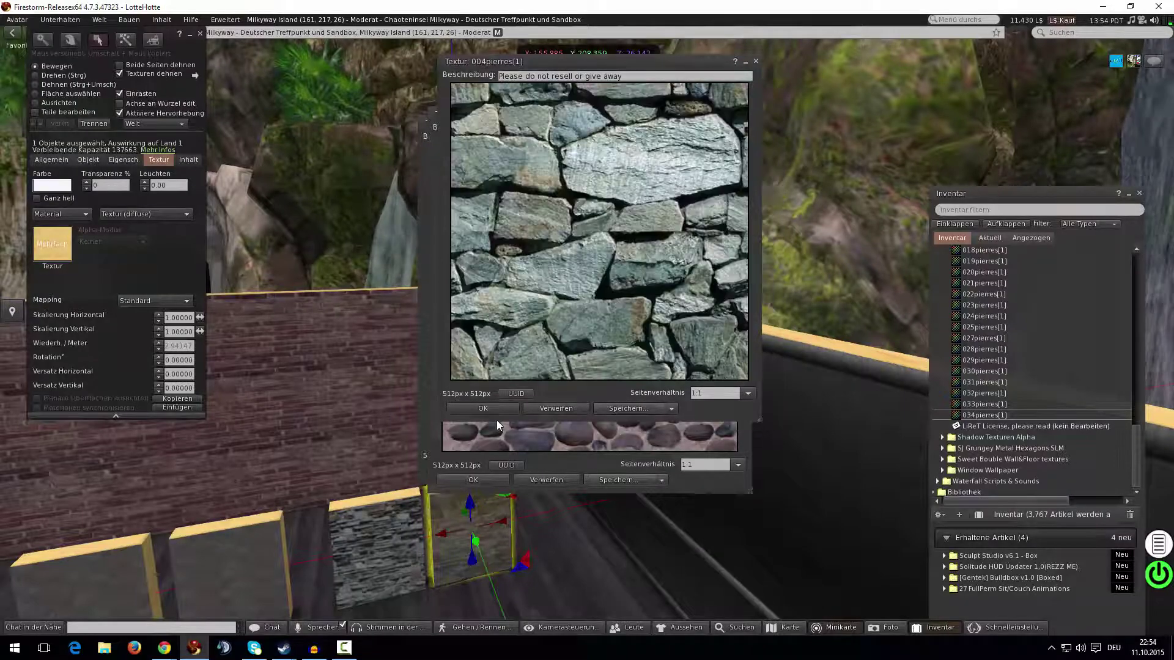
click(486, 420)
click(474, 480)
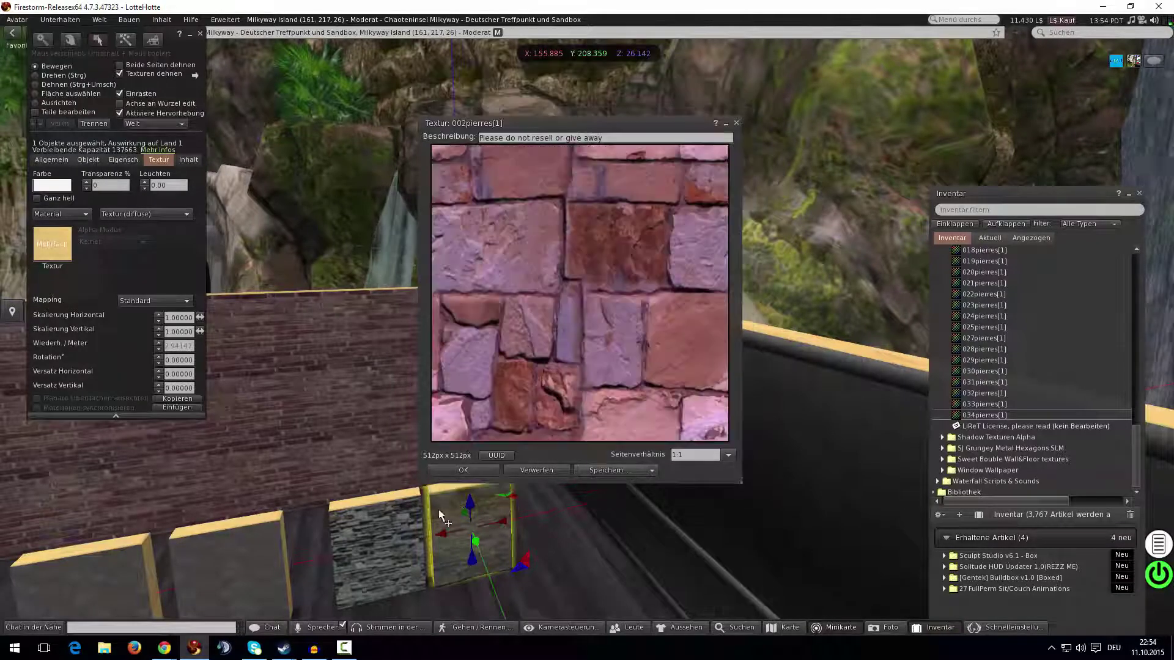
click(472, 480)
Switch to face selection and sample the wall's brick texture Wand_Backstein_1b onto the front of the first box.
alt+drag(370, 455, 482, 313)
click(323, 262)
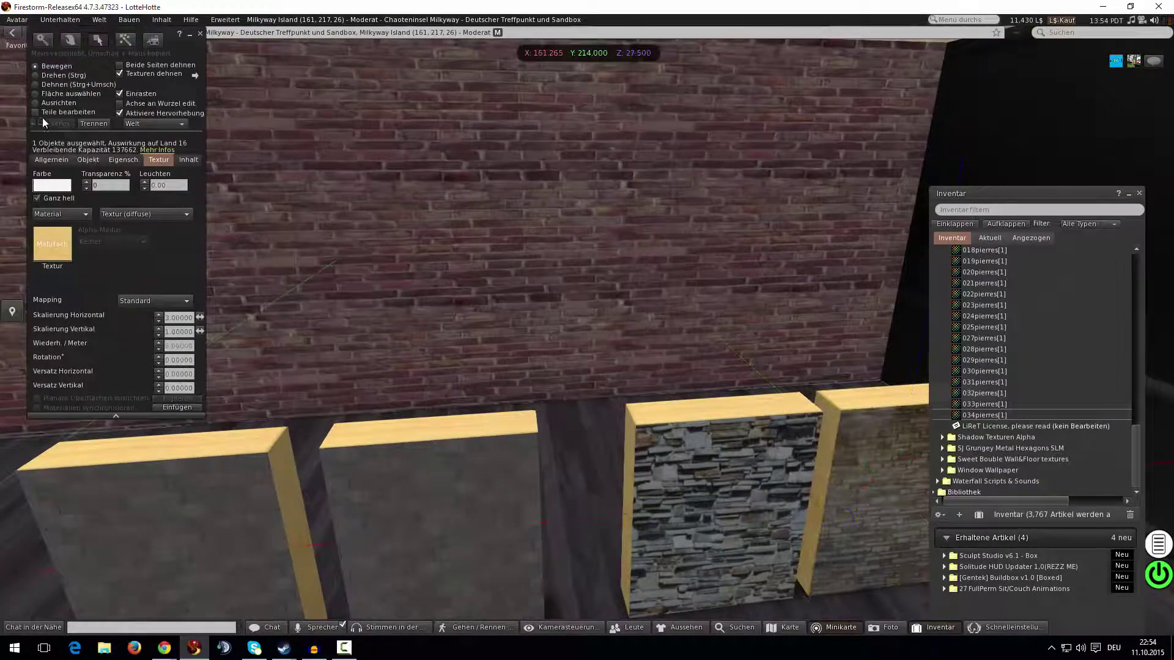
click(50, 95)
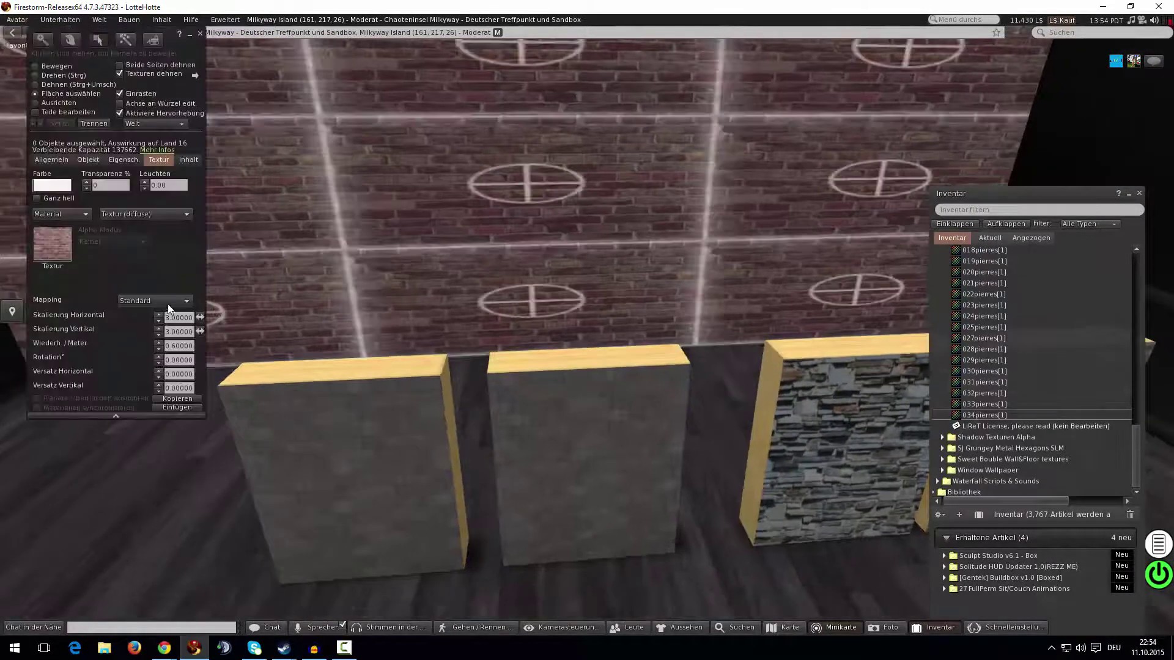
click(288, 410)
click(53, 245)
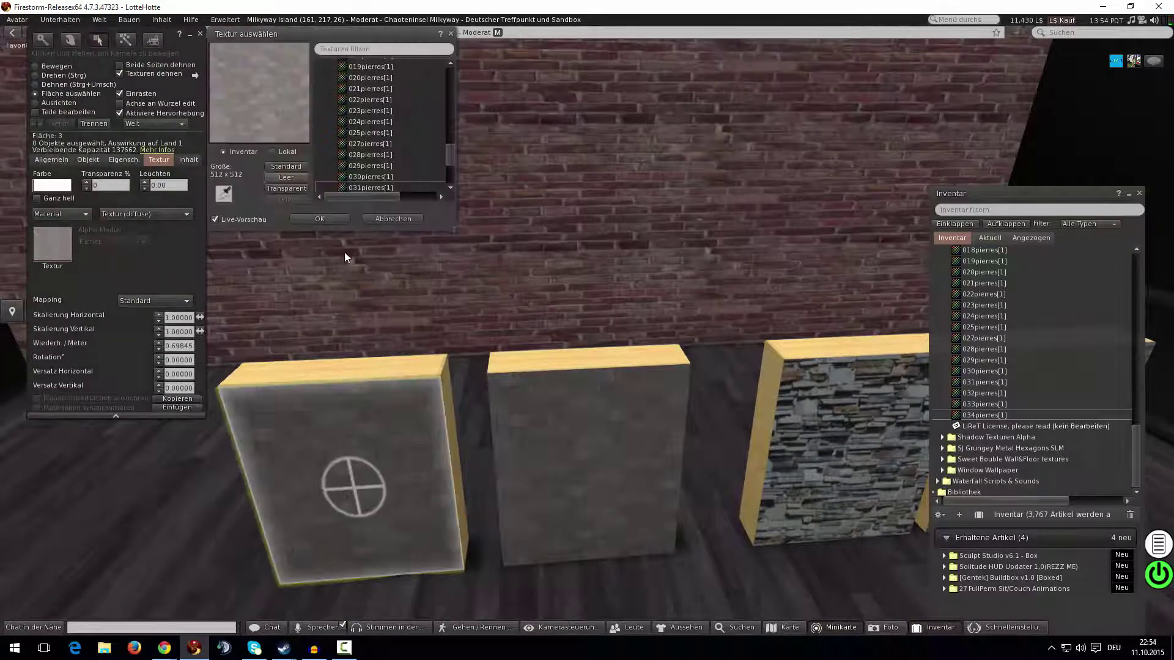
click(223, 195)
click(555, 238)
Select the wall face and apply the grey stone texture sampled from the second box to it.
click(581, 446)
click(636, 222)
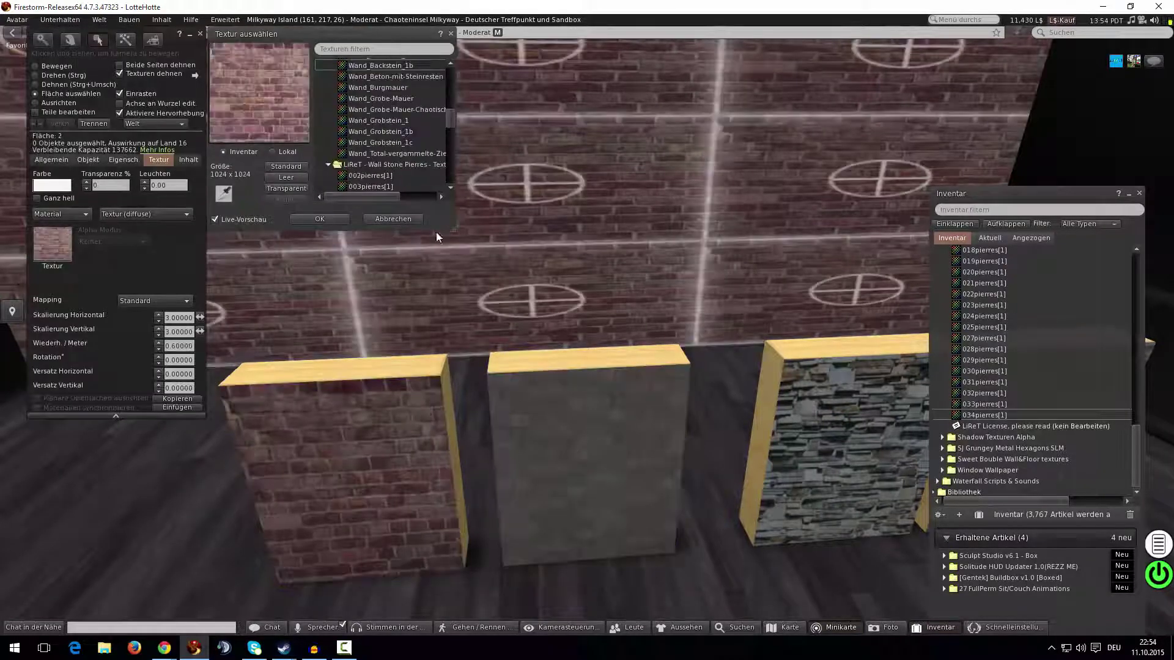
click(229, 194)
click(594, 401)
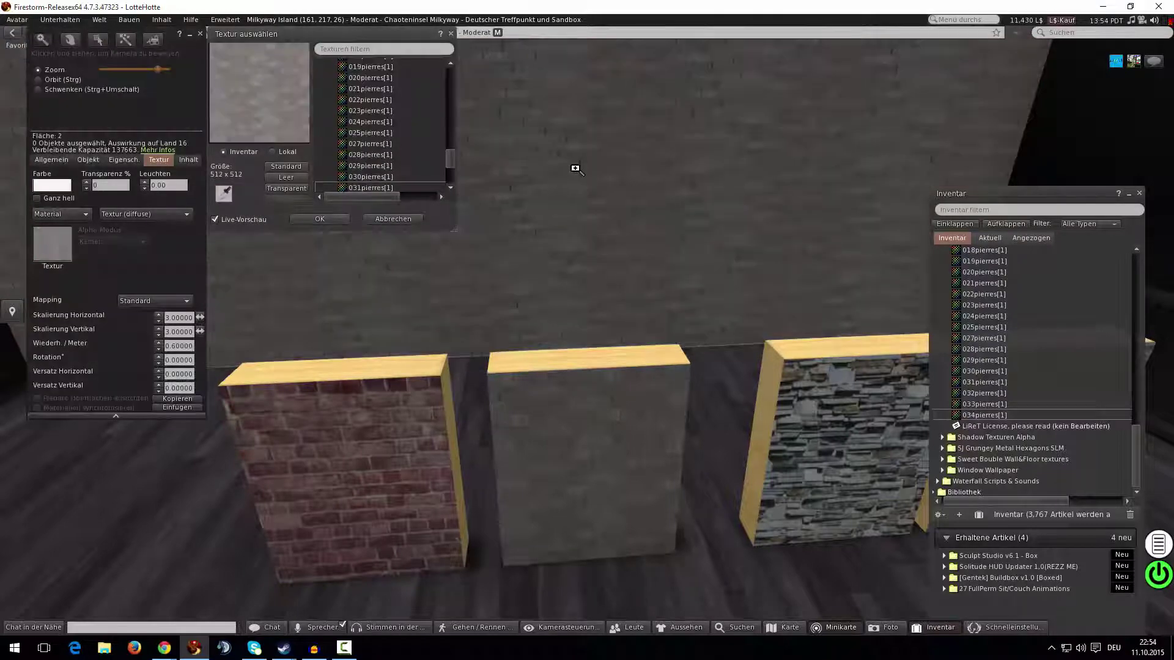
key(Escape)
alt+drag(587, 330, 569, 257)
click(318, 220)
Set the wall texture's horizontal and vertical scale to 2.
double_click(182, 318)
text(2)
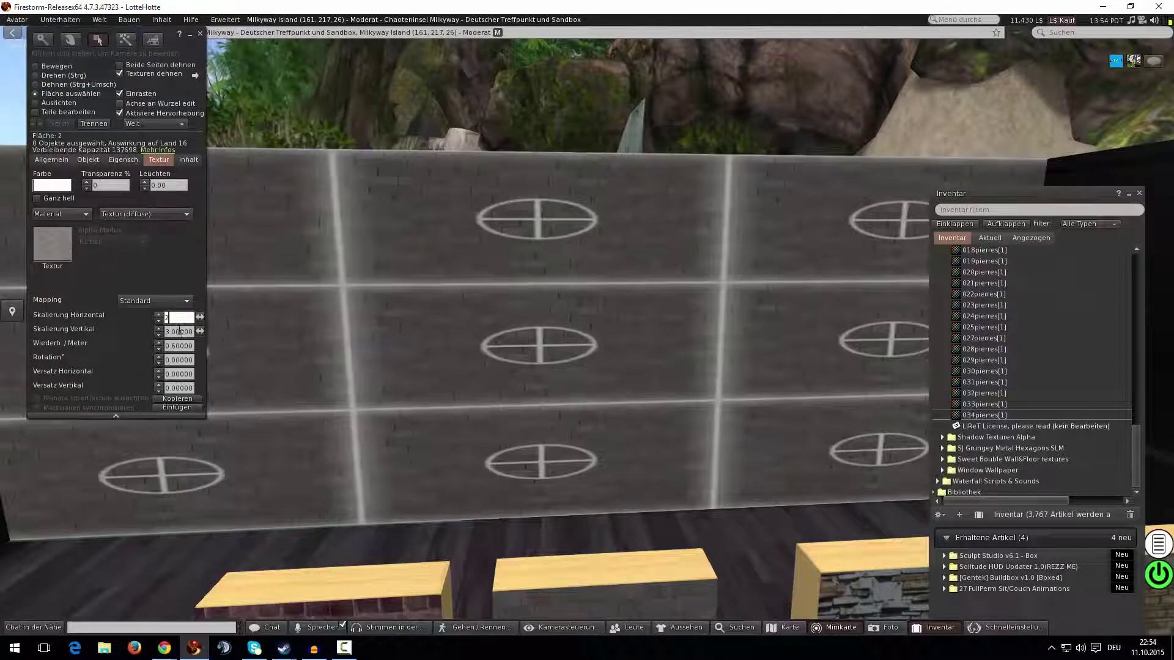
double_click(181, 332)
text(2)
key(Return)
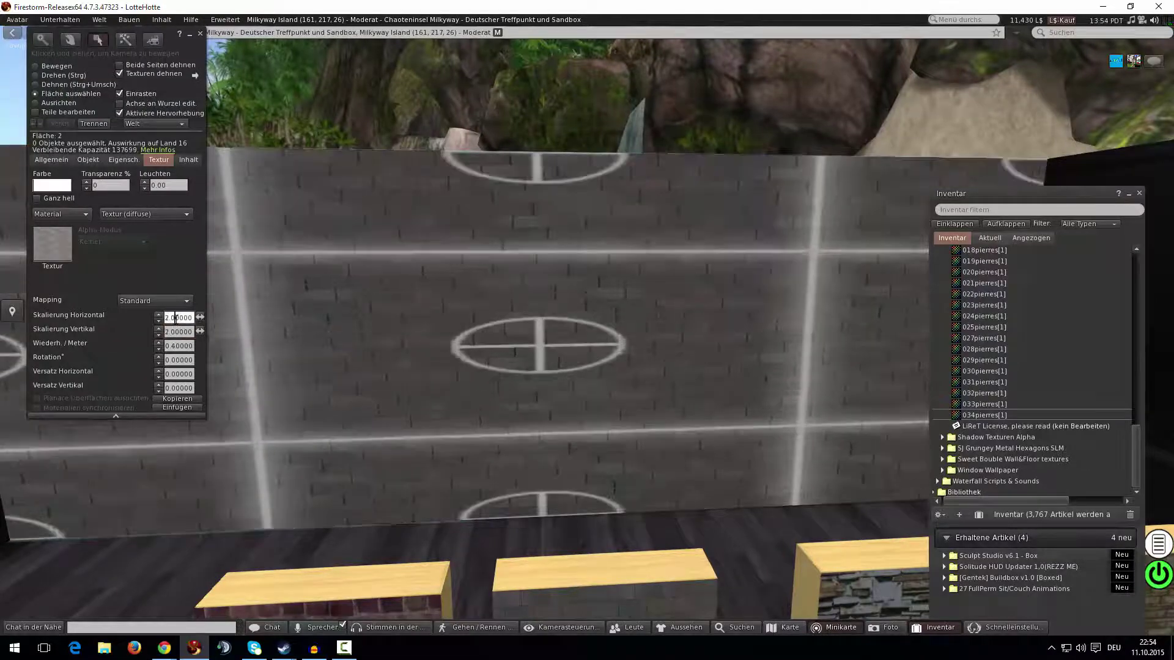
Lower the wall texture's vertical scale stepwise to 1.3, checking the brick proportions on the wall.
key(Escape)
alt+drag(587, 330, 586, 294)
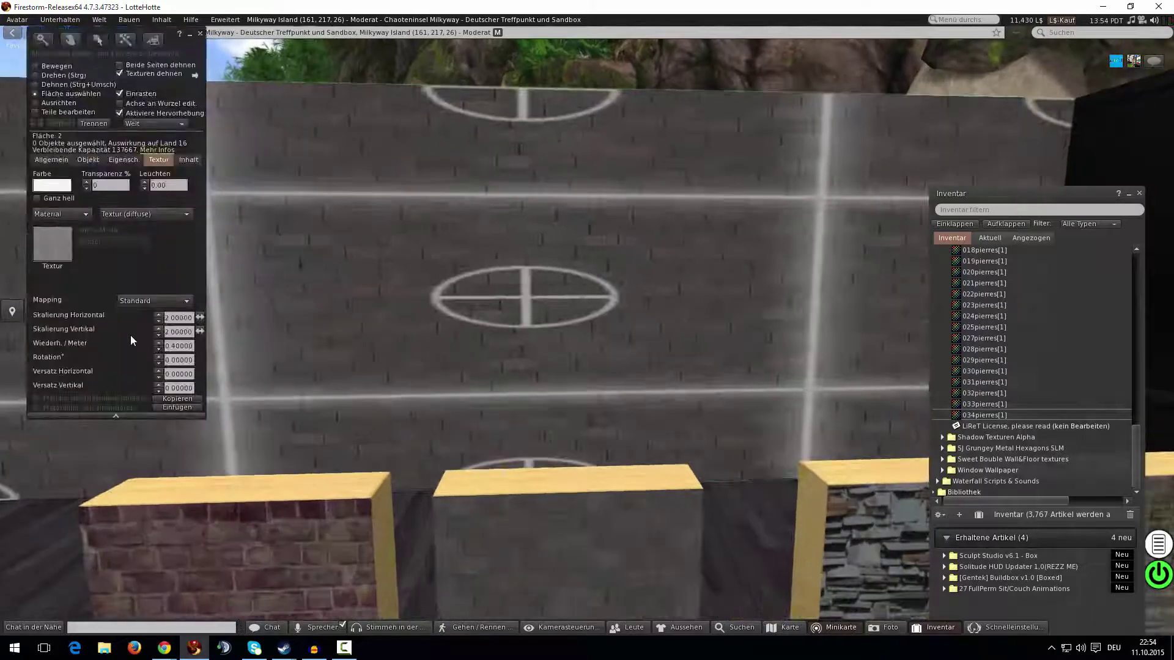
click(158, 334)
click(157, 335)
click(157, 334)
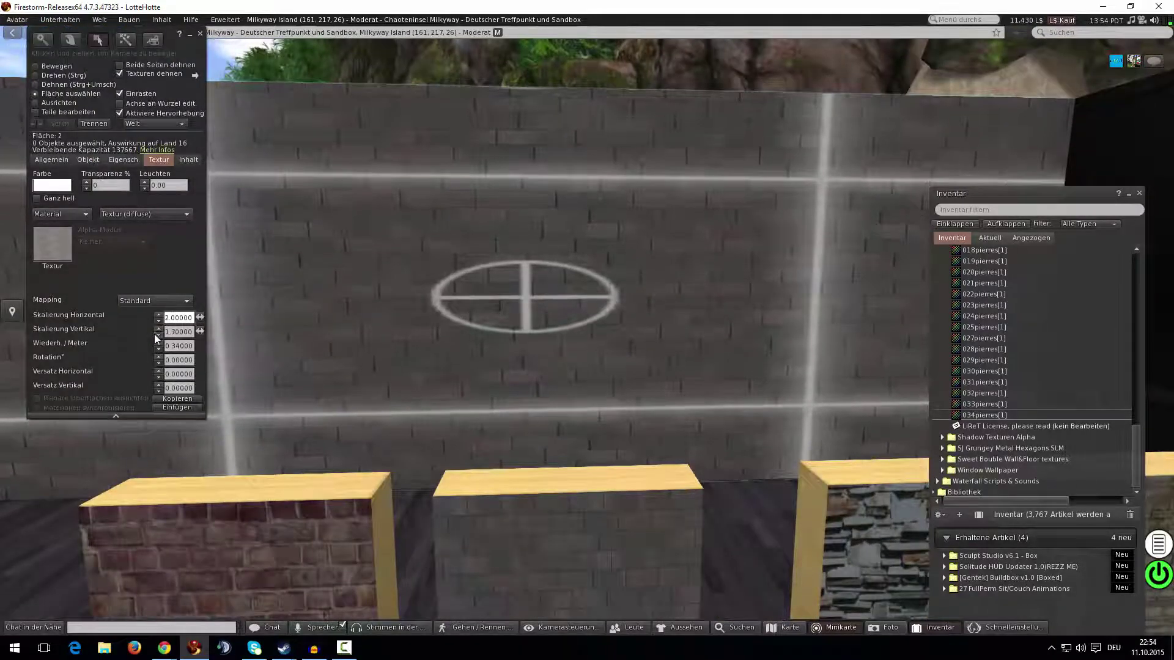
click(157, 334)
click(157, 334)
click(157, 335)
key(alt)
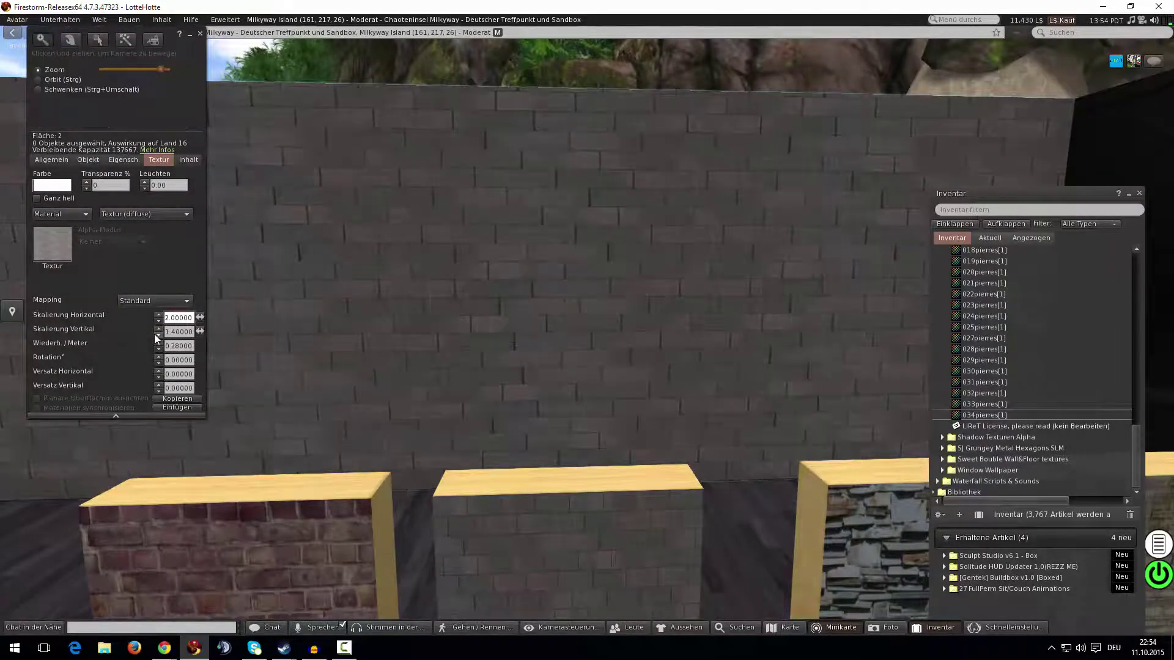
key(alt)
key(Escape)
mouse_move(446, 238)
alt+mouse_down()
mouse_move(449, 159)
mouse_move(446, 238)
alt+mouse_up()
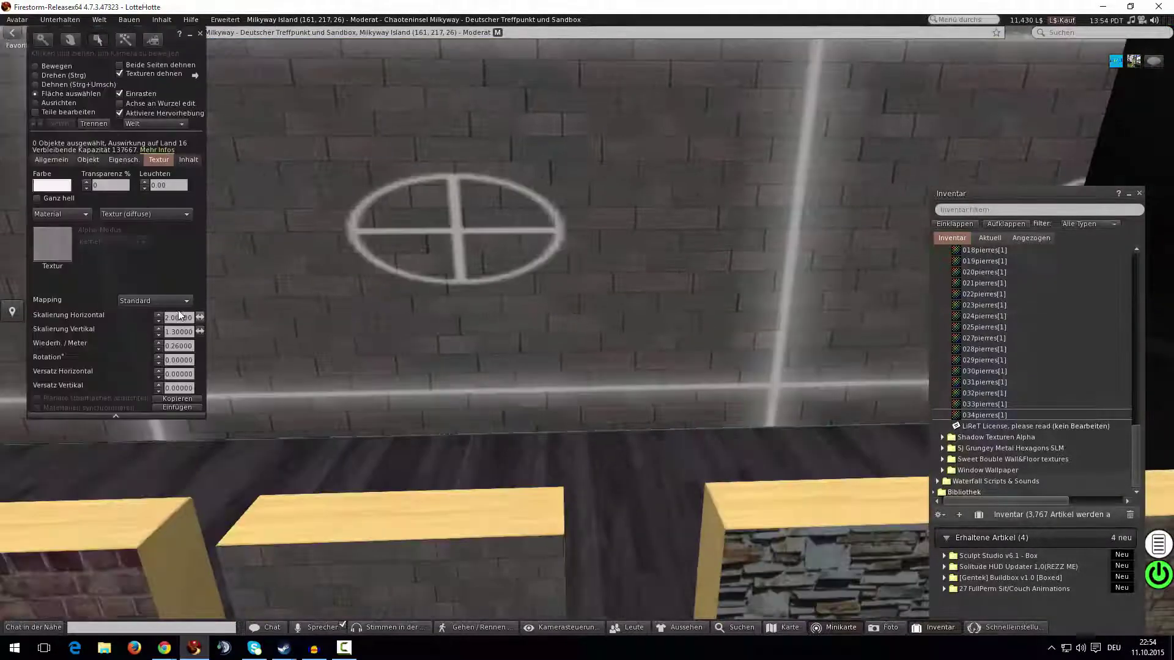
Raise the wall texture's horizontal scale to 2.6 and its vertical scale to 1.5, and check the wall from a distance.
click(158, 315)
click(157, 315)
click(157, 315)
click(158, 314)
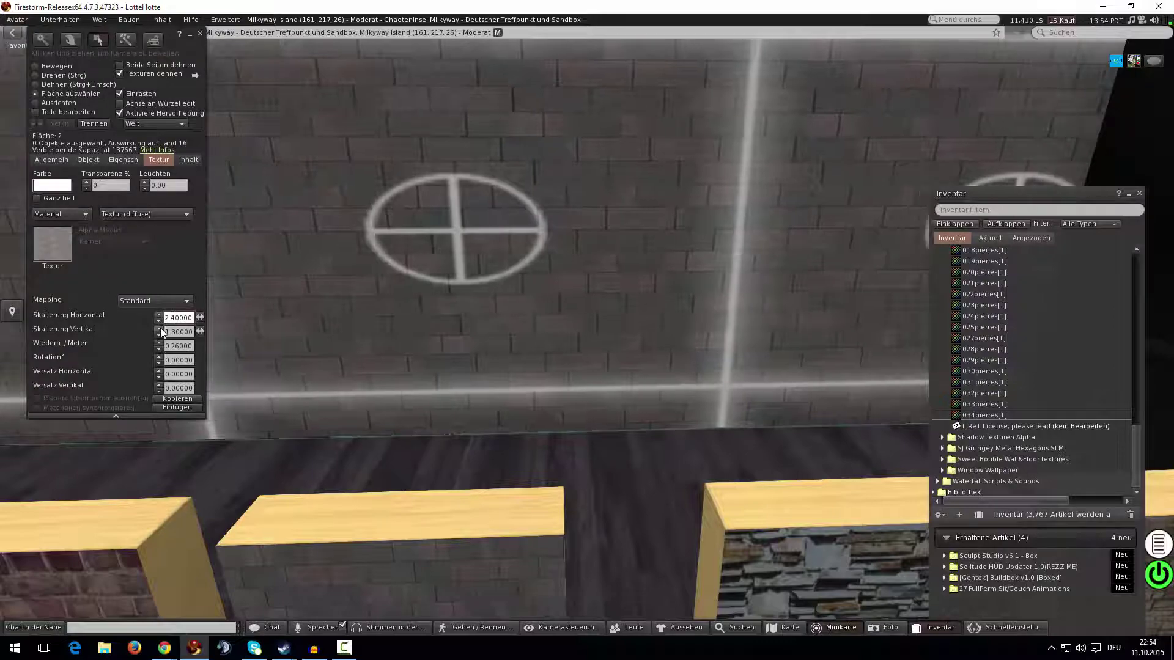
click(159, 329)
click(159, 329)
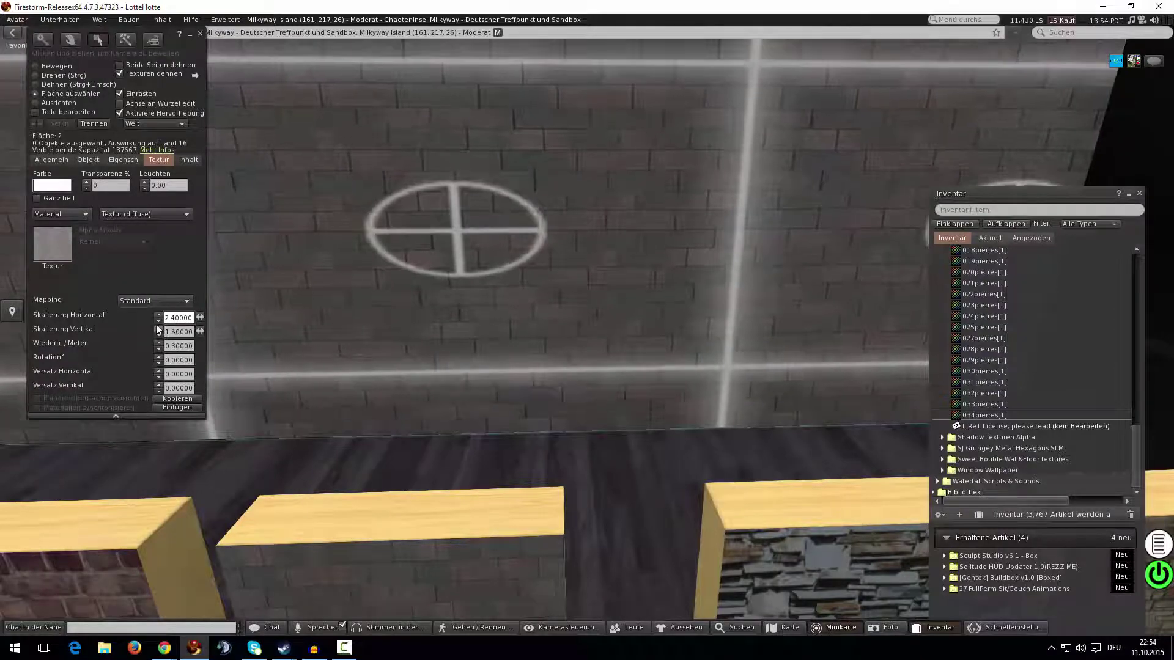
key(Escape)
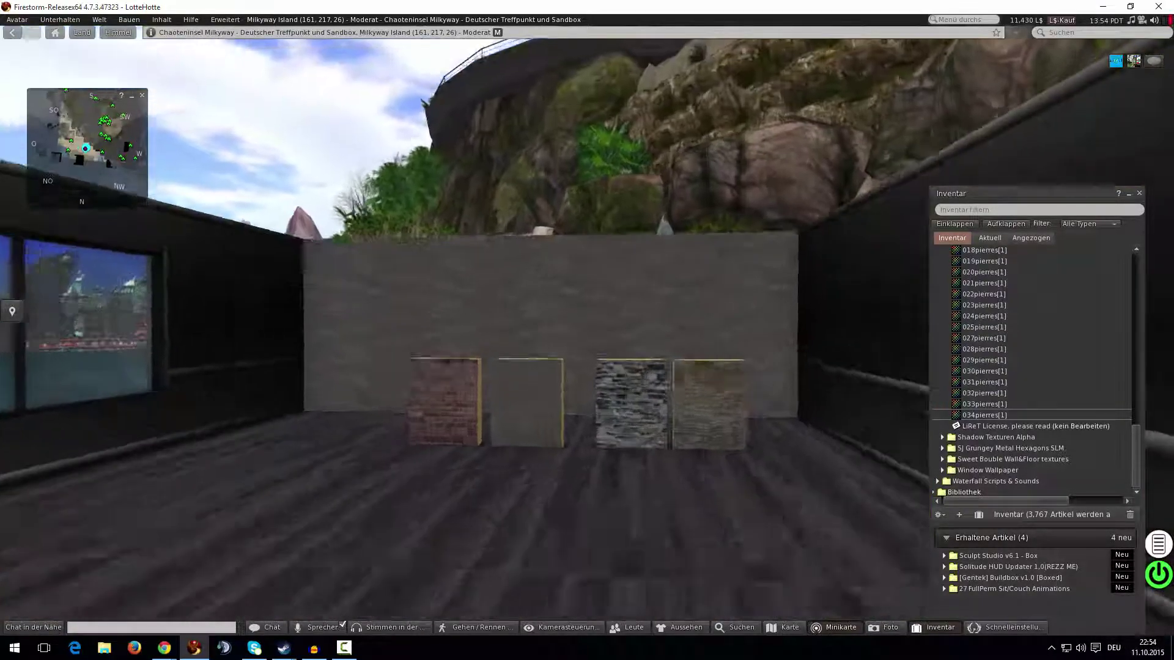
alt+drag(587, 397, 611, 281)
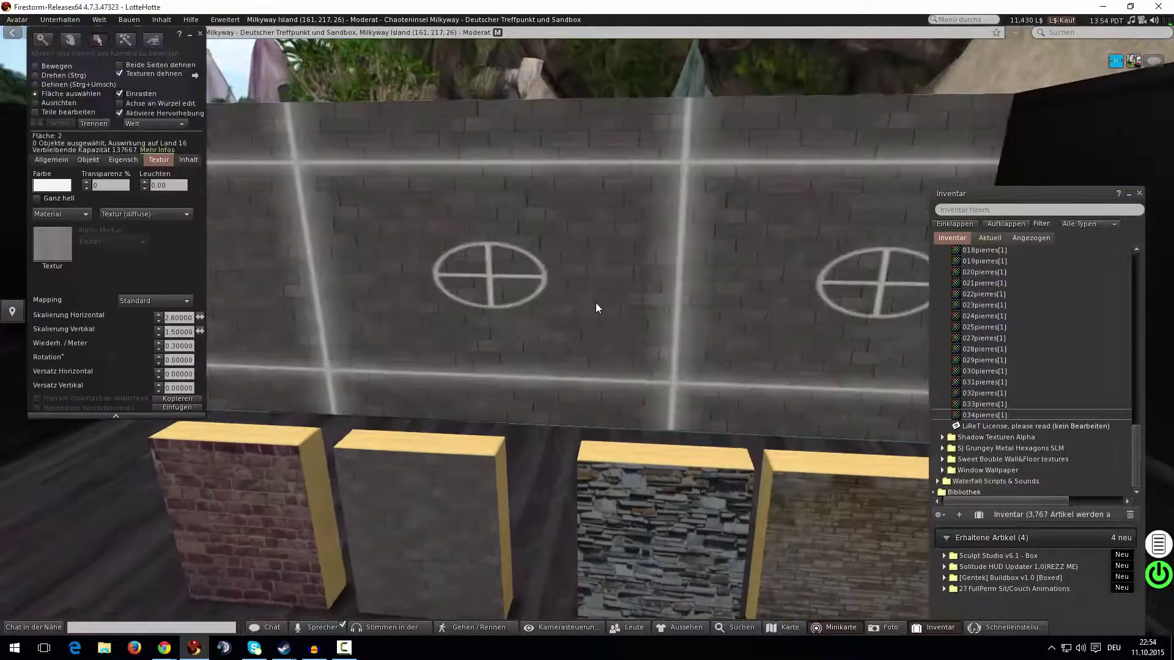
key(Escape)
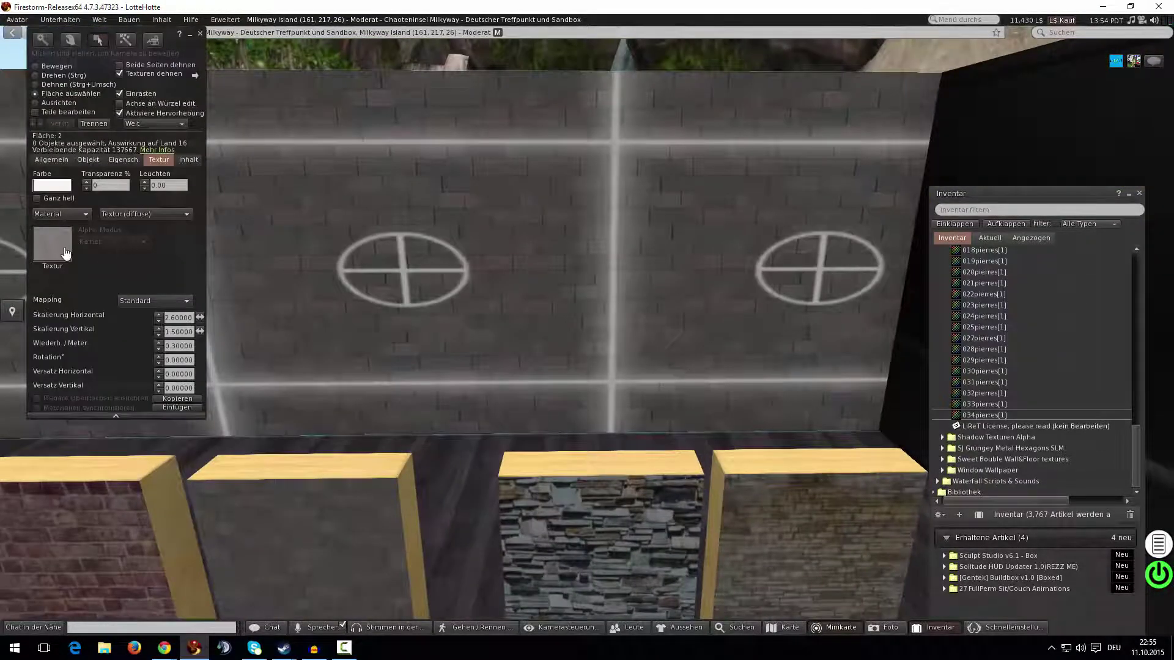
Try 024pierres[1] on the wall by sampling it from the third box, and view the whole wall.
click(53, 245)
click(222, 194)
click(641, 507)
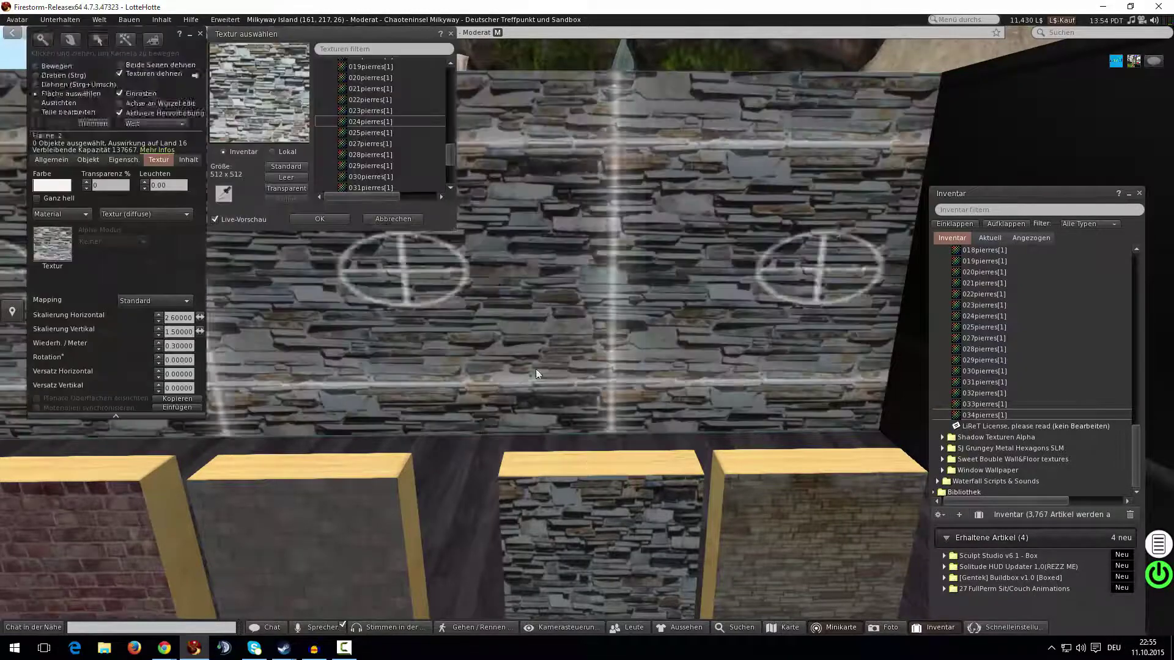
alt+drag(537, 372, 537, 453)
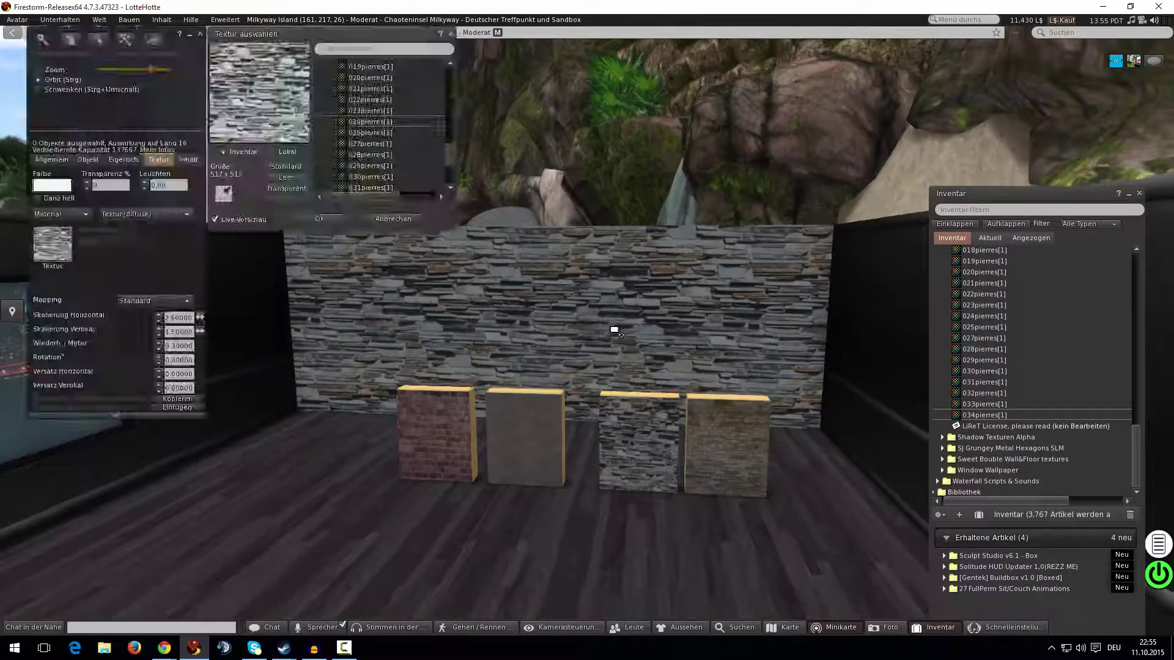
alt+drag(615, 330, 613, 294)
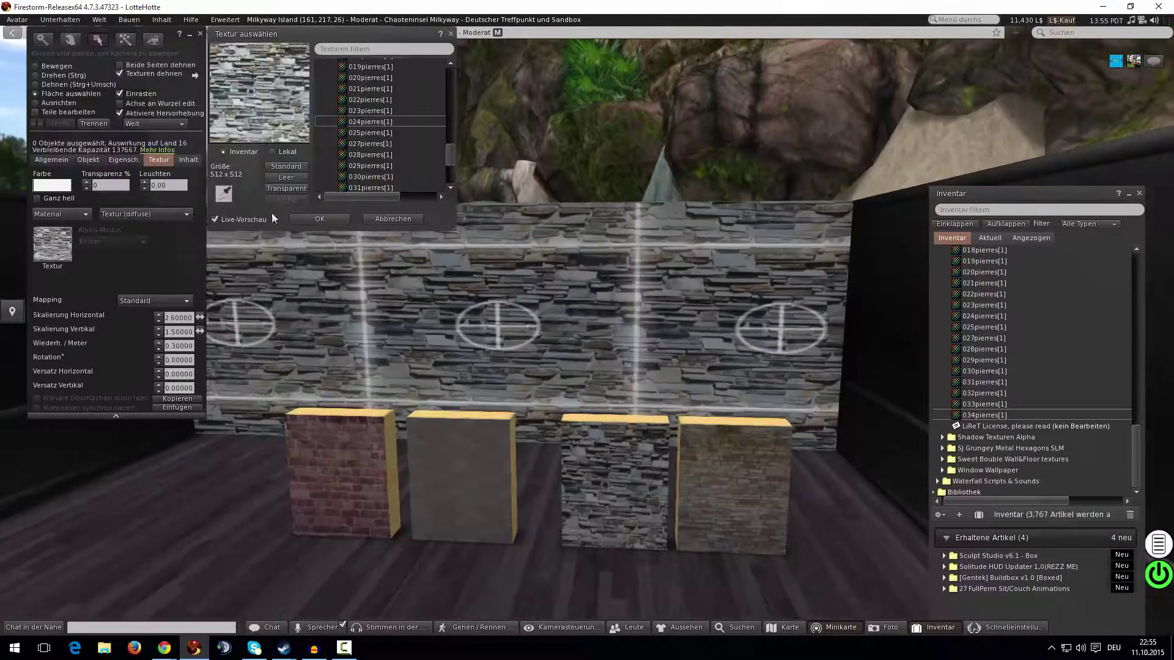
Try 010pierres[1] on the wall by sampling it from the fourth box, and reselect the wall face.
click(224, 200)
click(703, 477)
alt+drag(501, 338, 563, 399)
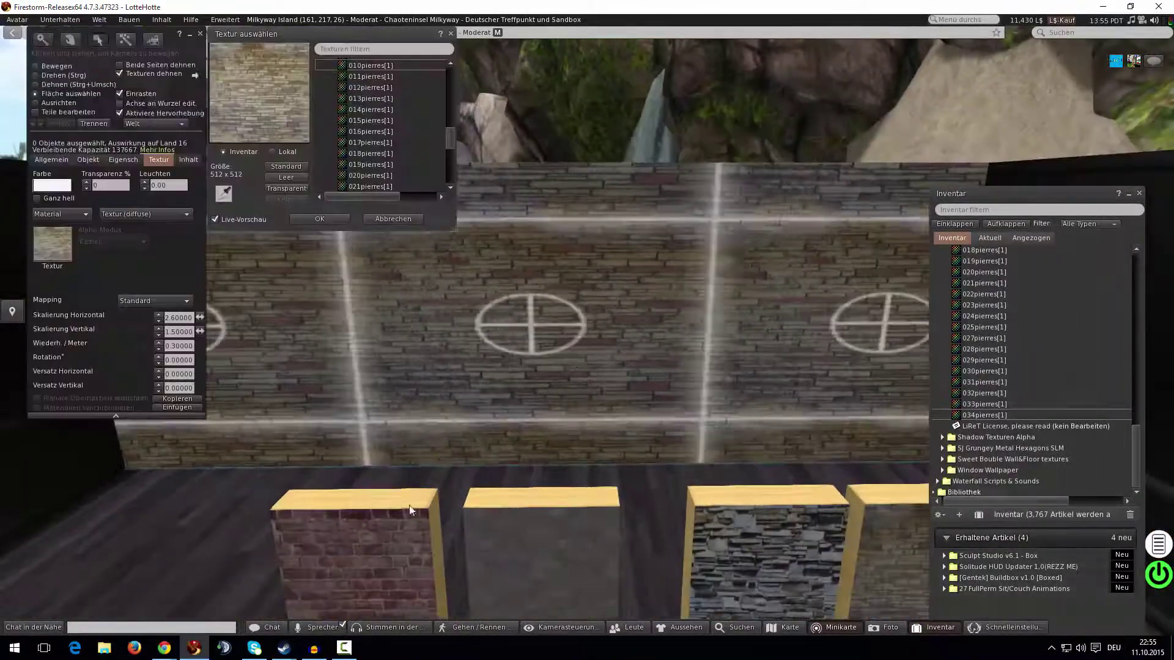
click(410, 511)
click(477, 366)
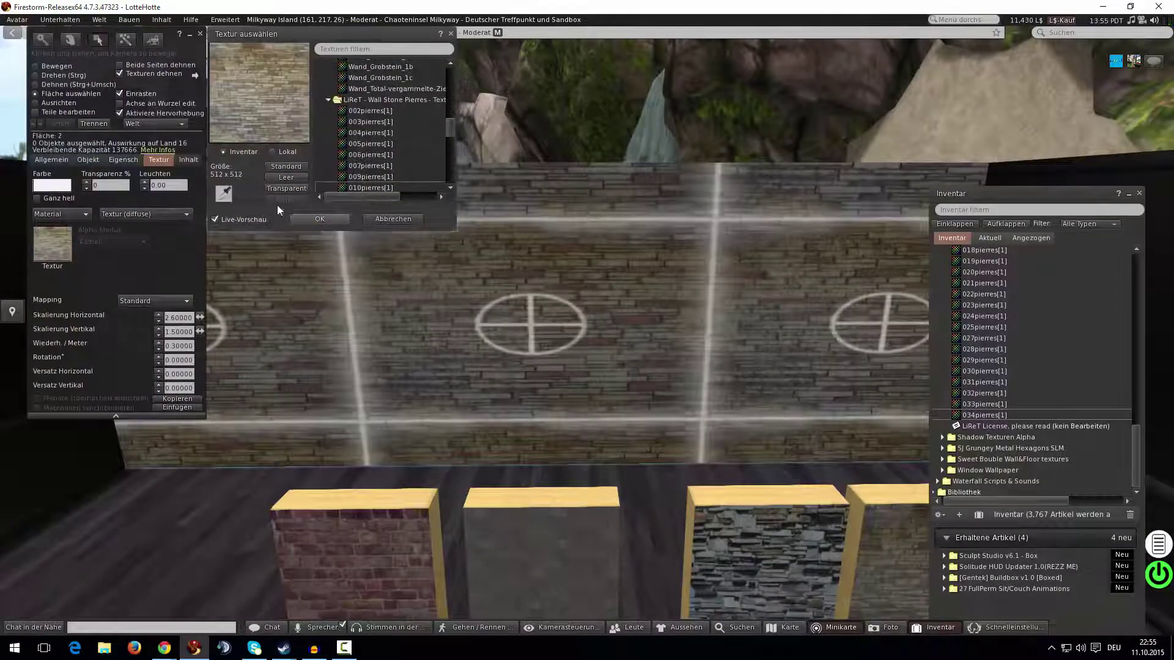
Try the brick texture Wand_Backstein_1b on the wall by sampling it from the first box.
click(225, 194)
click(330, 514)
alt+drag(593, 307, 598, 369)
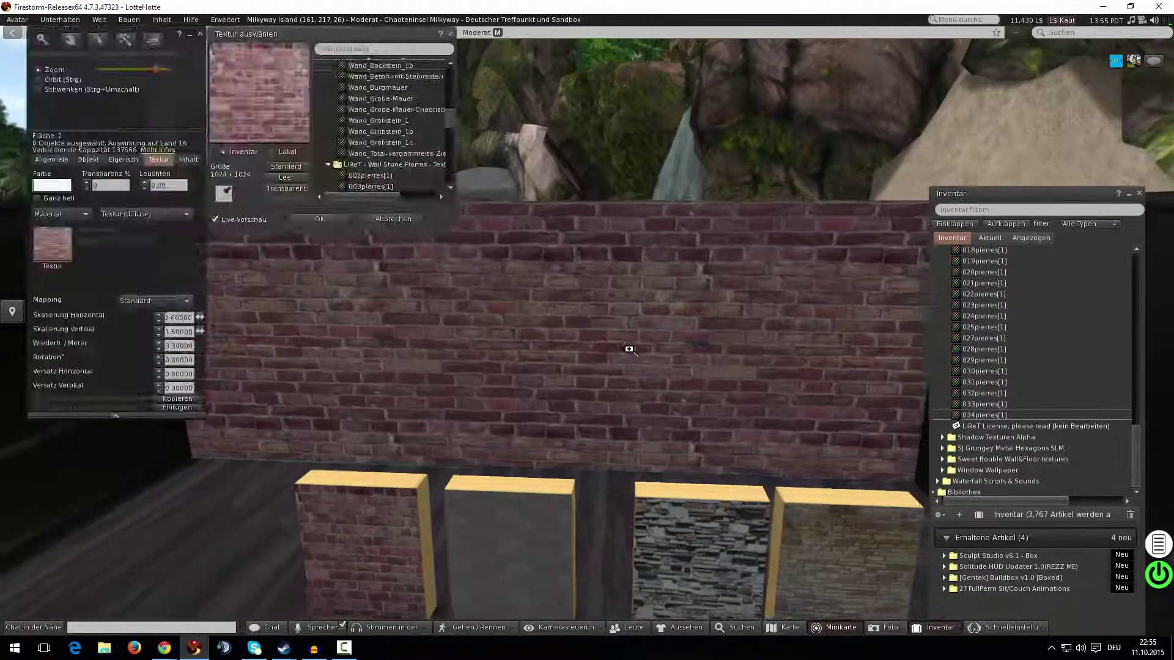
Reapply 010pierres[1] from the fourth box to the wall and view it up close and from farther away.
click(224, 194)
click(748, 524)
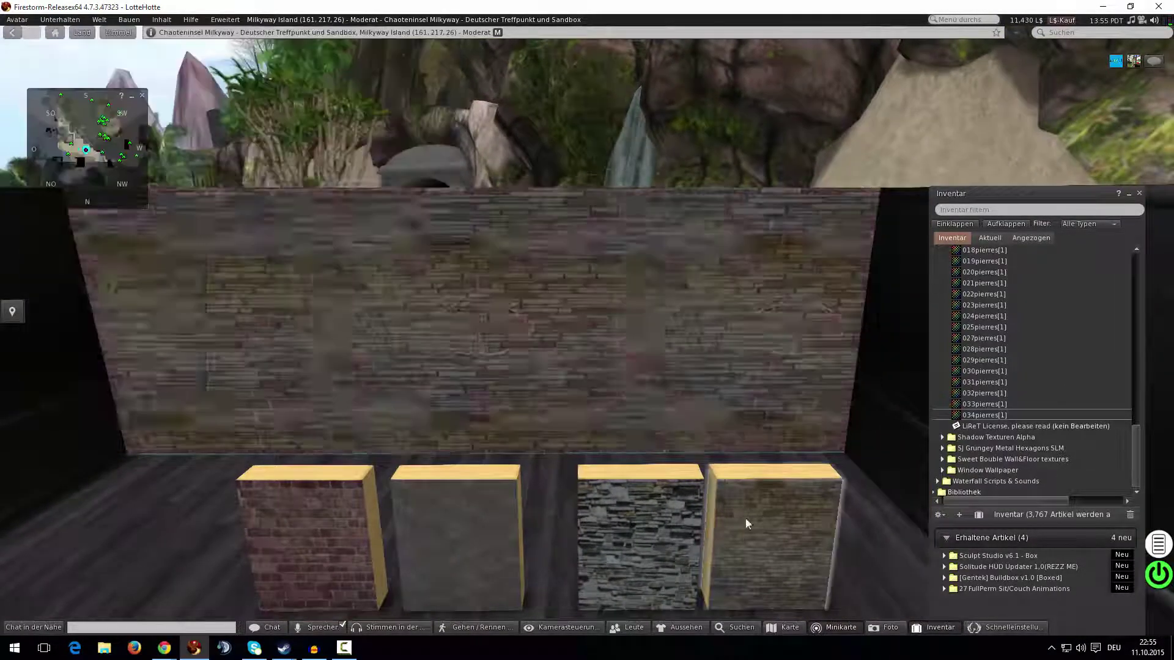
alt+drag(456, 269, 428, 226)
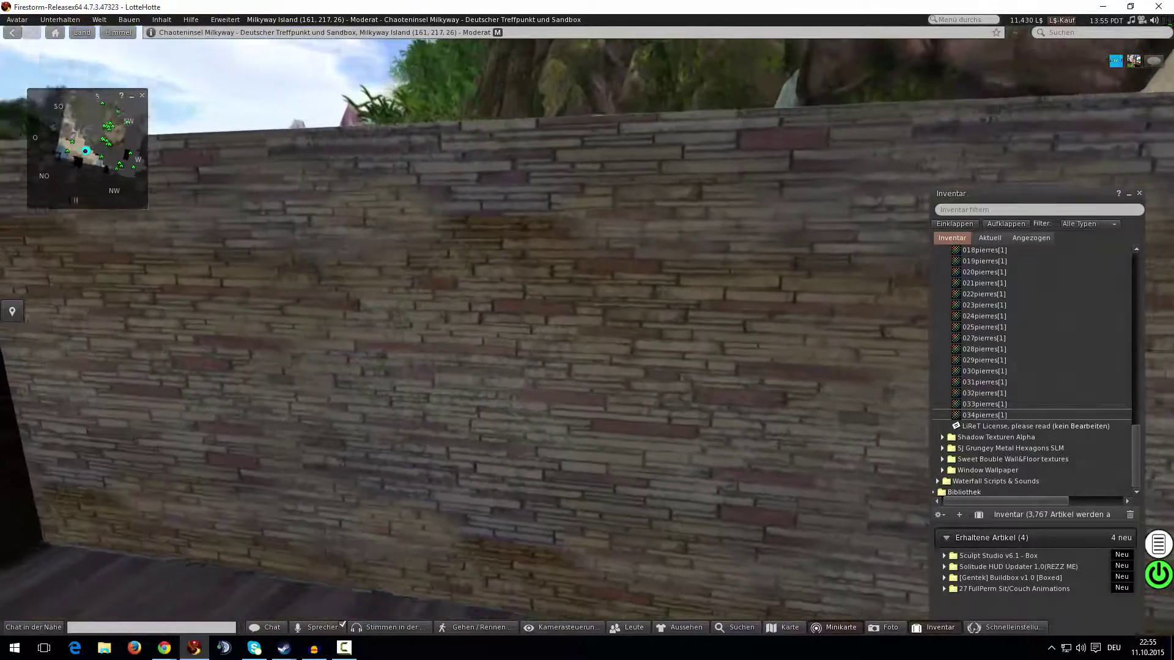
mouse_move(588, 330)
alt+mouse_down()
mouse_move(607, 356)
mouse_move(584, 330)
alt+mouse_up()
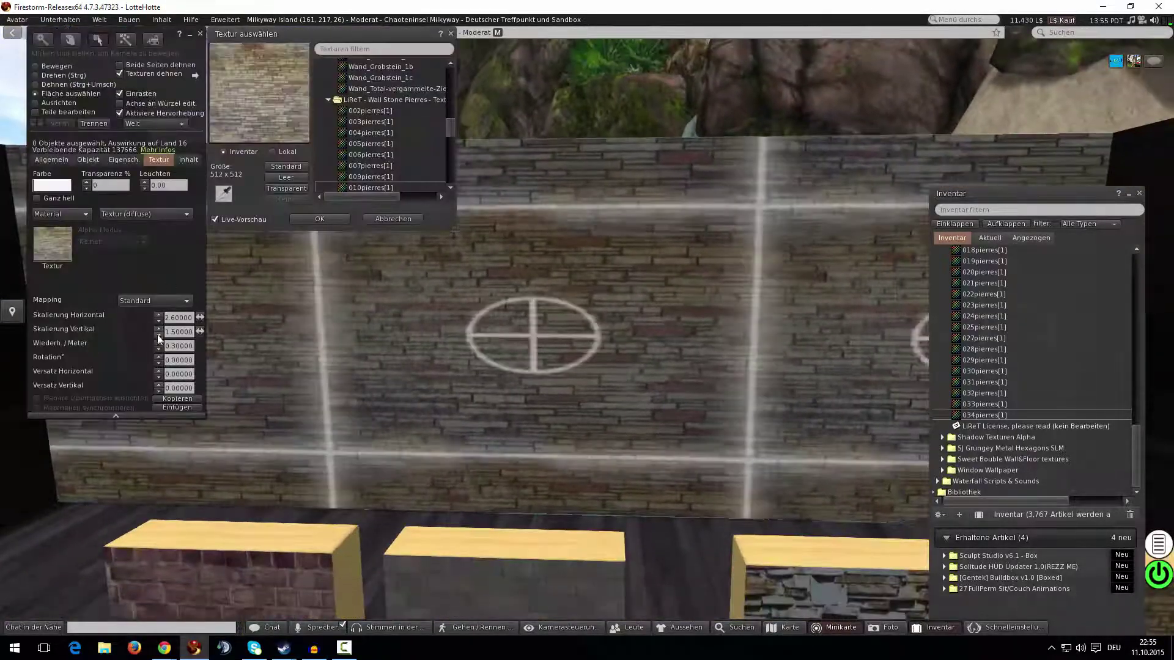
key(Escape)
key(Escape)
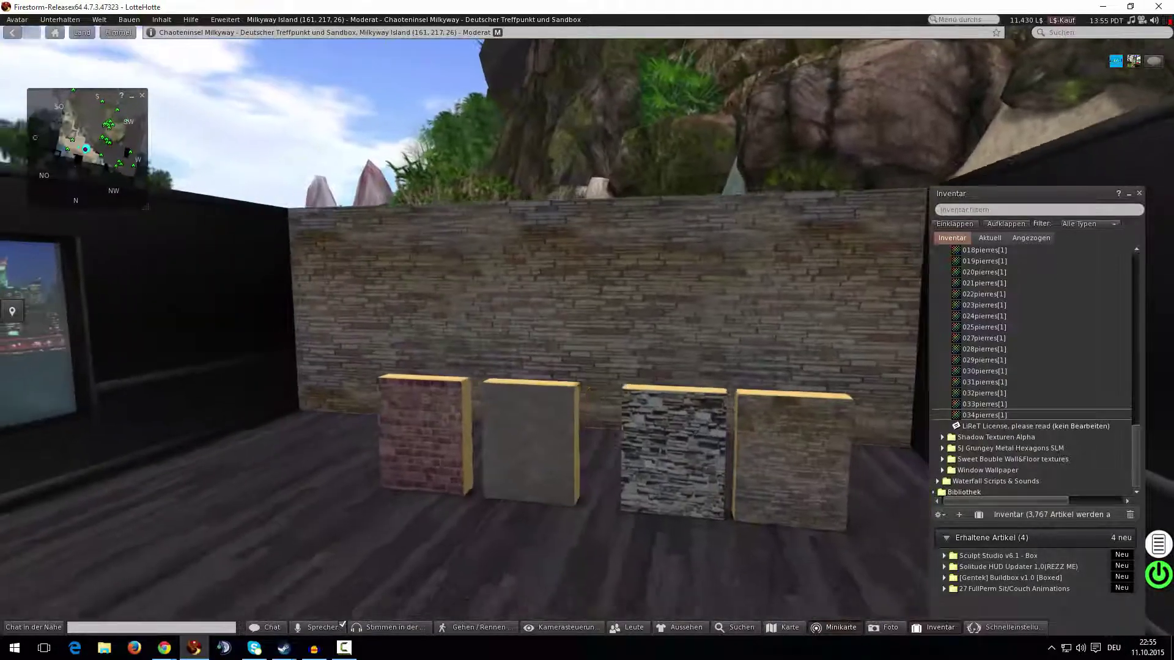
mouse_move(584, 343)
alt+mouse_down()
mouse_move(584, 428)
mouse_move(586, 361)
alt+mouse_up()
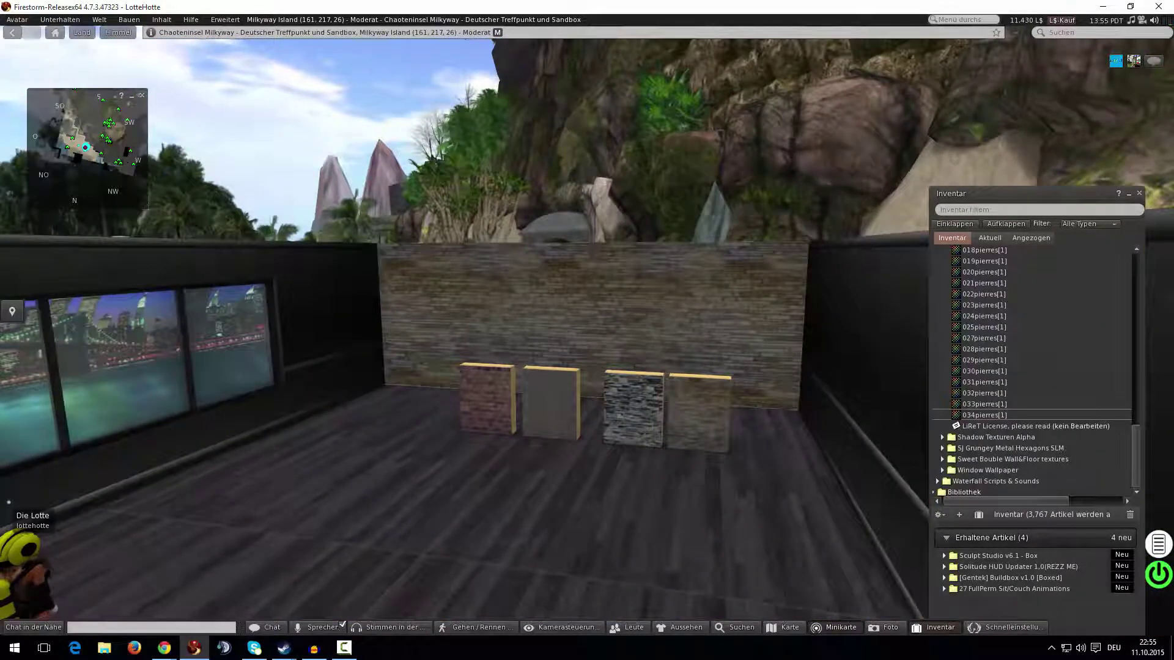
alt+drag(586, 361, 589, 324)
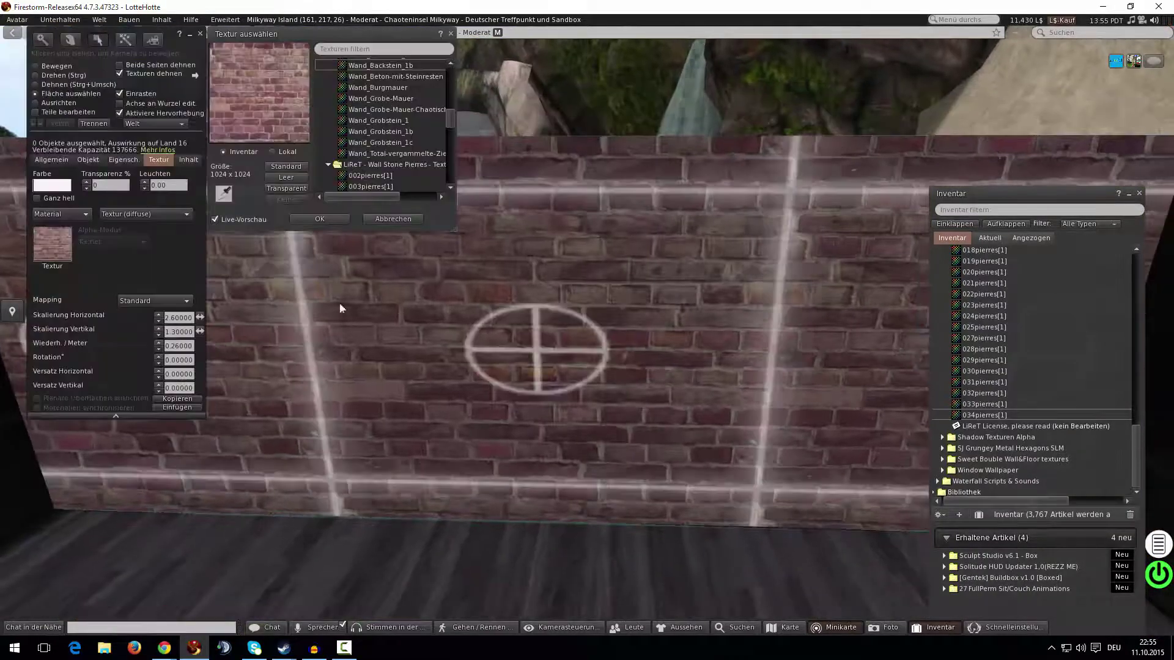
Keep Wand_Backstein_1b as the wall's texture and finish editing the wall.
click(319, 219)
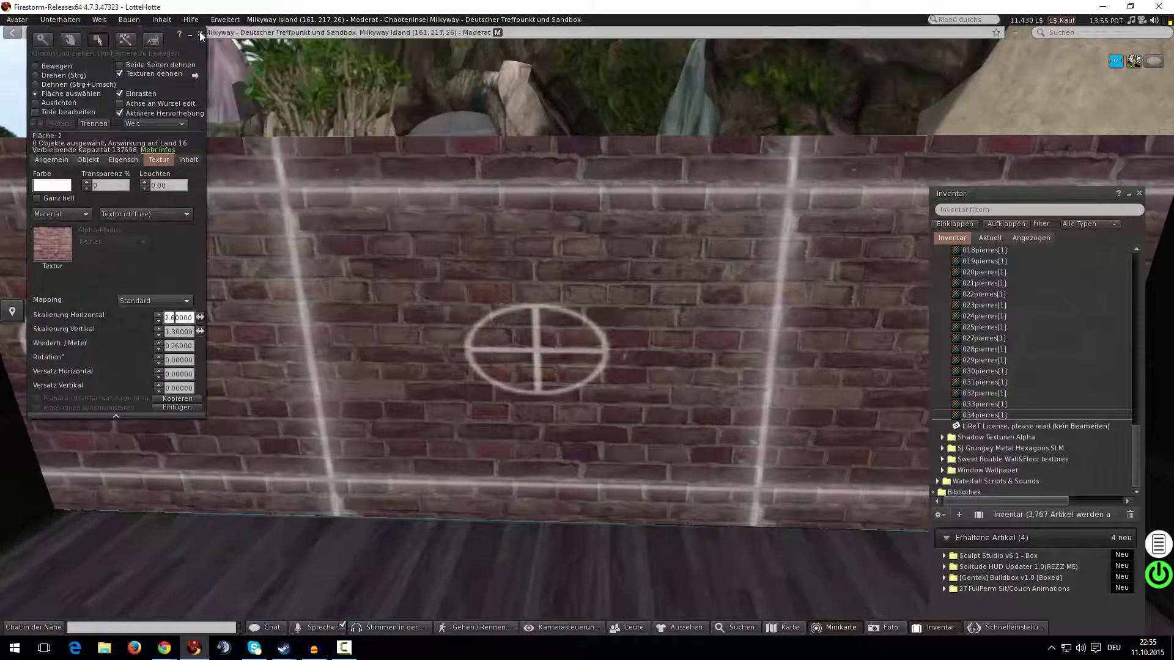
click(200, 34)
Select all four texture sample boxes together and delete them, closing the editing and inventory windows.
alt+click(329, 399)
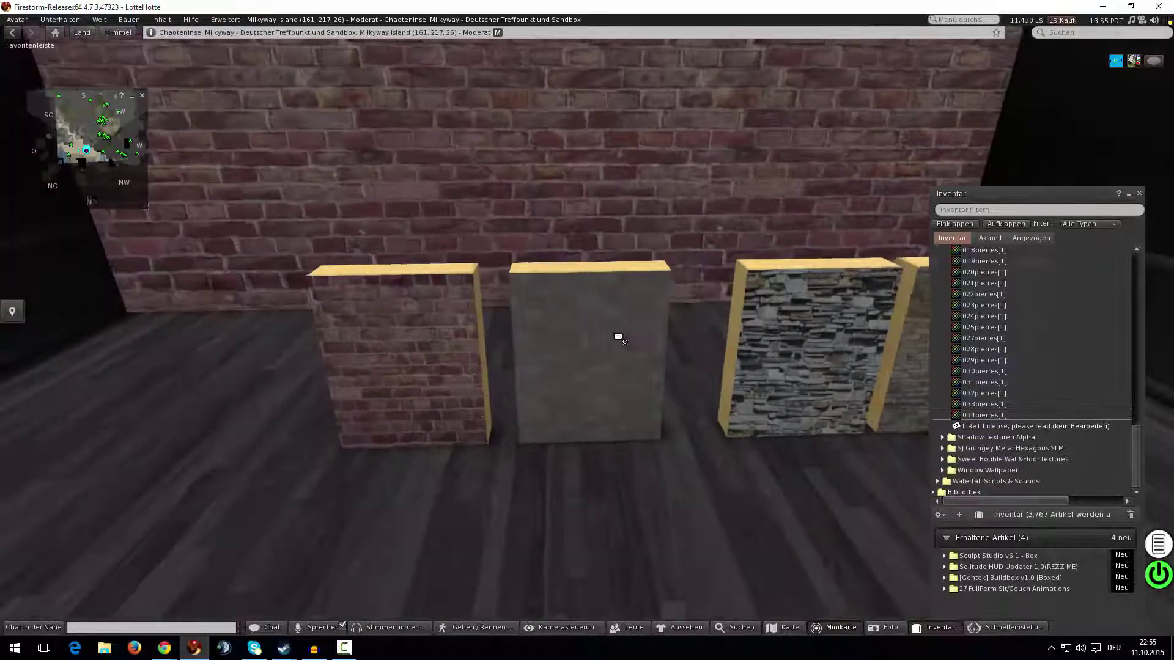
right_click(365, 321)
click(427, 360)
right_click(427, 362)
click(451, 383)
alt+click(723, 356)
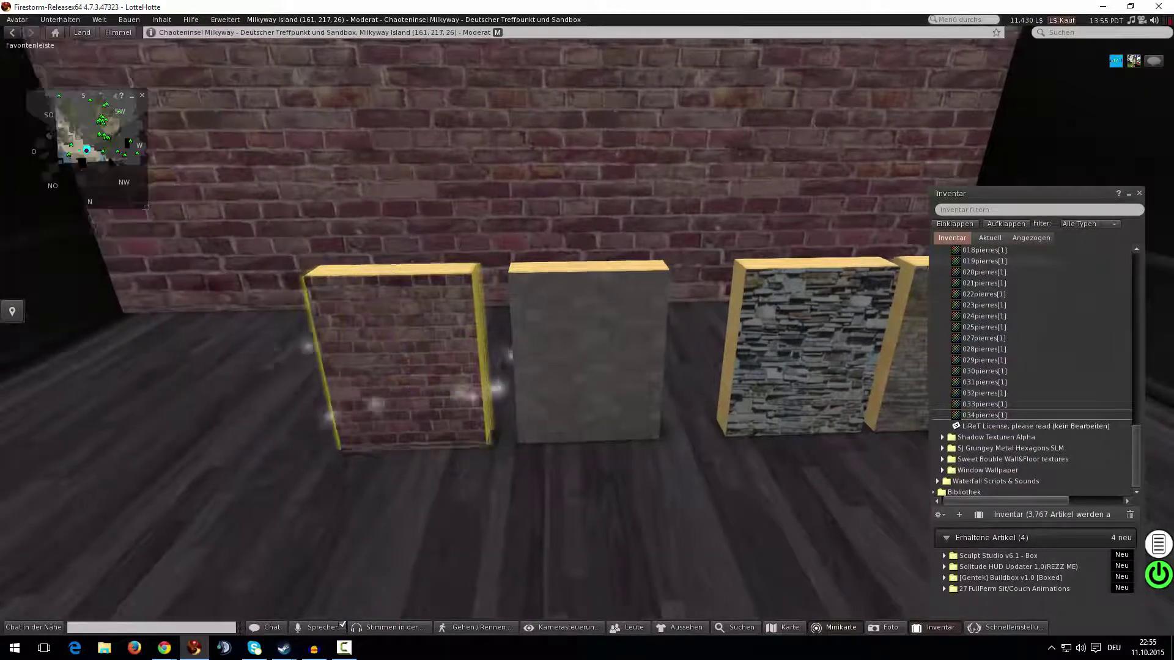
shift+click(504, 341)
shift+click(666, 328)
shift+click(665, 328)
shift+click(787, 306)
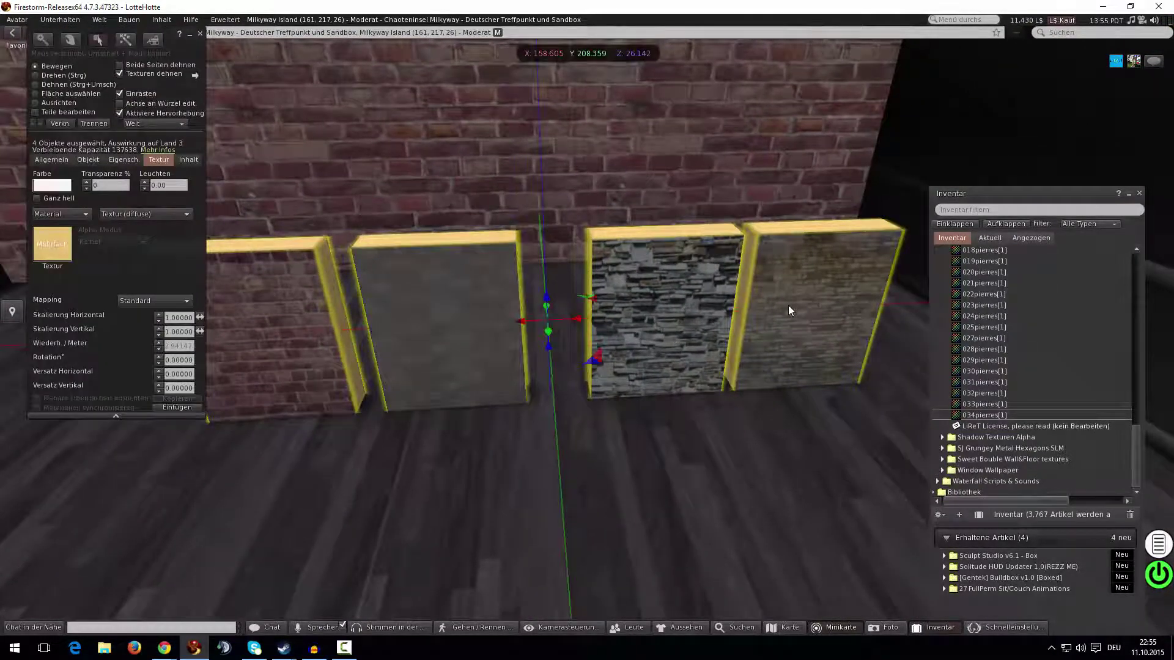
key(Delete)
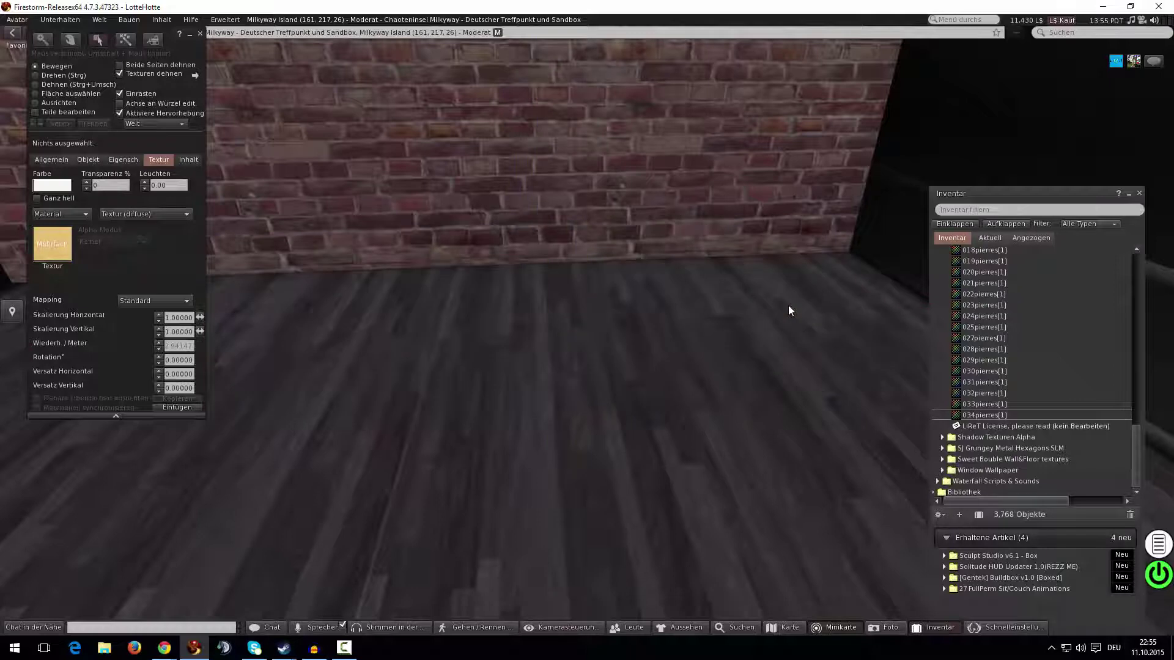
click(1139, 194)
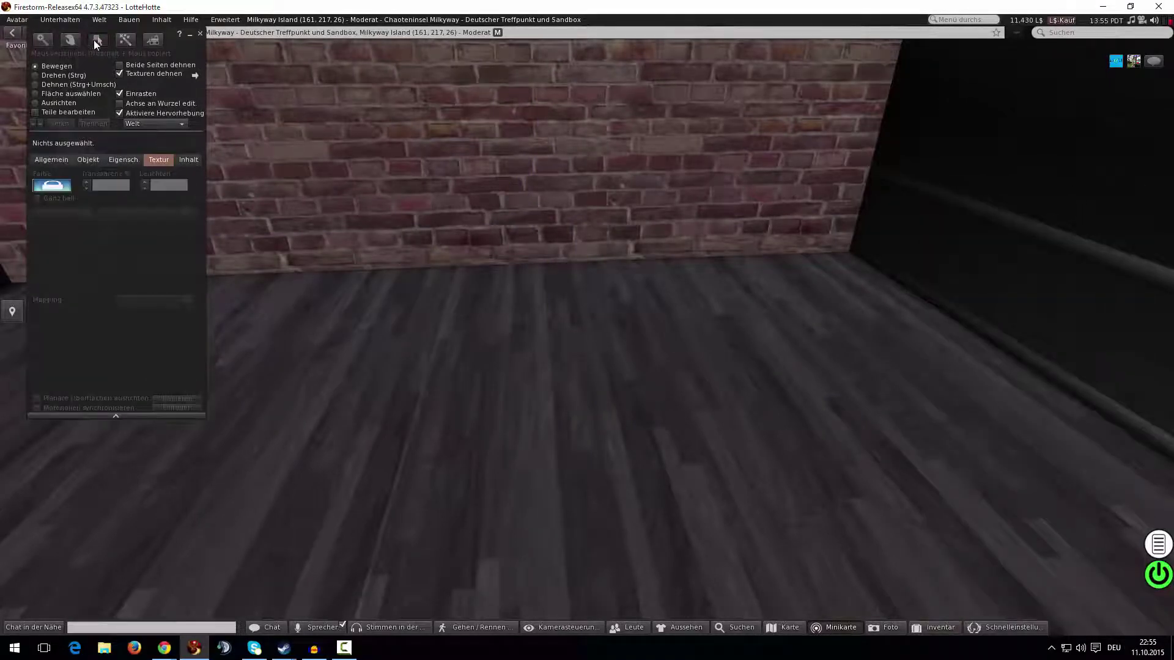
click(200, 34)
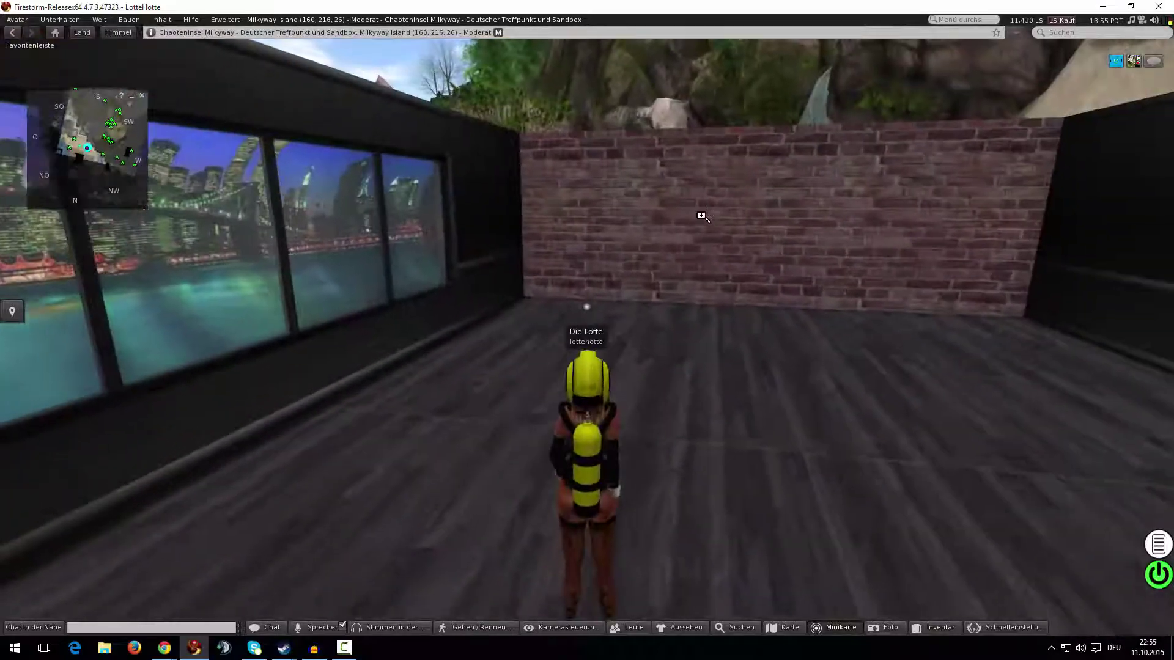
Open the room for editing and unlink its parts.
ctrl+alt+drag(701, 215, 770, 431)
key(Escape)
drag(648, 452, 905, 453)
key(w)
drag(575, 454, 704, 454)
scroll(546, 281, down, 5)
right_click(511, 250)
click(556, 282)
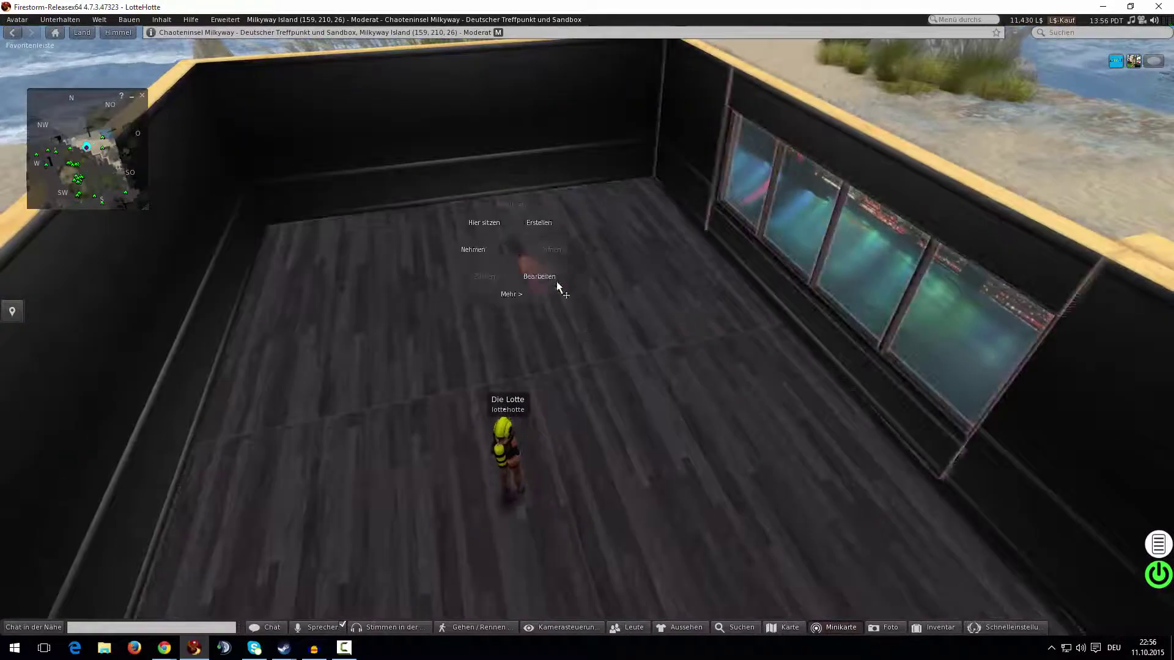
click(539, 277)
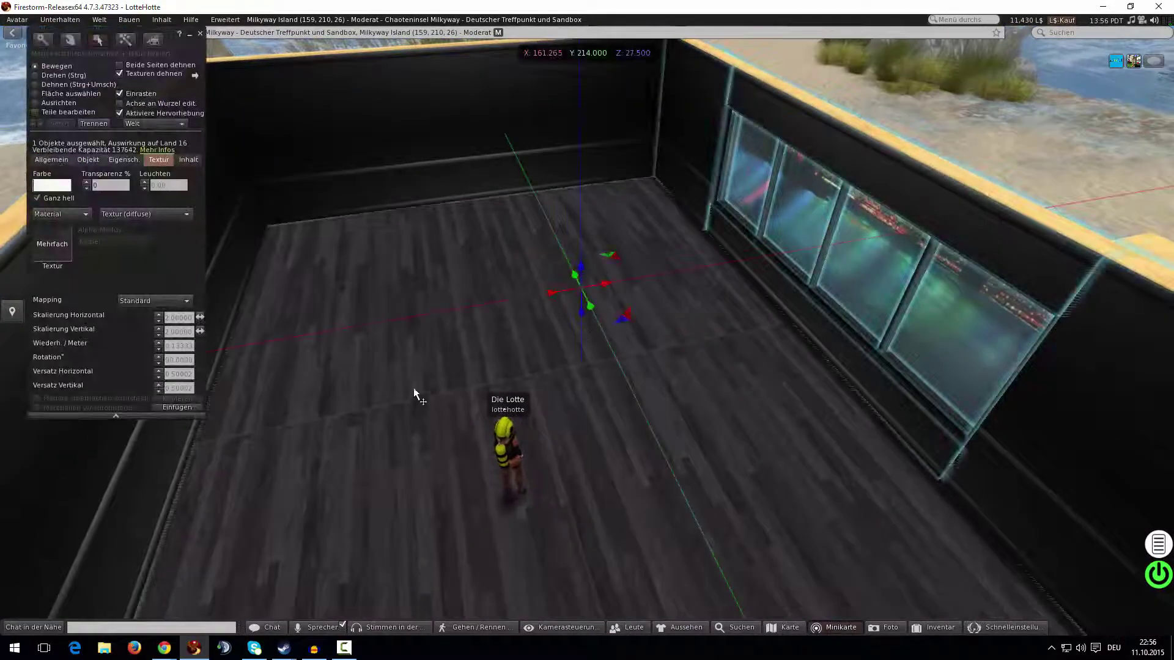
key(ctrl+shift+l)
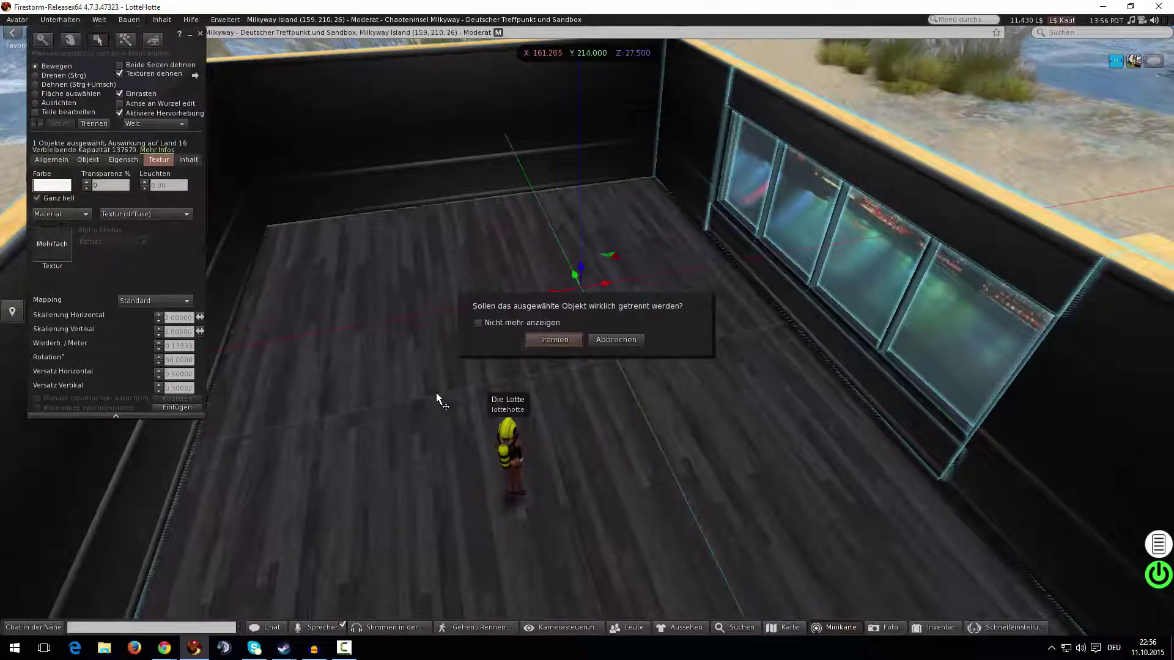
click(554, 340)
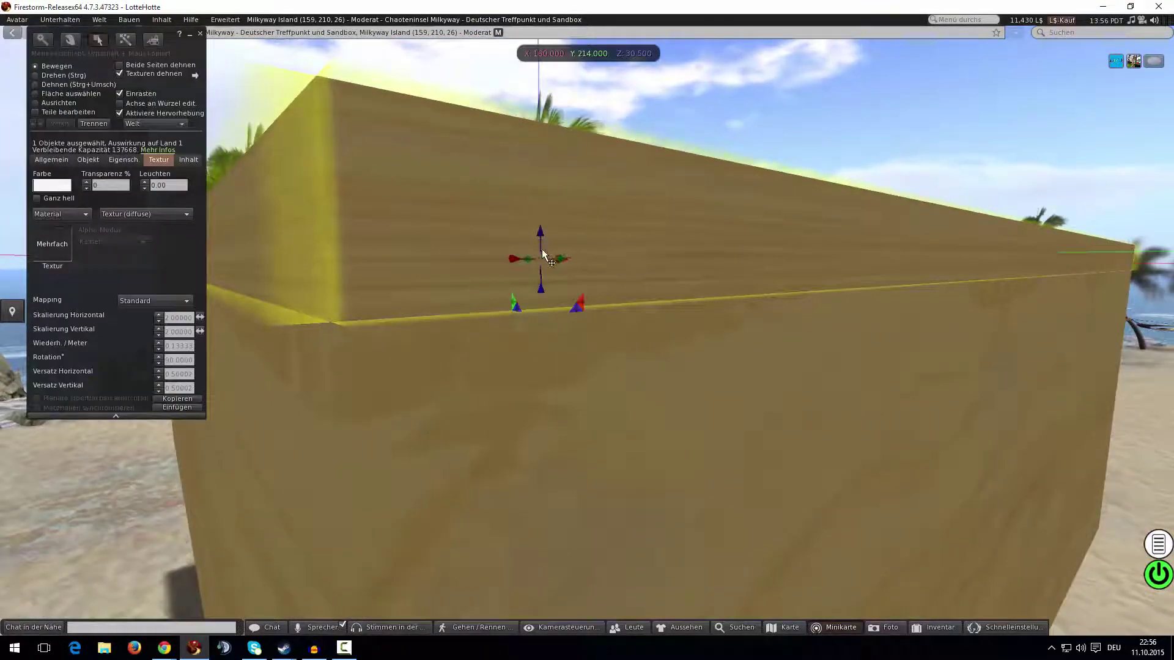
Check the ceiling slab's object parameters and view it from outside and inside the room.
click(87, 160)
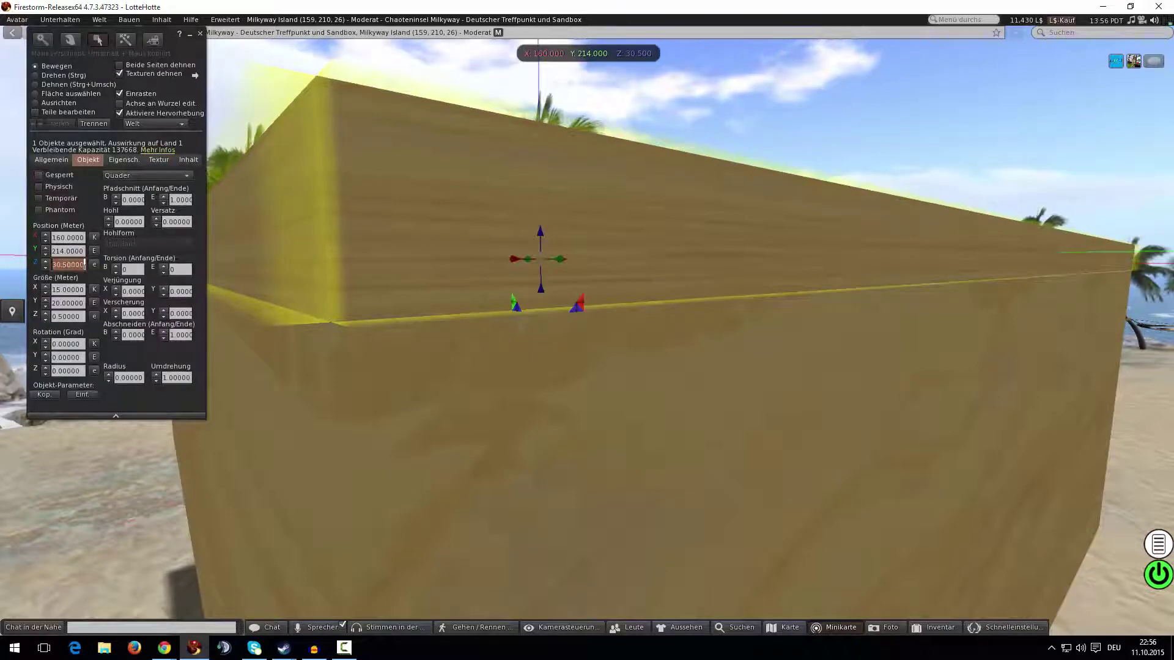
drag(540, 235, 630, 238)
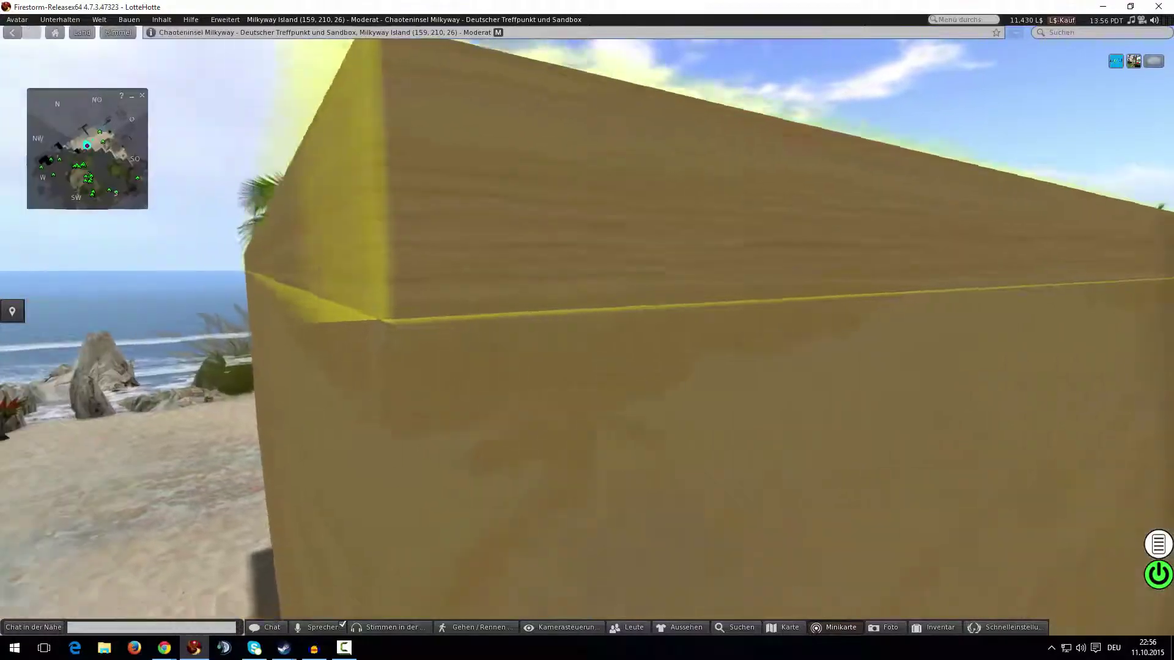
alt+drag(587, 318, 844, 331)
key(Escape)
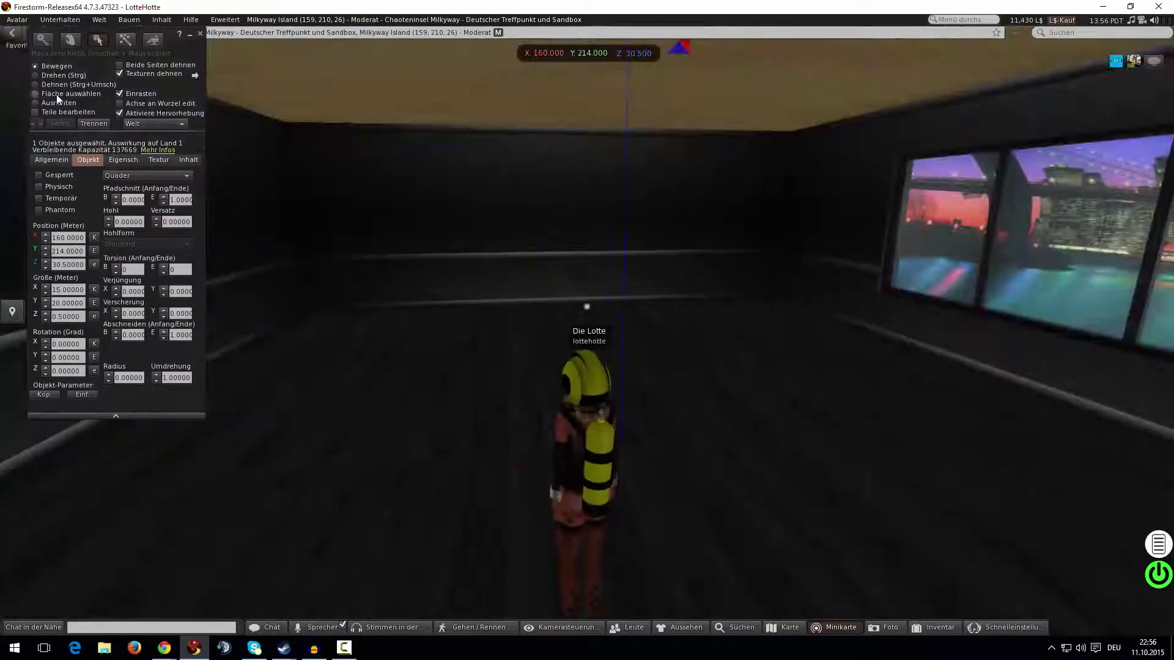
Set the colour of all ceiling slab faces except the underside to black and finish editing.
click(57, 95)
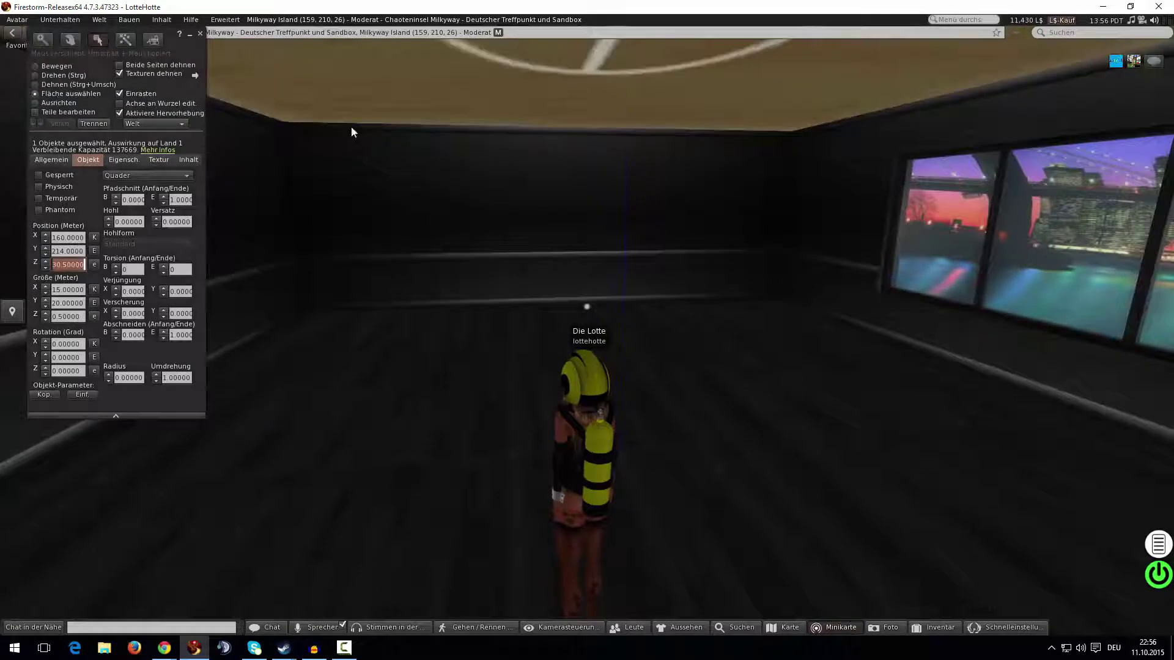
click(158, 161)
click(55, 187)
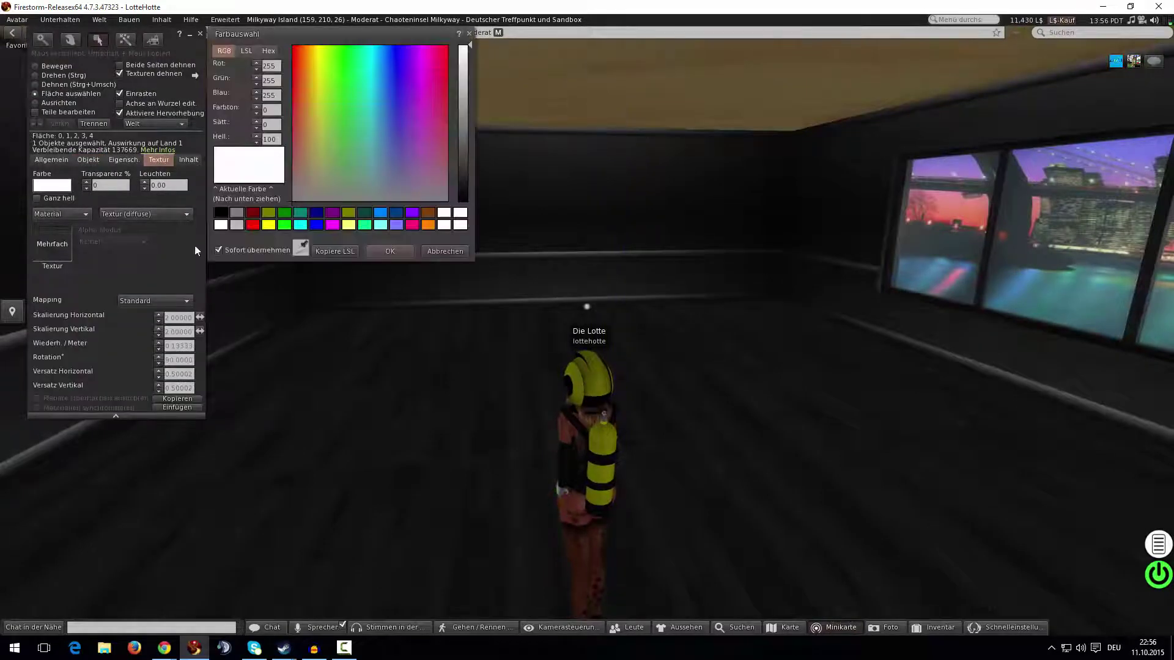
drag(463, 178, 477, 252)
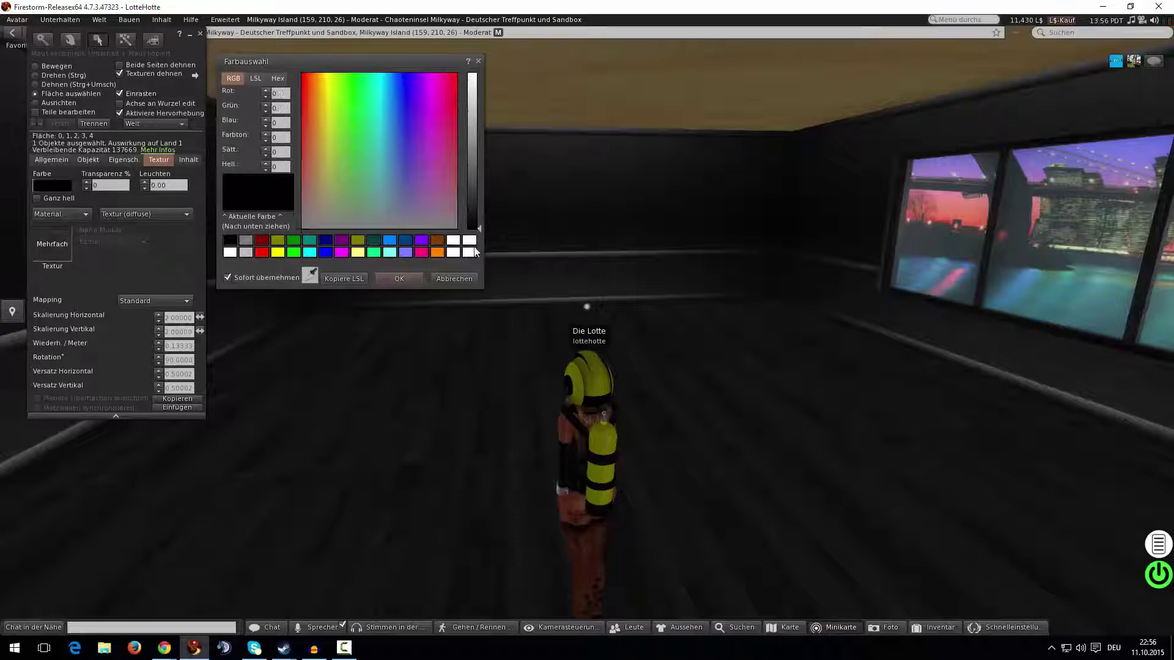
click(400, 279)
click(200, 34)
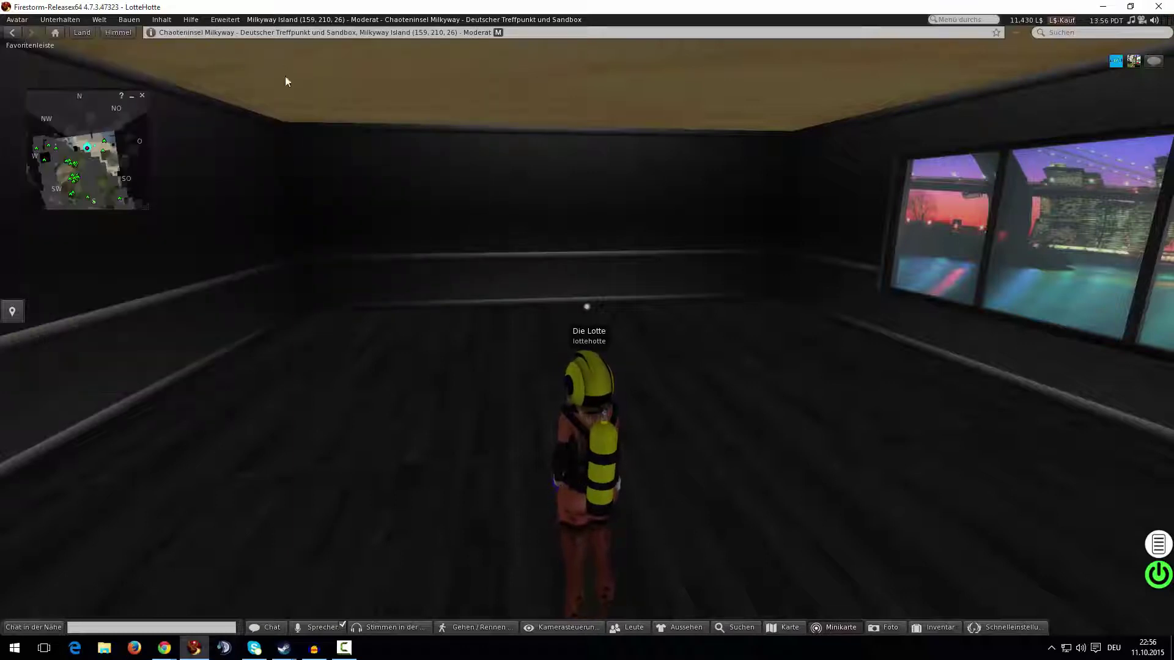
Walk around the closed room and examine the windows, ceiling and brick wall.
mouse_move(1153, 26)
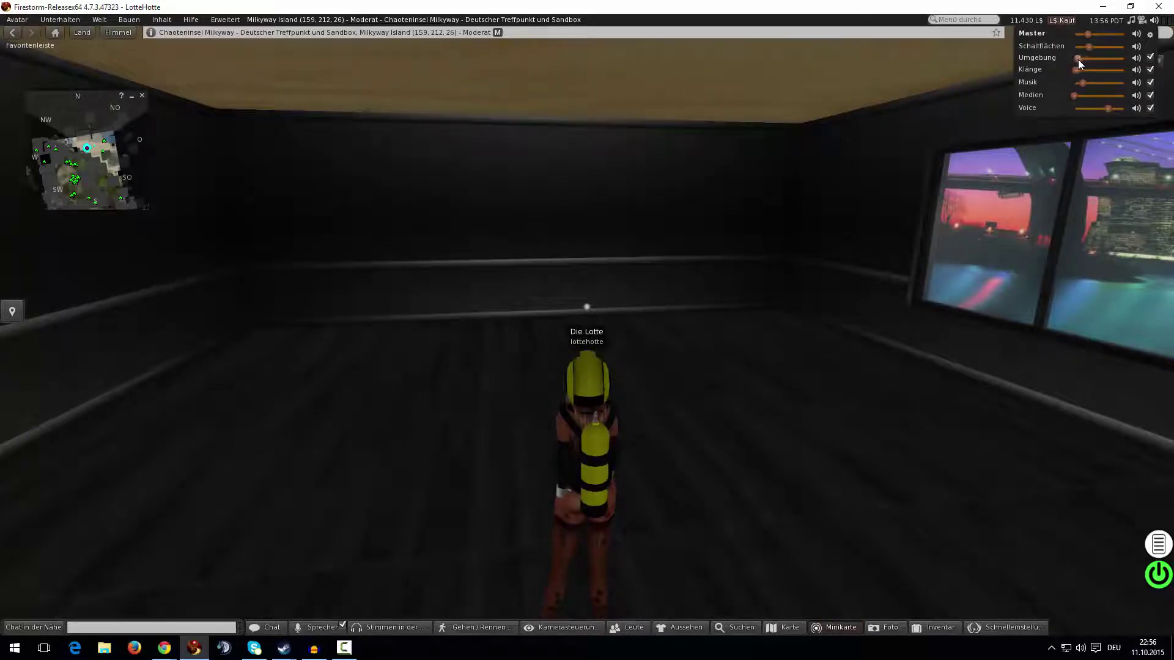
key(Down)
key(Right)
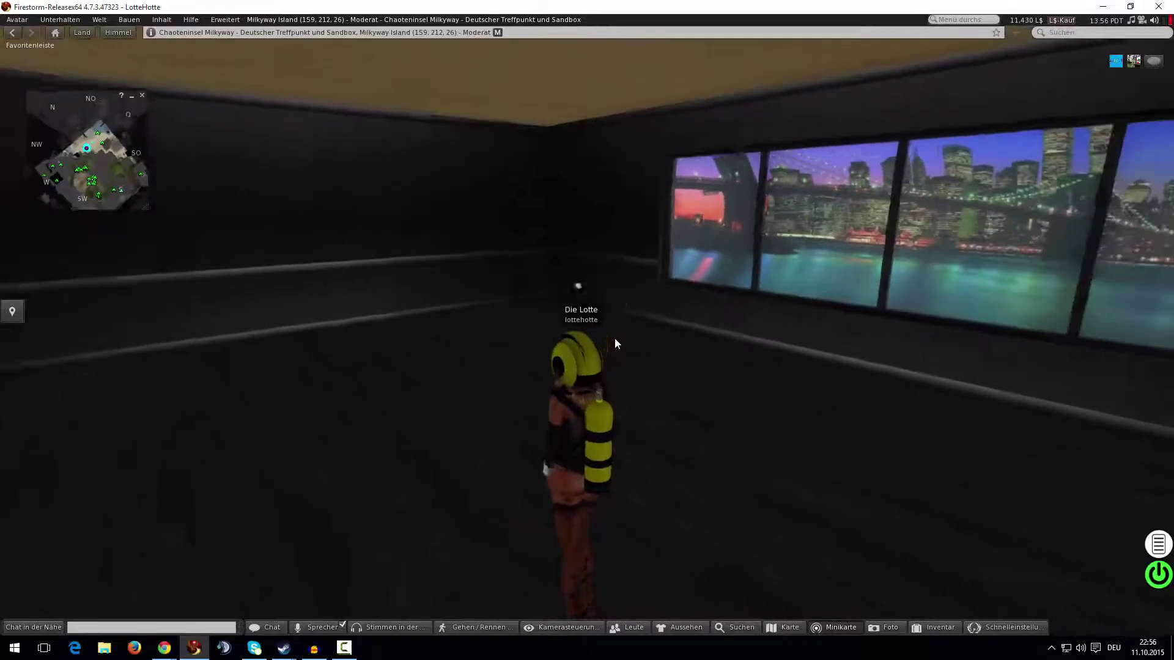
key(Up)
alt+click(477, 145)
key(Right)
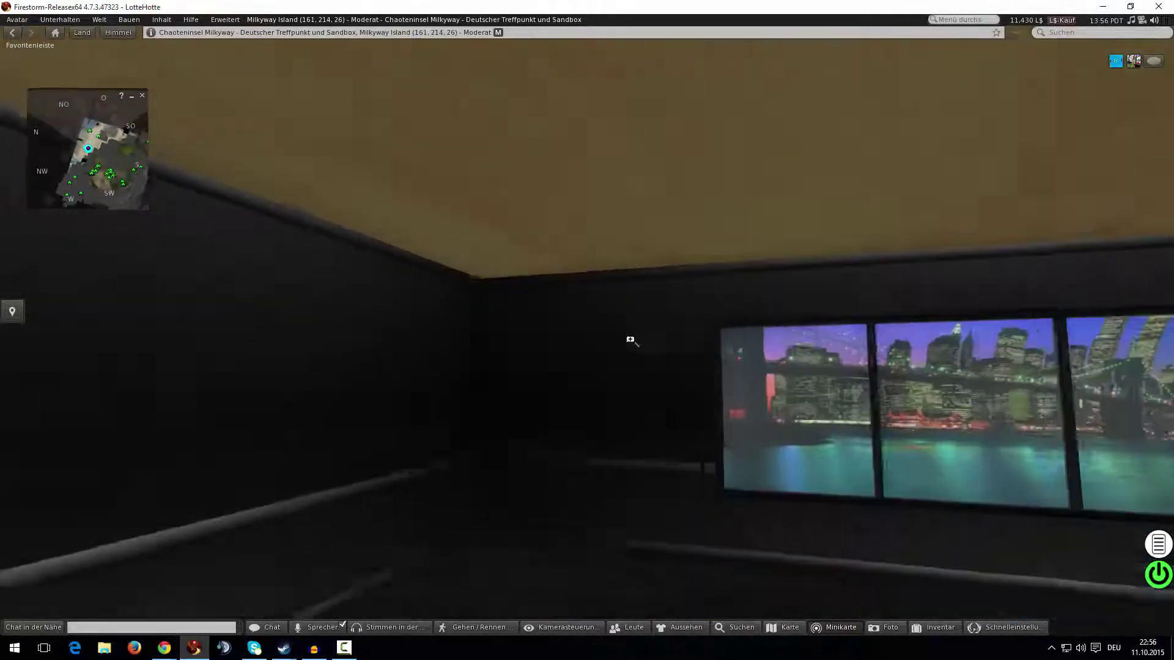
key(Right)
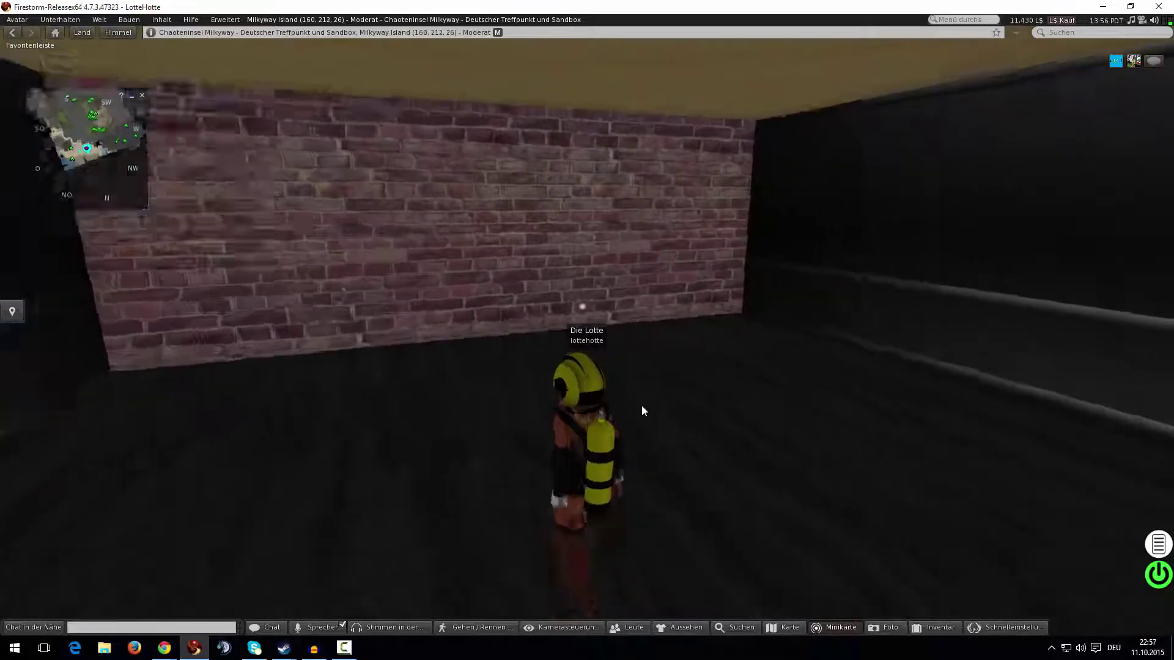
key(Right)
Open the ceiling slab for editing and select only its underside face.
alt+drag(621, 280, 641, 475)
ctrl+alt+drag(572, 487, 490, 167)
click(513, 185)
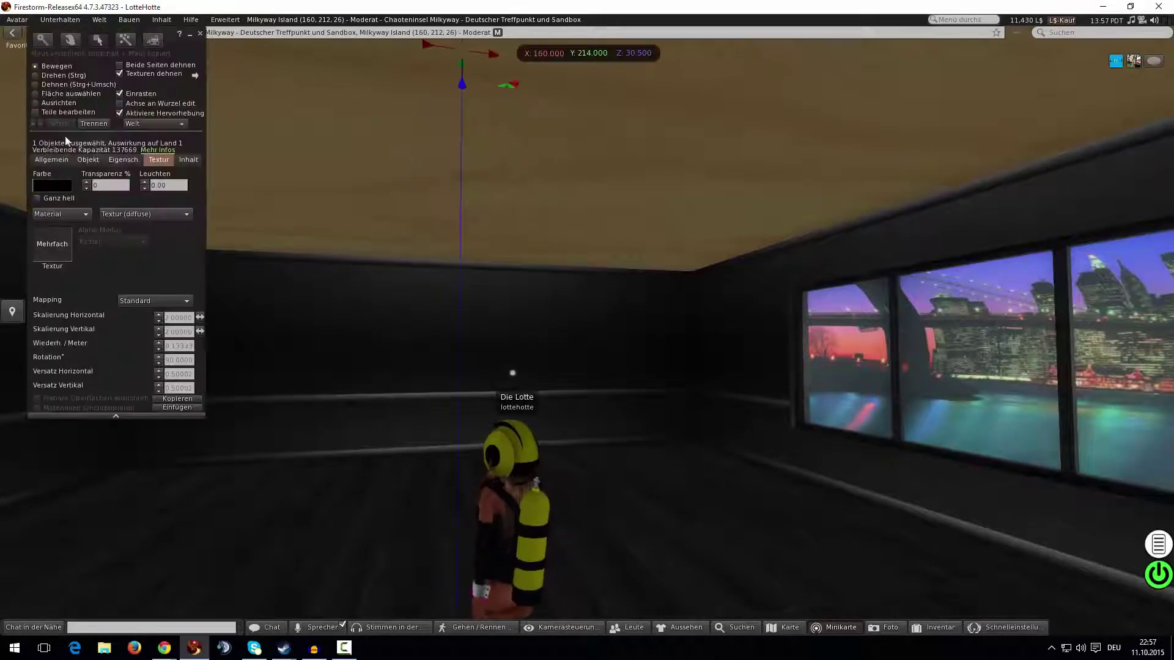
click(56, 94)
click(390, 178)
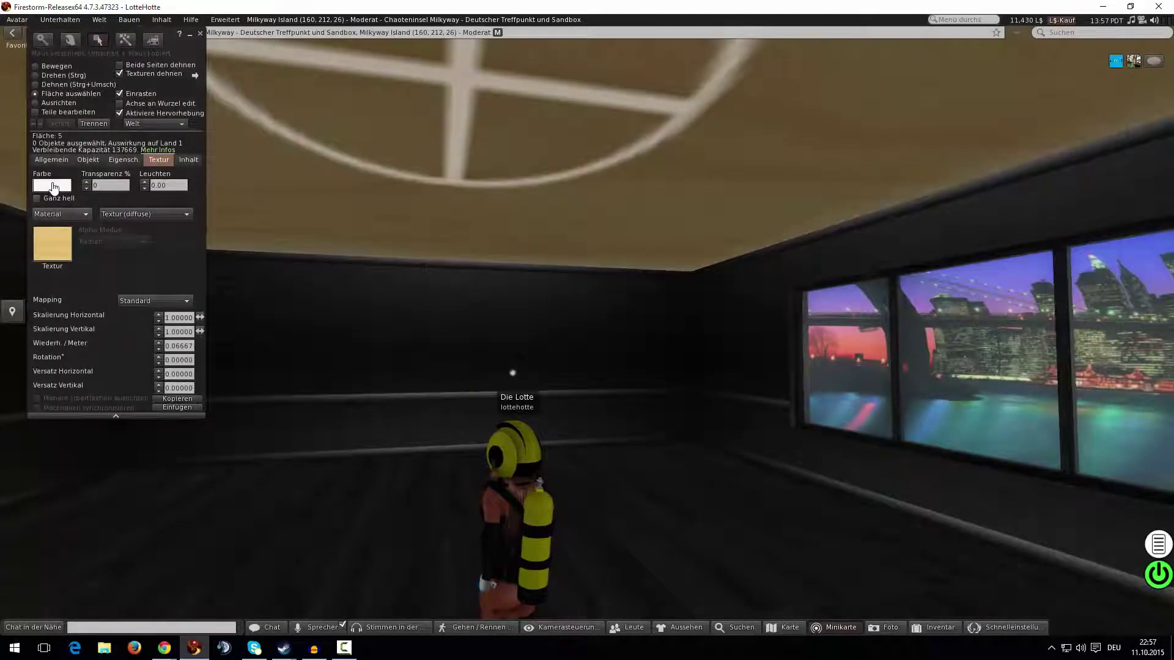
Choose a new texture for the ceiling face, searching the inventory for "deck" and "wood".
click(67, 257)
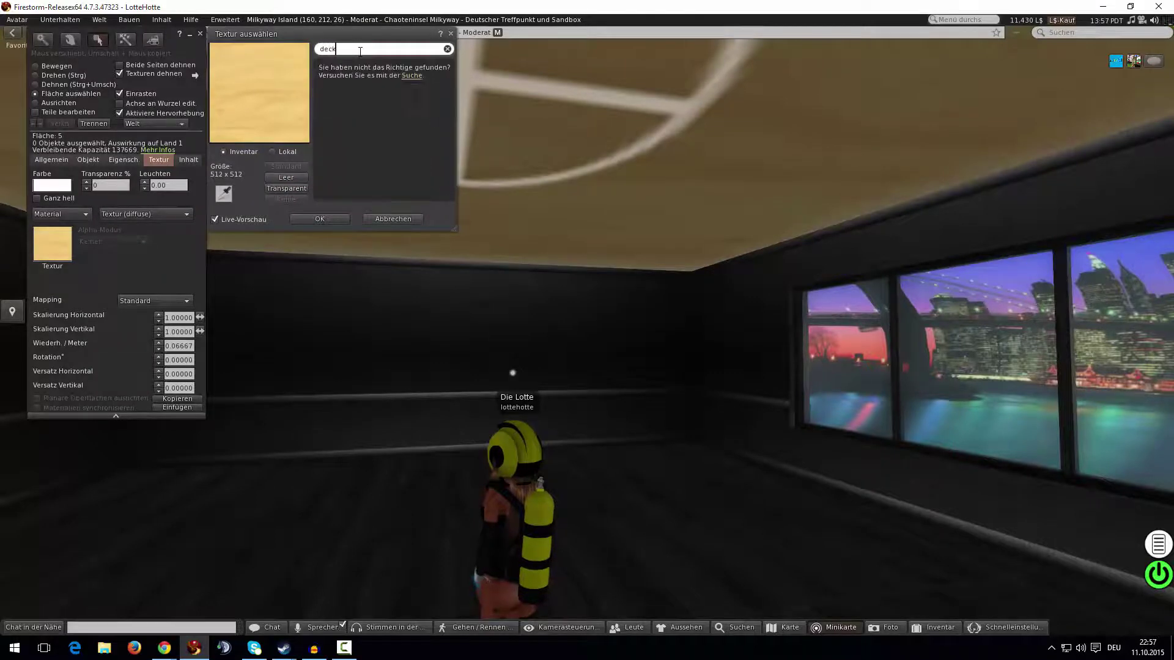
key(BackSpace)
key(BackSpace)
key(BackSpace)
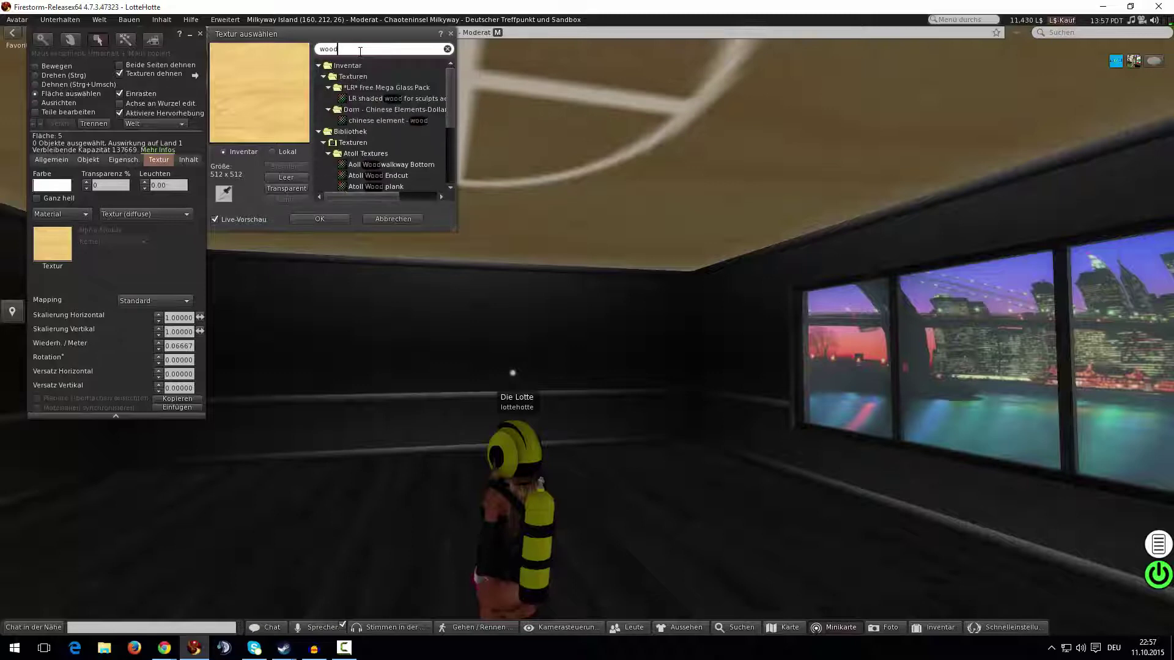
Try the LR shaded wood for sculpts texture and the chinese element - wood texture on the ceiling.
click(370, 99)
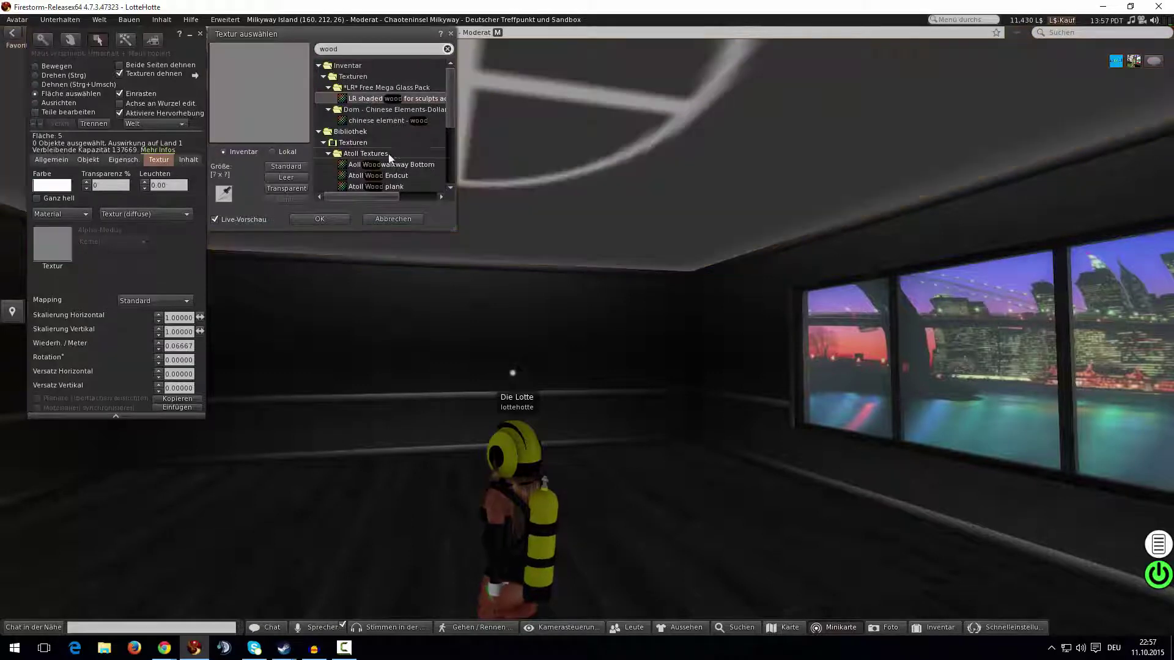
alt+drag(372, 311, 535, 289)
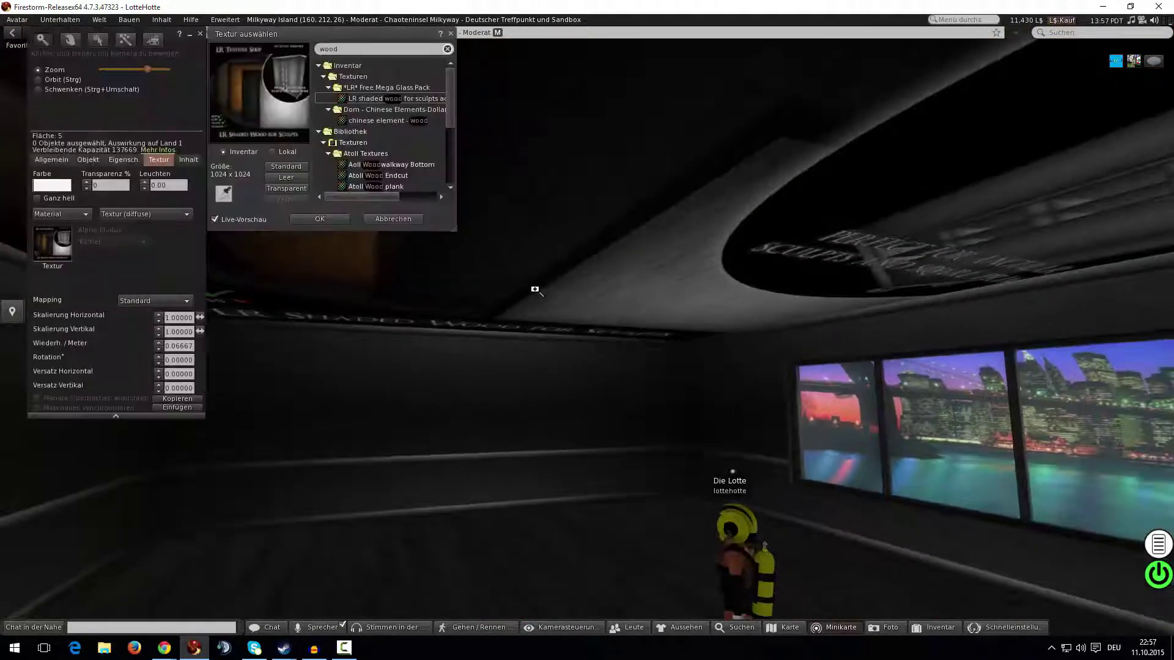
click(348, 121)
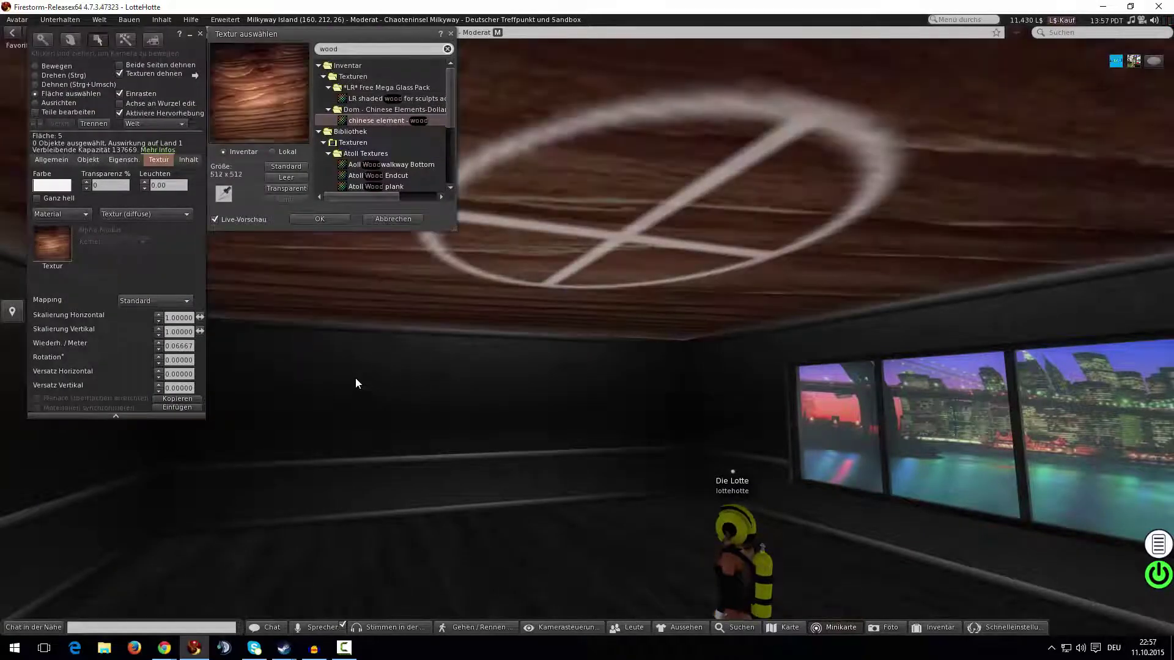
Try Aoll Woodwalkway Bottom, Atoll Wood plank and Atoll Wood Slats2 on the ceiling.
scroll(397, 166, down, 1)
click(399, 144)
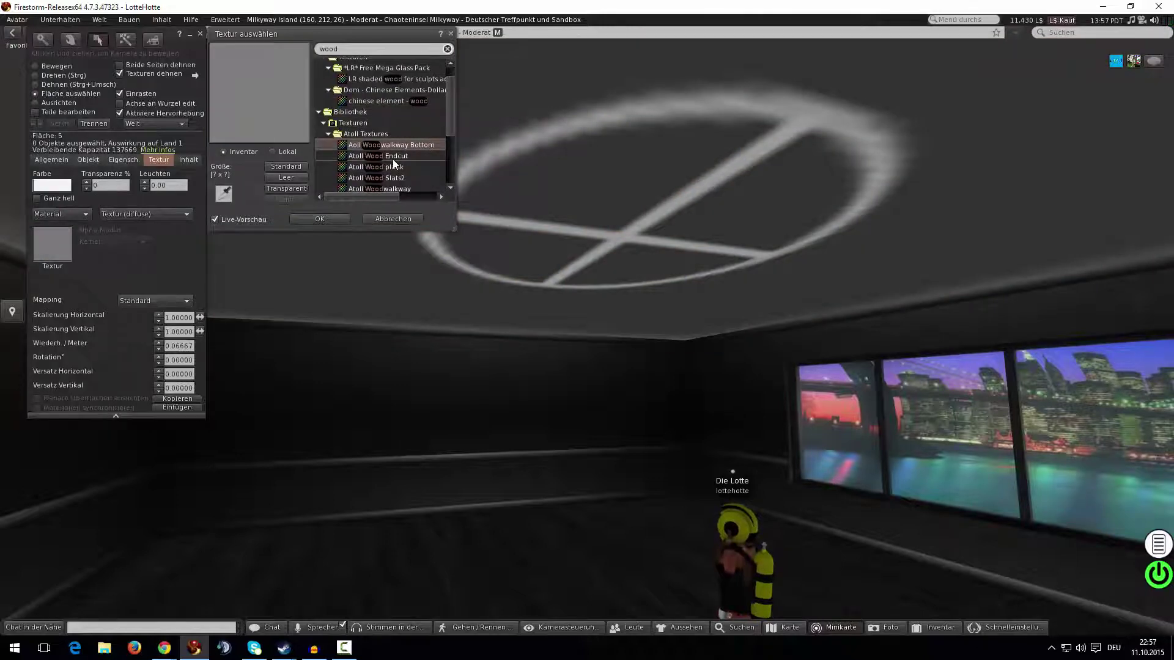
click(393, 160)
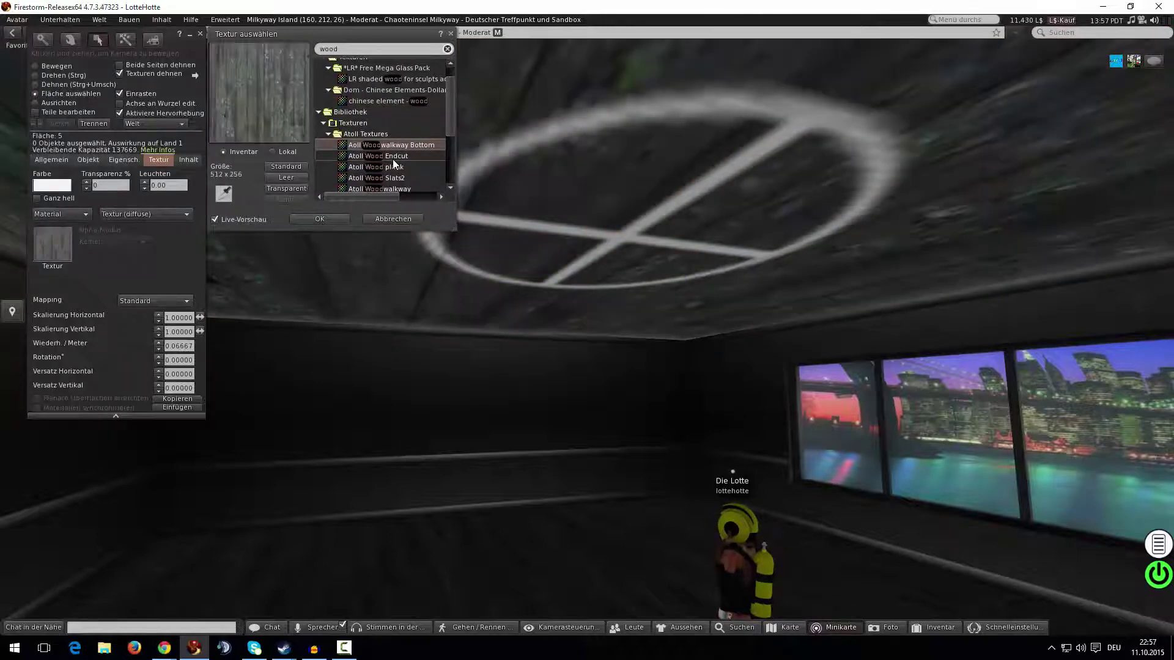
scroll(391, 171, down, 4)
click(385, 129)
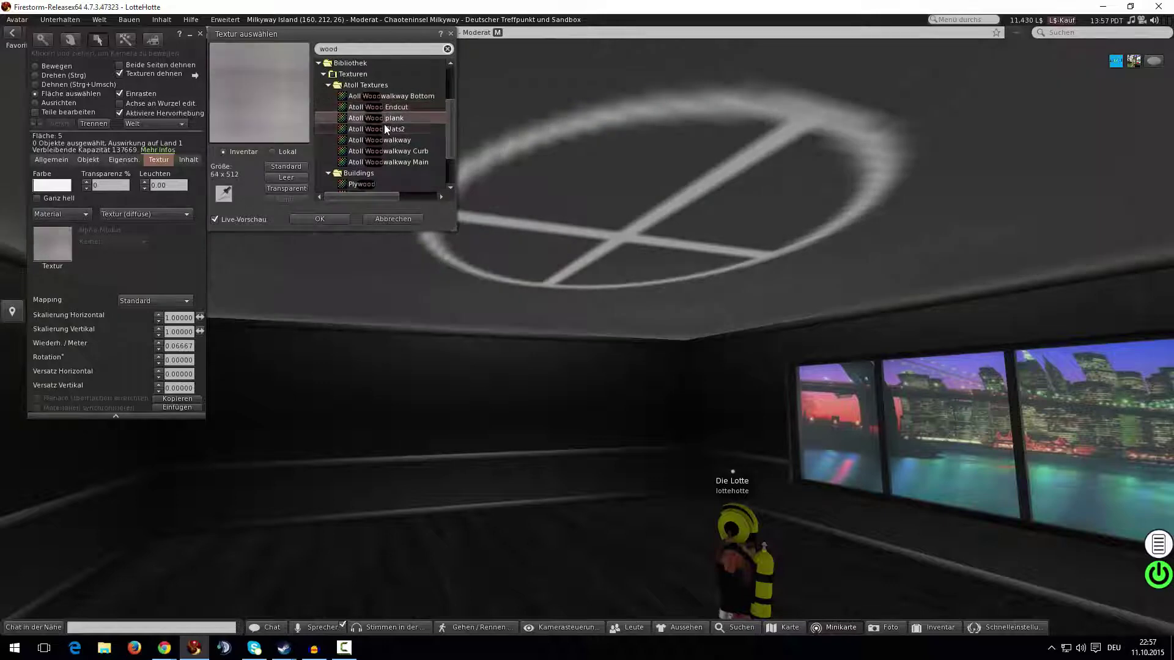
Reselect the ceiling face and try the Redwood texture on it.
click(500, 542)
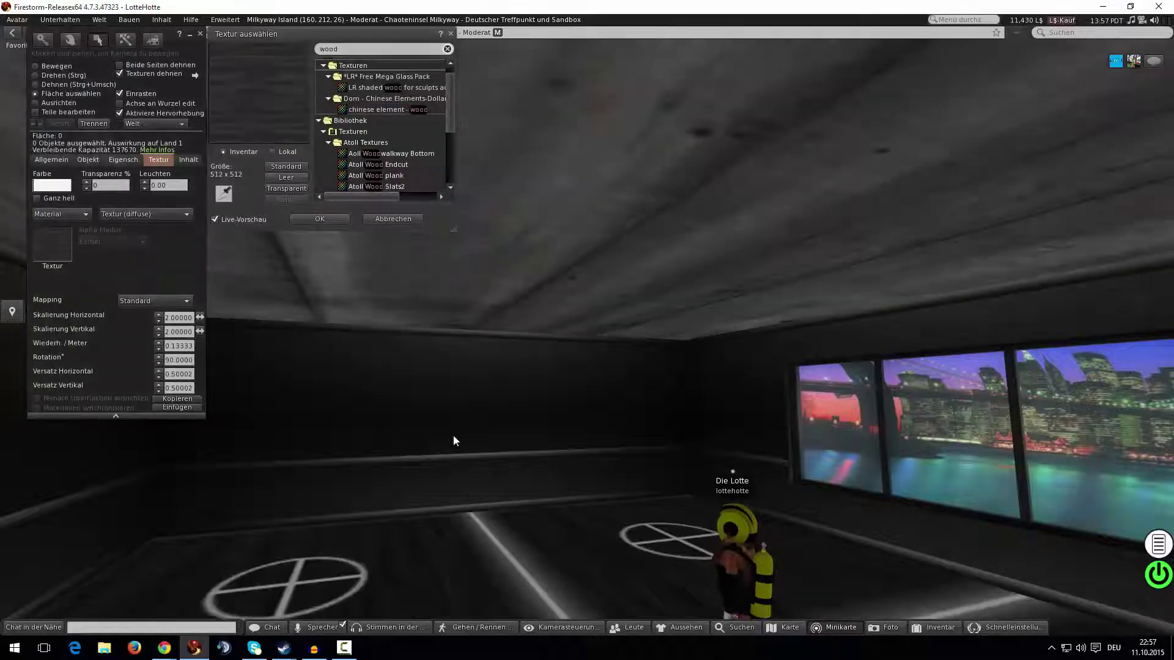
click(607, 212)
ctrl+alt+drag(607, 211, 427, 161)
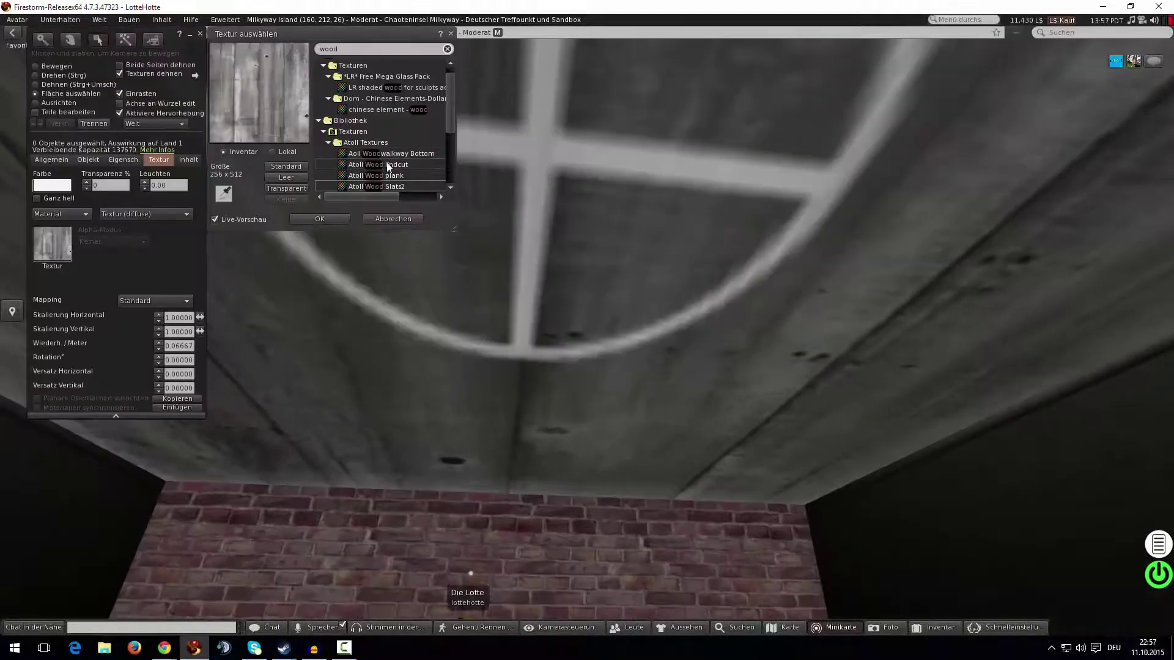
scroll(391, 160, down, 3)
click(373, 186)
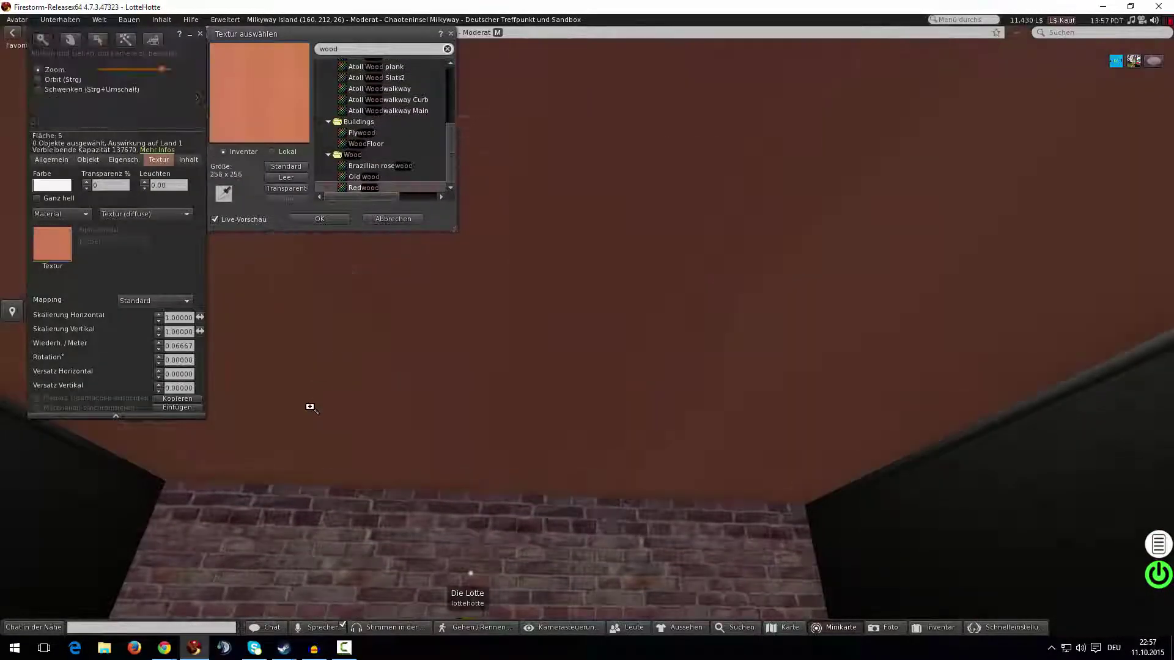
Try the room's existing dark texture on the ceiling by sampling it with the pipette.
alt+drag(310, 408, 636, 389)
click(225, 194)
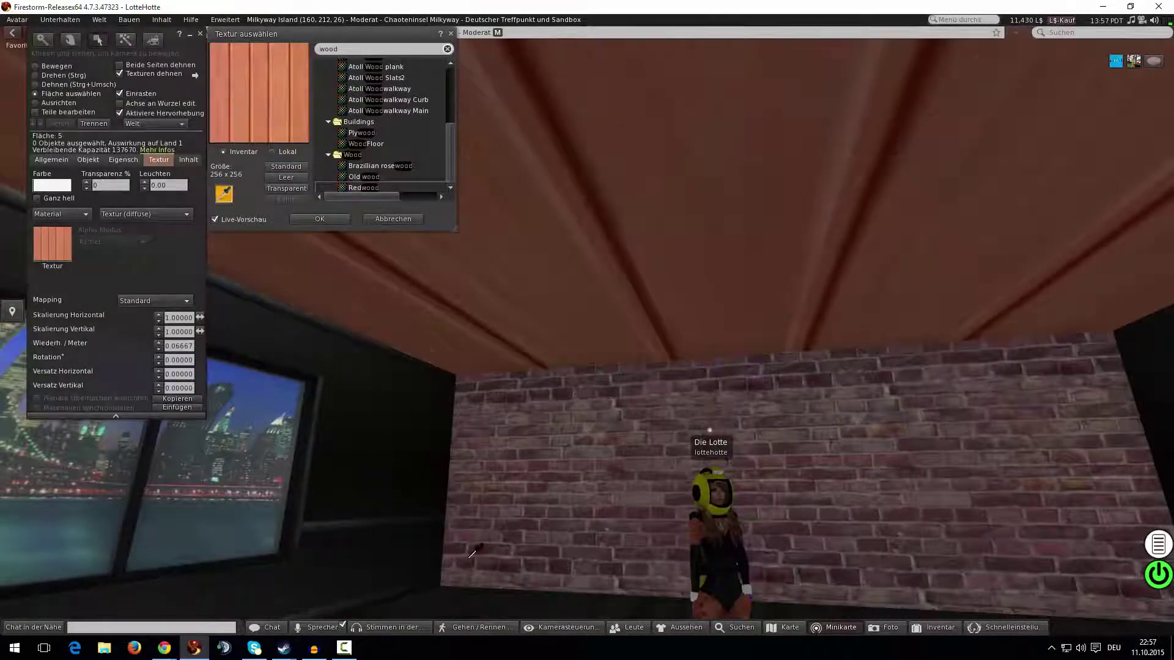
click(561, 125)
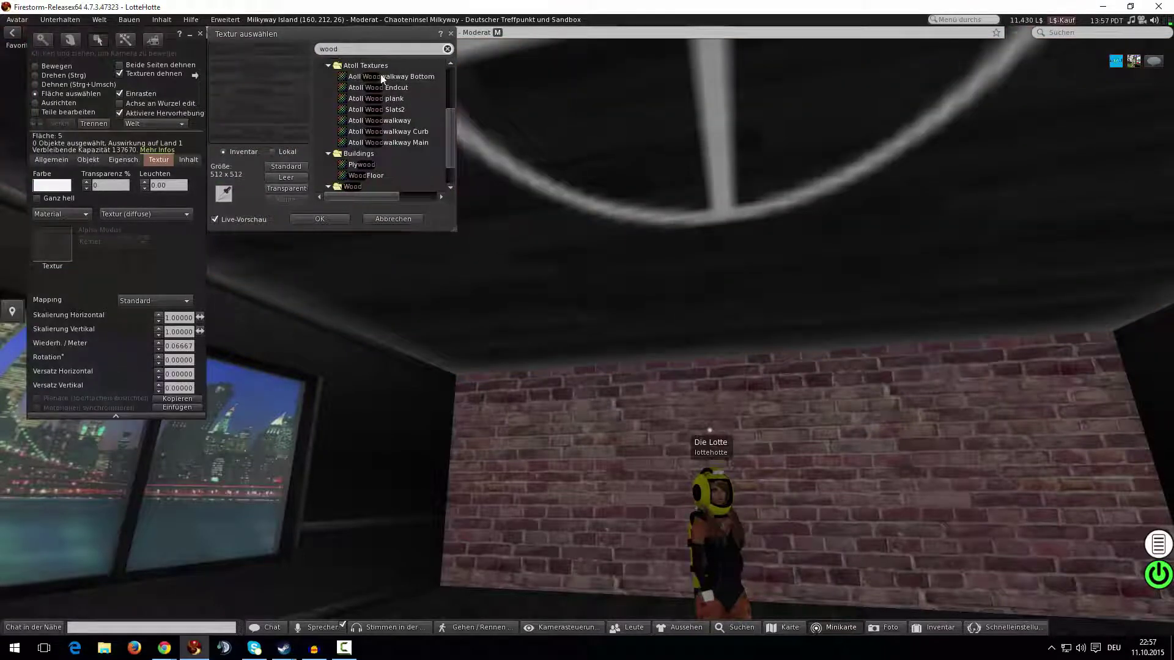
Clear the texture filter, reselect the ceiling face and apply the ad-prq-p1-05-grey parquet texture to it.
click(417, 52)
click(449, 49)
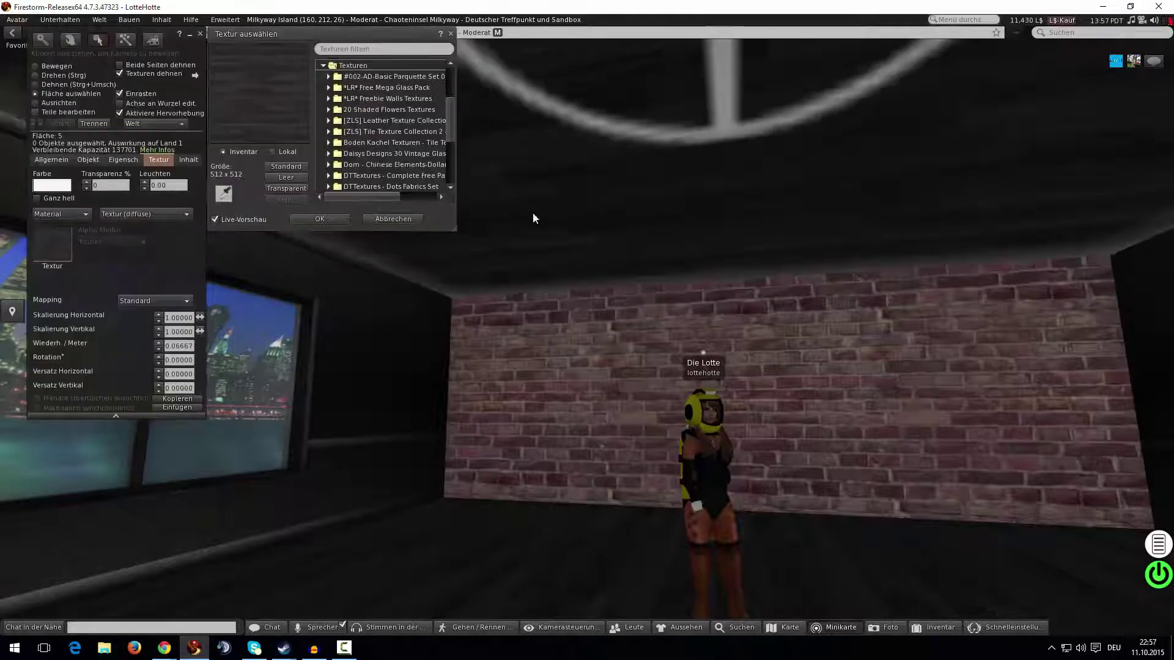
scroll(402, 135, down, 2)
click(540, 387)
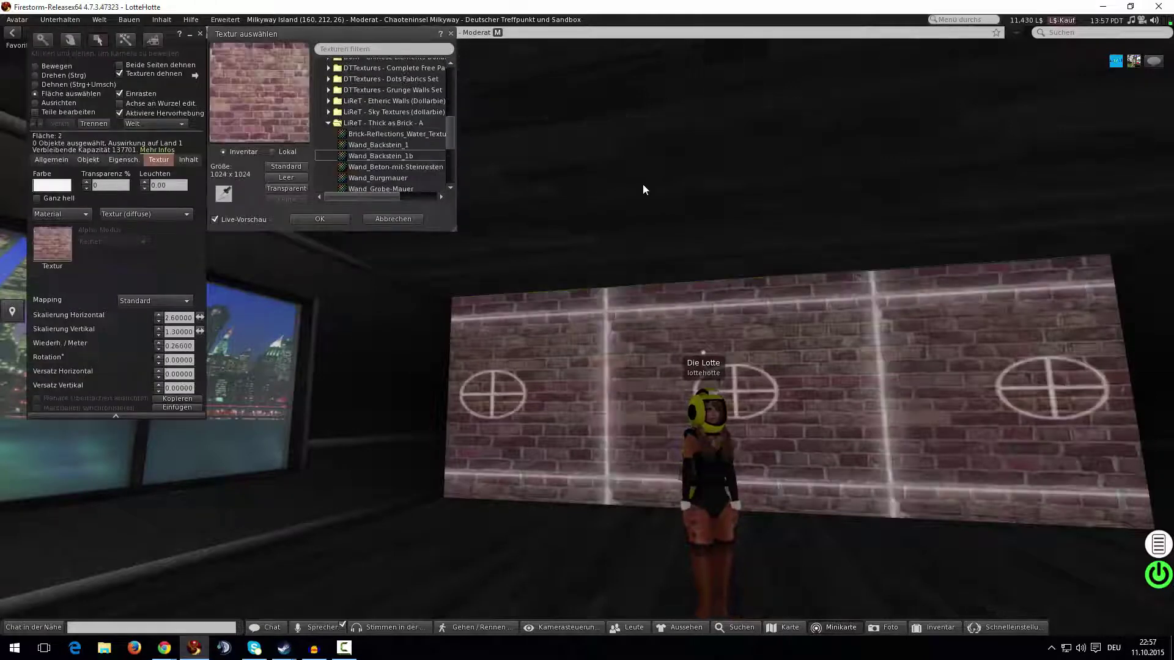
click(643, 185)
scroll(387, 108, up, 2)
click(386, 105)
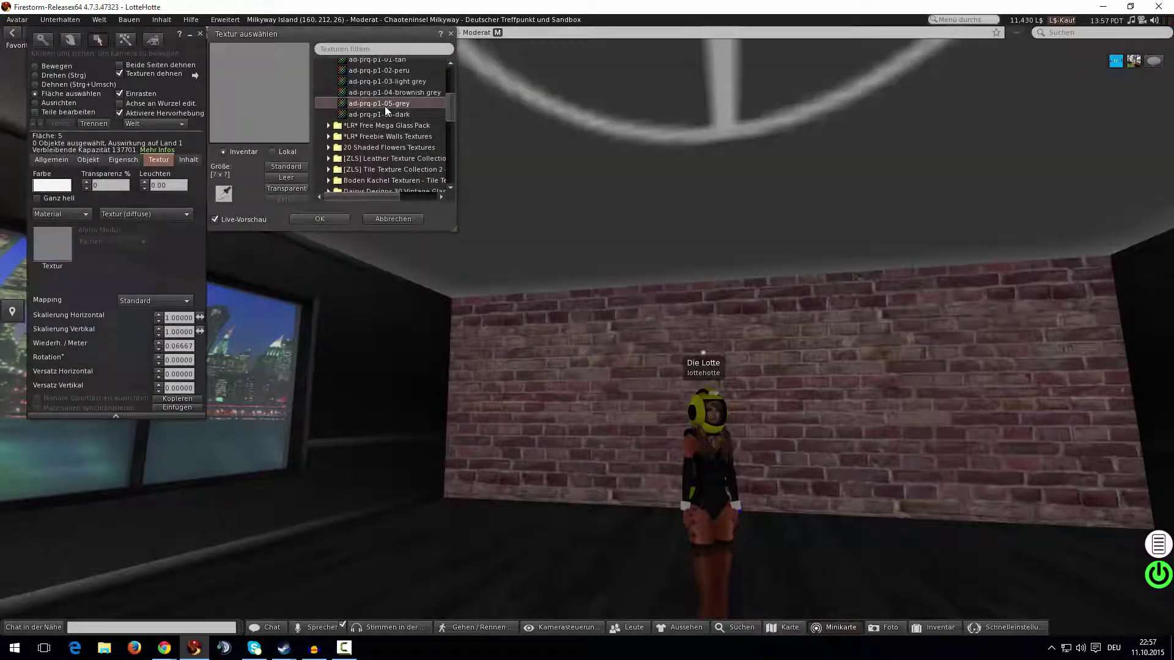
Examine the grey parquet on the ceiling from several angles and accept the texture choice.
alt+drag(689, 179, 771, 184)
alt+drag(587, 330, 573, 344)
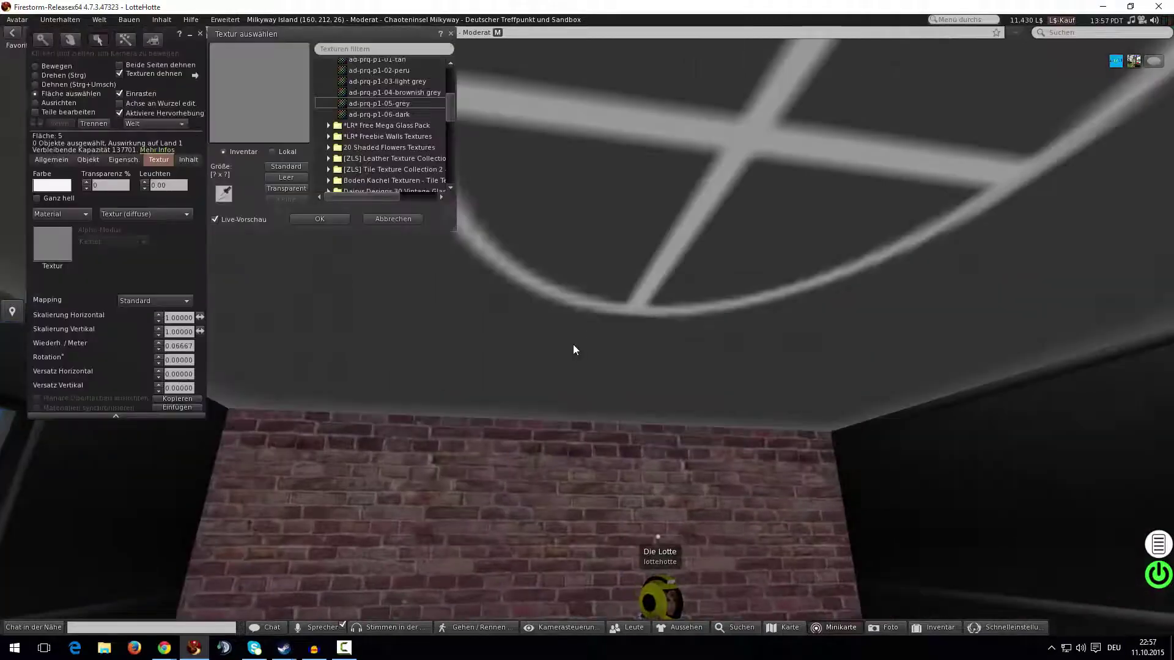
key(alt)
key(alt)
ctrl+alt+drag(623, 417, 577, 324)
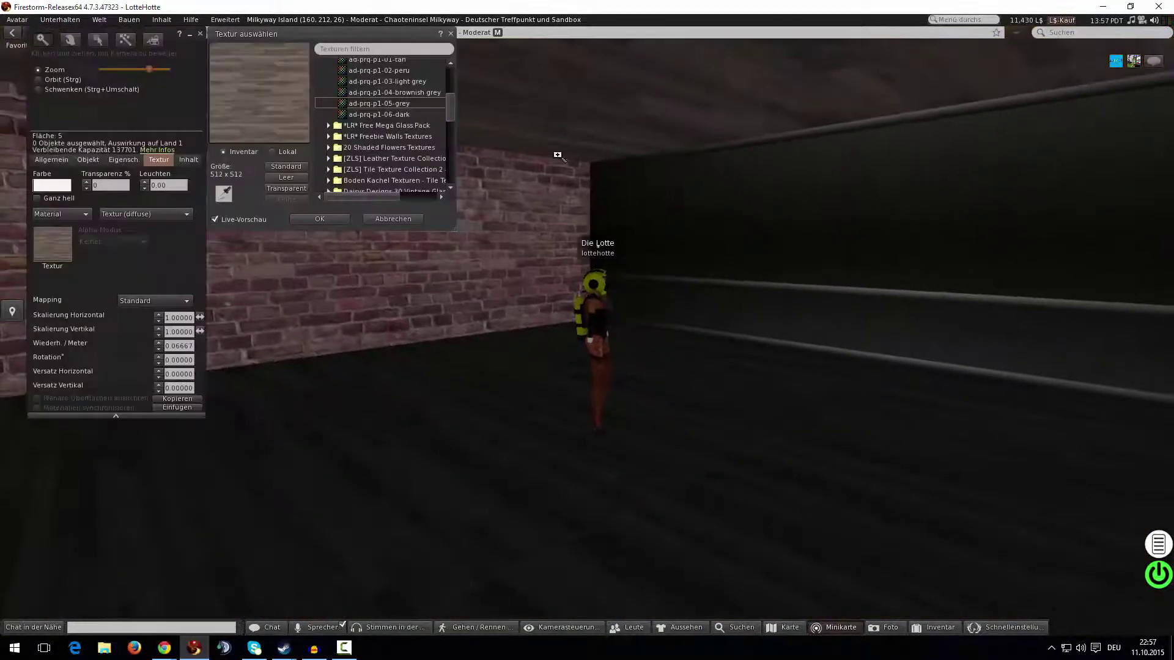
alt+drag(553, 153, 587, 330)
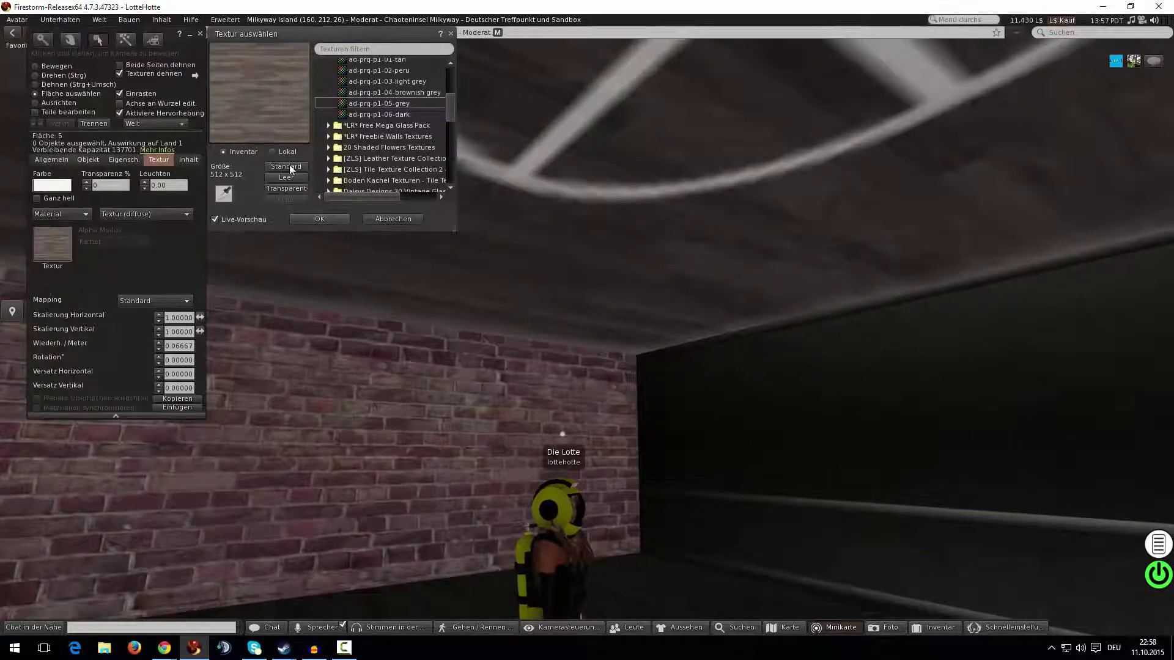
click(310, 220)
Tint the ceiling face dark grey with RGB 40, 40, 40.
click(40, 186)
click(237, 213)
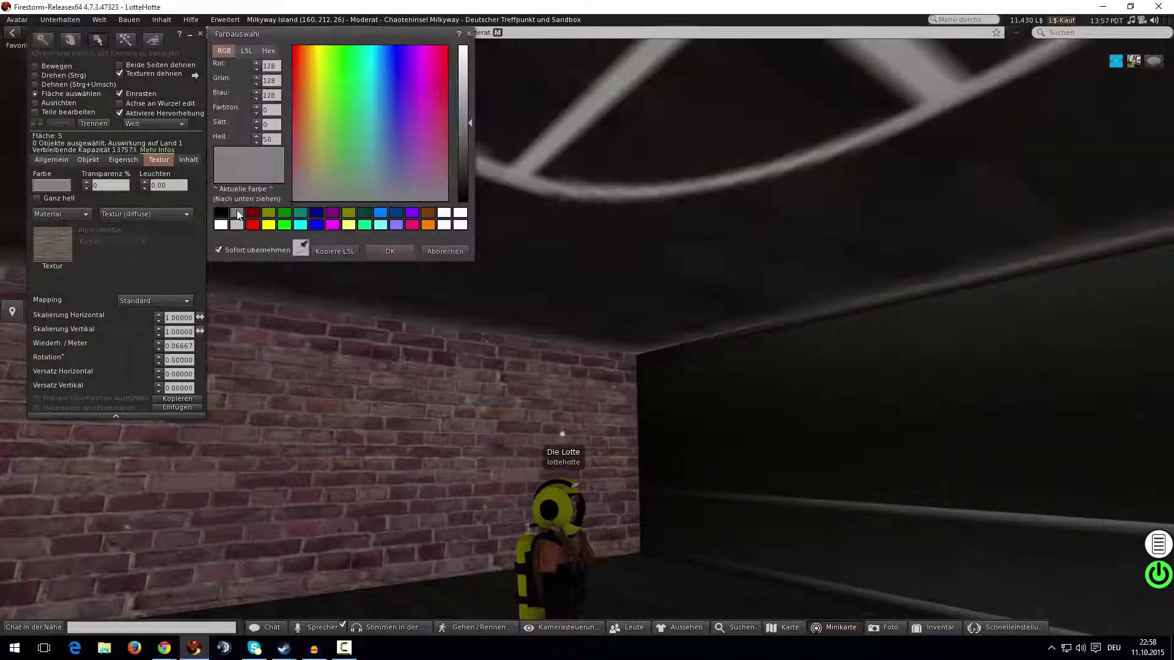
drag(461, 170, 465, 185)
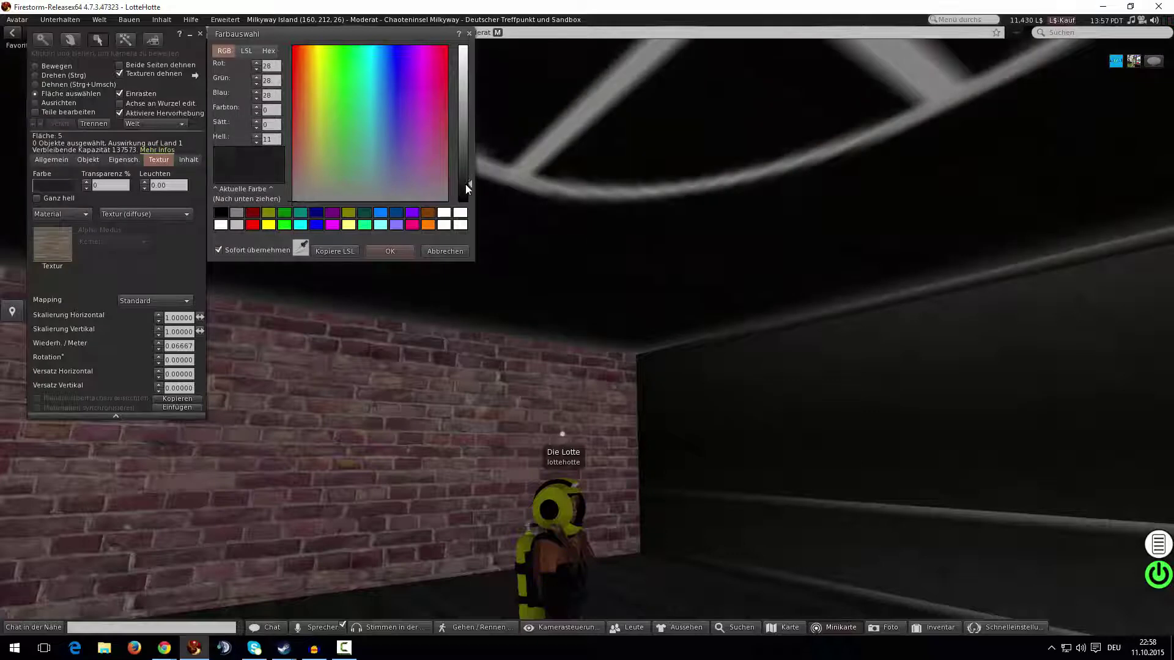
alt+drag(721, 257, 721, 343)
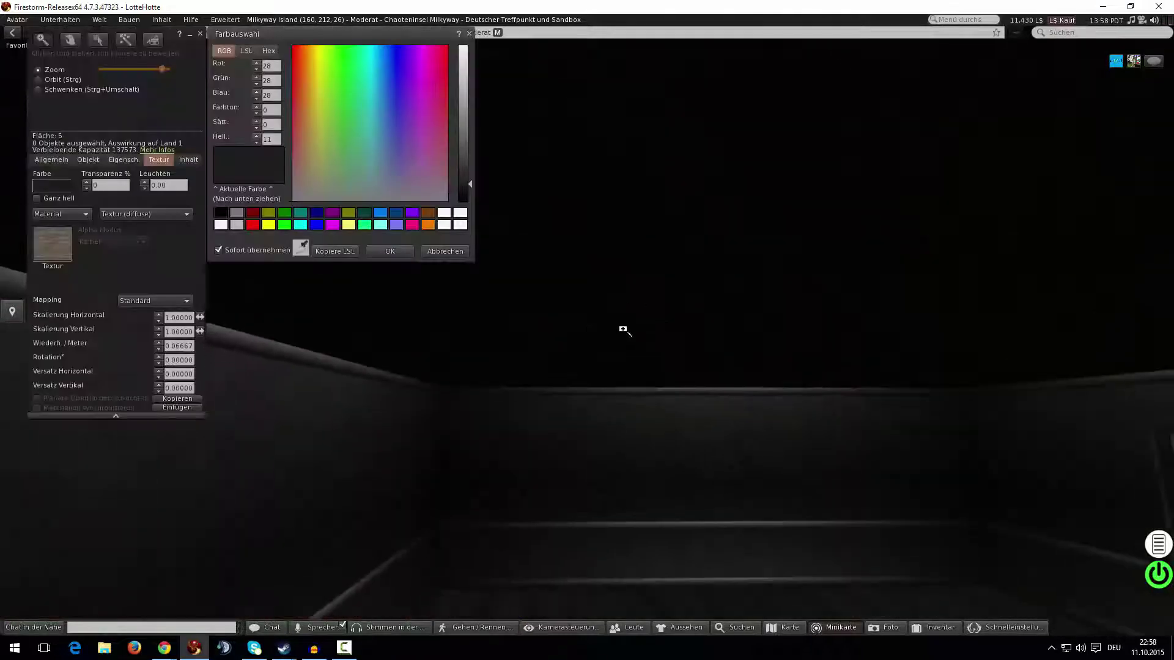
ctrl+alt+drag(624, 330, 740, 312)
ctrl+alt+drag(587, 330, 841, 269)
drag(467, 161, 468, 178)
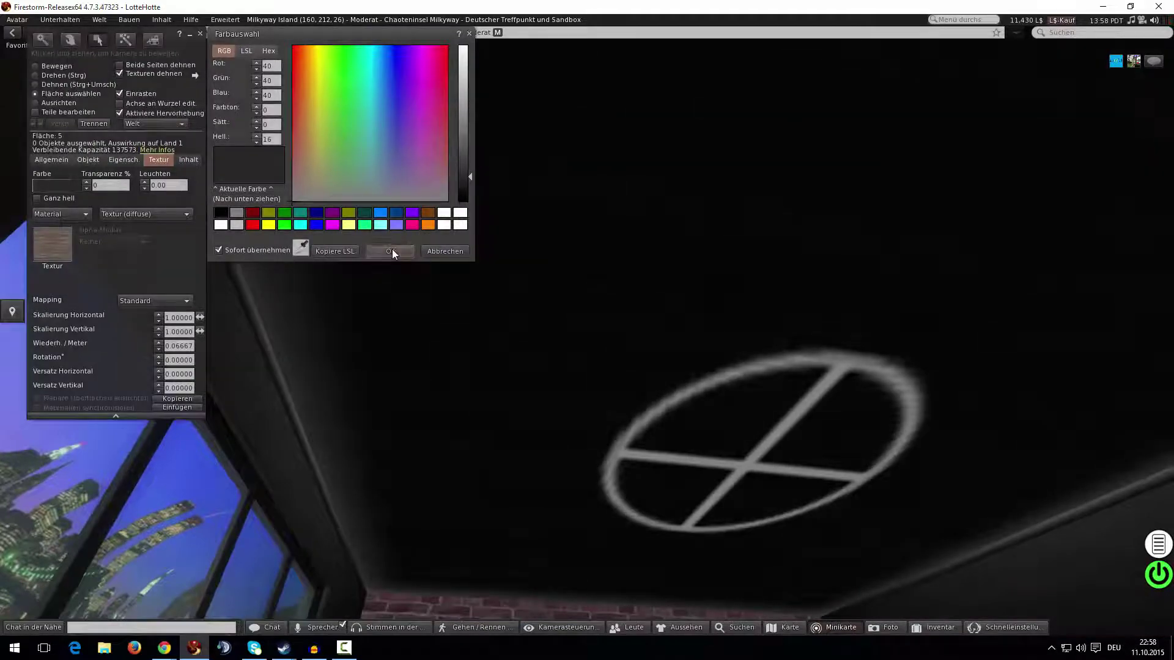
click(392, 249)
Examine the tinted ceiling from different sides of the room and close the build window.
alt+drag(518, 346, 789, 330)
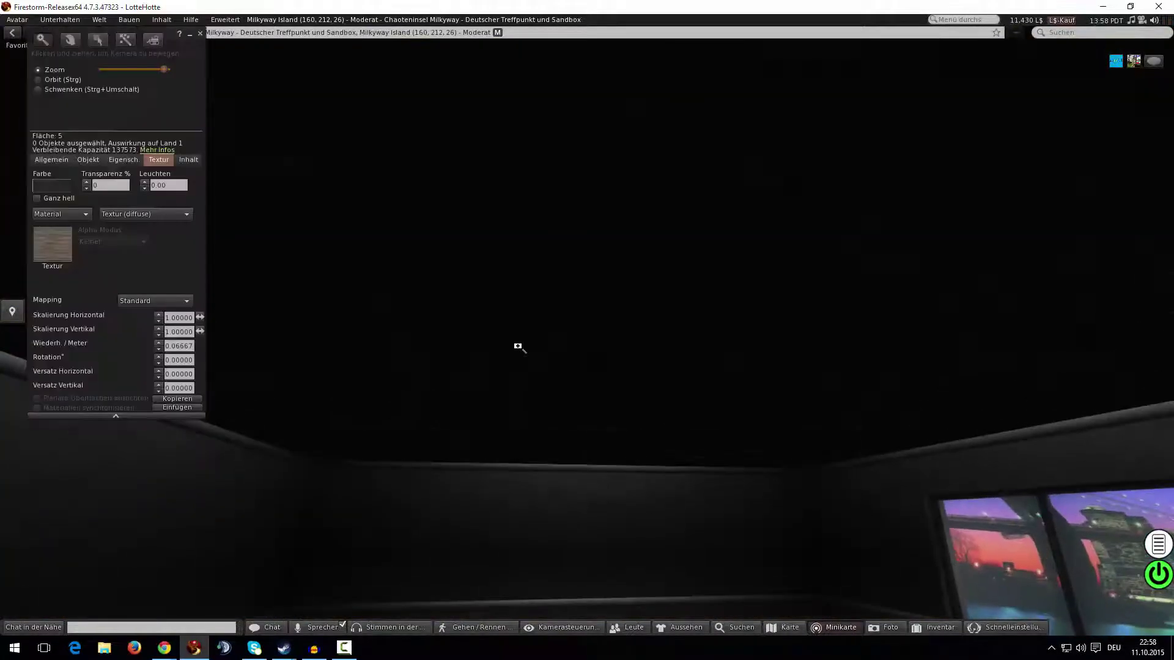
alt+drag(794, 427, 942, 490)
alt+scroll(827, 445, up, 2)
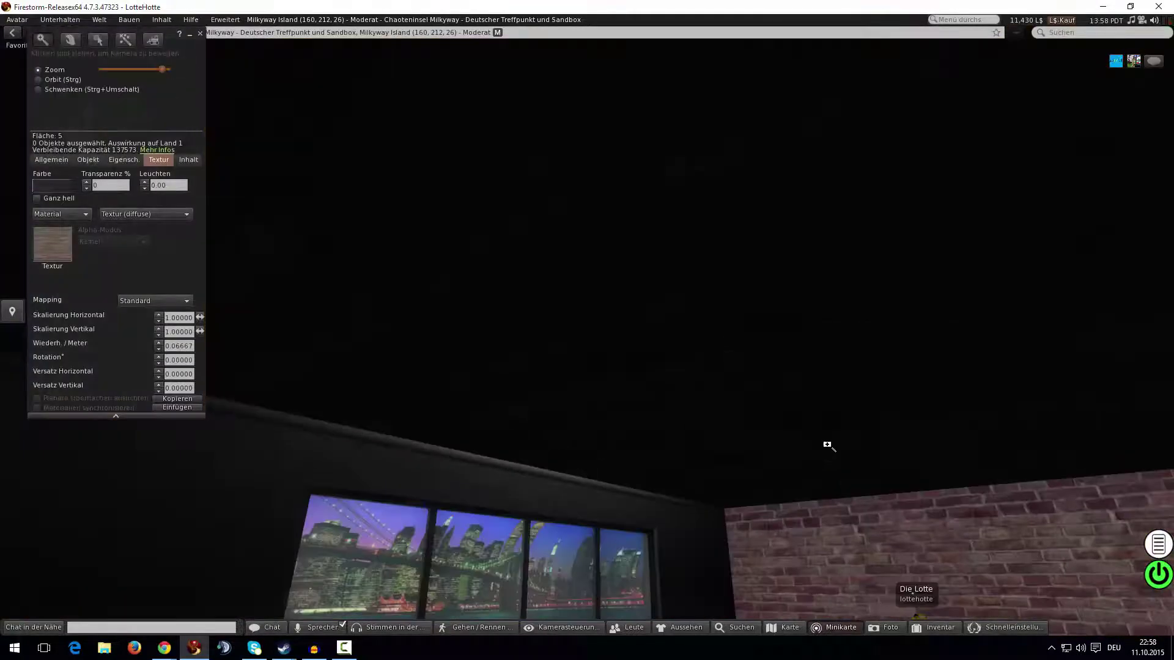
alt+click(828, 445)
key(Escape)
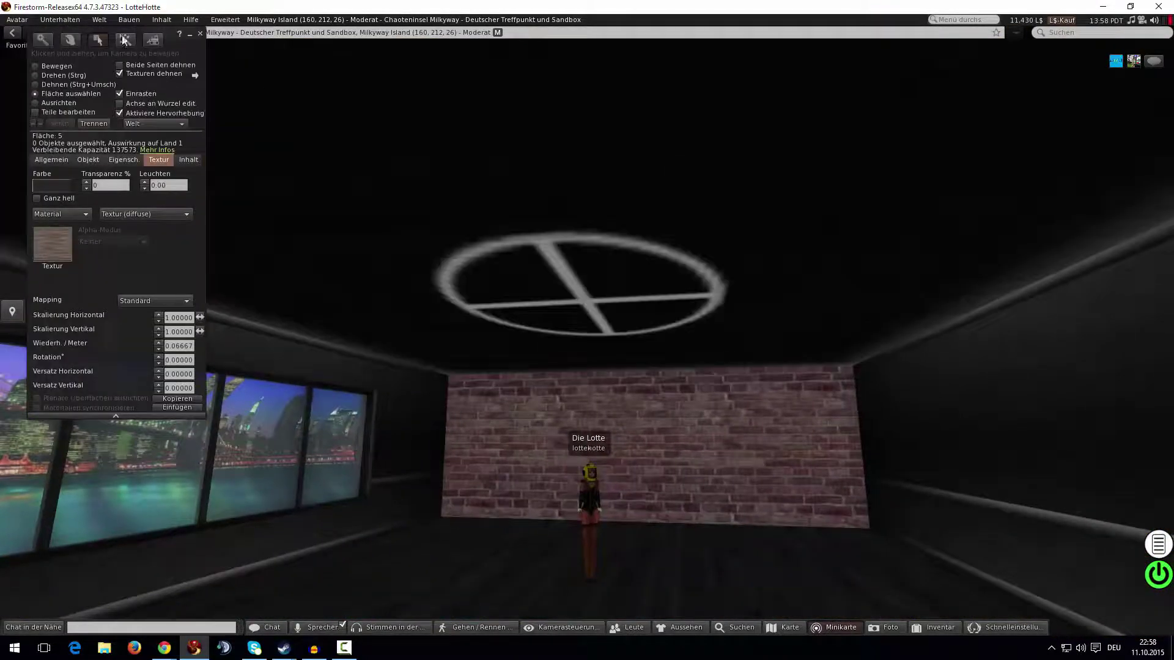
click(202, 34)
Look around the room from the avatar's position to check how the ceiling meets the walls.
drag(551, 474, 428, 458)
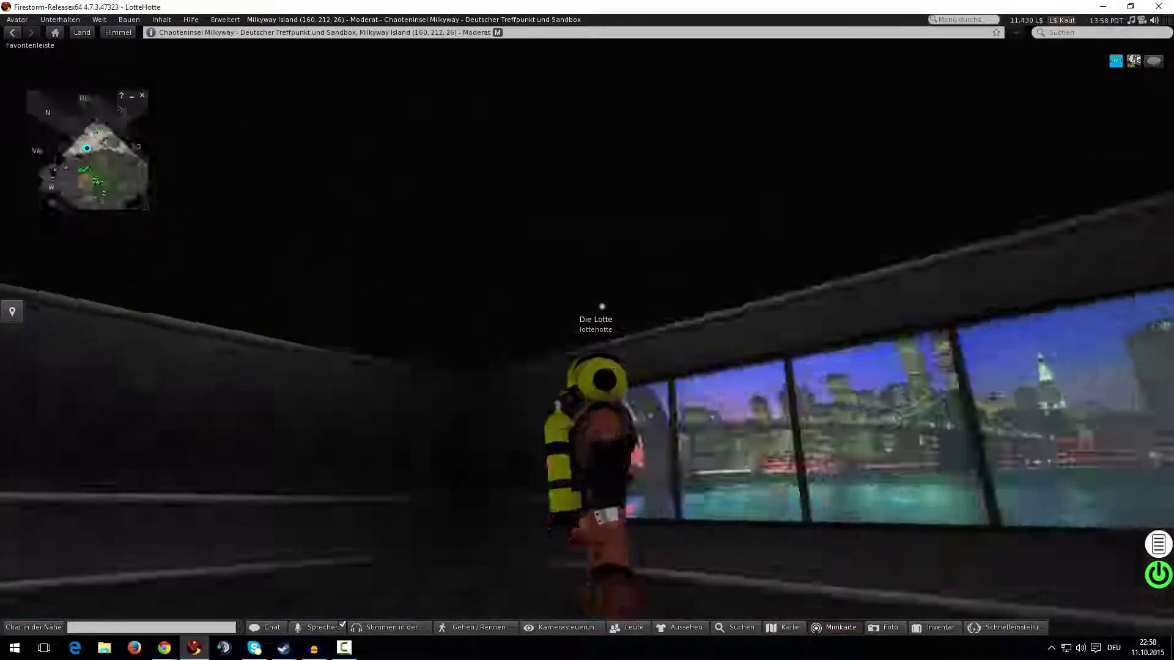
mouse_move(577, 459)
mouse_down()
mouse_move(519, 462)
mouse_move(642, 462)
mouse_move(577, 458)
mouse_up()
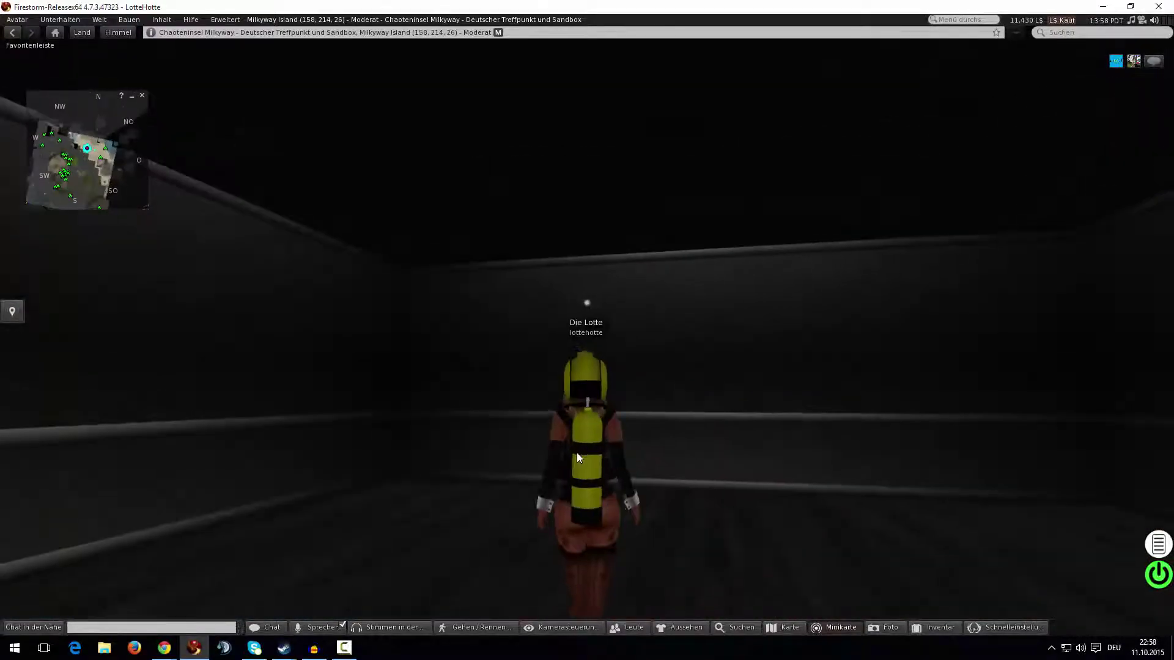
key(Right)
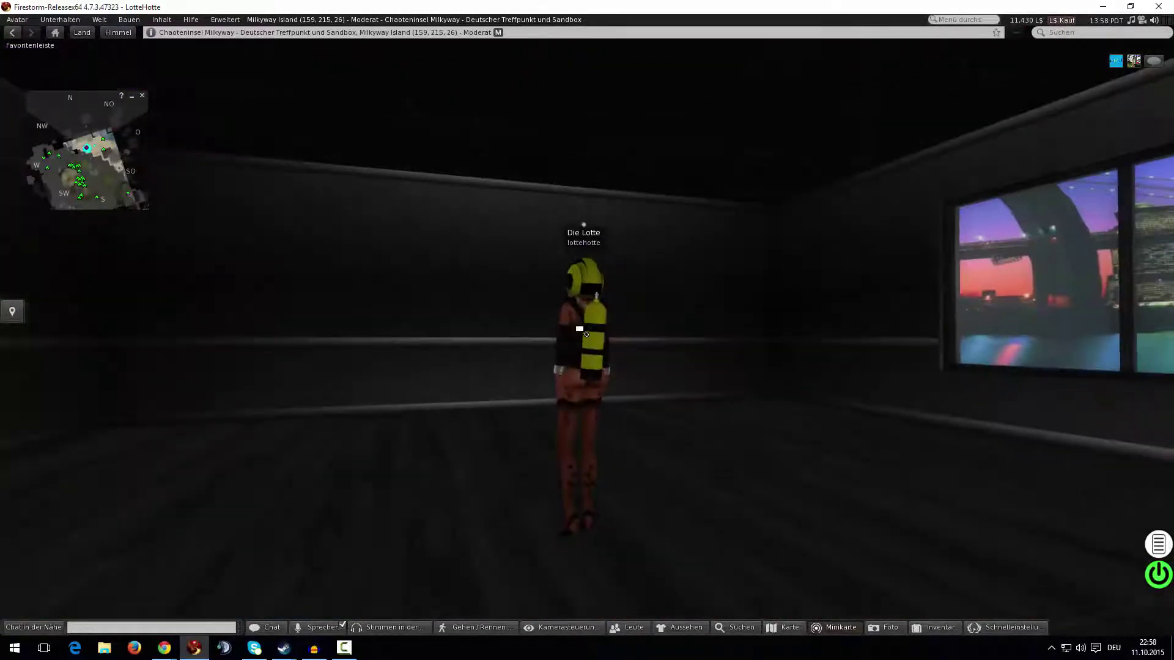
key(Left)
key(Right)
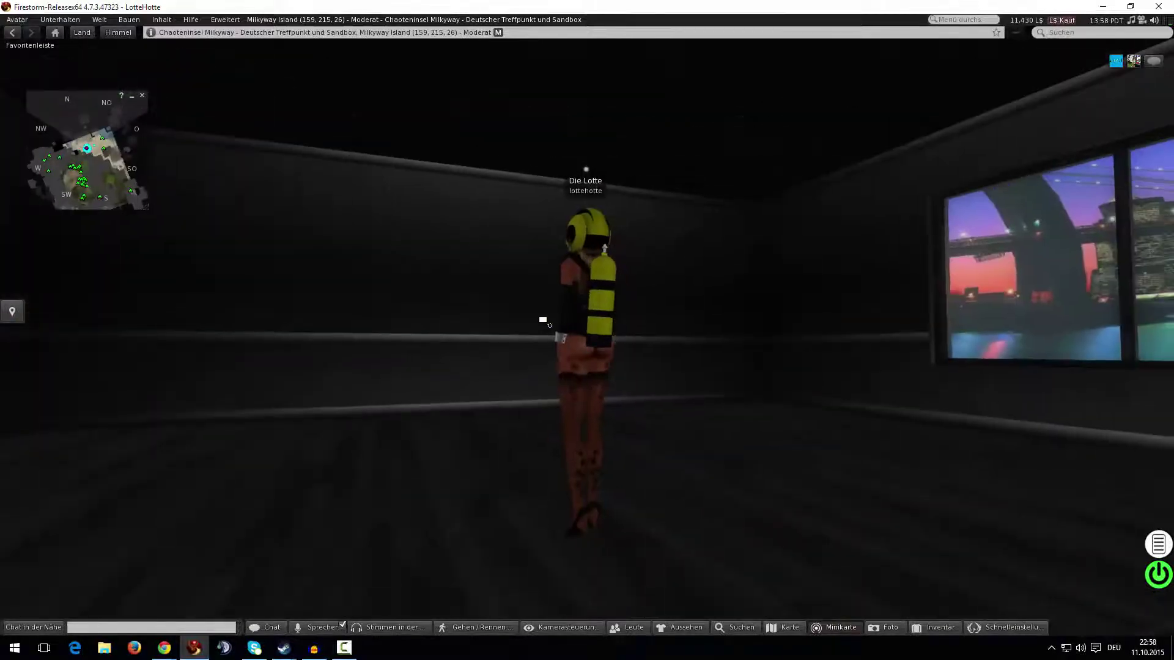
key(Left)
key(Right)
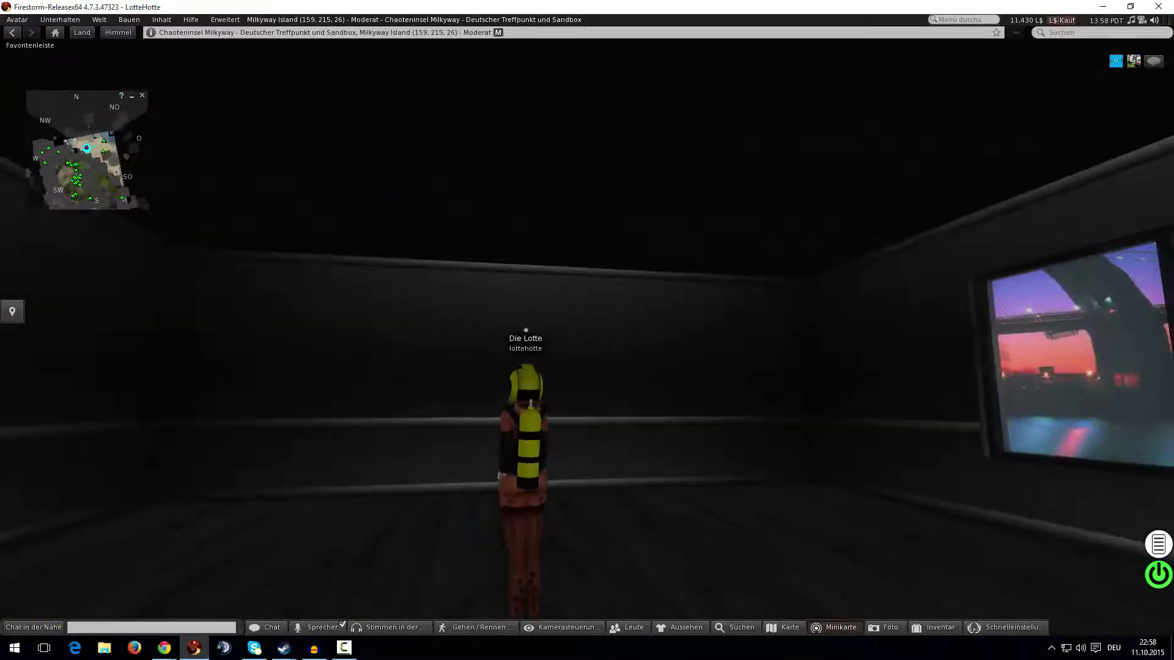
key(Left)
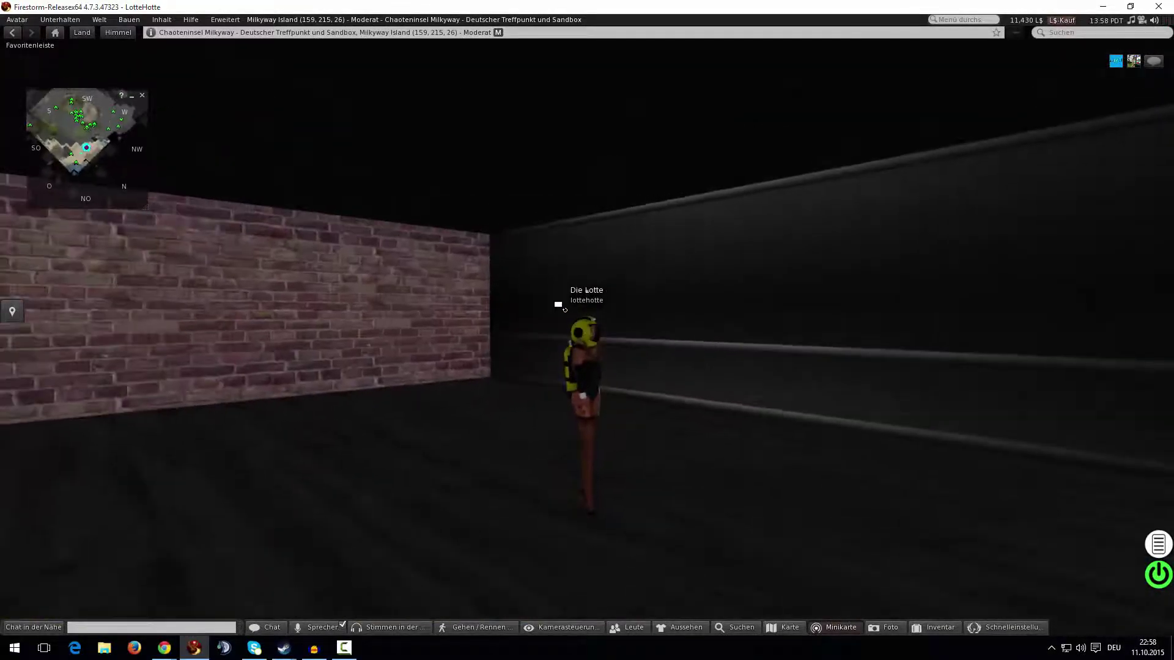
Open the ceiling slab for editing, move it vertically to Z 30.000 and set the ruler to Welt.
right_click(439, 170)
click(460, 194)
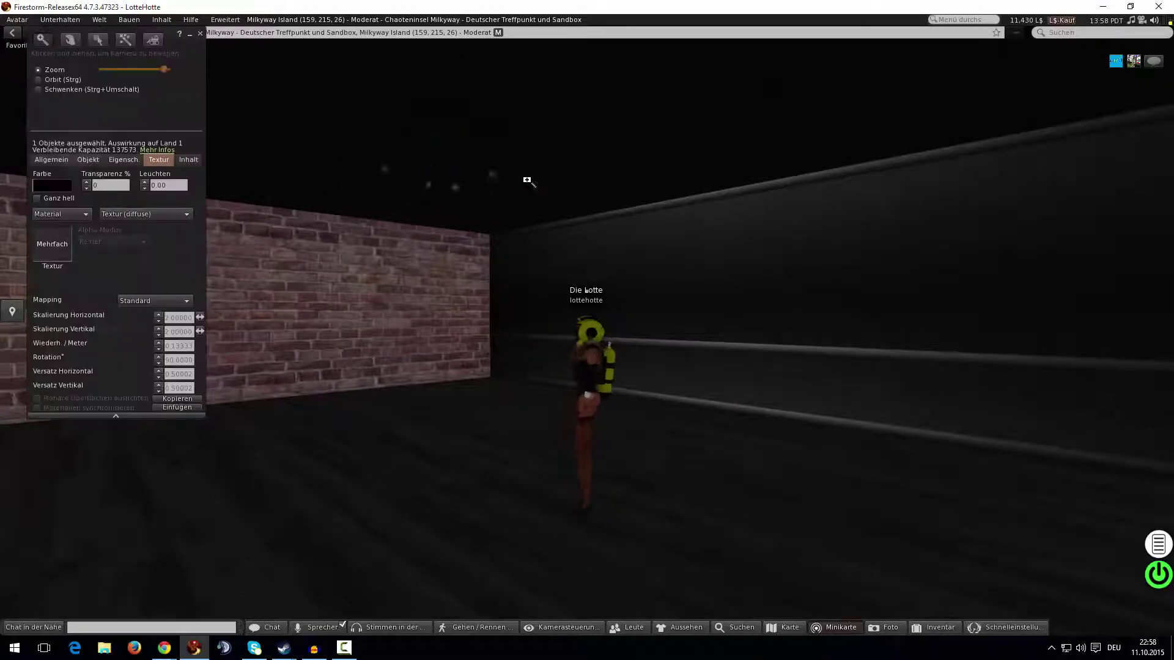
alt+drag(526, 181, 253, 249)
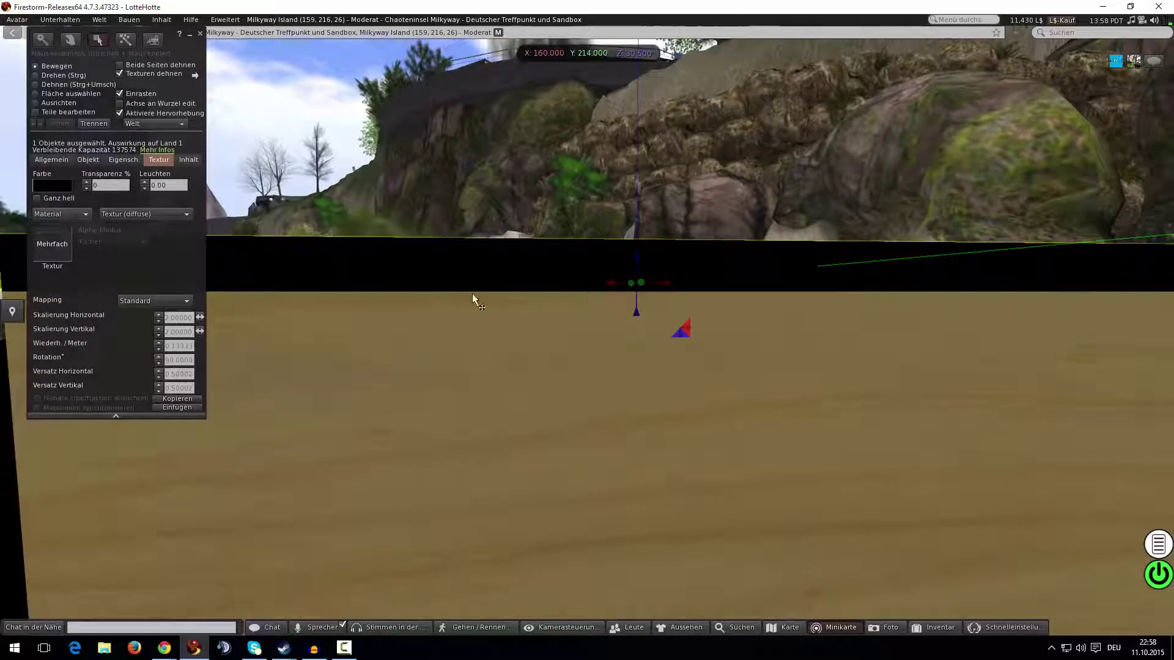
shift+drag(638, 267, 723, 287)
alt+drag(556, 392, 587, 306)
alt+drag(751, 441, 483, 362)
alt+drag(587, 330, 661, 440)
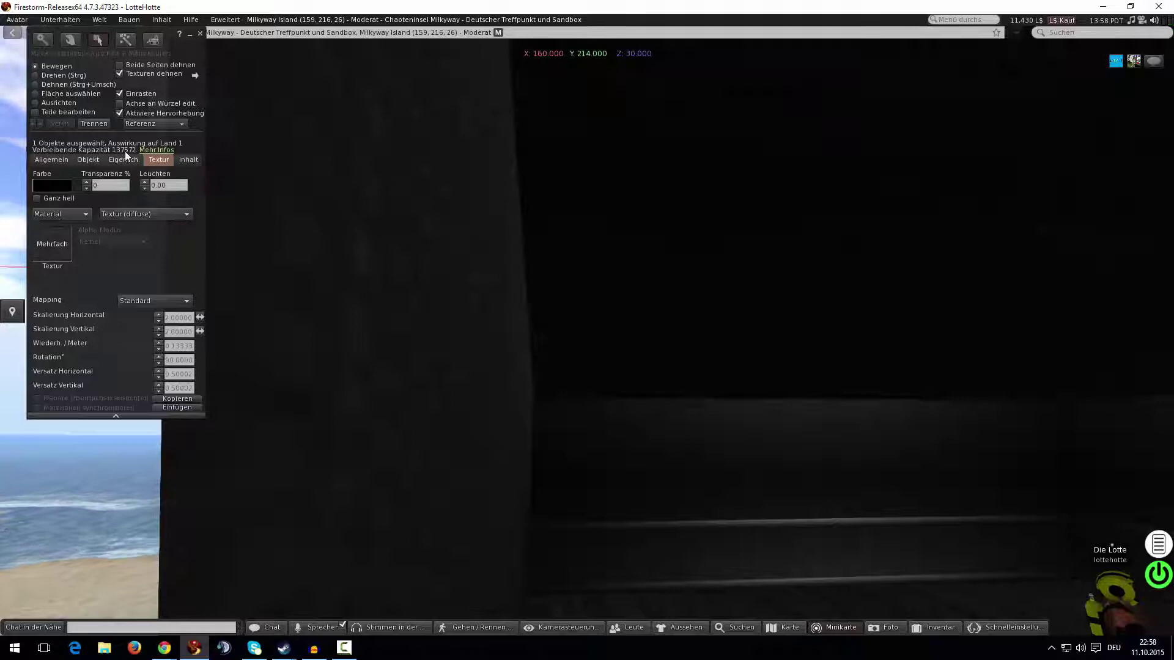
click(160, 124)
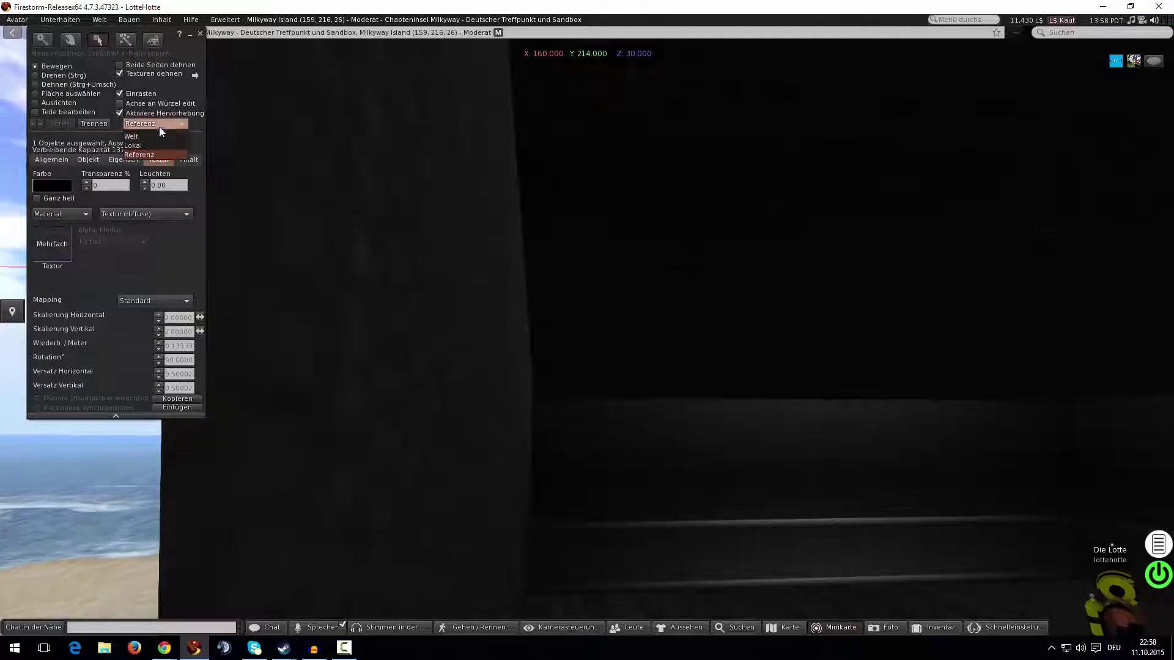
Try shortening the ceiling slab along X to 14 m by stretching one side.
key(ctrl+shift)
drag(459, 280, 605, 139)
ctrl+alt+drag(598, 187, 585, 327)
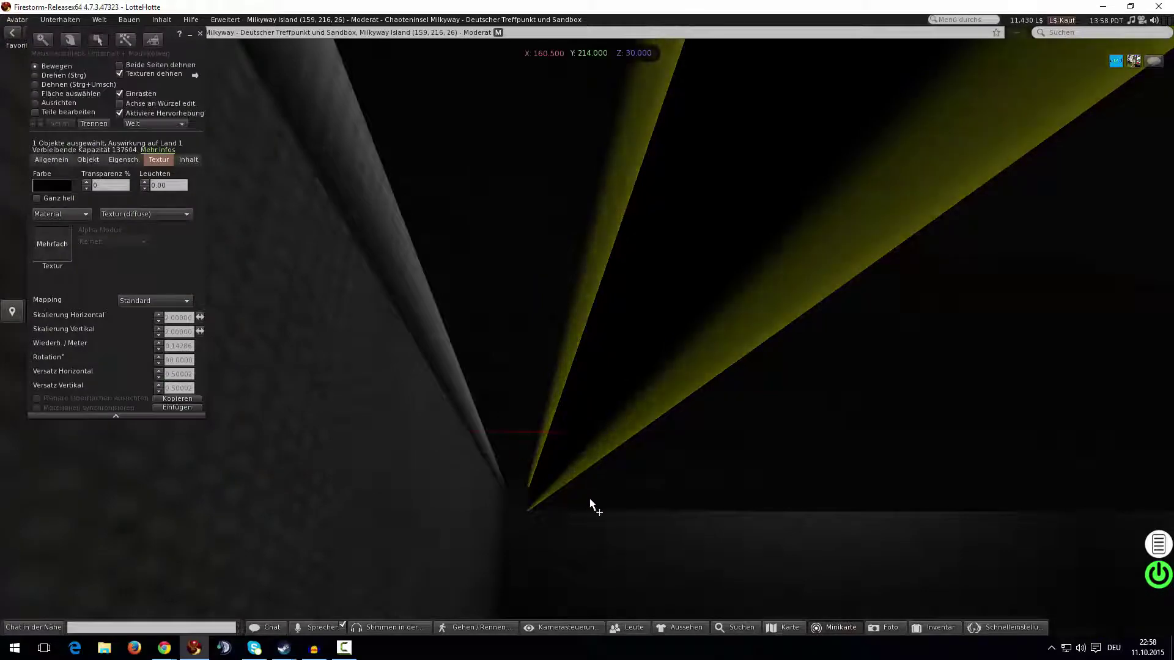
alt+drag(590, 499, 590, 532)
alt+drag(422, 318, 581, 324)
Try shortening the ceiling slab along Y to 19.5 m so its edge meets the wall.
drag(638, 223, 942, 220)
alt+drag(532, 318, 589, 324)
drag(518, 315, 547, 199)
mouse_move(547, 200)
ctrl+alt+mouse_down()
mouse_move(569, 250)
mouse_move(554, 220)
ctrl+alt+mouse_up()
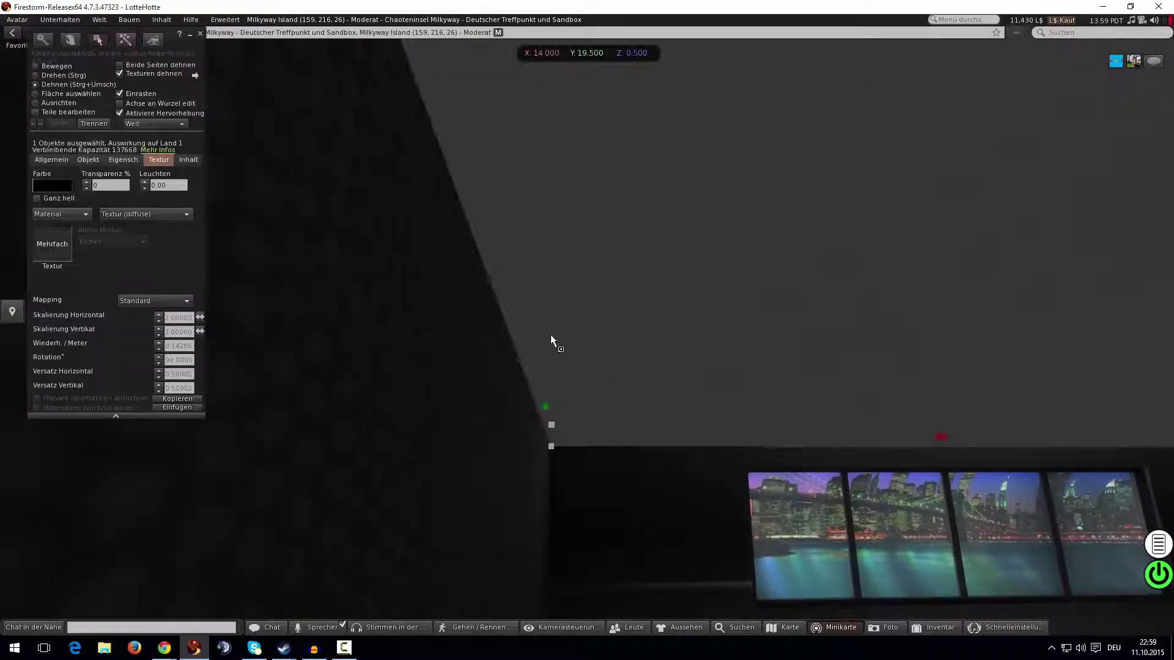
drag(539, 403, 583, 291)
ctrl+alt+drag(604, 338, 584, 367)
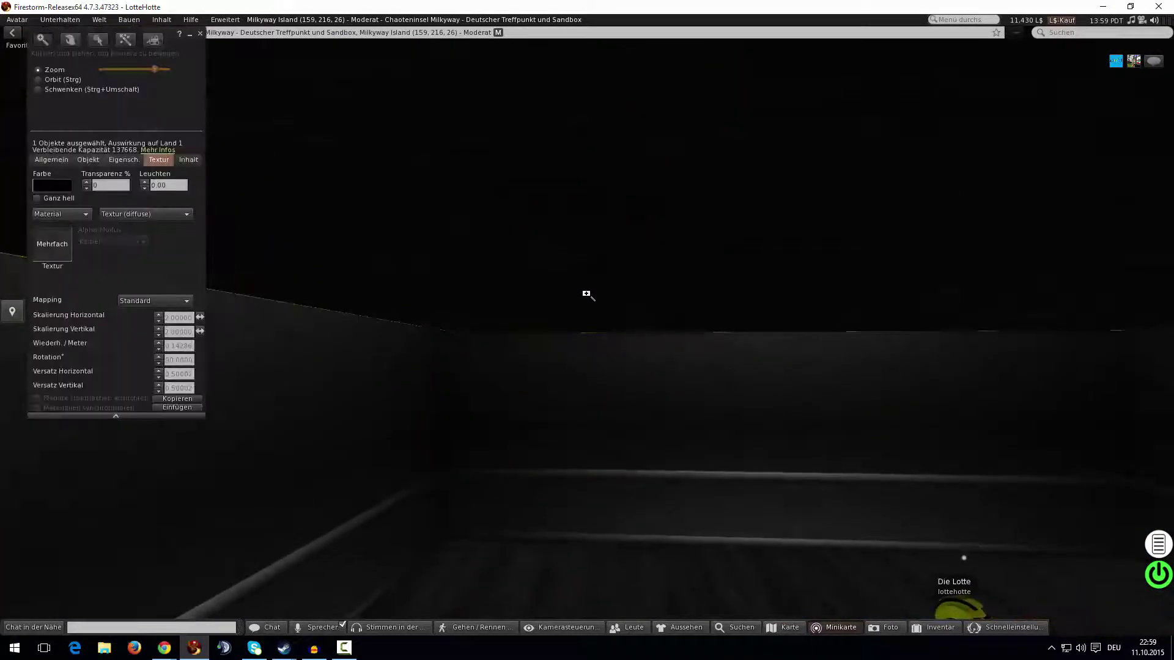
Check the slab's edges at the walls, enable stretching on both sides and undo the slab's size changes.
alt+drag(586, 294, 533, 323)
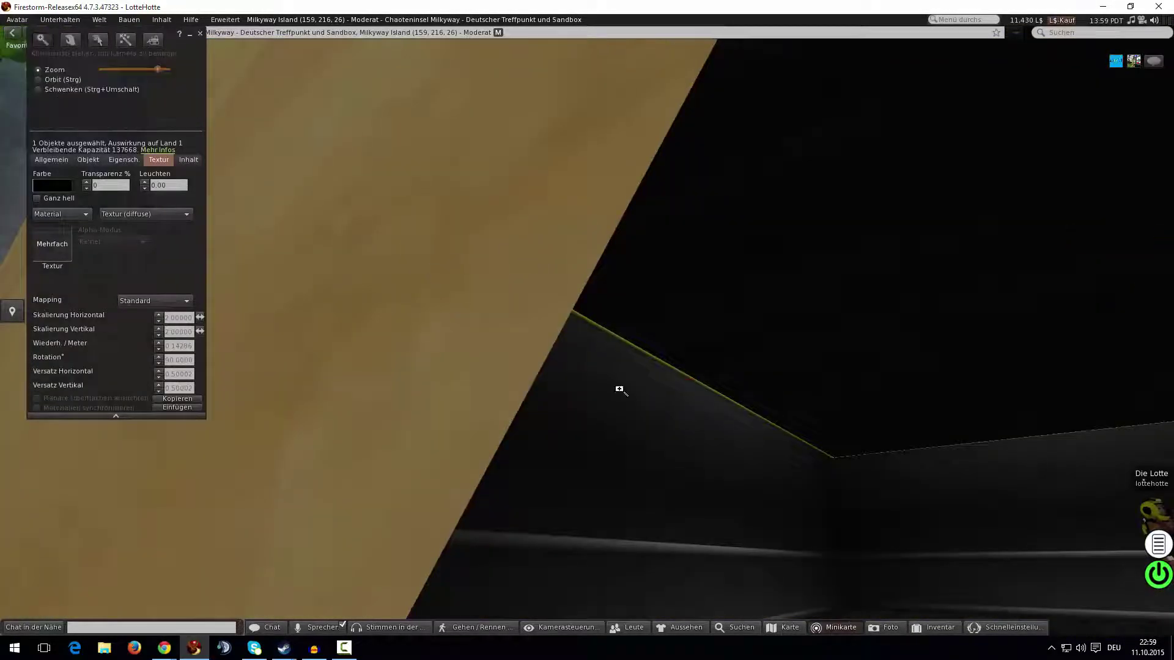
ctrl+alt+drag(619, 389, 495, 311)
alt+drag(236, 330, 217, 127)
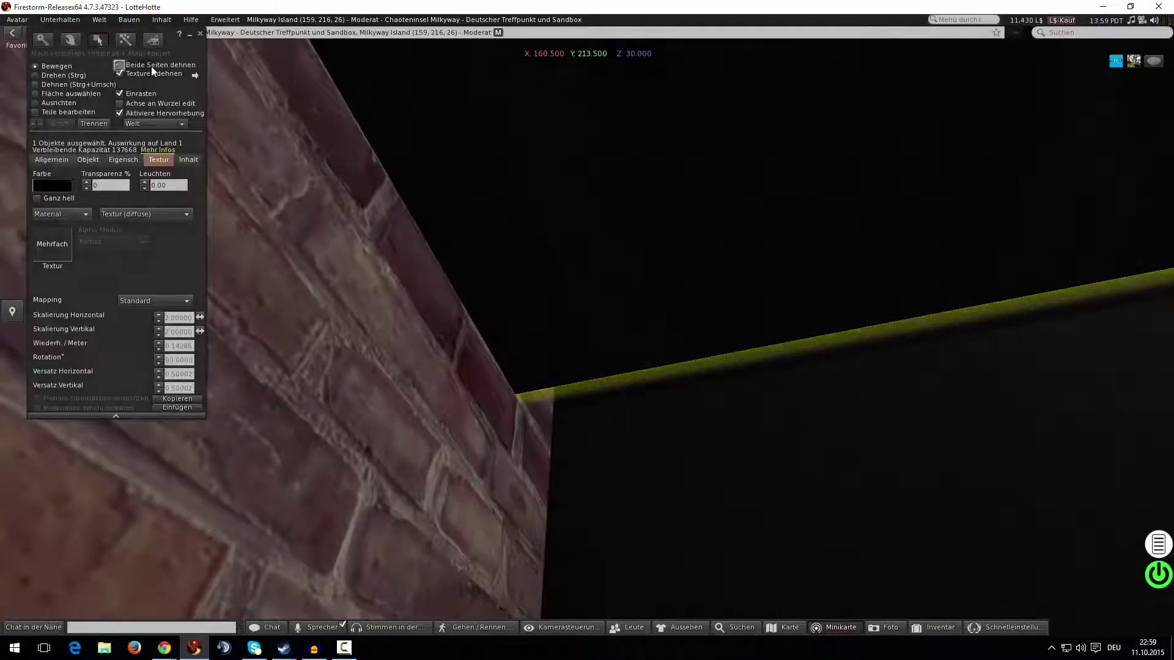
alt+drag(733, 358, 596, 354)
key(ctrl)
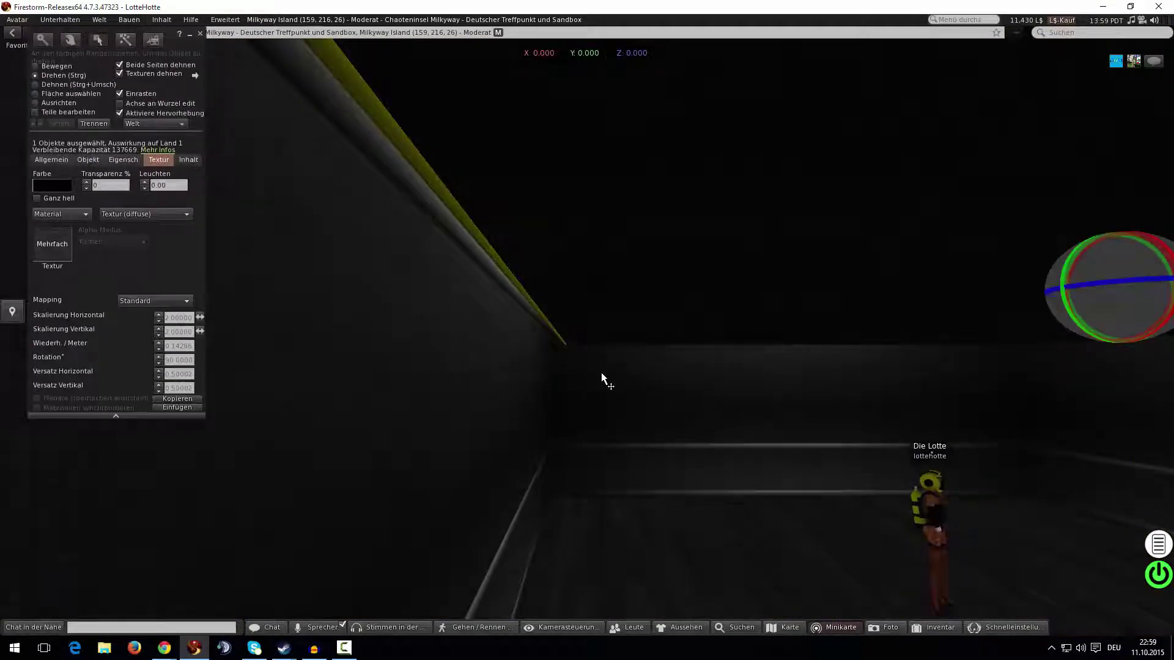
key(ctrl+z)
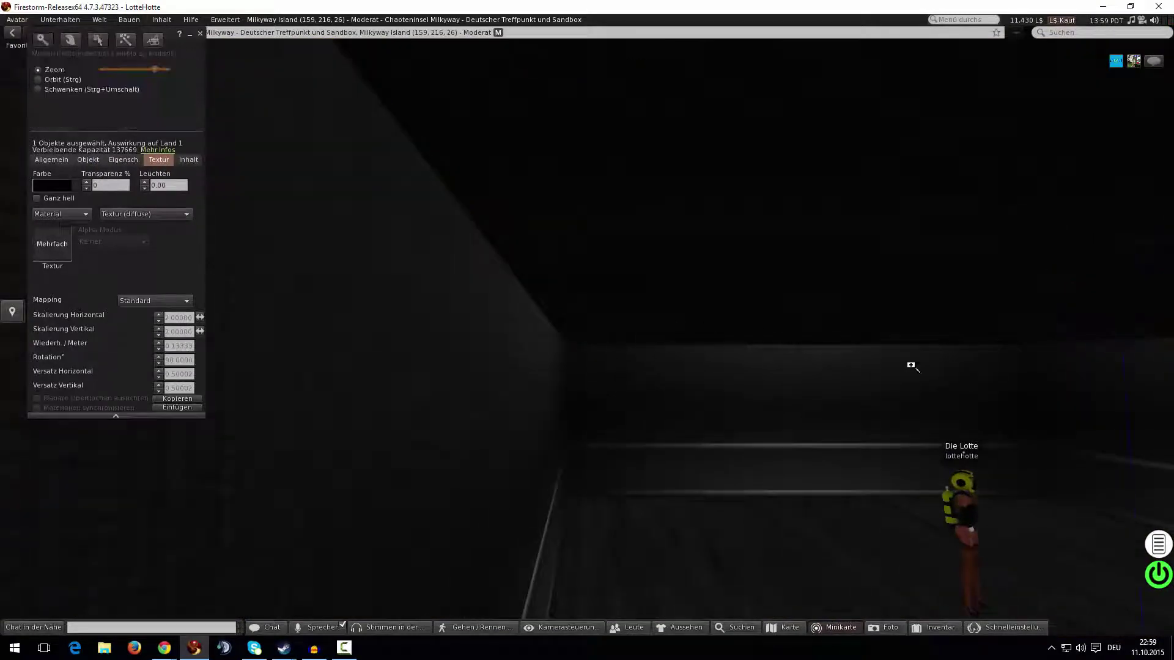
Shrink the ceiling slab along Y to 19.5 m, stretching both sides evenly at the brick wall.
alt+drag(911, 366, 433, 307)
key(Escape)
key(ctrl+shift)
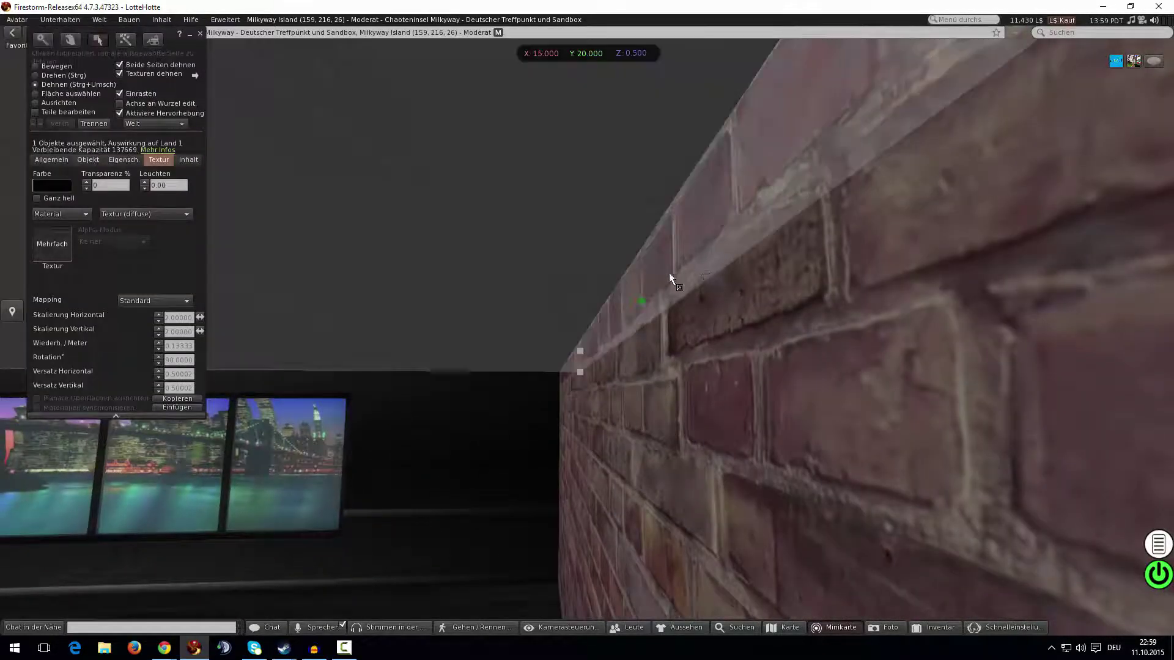
alt+drag(598, 248, 667, 318)
key(ctrl+shift)
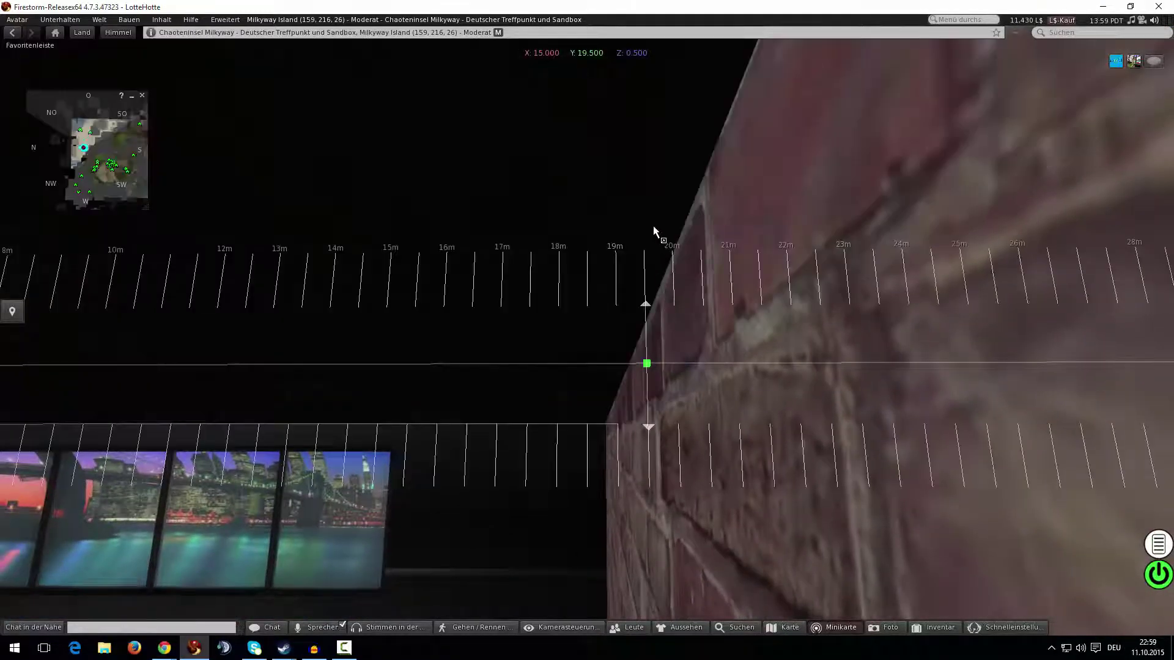
drag(610, 204, 591, 176)
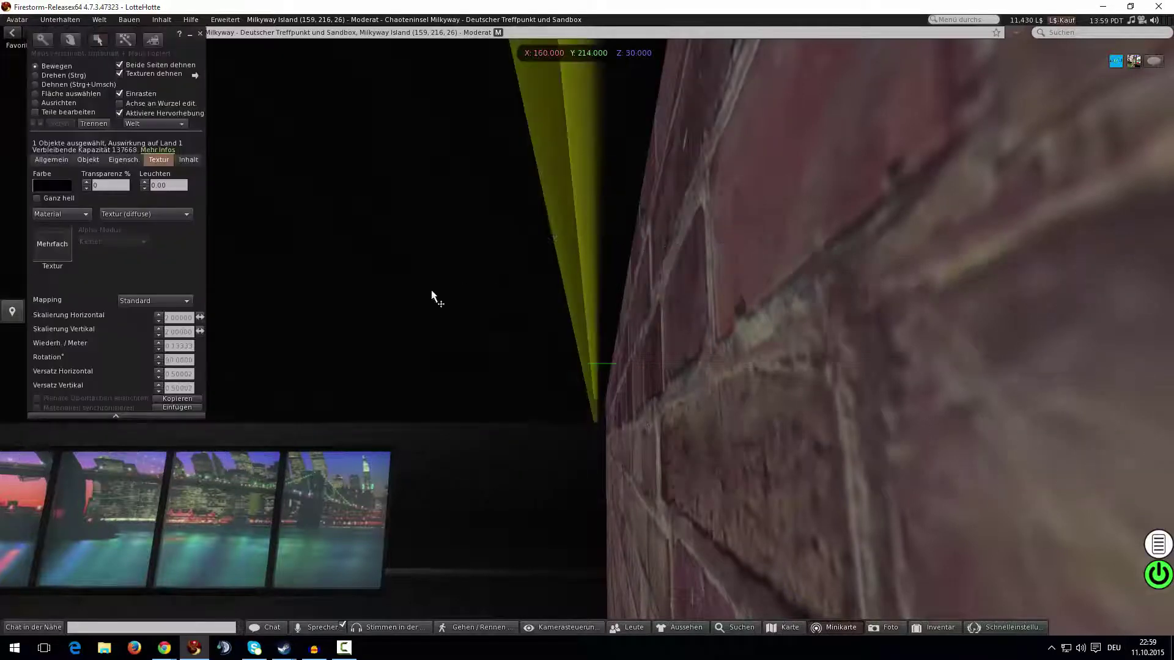
Shrink the ceiling slab along X to 13.5 m, stretching both sides evenly.
alt+drag(428, 318, 516, 277)
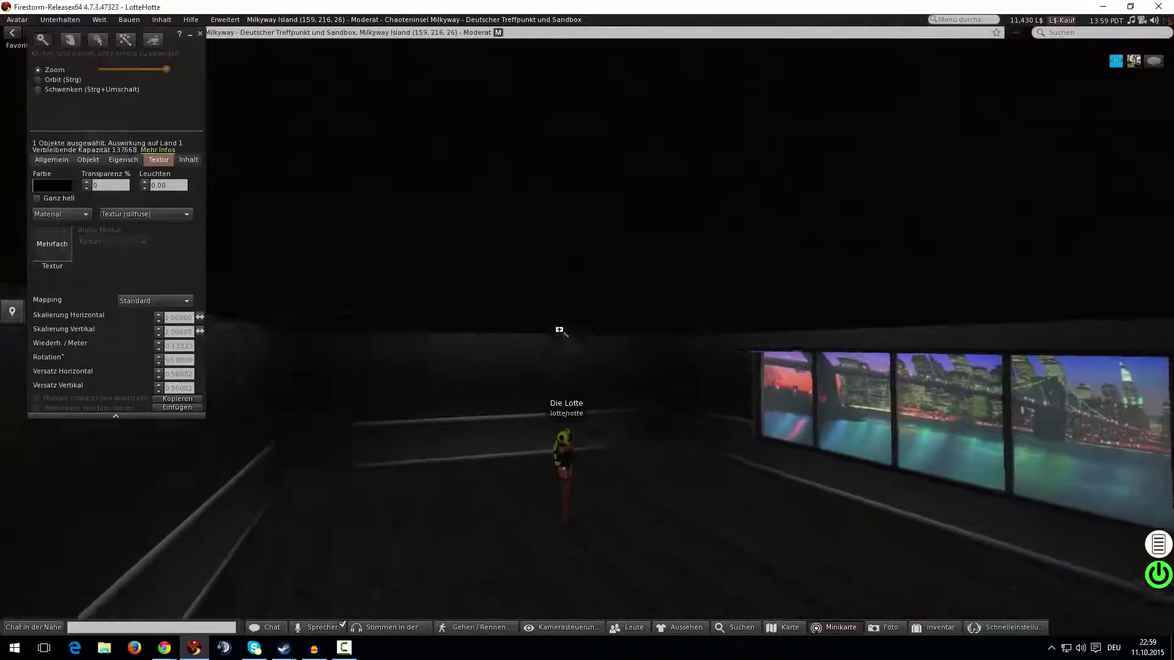
alt+drag(349, 354, 575, 345)
alt+drag(575, 345, 591, 344)
key(ctrl+shift)
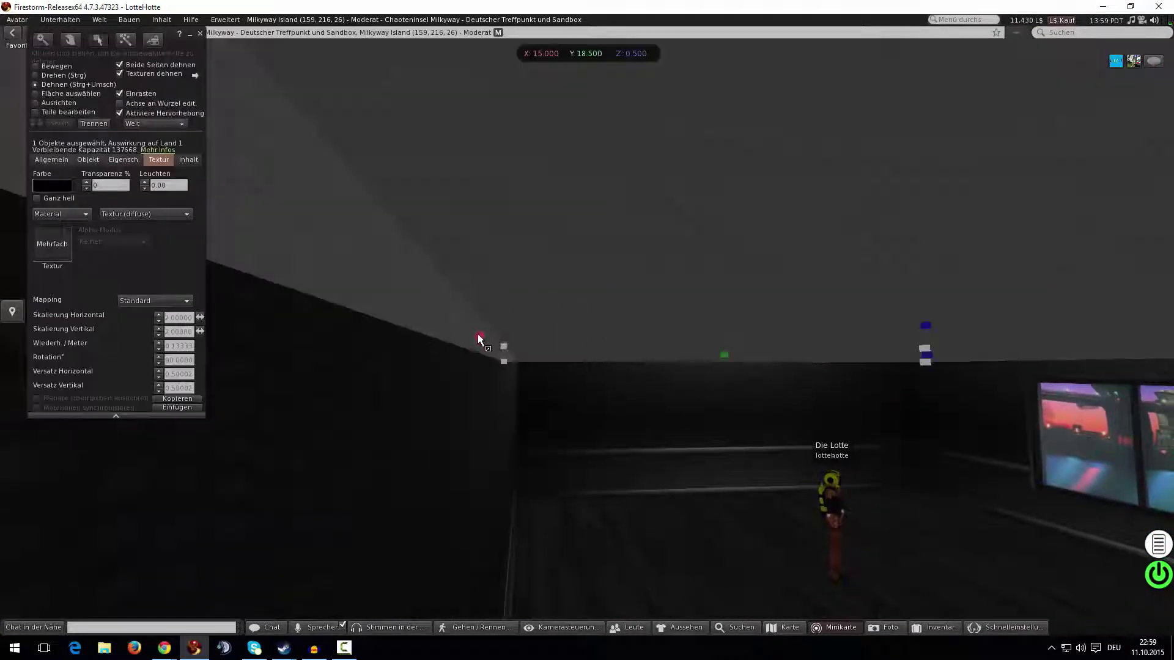
ctrl+shift+drag(478, 334, 486, 293)
ctrl+shift+drag(522, 219, 453, 235)
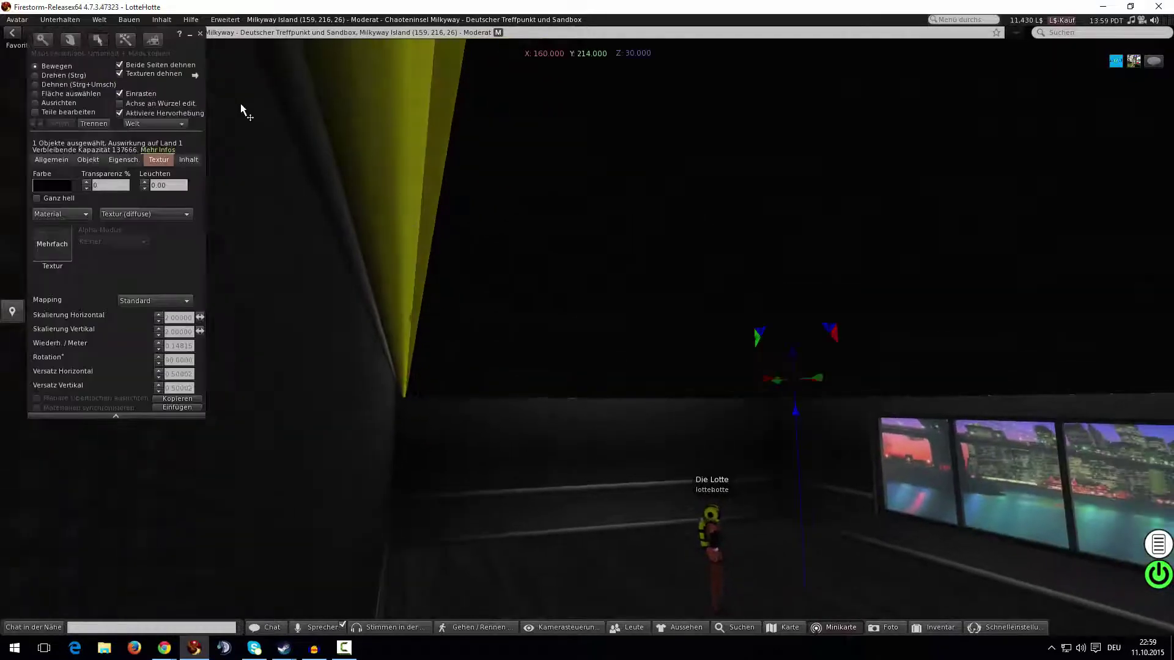
Leave object editing and inspect the ceiling's edges along the dark walls and in the room corners.
click(200, 34)
alt+drag(587, 331, 878, 466)
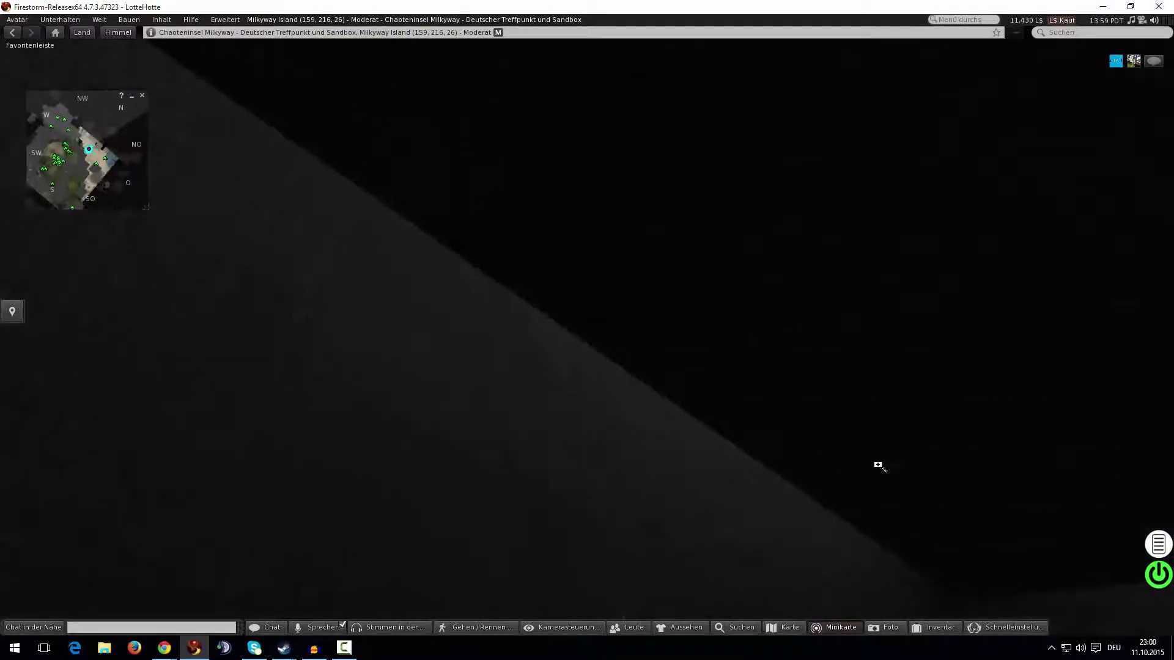
alt+click(878, 467)
alt+drag(729, 430, 697, 440)
key(Left)
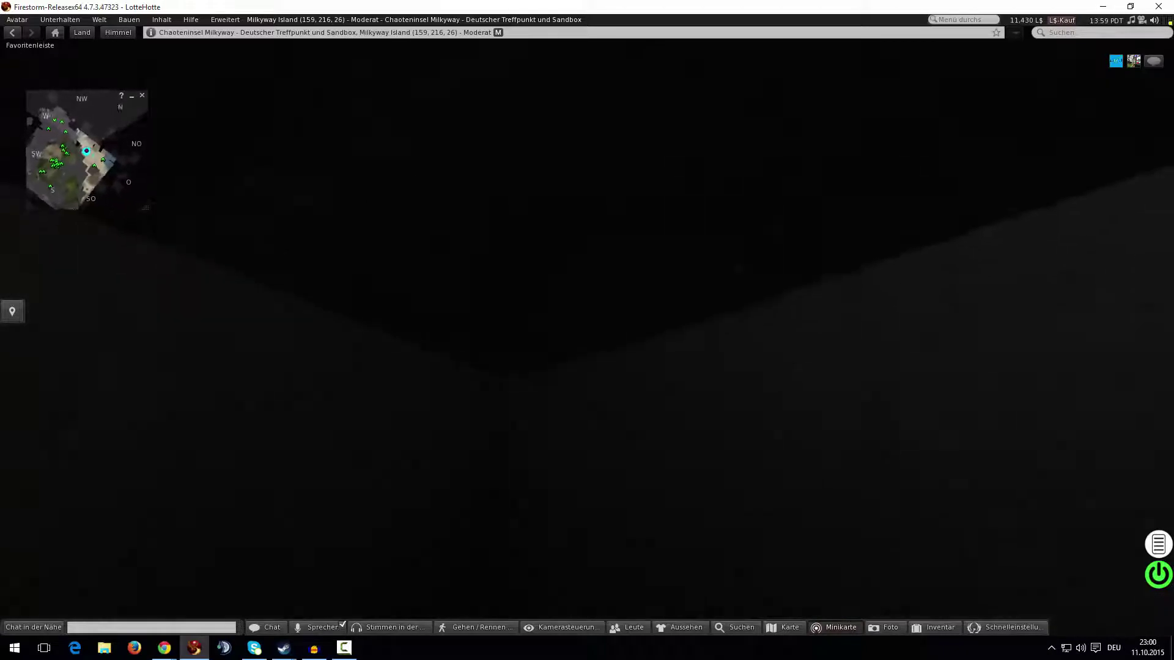
key(Left)
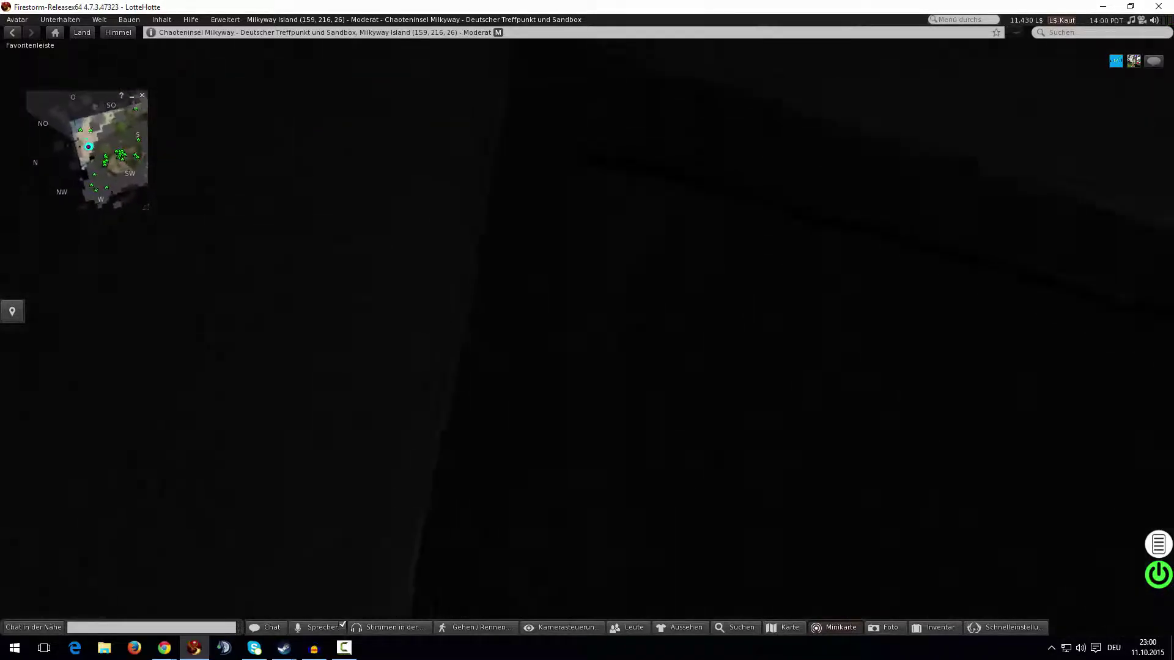
key(Left)
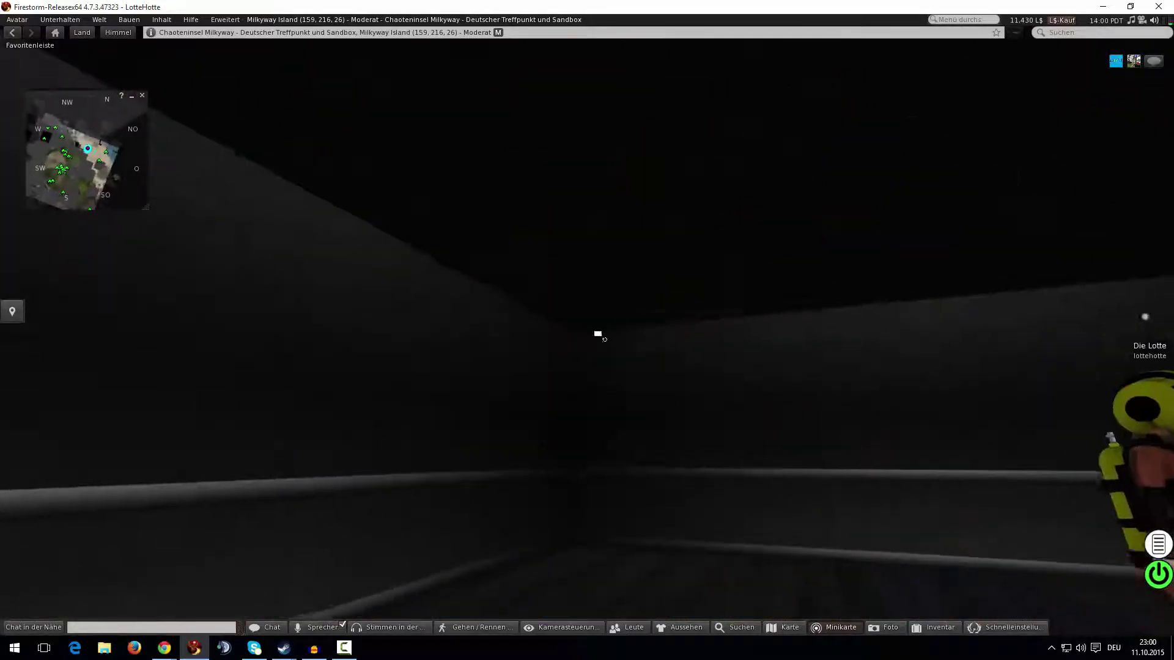
key(Left)
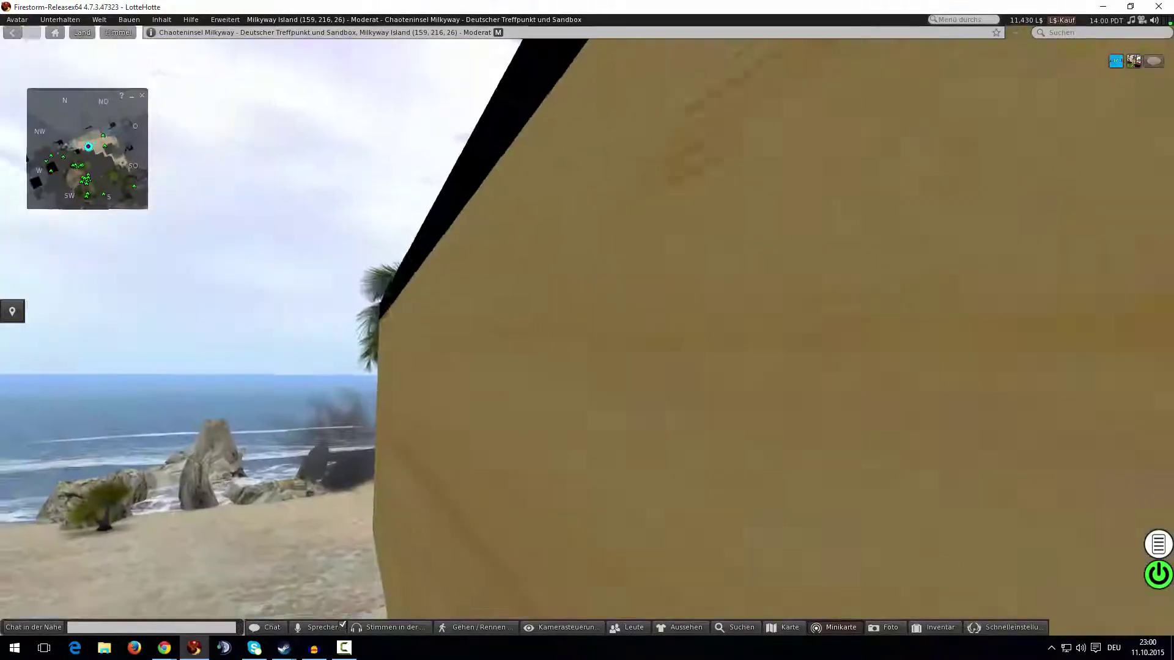
Select the ceiling slab for editing, lower it to a height of about 28.49 m and check its edge beside the wall.
right_click(608, 296)
click(644, 324)
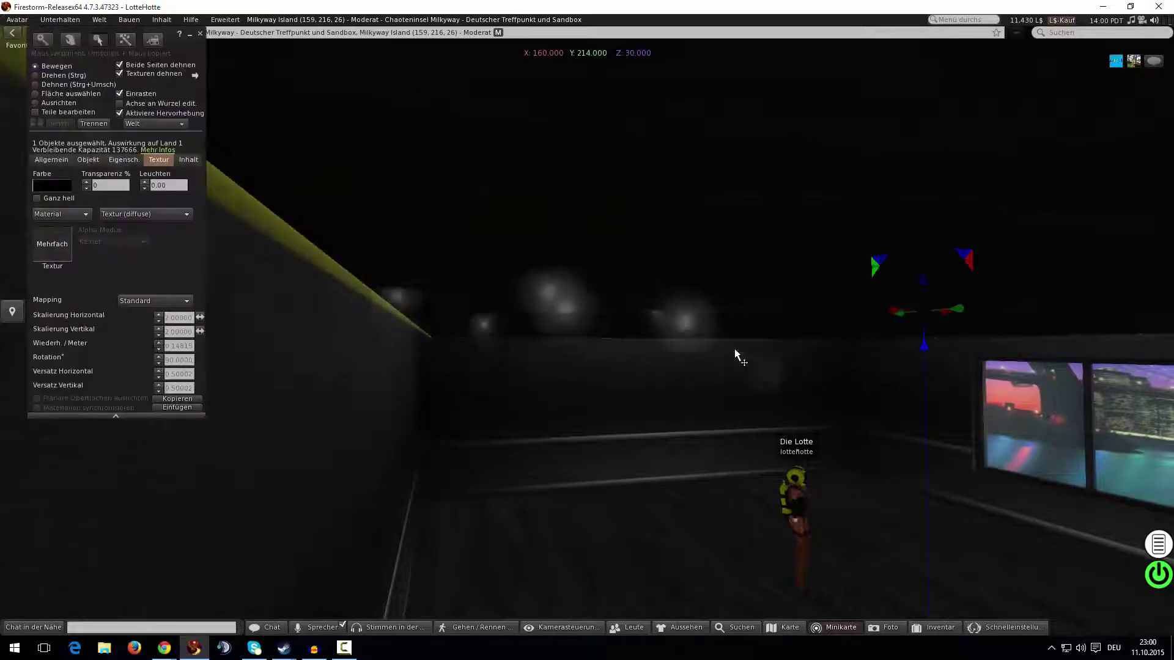
drag(928, 295, 940, 414)
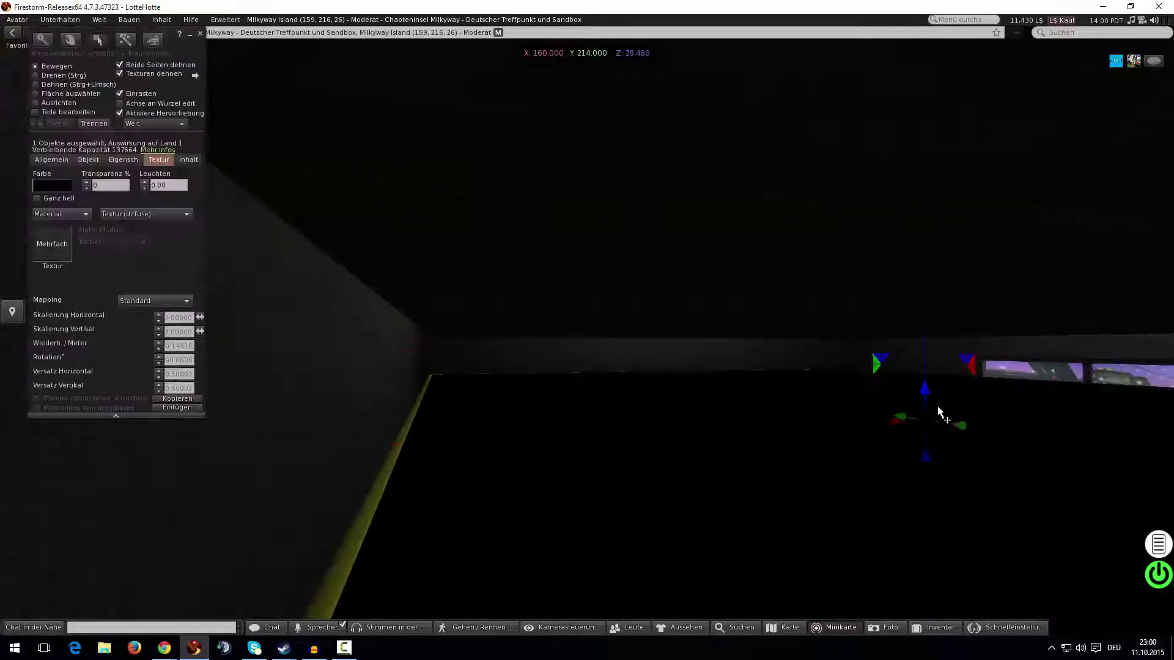
alt+drag(548, 487, 588, 486)
alt+drag(469, 333, 607, 338)
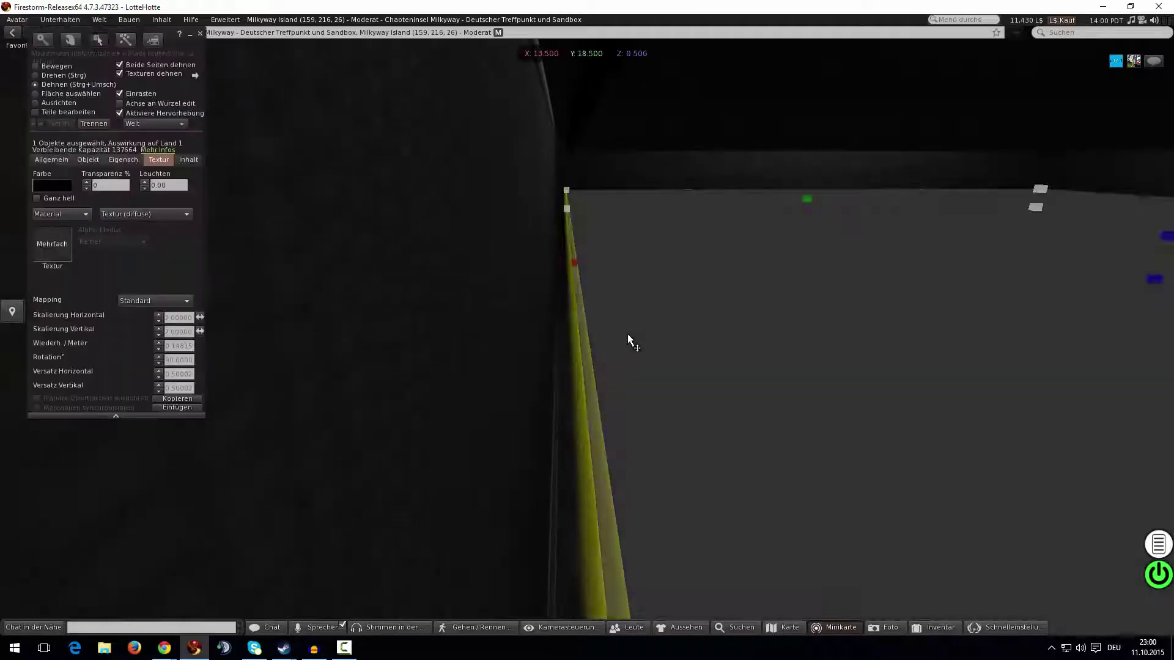
key(ctrl+shift)
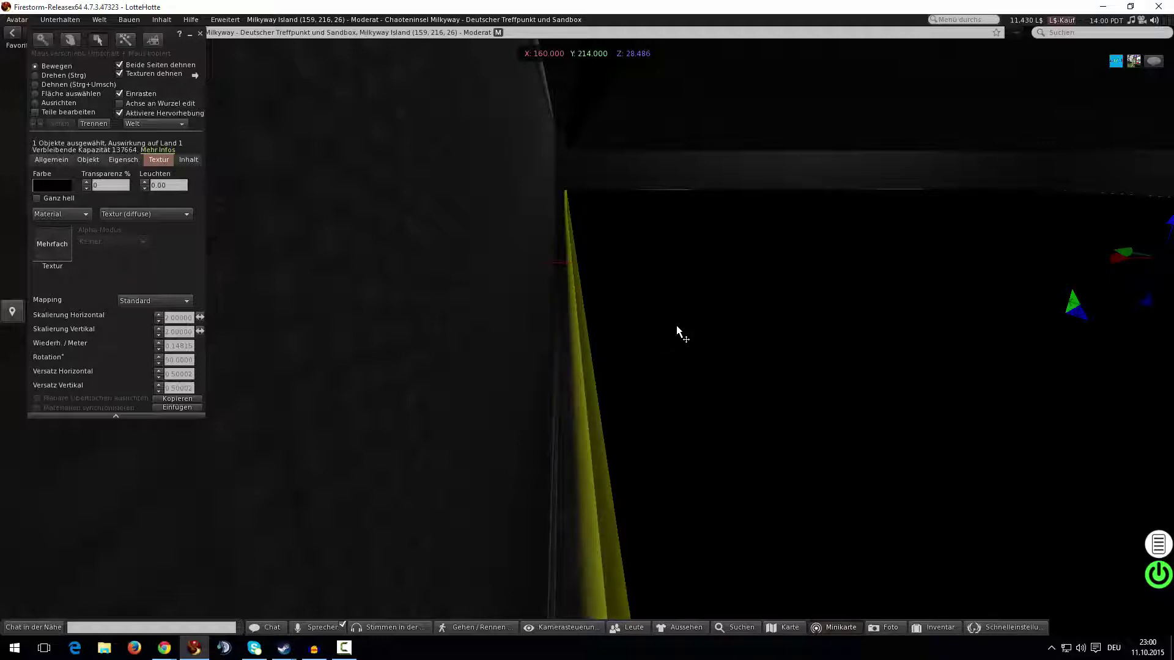
alt+click(789, 271)
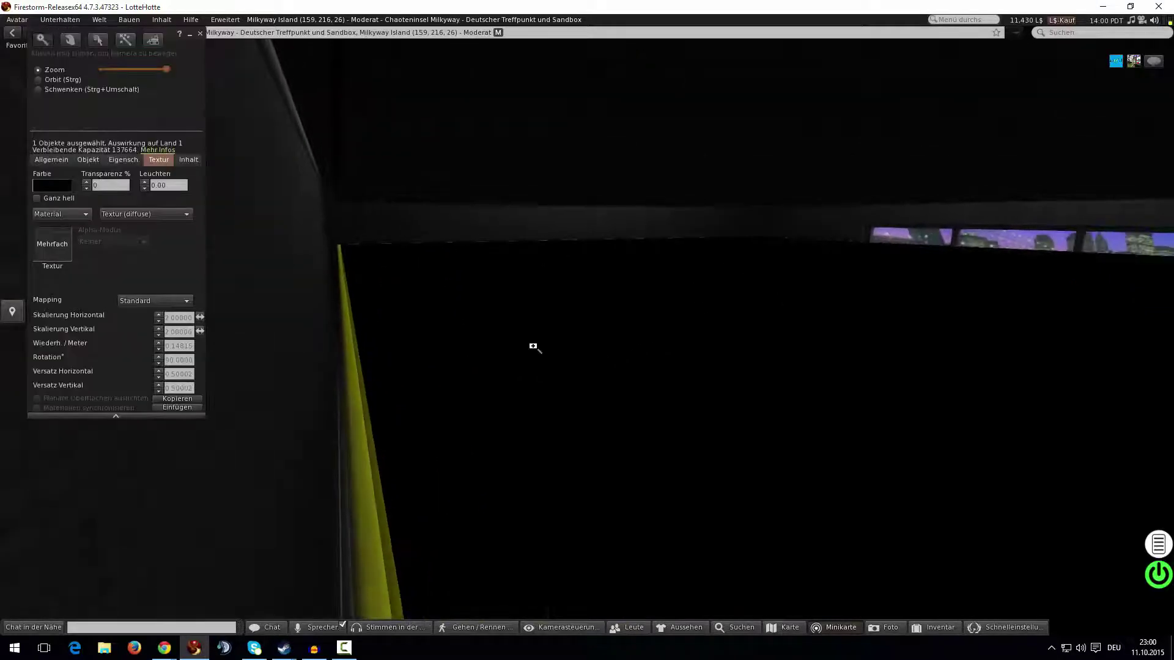
click(163, 647)
click(206, 600)
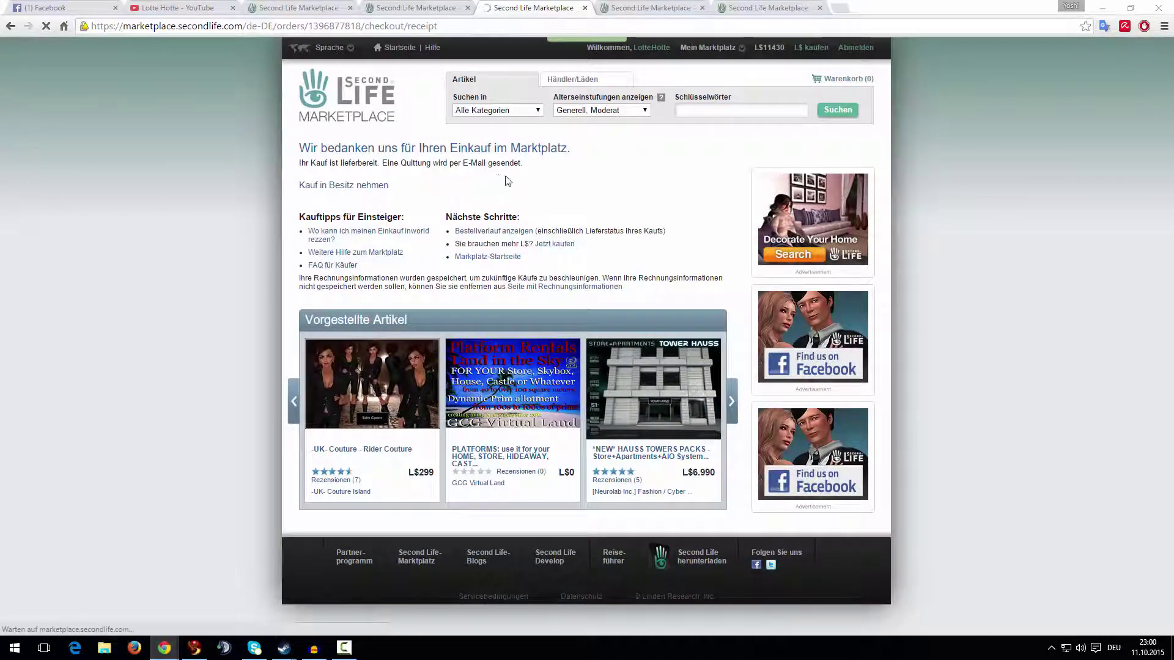
key(alt+Tab)
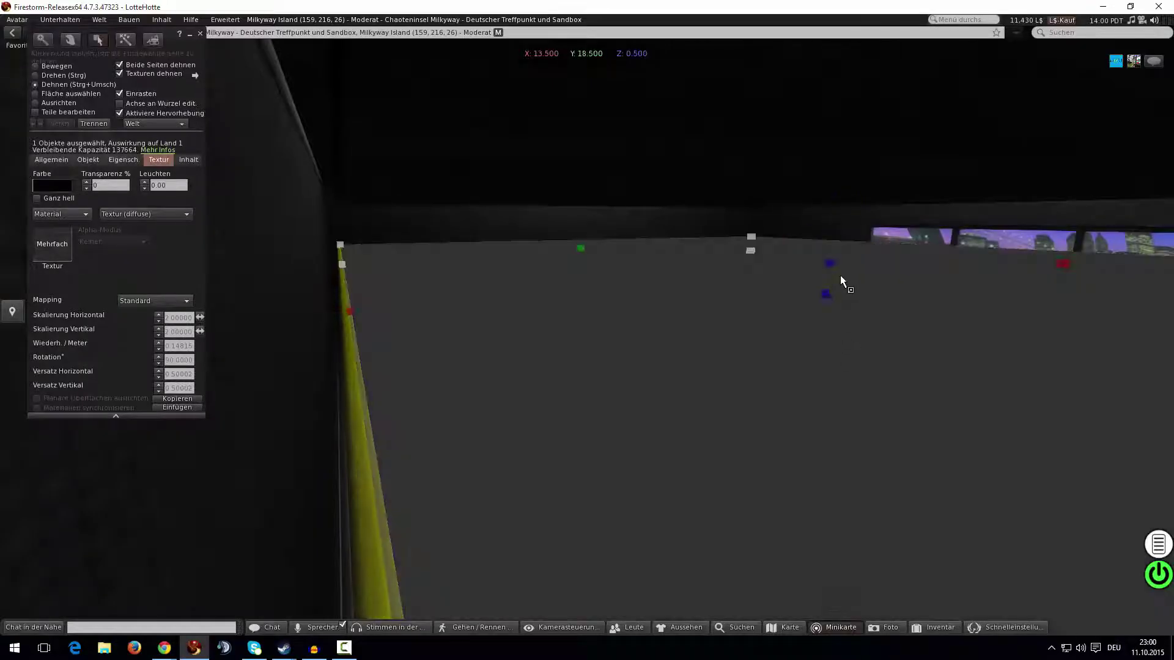
Thin the ceiling slab to about 0.12 m and stretch it along X to 14 m.
mouse_move(830, 264)
mouse_down()
mouse_move(825, 312)
mouse_move(827, 276)
mouse_up()
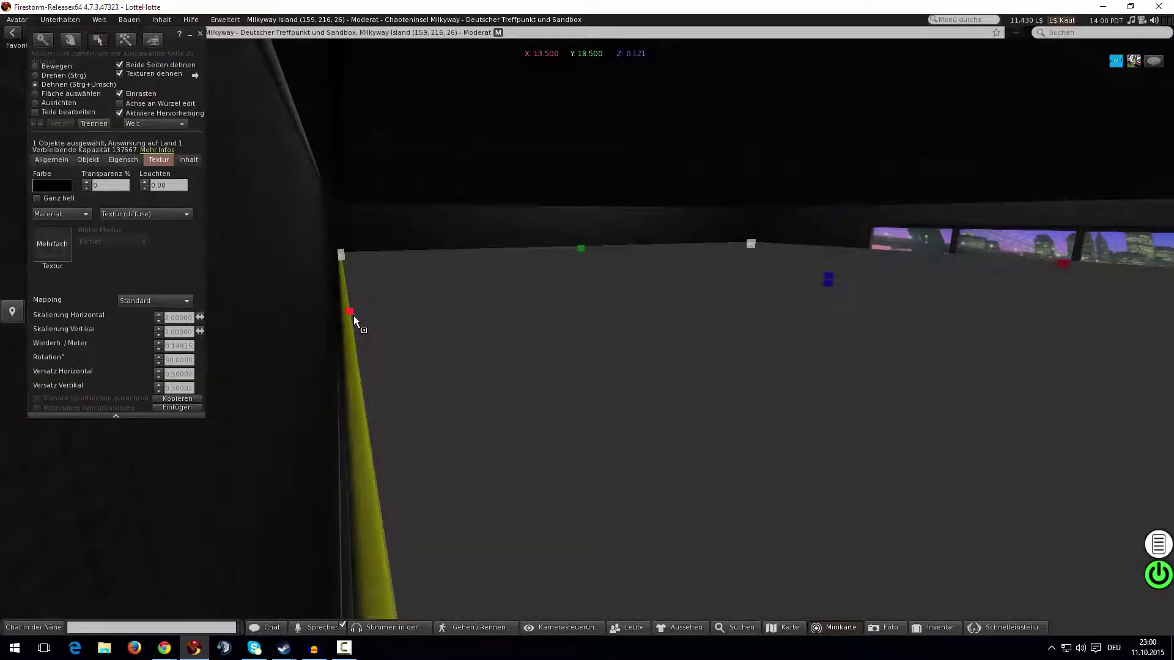
drag(353, 316, 300, 219)
alt+drag(485, 280, 582, 341)
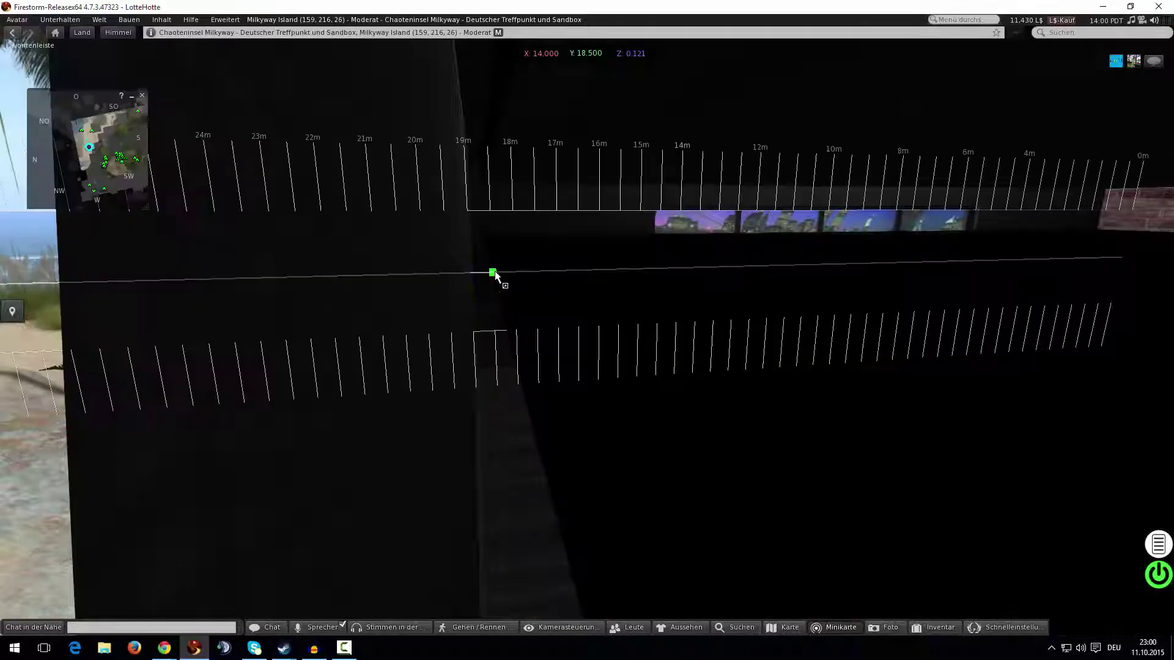
Lengthen the ceiling slab along Y toward the wall and set its exact Y size to 18.6 m.
drag(494, 272, 495, 272)
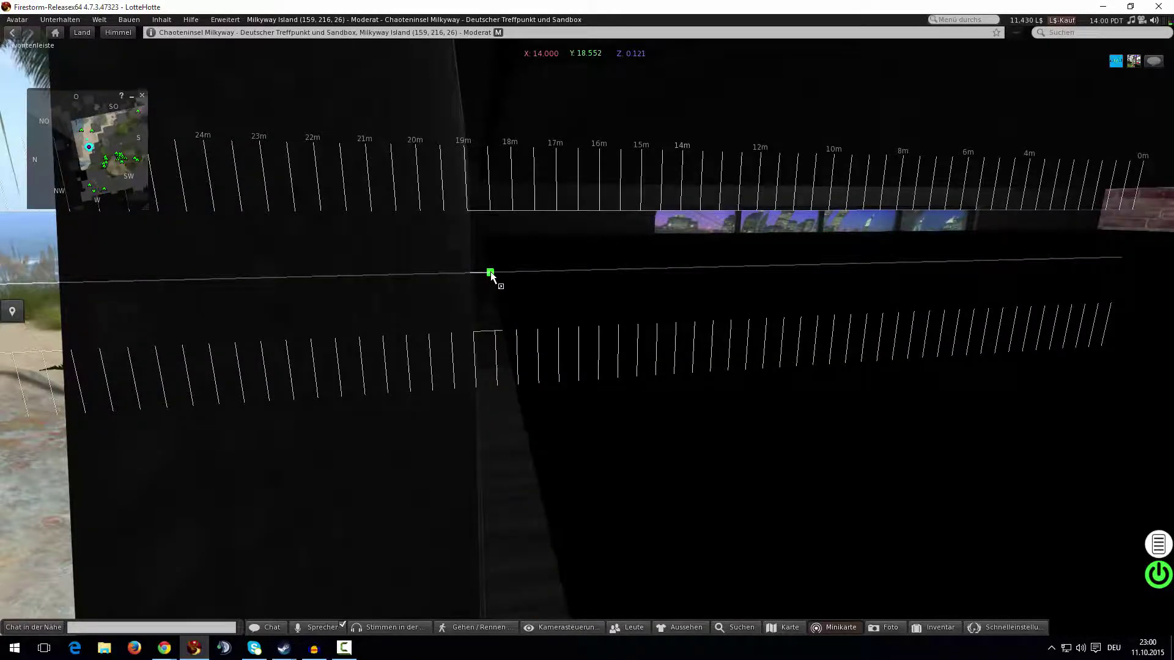
drag(489, 275, 489, 276)
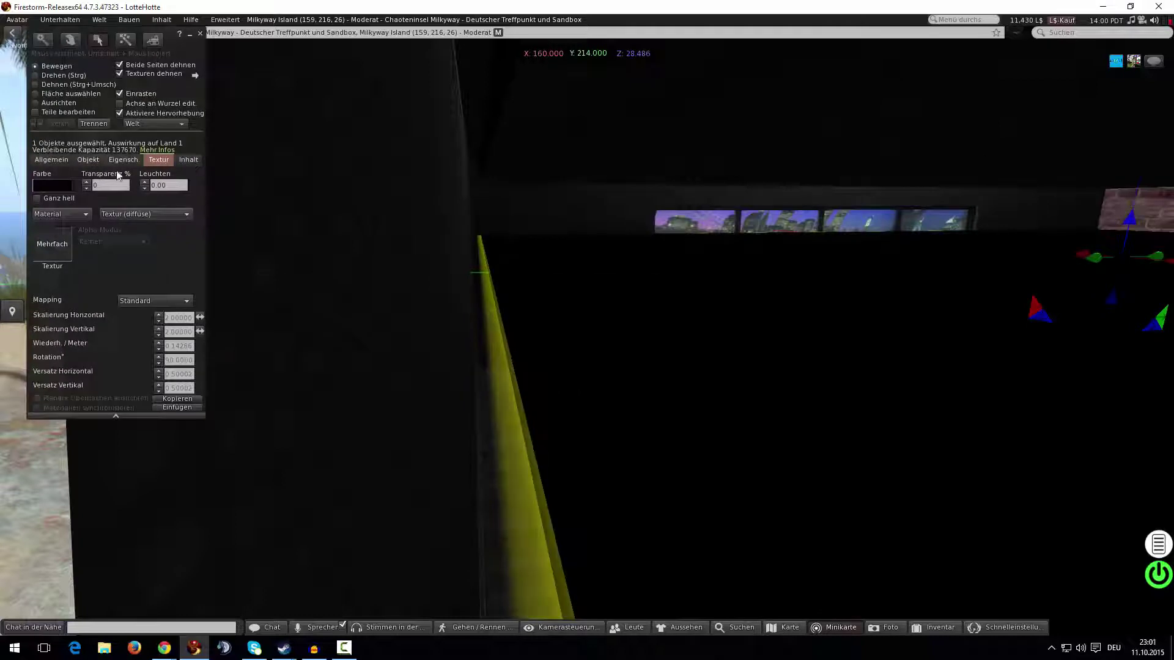
click(90, 161)
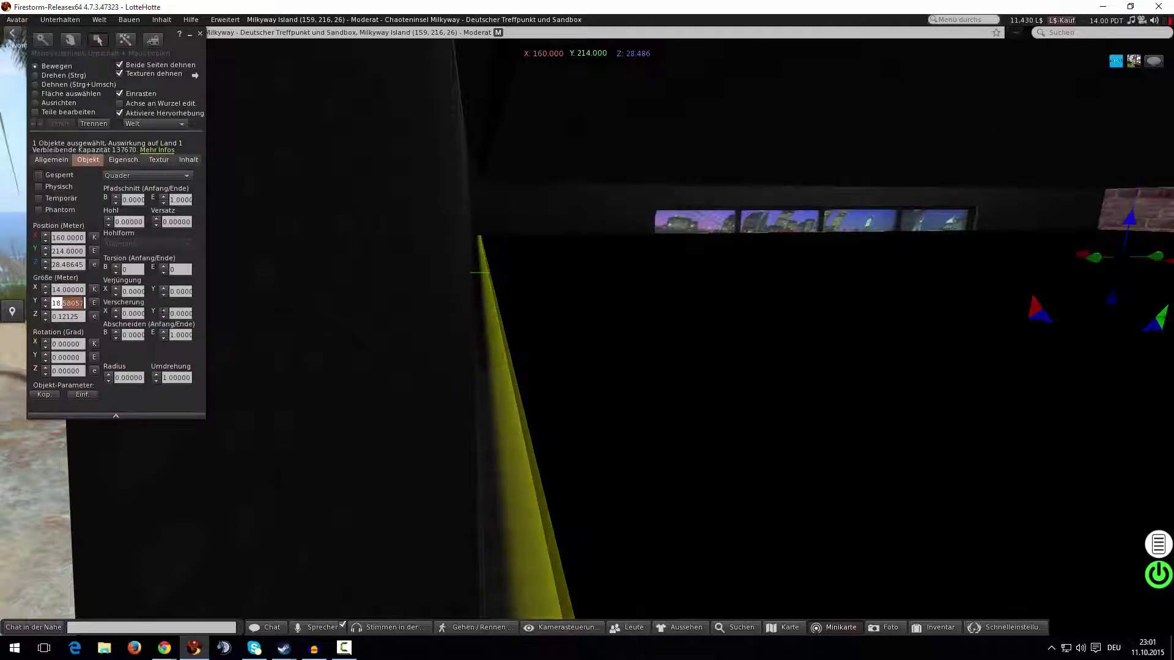
text(6)
key(Return)
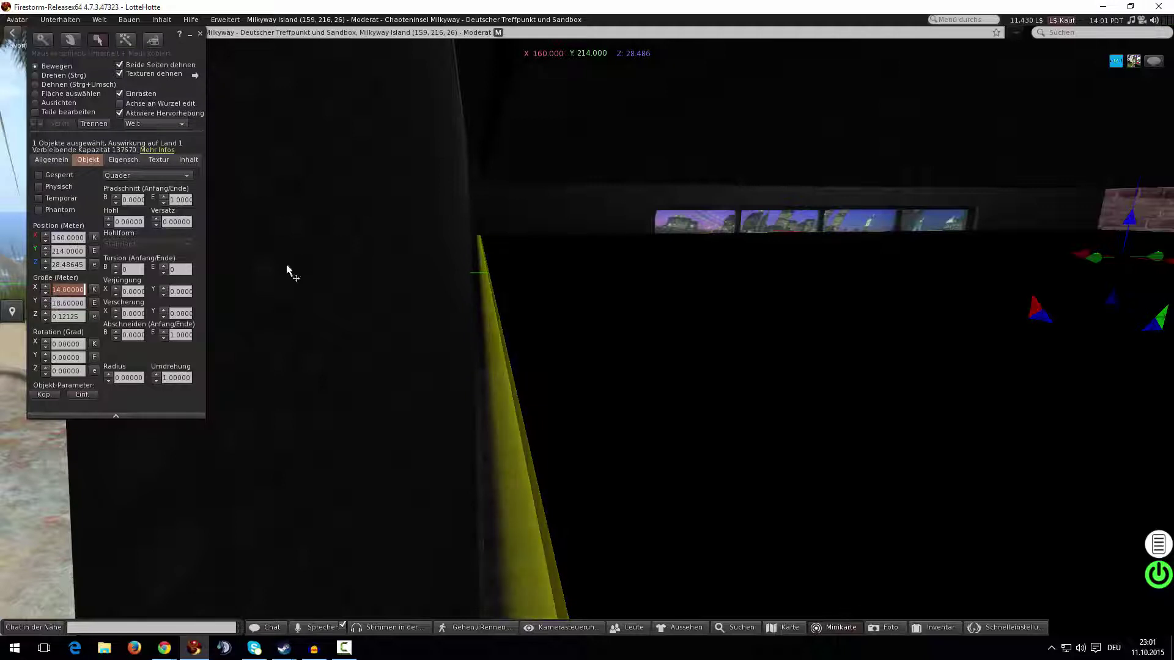
Set the ceiling slab's X size to 13.6 m.
click(579, 145)
click(554, 356)
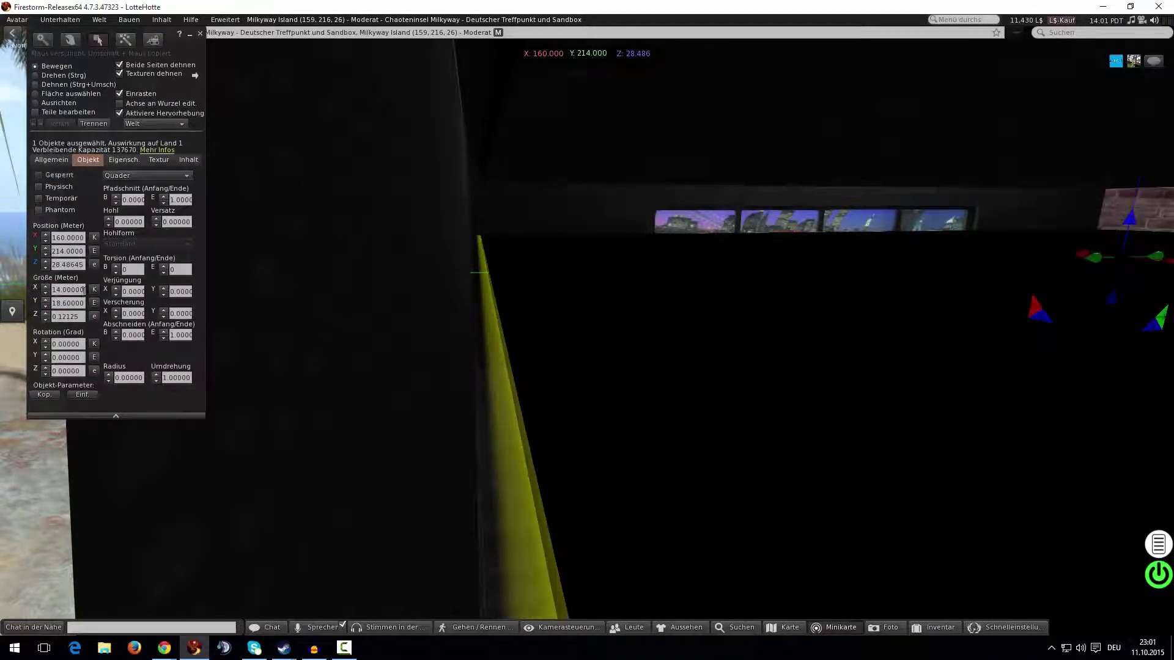
click(84, 290)
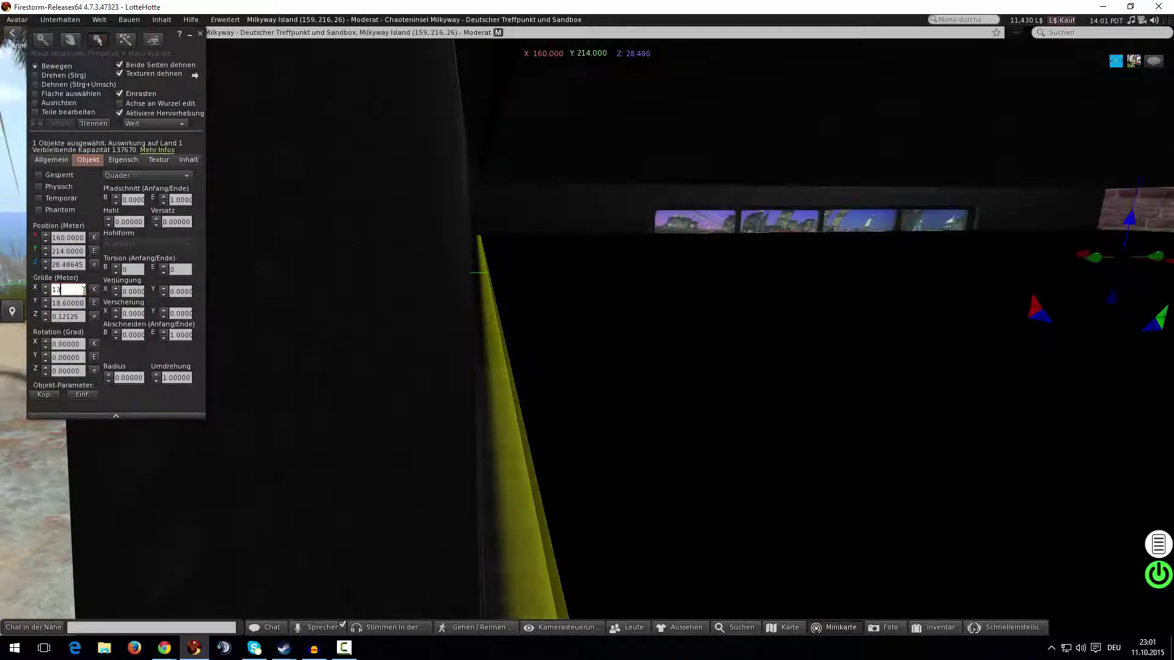
text(13.6)
key(Return)
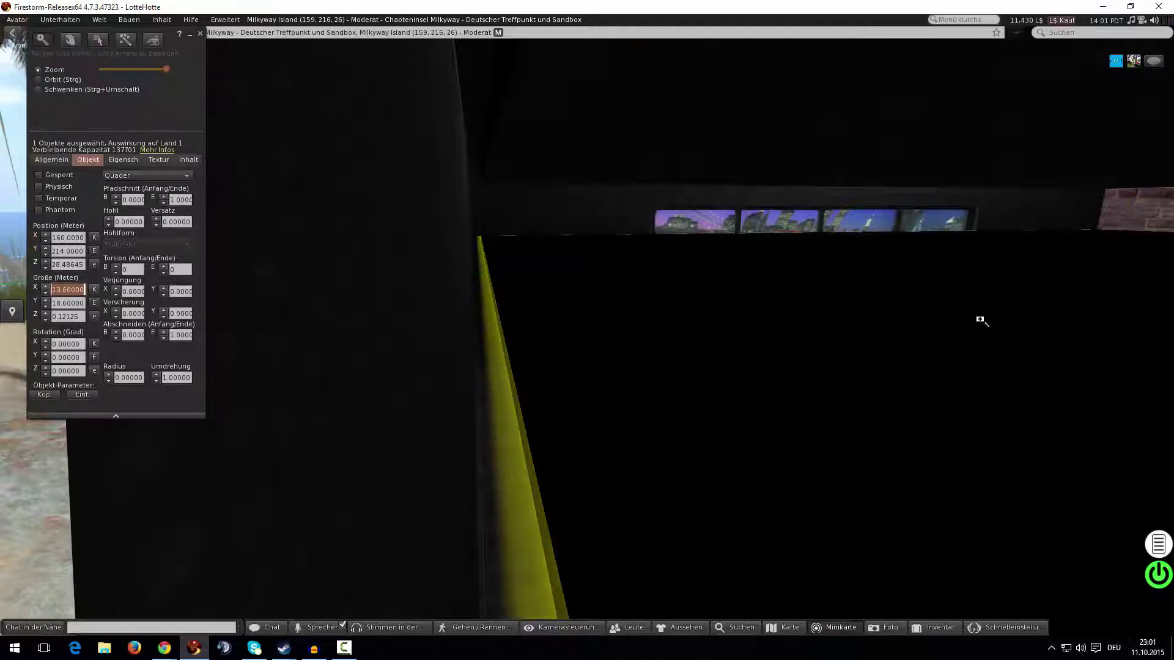
Move the ceiling slab back up above the brick wall, placing it at a height of about 29.43 m.
drag(1127, 244, 1123, 153)
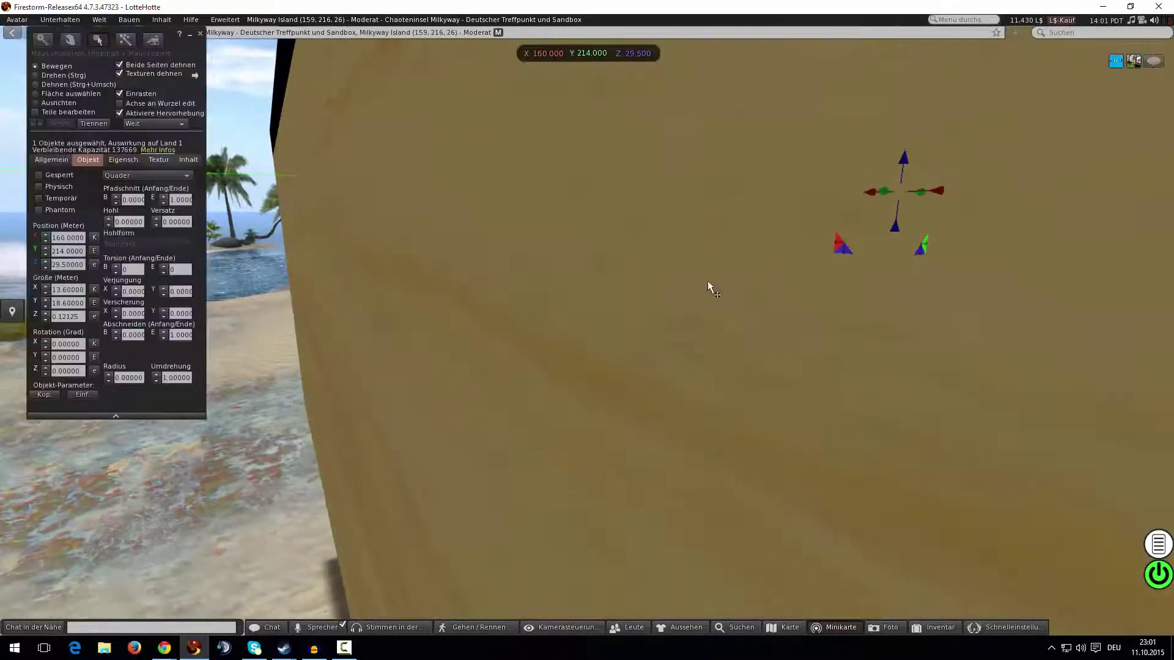
ctrl+alt+drag(707, 280, 368, 368)
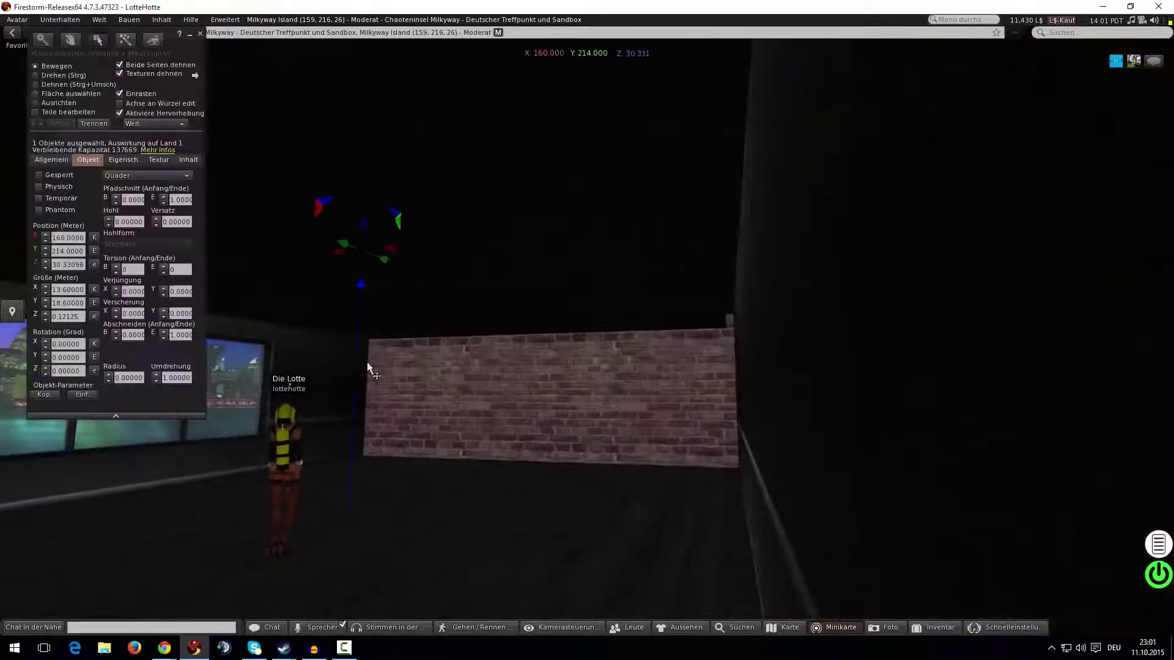
click(362, 290)
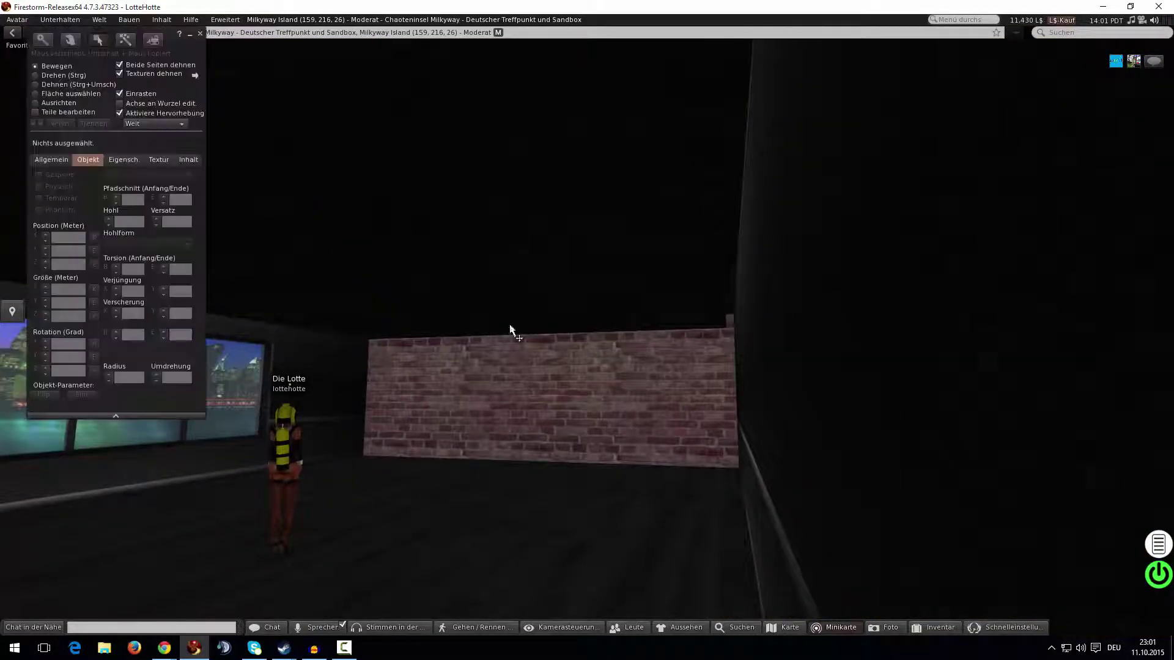
alt+drag(712, 269, 585, 329)
click(557, 349)
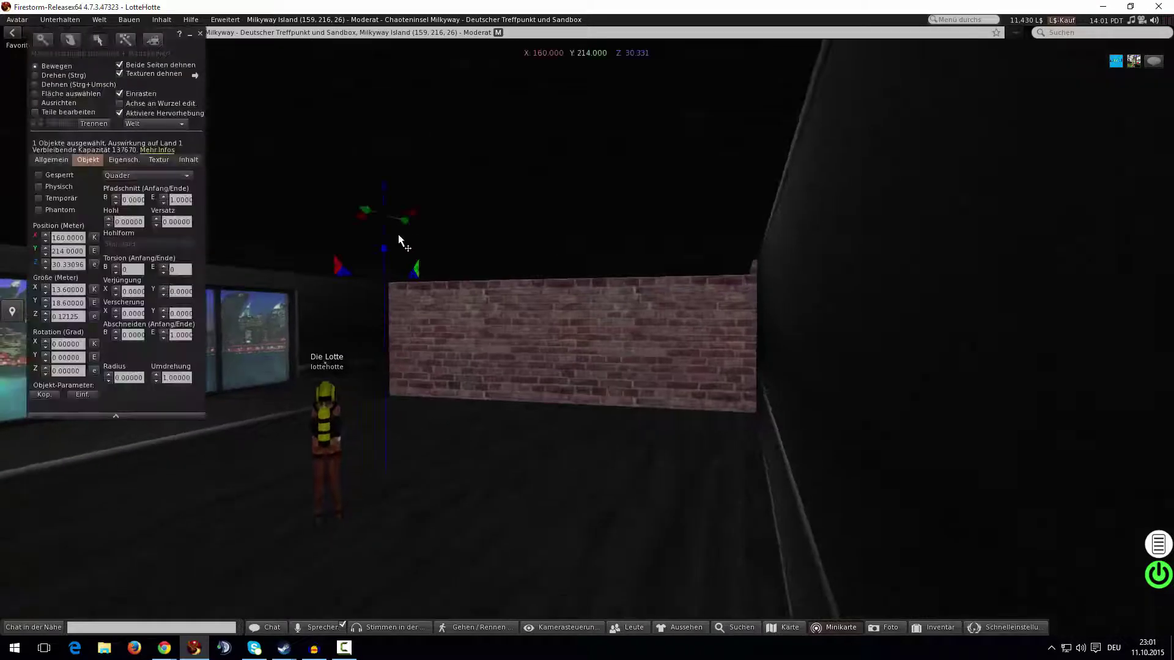
drag(384, 249, 383, 299)
Change the ceiling slab's colour to white and replace its parquet texture with the blank texture.
click(159, 160)
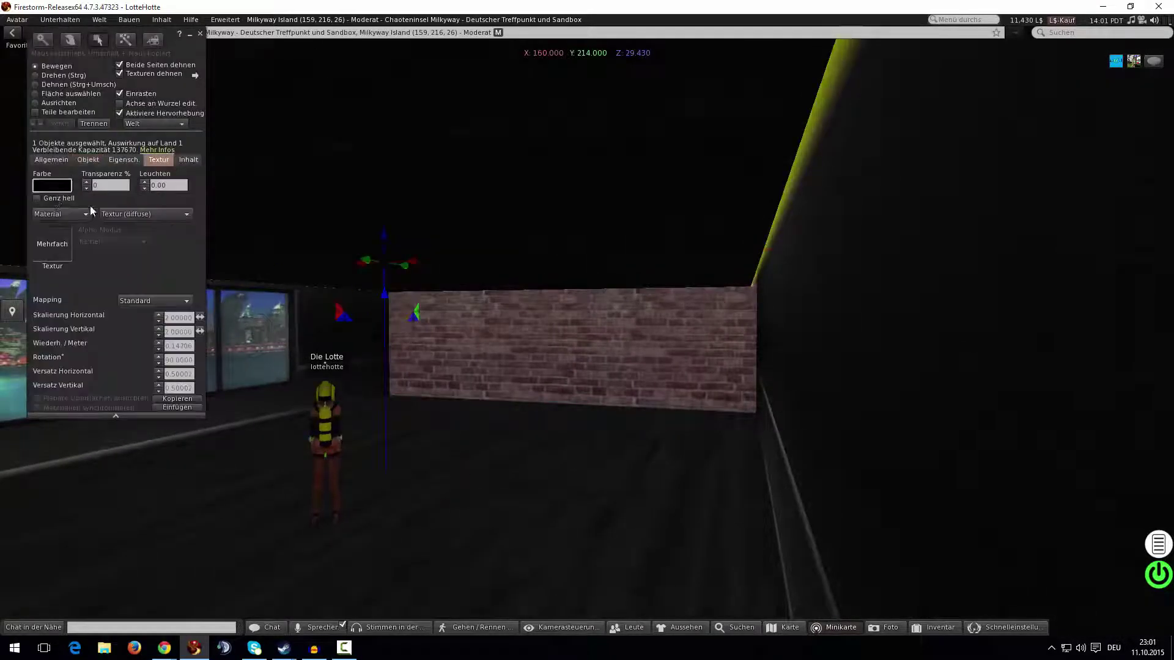
click(46, 185)
drag(470, 85, 468, 24)
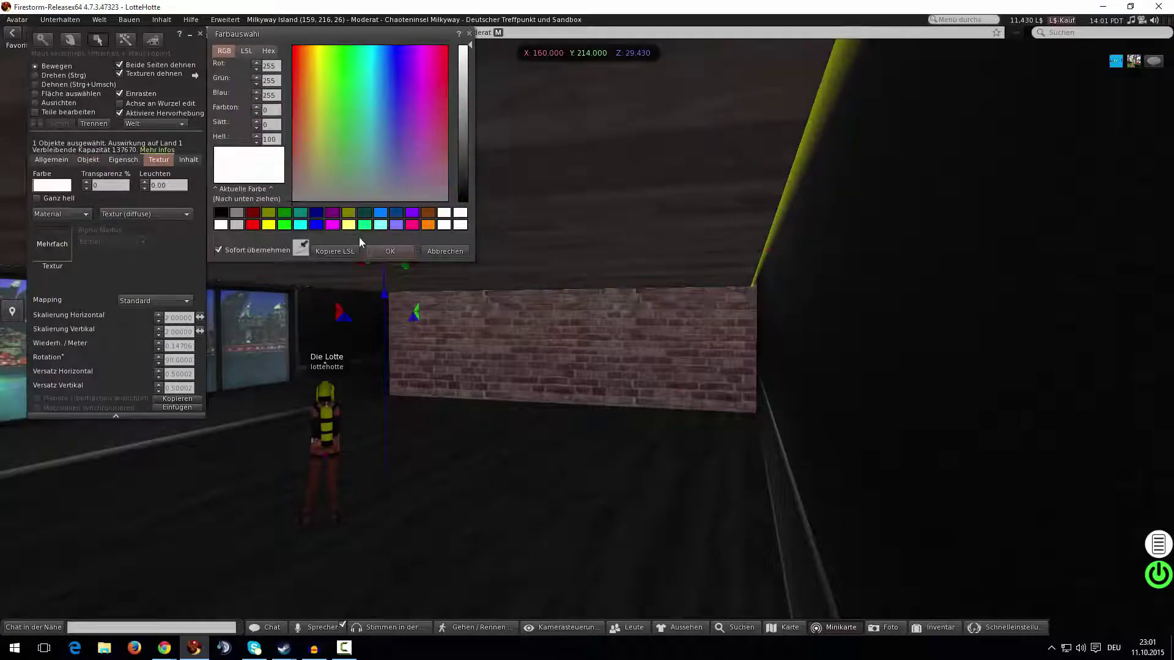
click(380, 251)
click(53, 248)
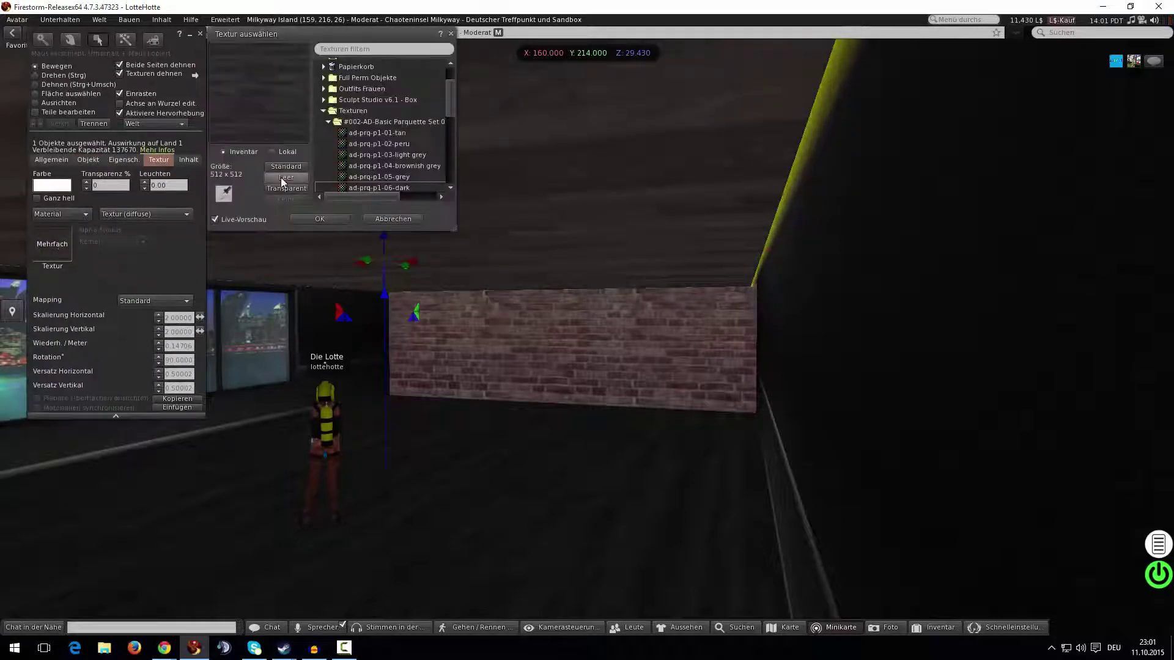
click(281, 178)
click(331, 217)
Raise the ceiling slab to a height of about 30.39 m and inspect its edge along the dark wall.
alt+click(640, 255)
key(Escape)
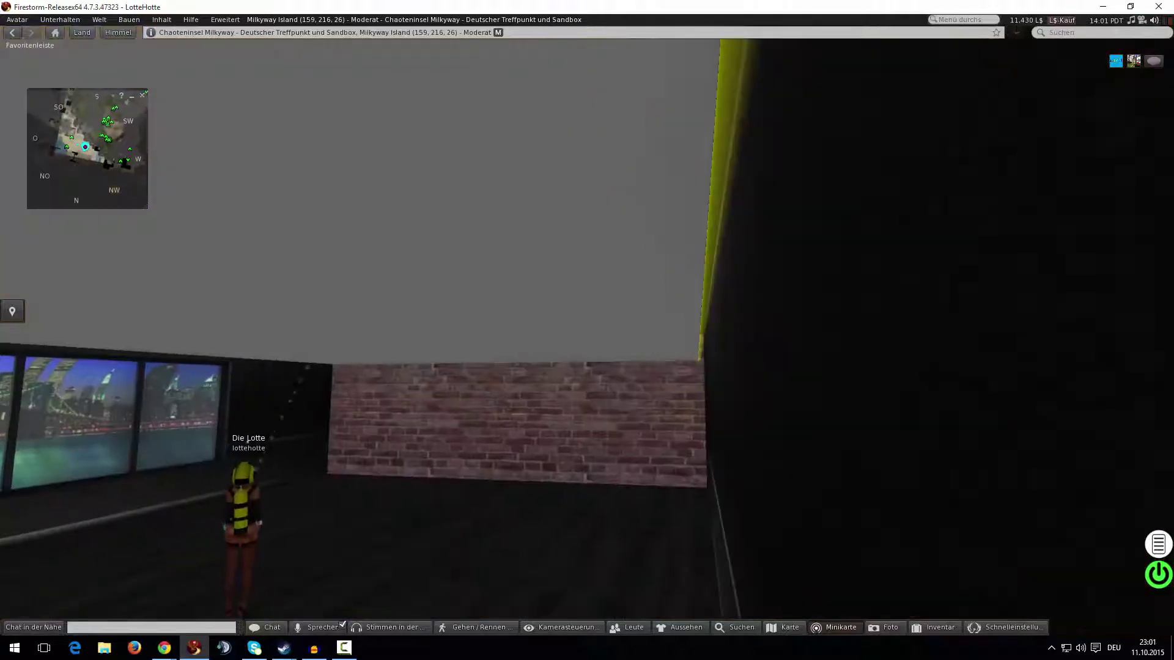
key(ctrl+3)
drag(315, 360, 326, 335)
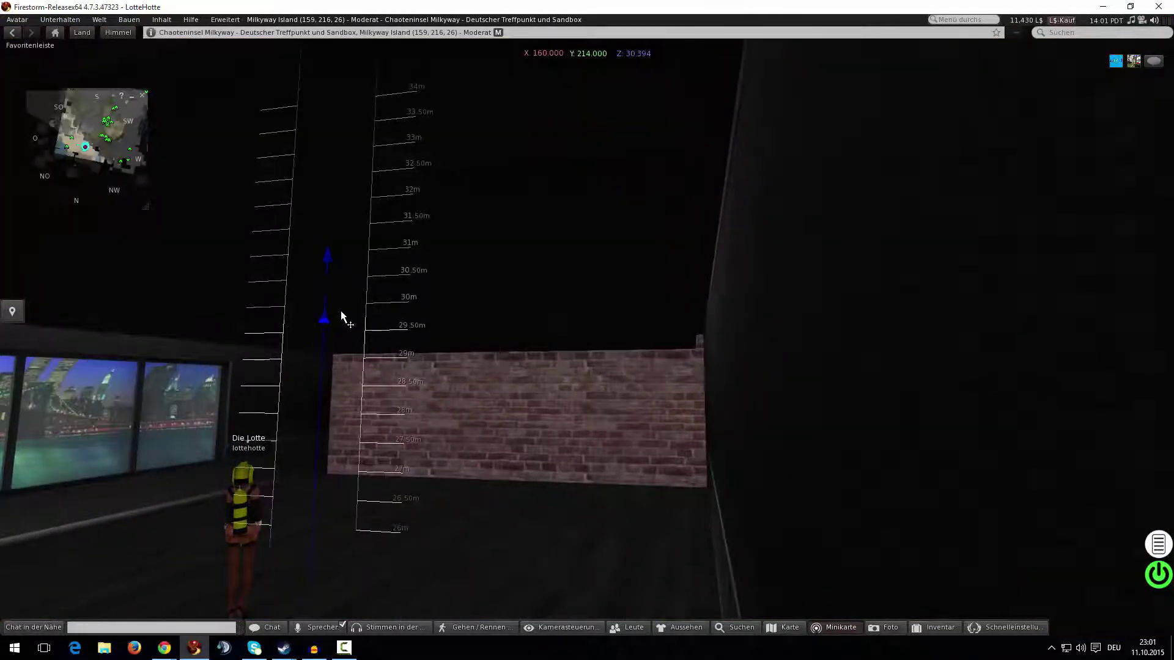
drag(346, 318, 348, 315)
key(ctrl+1)
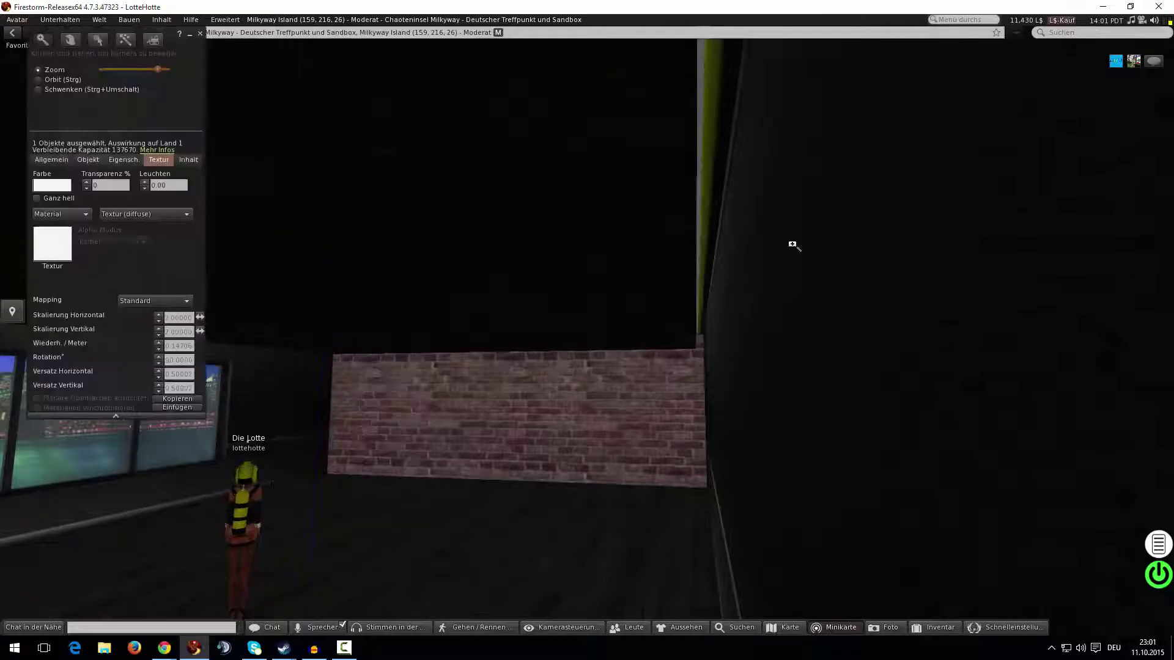
key(Escape)
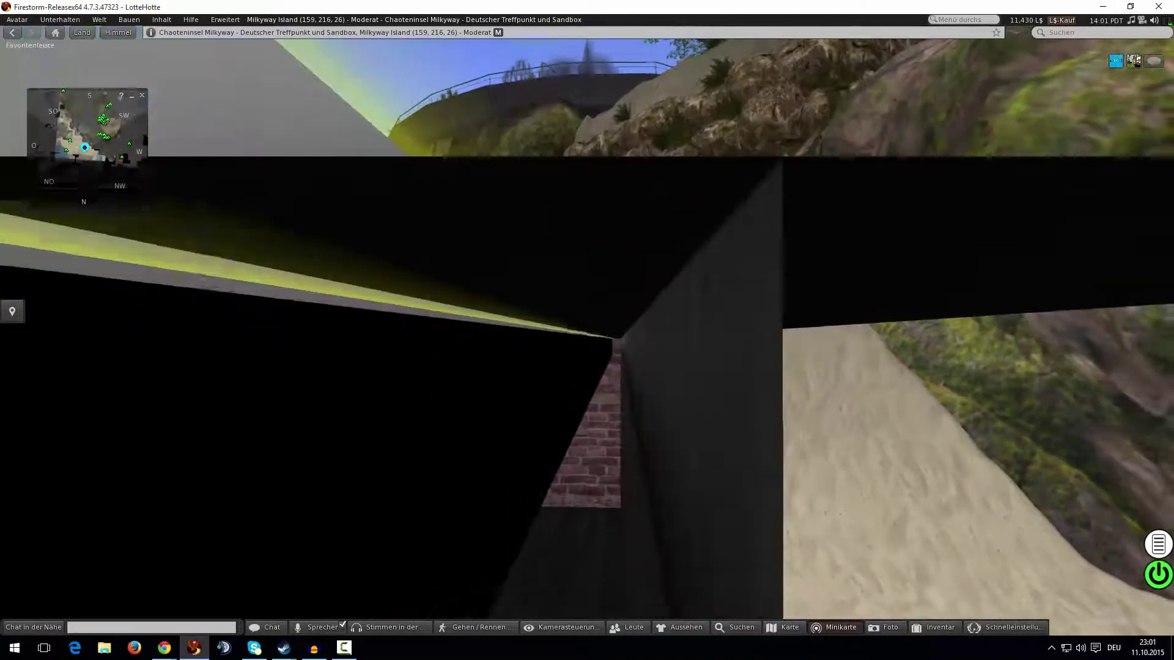
Lower the ceiling slab along Z to a height of about 30.18 m.
alt+drag(408, 386, 408, 386)
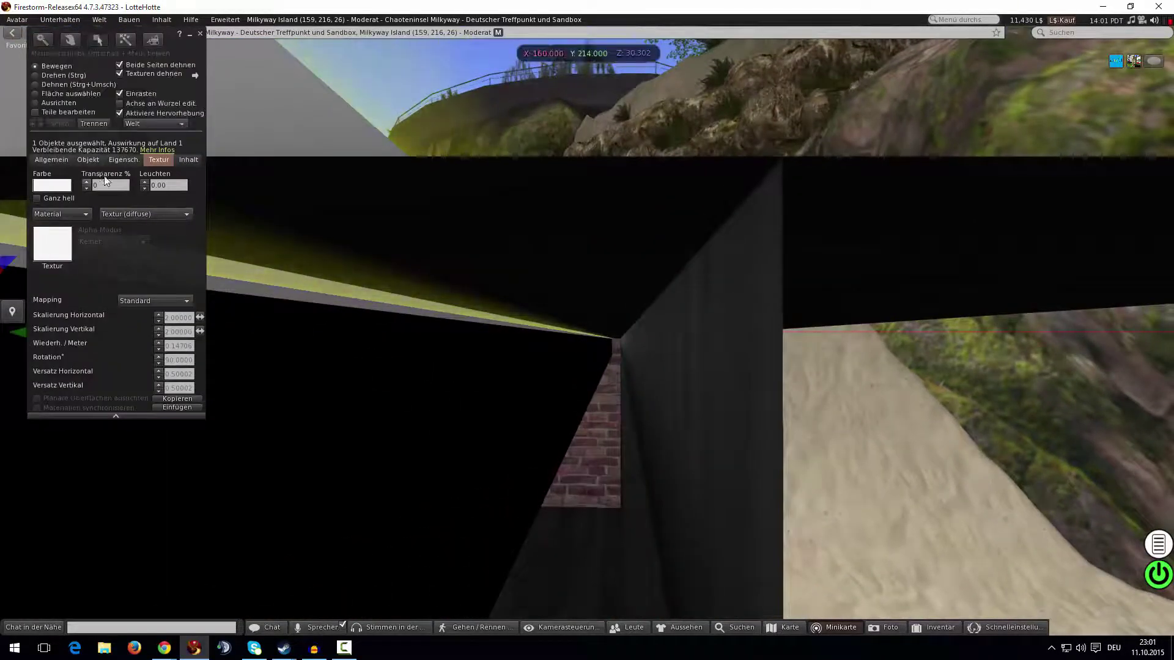
click(88, 160)
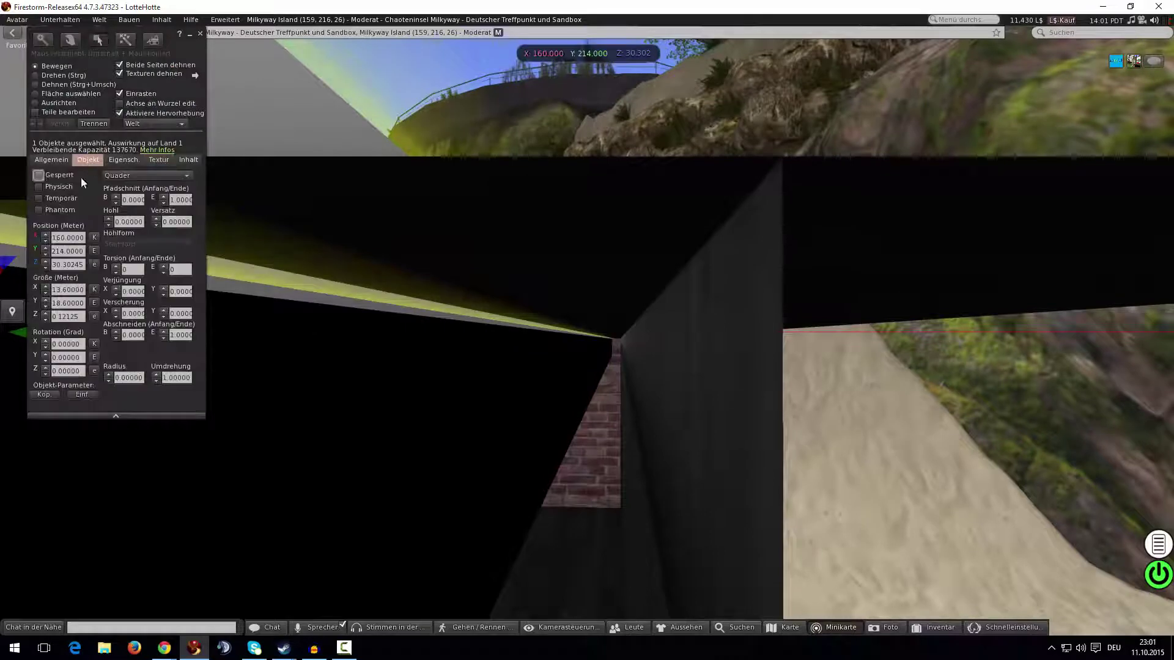
click(49, 267)
click(49, 267)
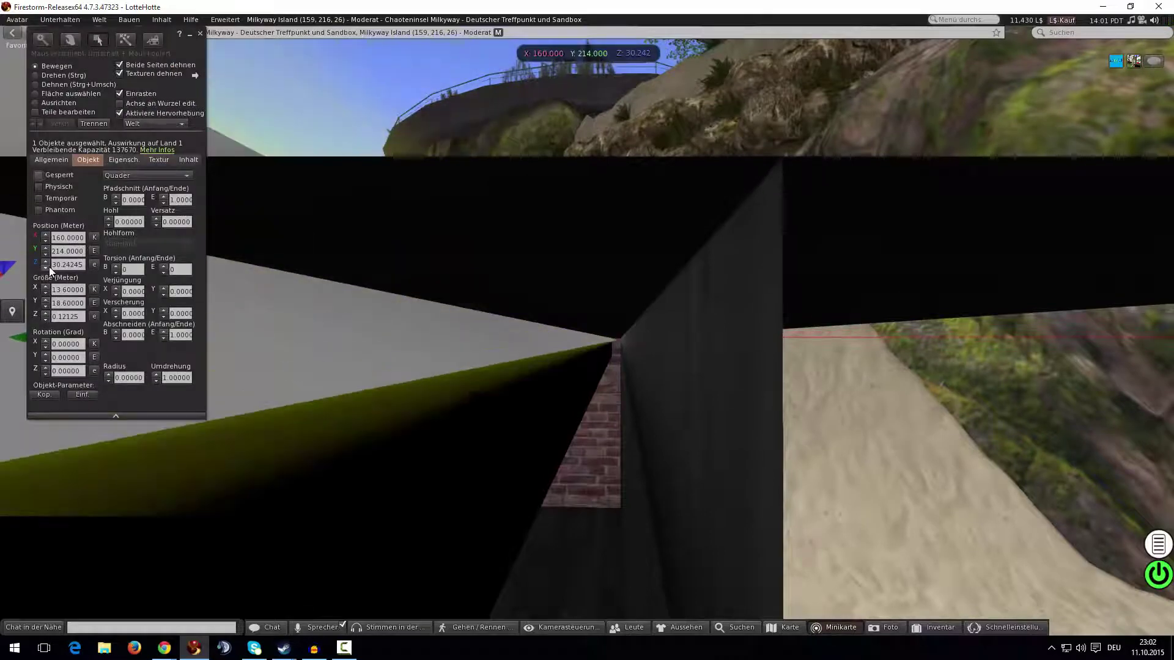
click(49, 267)
click(49, 267)
click(49, 267)
click(49, 267)
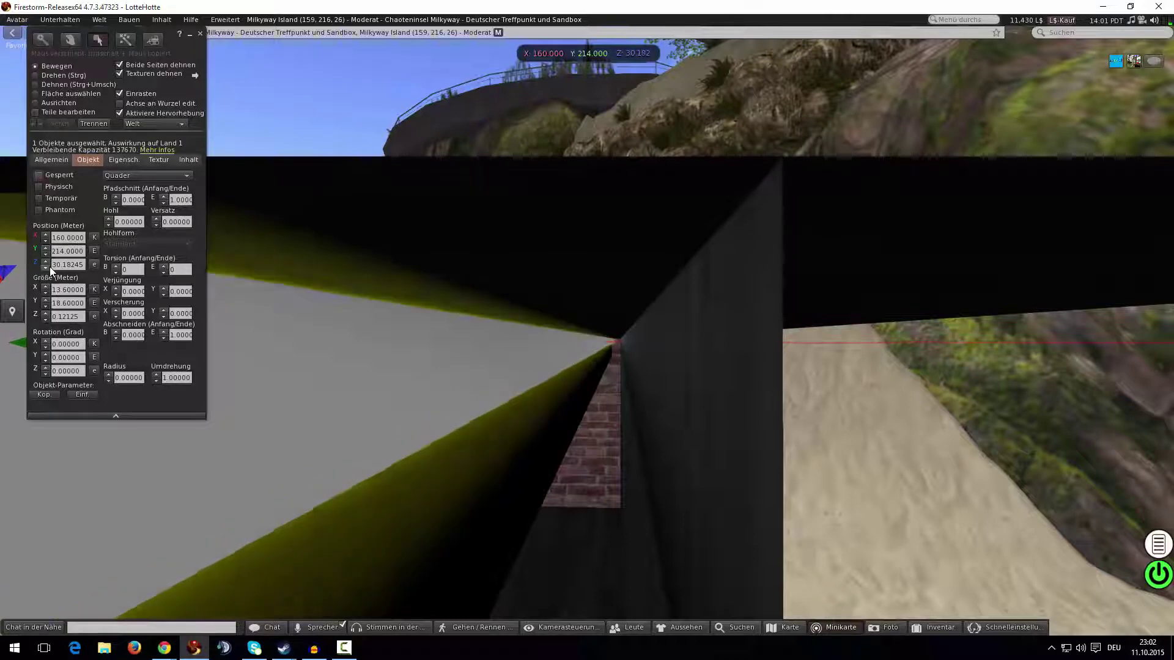
Make the ceiling slab full bright and raise its glow to 0.40.
click(160, 160)
click(53, 199)
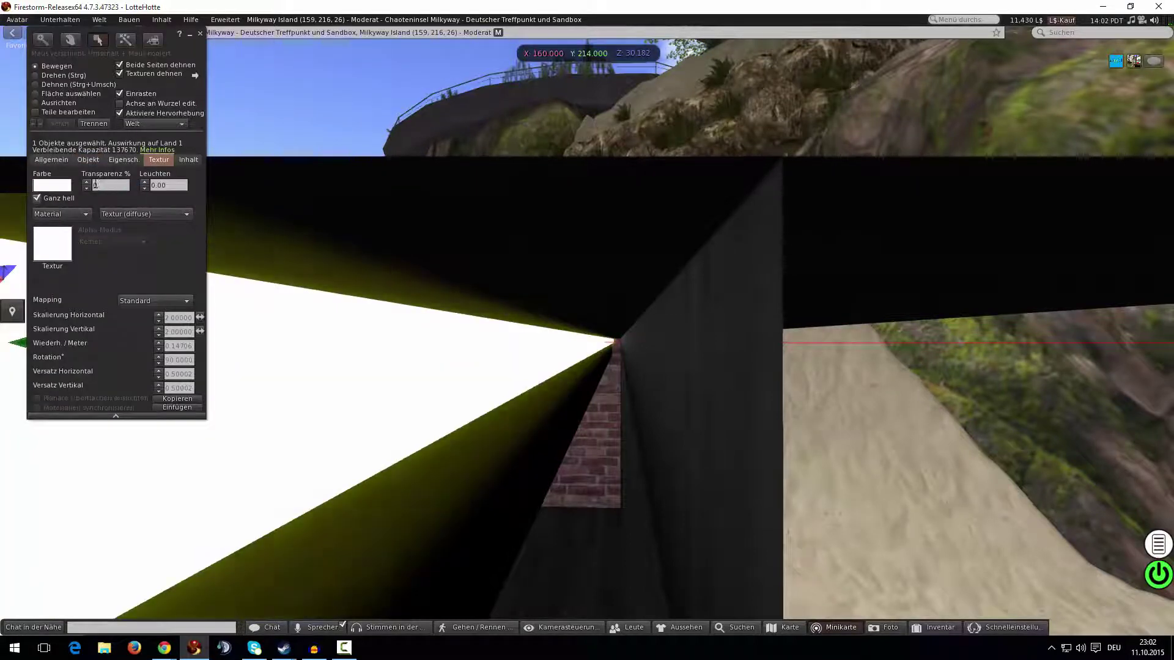
click(144, 183)
click(145, 182)
click(144, 182)
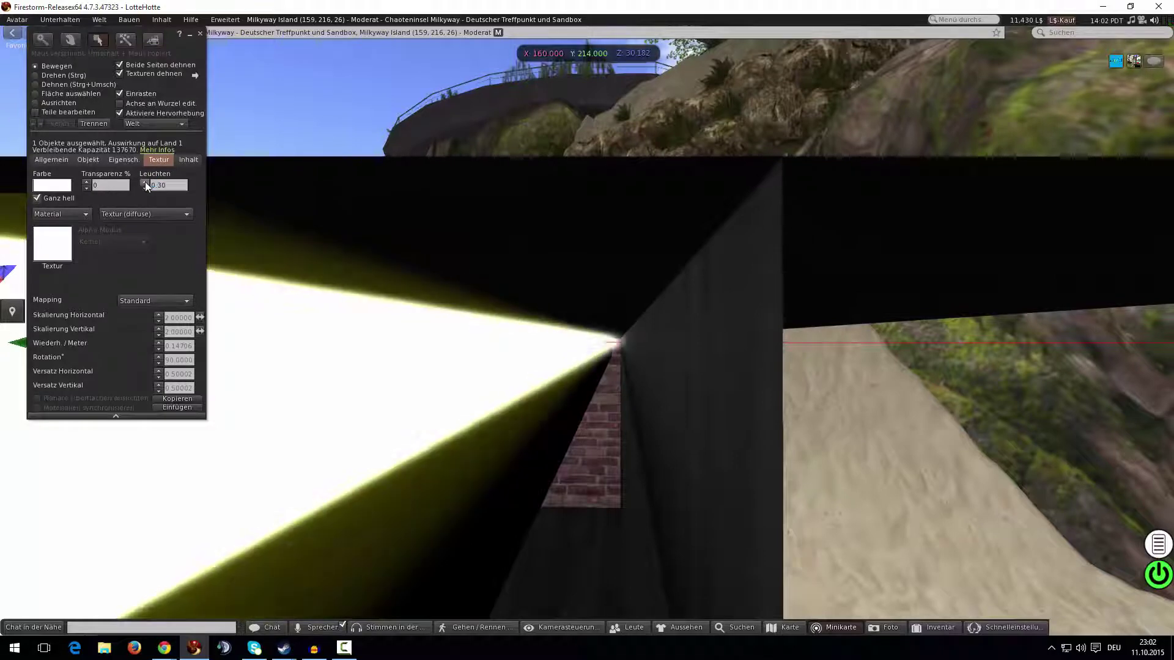
click(145, 182)
Reduce the ceiling slab's glow to 0.00 and switch its full-bright setting off and back on.
alt+drag(558, 490, 557, 361)
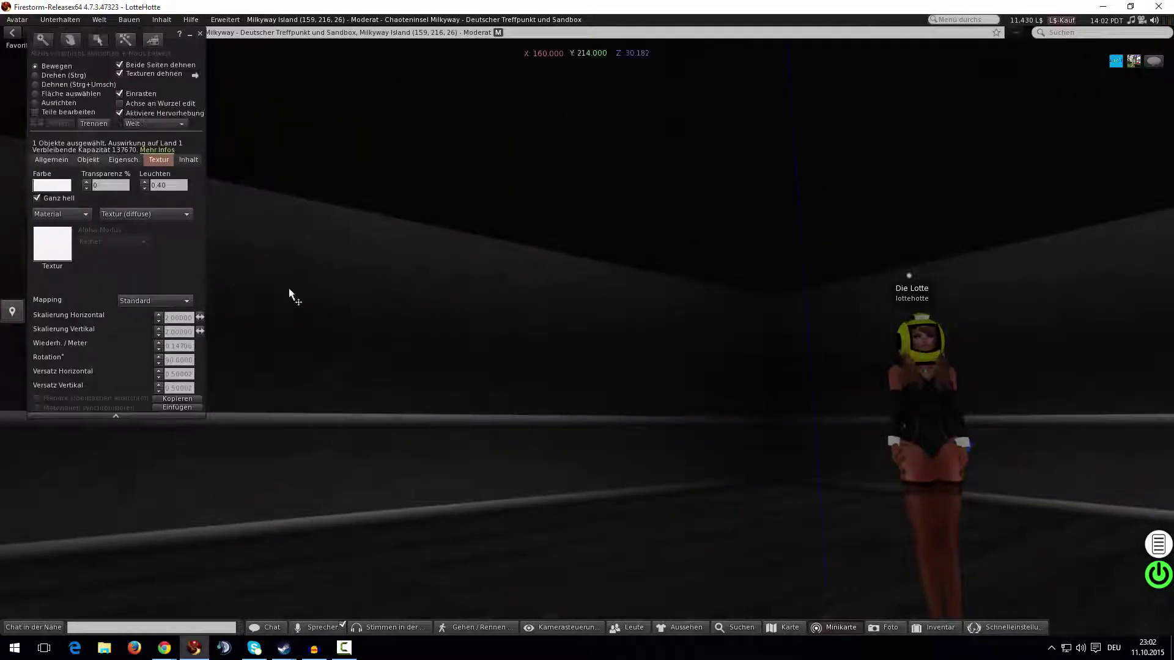
click(145, 188)
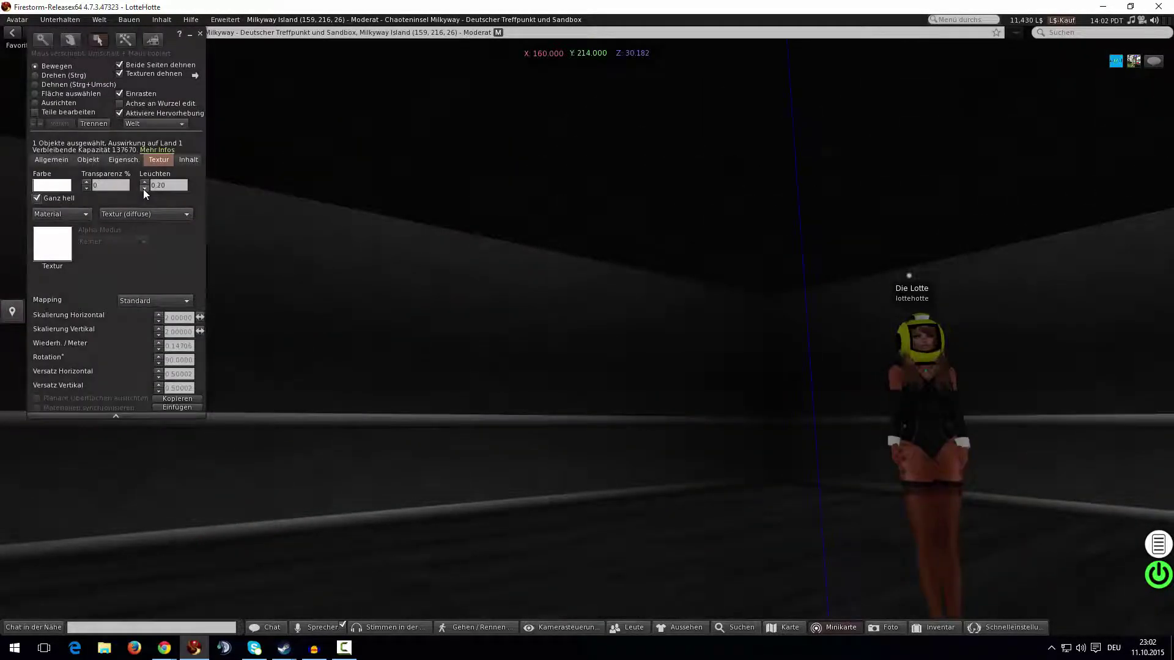
alt+drag(428, 299, 587, 331)
click(38, 198)
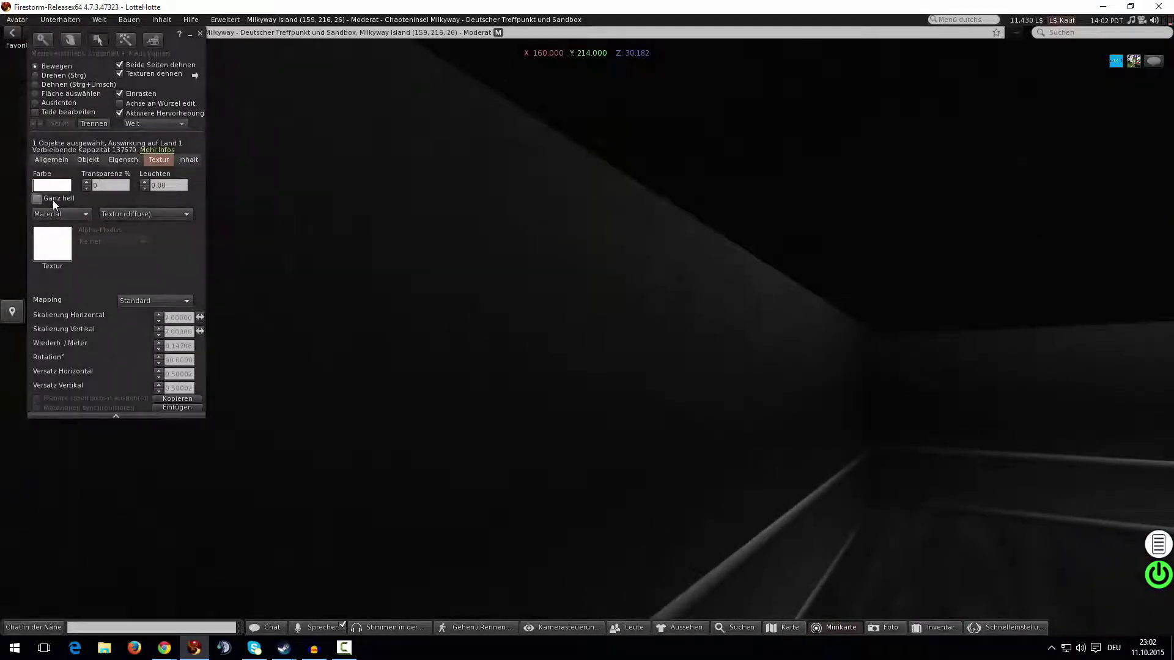
click(47, 197)
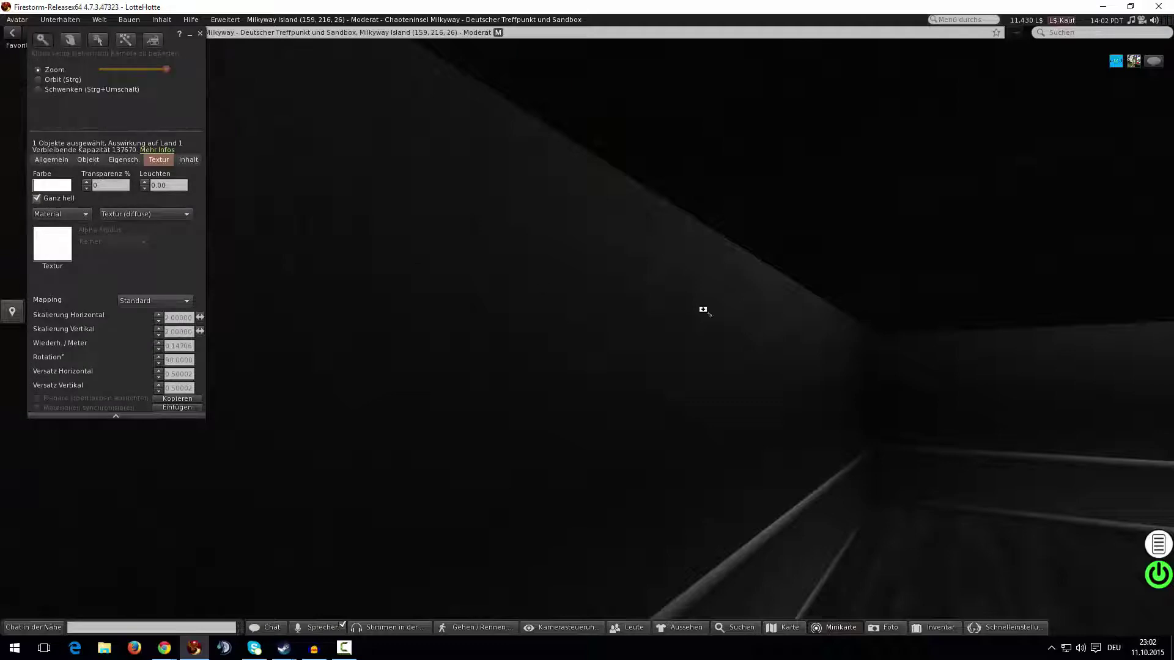
Set the world's sun position to midnight to judge the ceiling's brightness inside the dark room.
alt+drag(701, 308, 573, 302)
key(m)
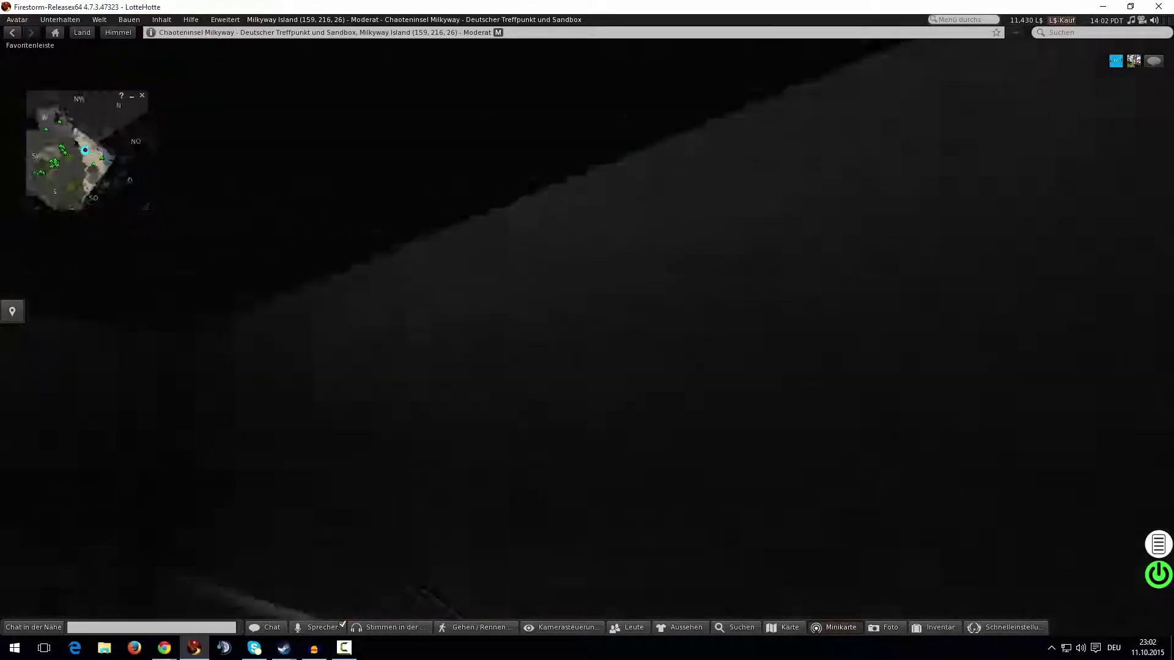
key(m)
key(m)
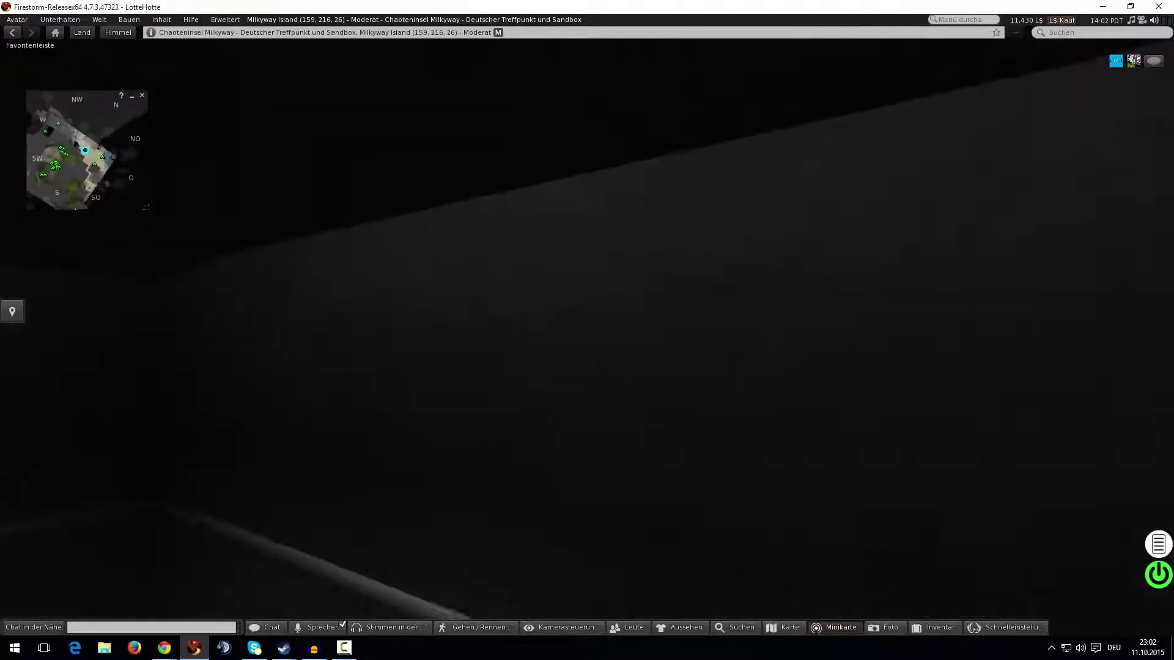
key(m)
click(100, 19)
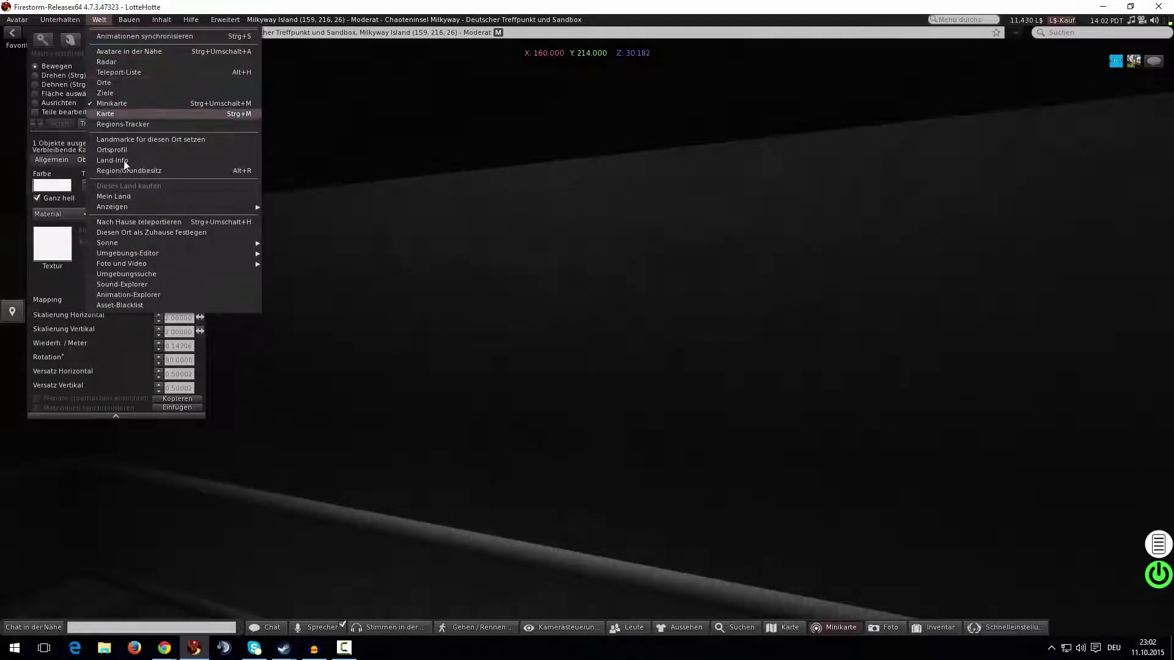
mouse_move(174, 251)
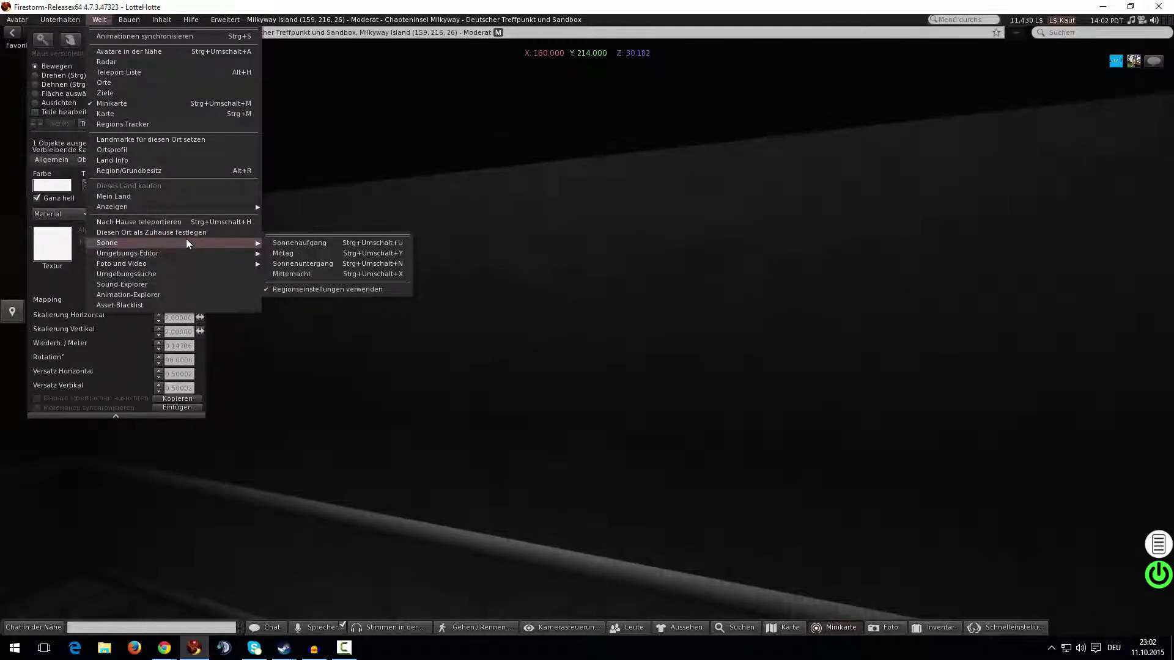
click(307, 274)
key(Escape)
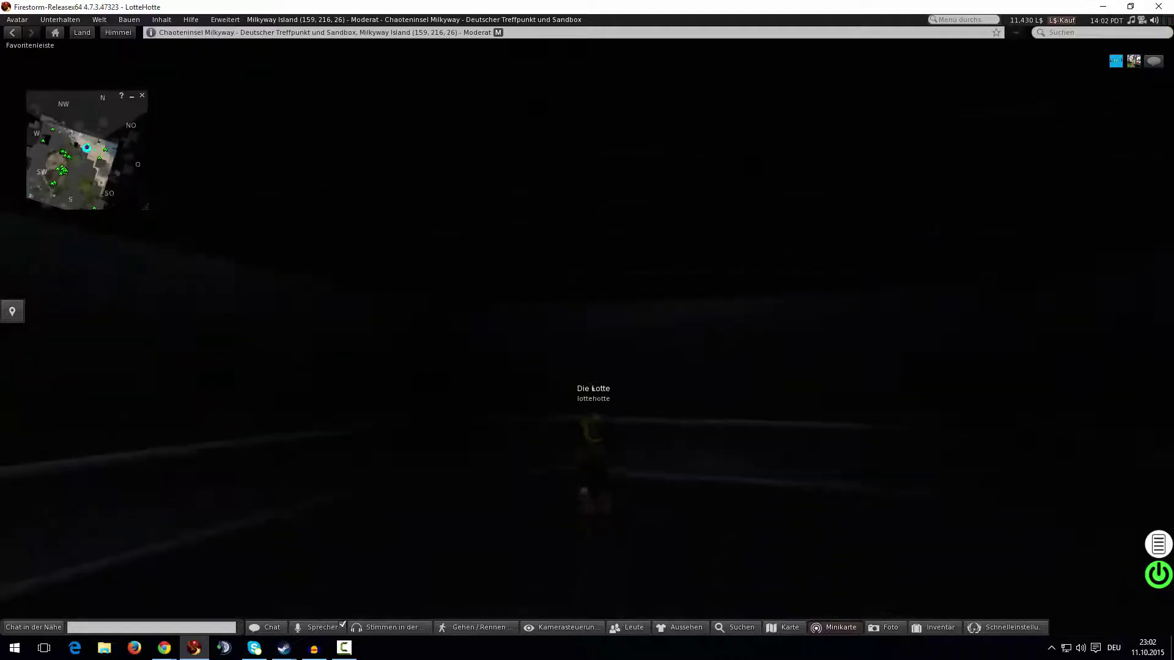
Set the full-bright ceiling slab's glow to 0.20.
key(ctrl+3)
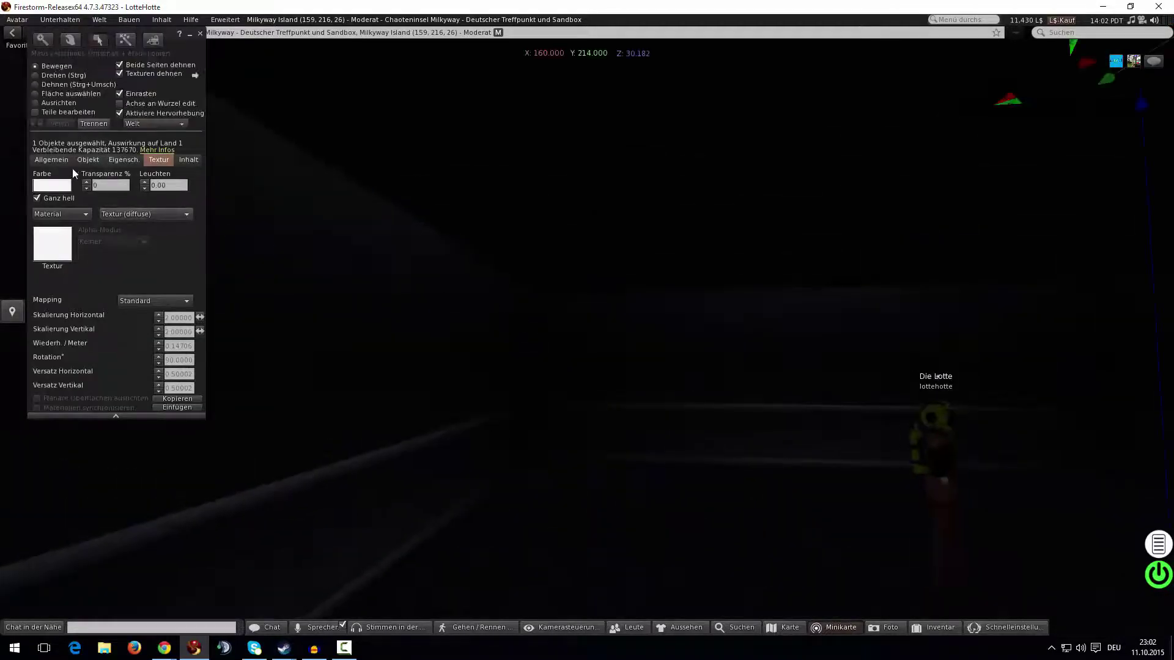
alt+drag(285, 316, 375, 306)
click(144, 182)
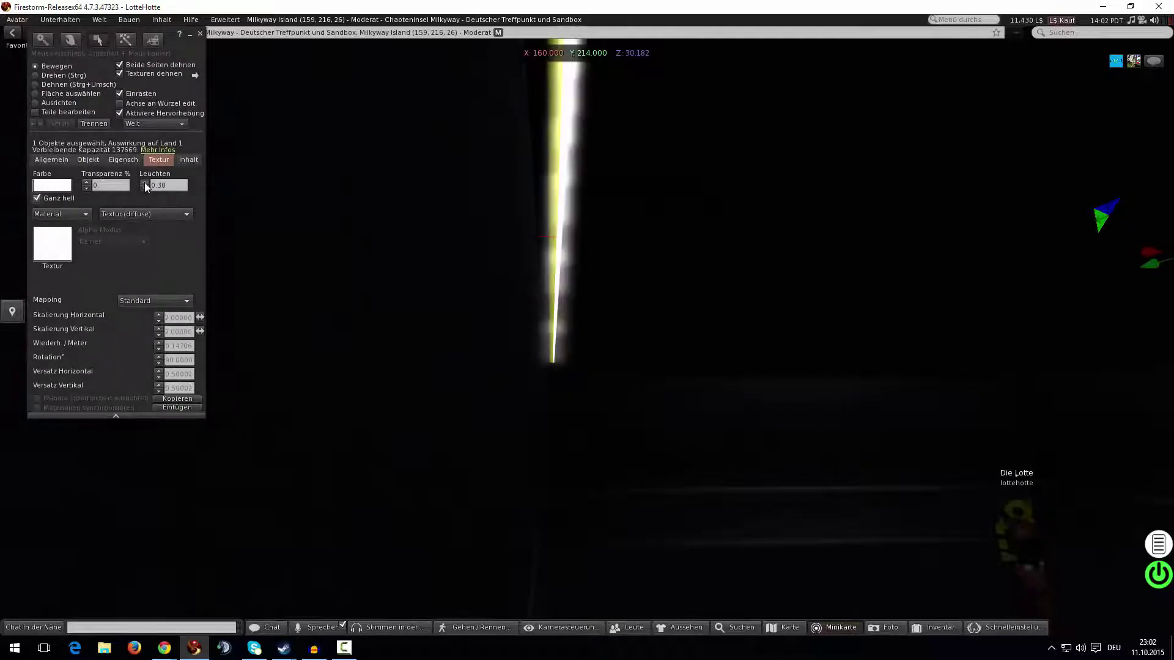
click(145, 189)
click(145, 189)
click(145, 189)
key(Escape)
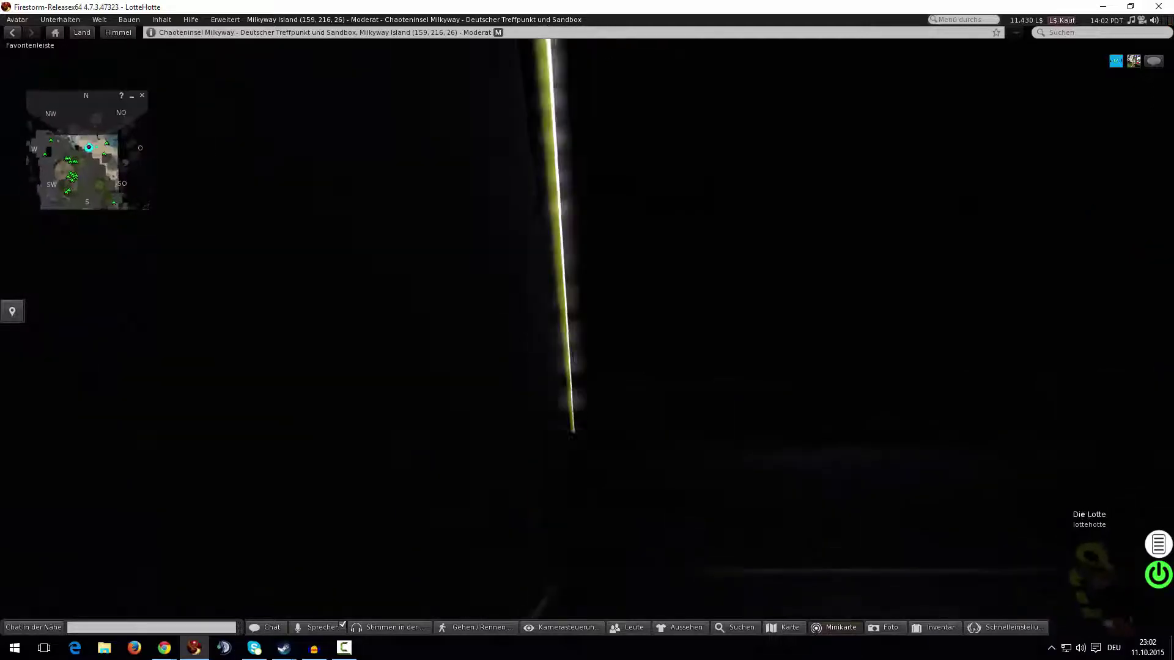
Inspect the glowing edge of the ceiling slab along the wall from several camera angles.
right_click(569, 147)
click(577, 157)
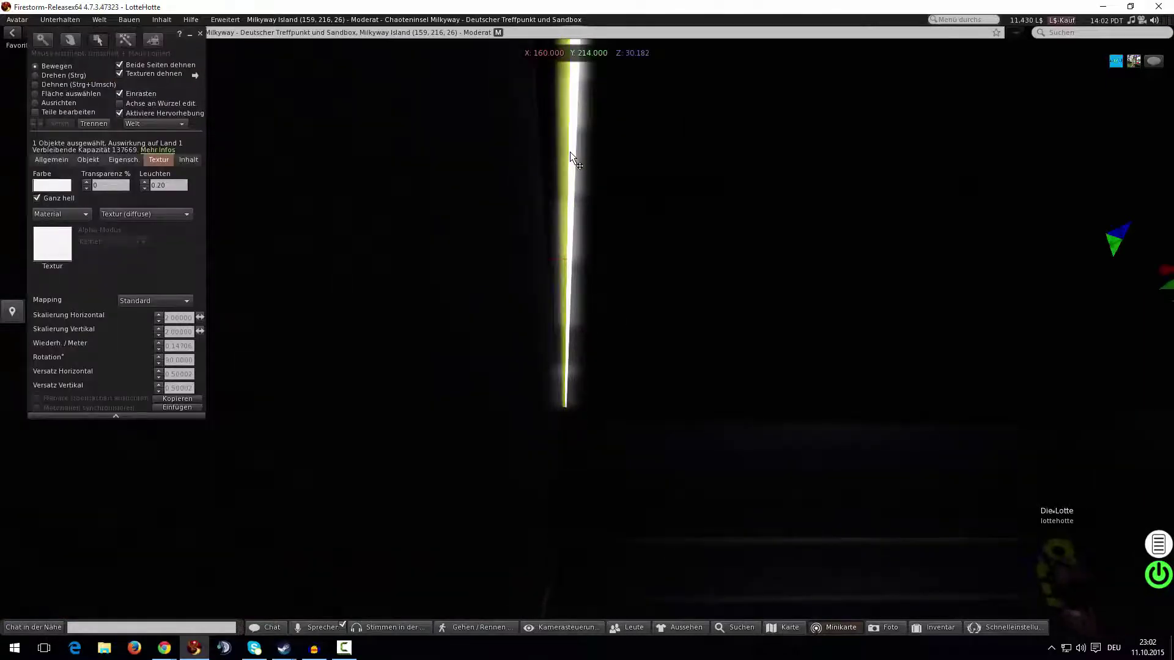
key(Escape)
alt+drag(587, 330, 587, 325)
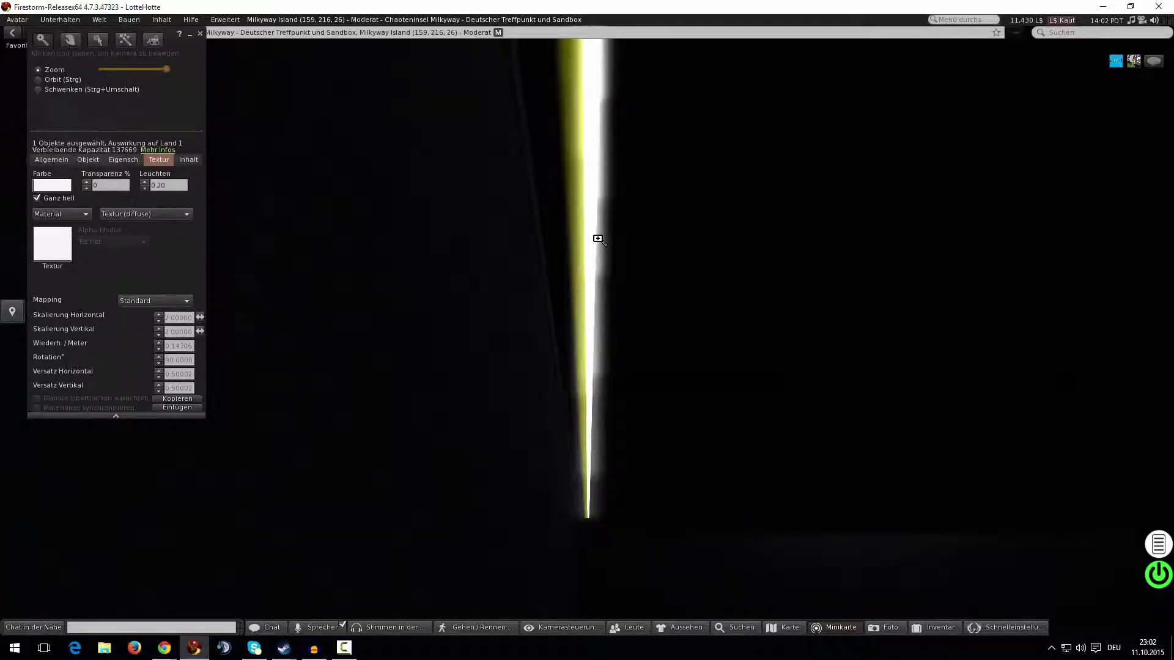
mouse_move(599, 264)
alt+mouse_down()
mouse_move(655, 262)
mouse_move(608, 259)
alt+mouse_up()
key(Escape)
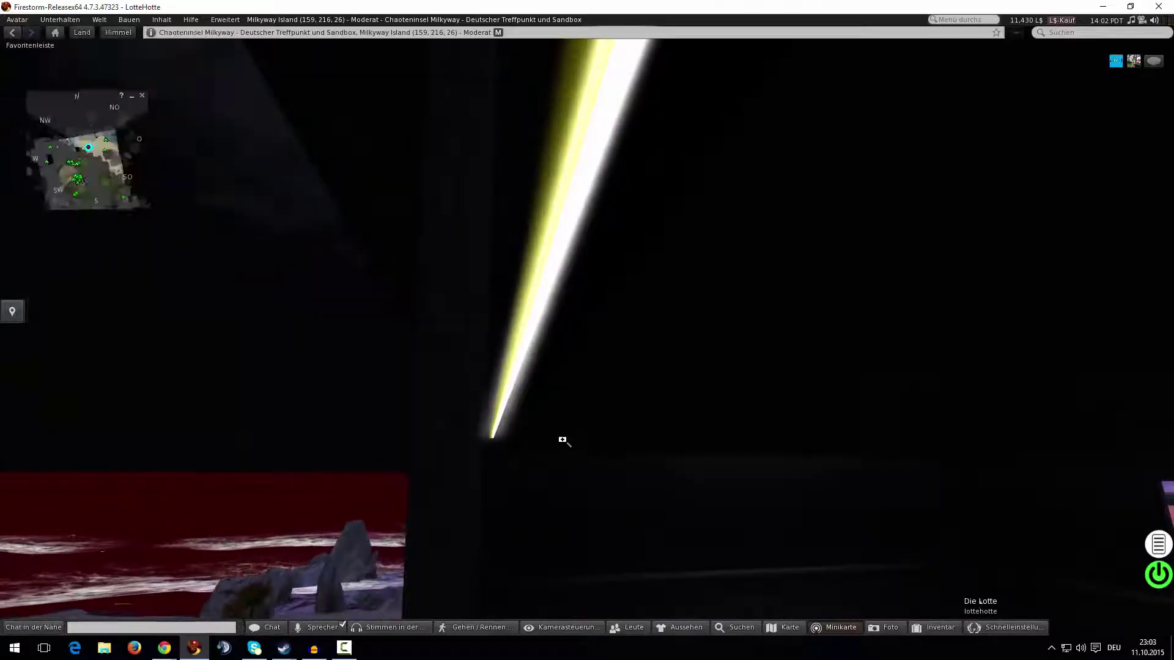
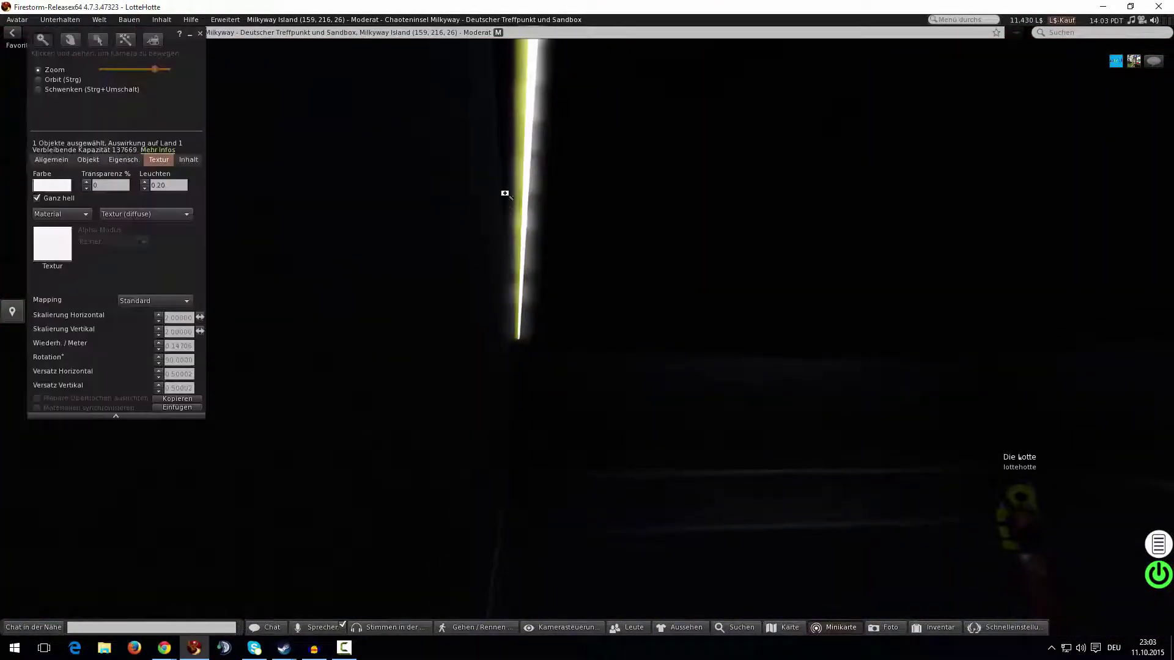
alt+drag(518, 85, 607, 313)
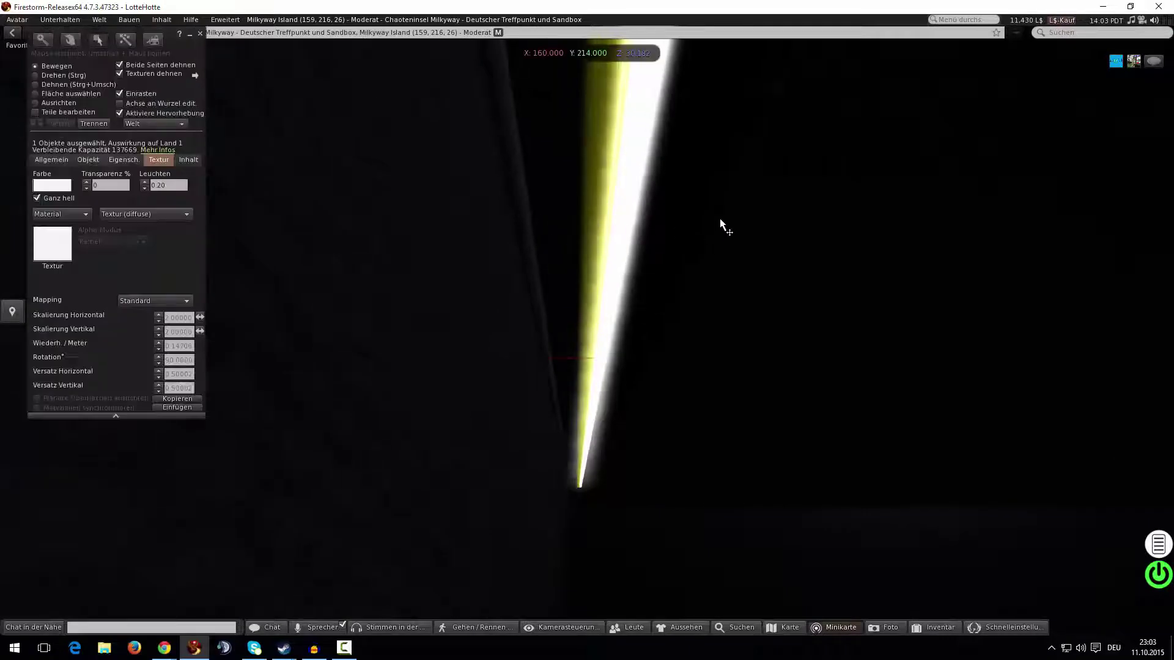
alt+drag(677, 257, 521, 304)
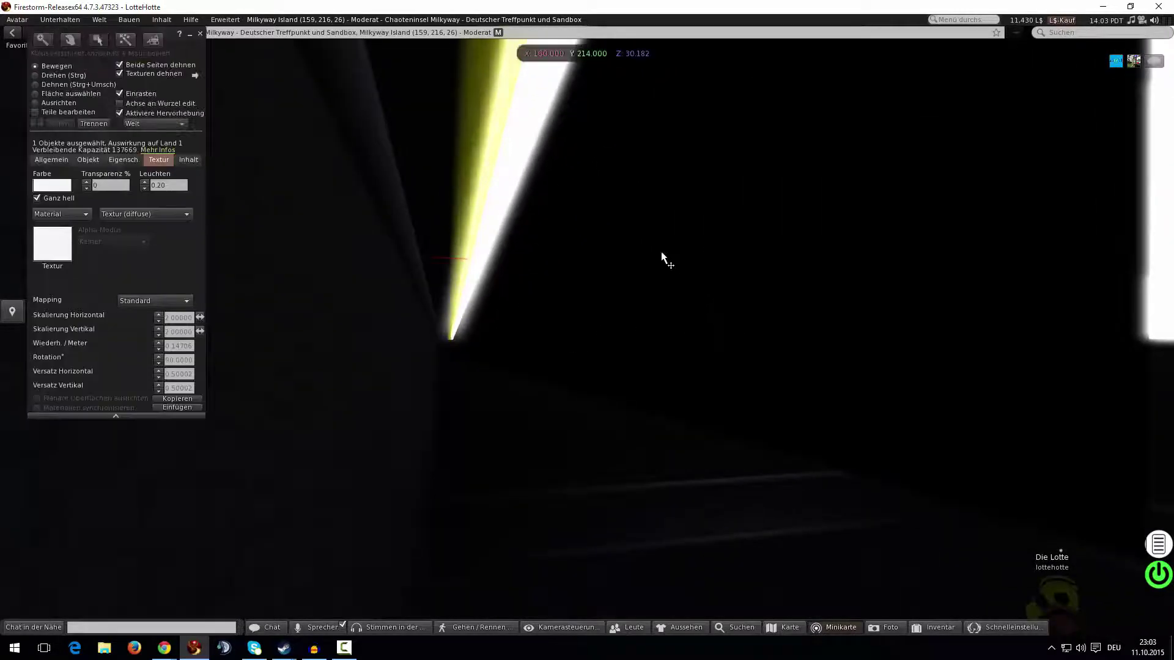
alt+drag(524, 236, 624, 209)
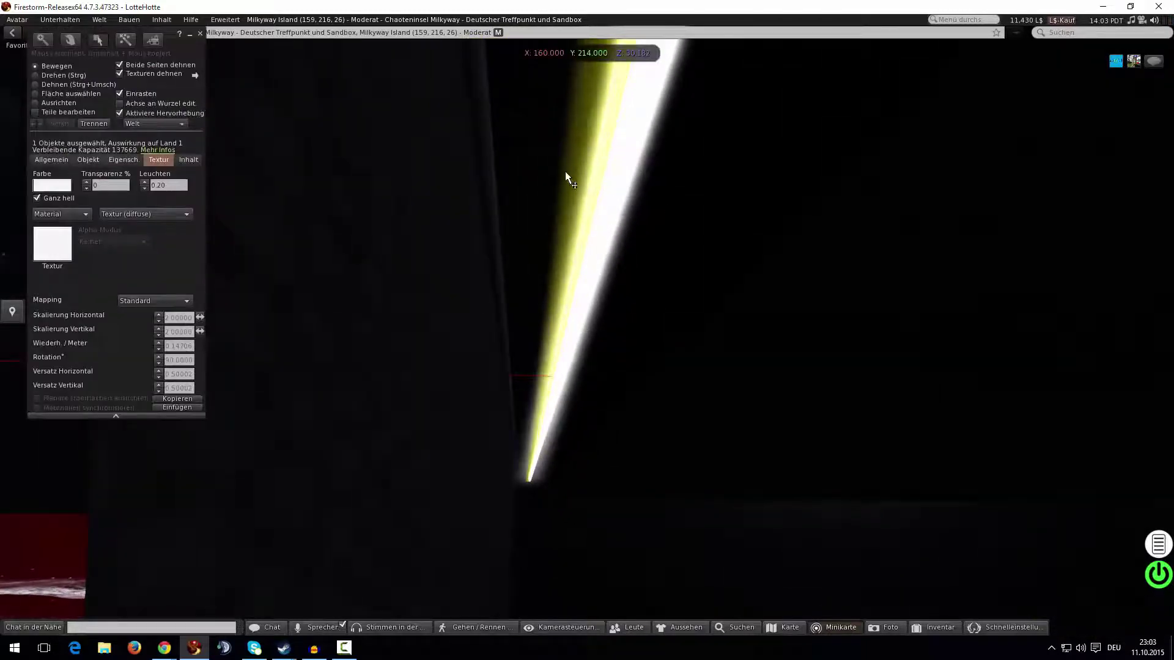
alt+drag(560, 237, 585, 255)
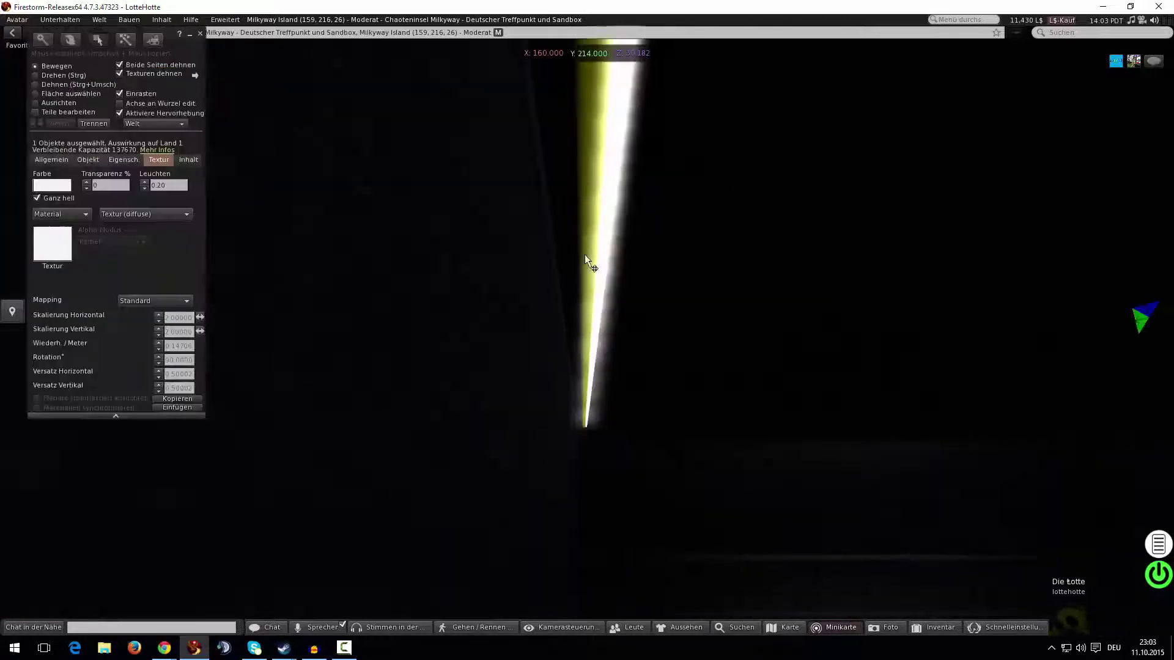
alt+drag(628, 371, 550, 336)
mouse_move(490, 310)
alt+mouse_down()
mouse_move(520, 312)
mouse_move(490, 298)
alt+mouse_up()
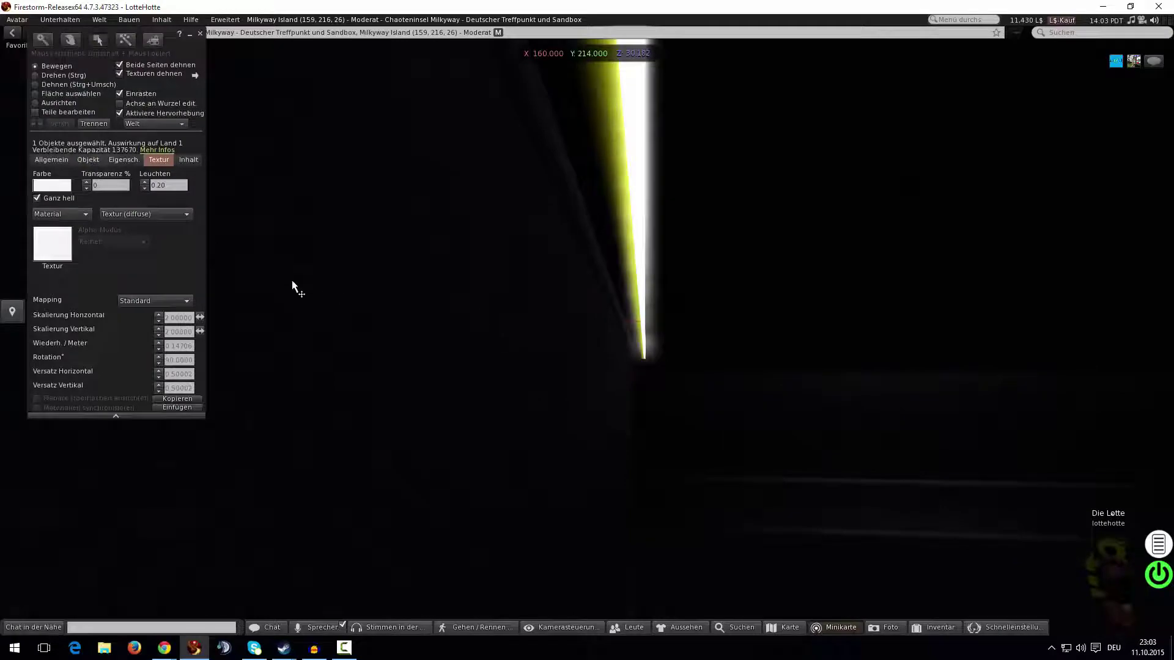
Turn the ceiling slab into a light source by enabling its light property.
click(93, 164)
alt+drag(584, 373, 489, 351)
ctrl+alt+drag(628, 324, 587, 332)
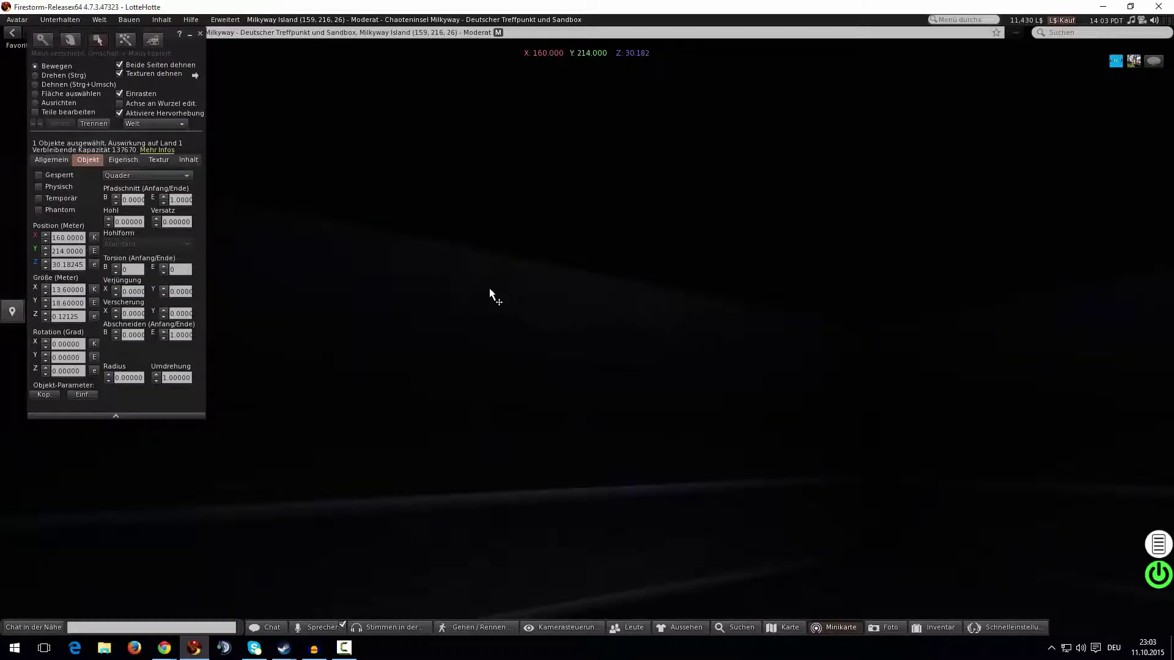
alt+drag(547, 309, 432, 371)
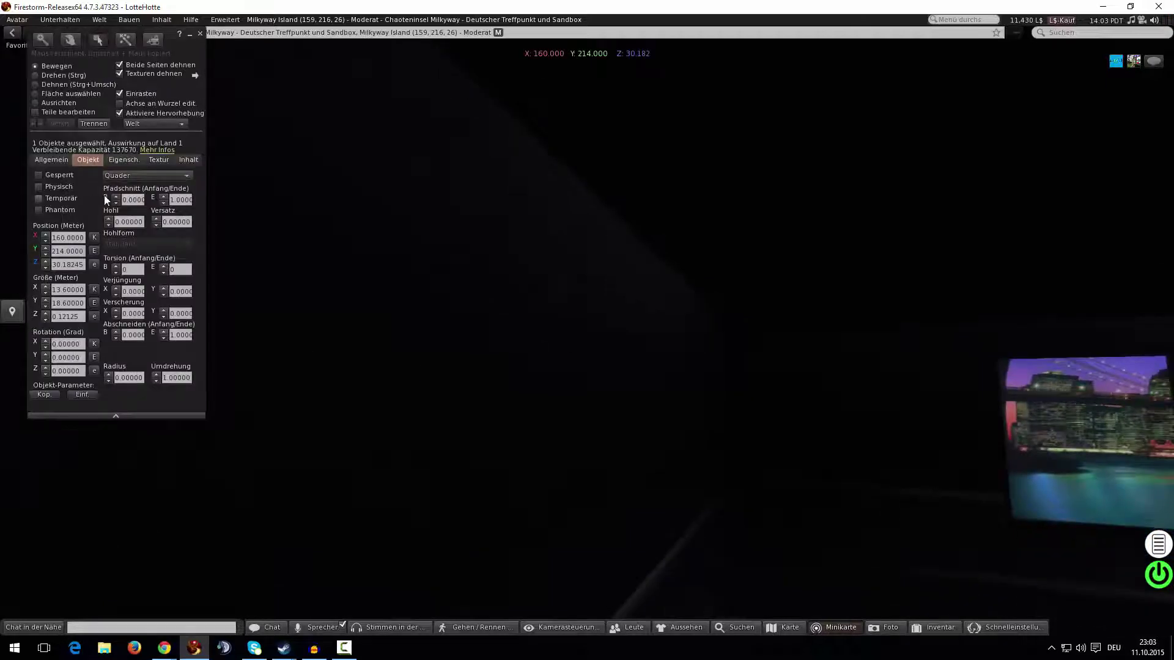
click(125, 161)
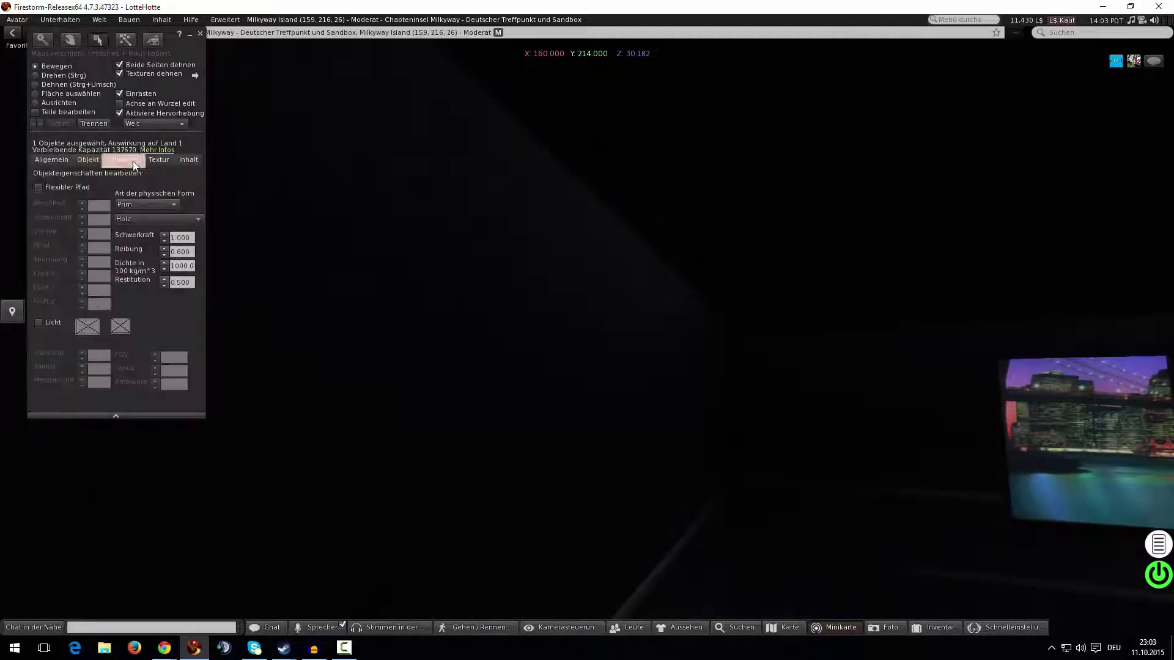
click(39, 322)
key(Escape)
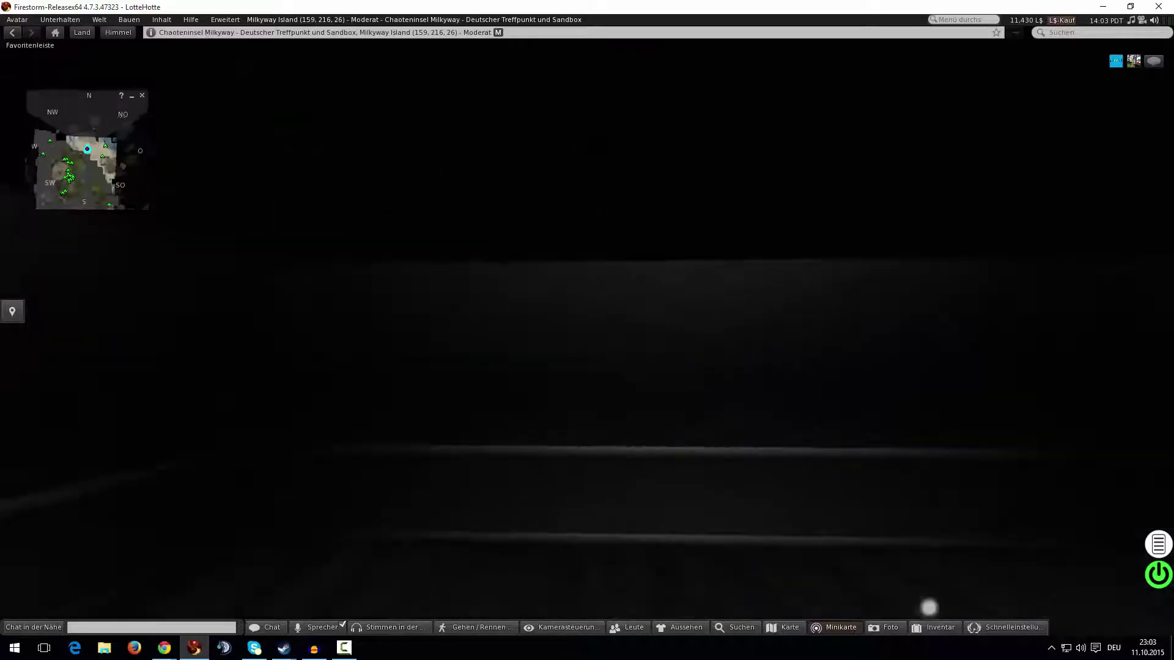
alt+drag(617, 333, 542, 321)
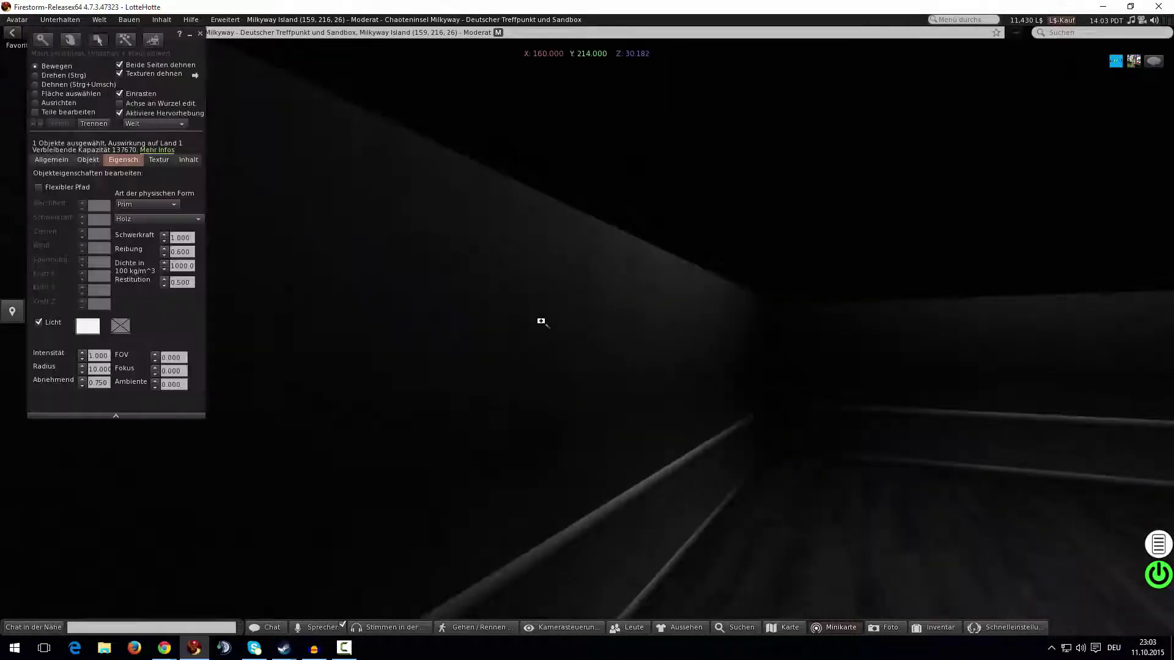
Switch the ceiling slab's light off and on again to compare how the room is lit.
click(42, 322)
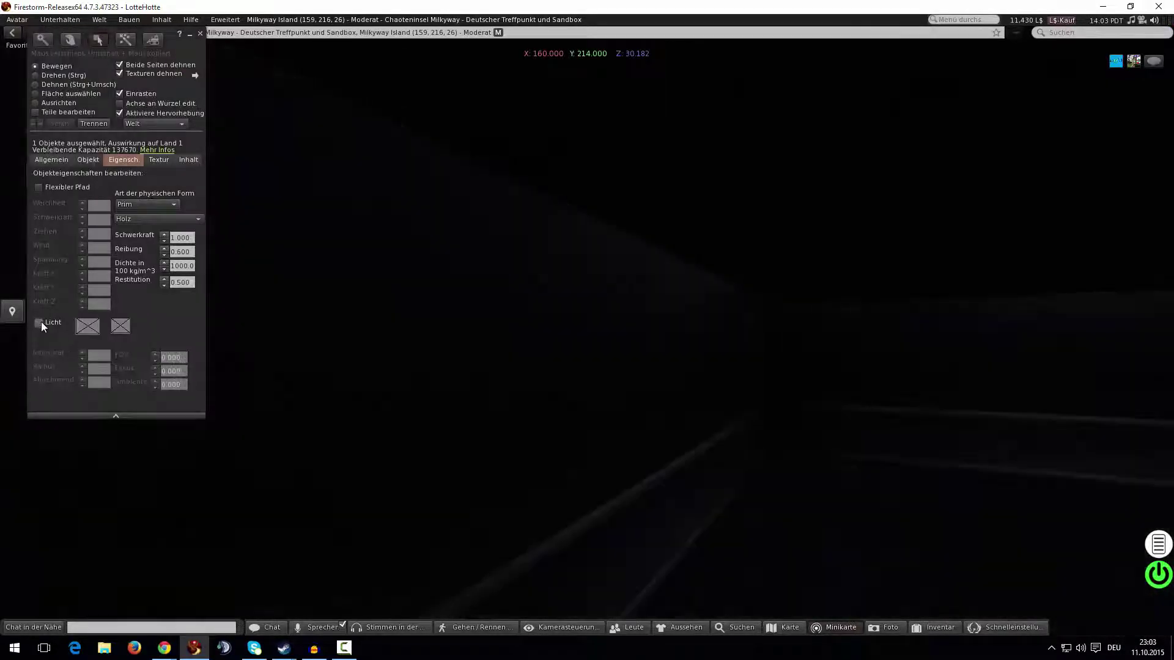
click(42, 321)
click(41, 322)
alt+drag(587, 331, 101, 337)
Change the ceiling slab's light colour to pure blue, RGB 0, 0, 255.
click(88, 327)
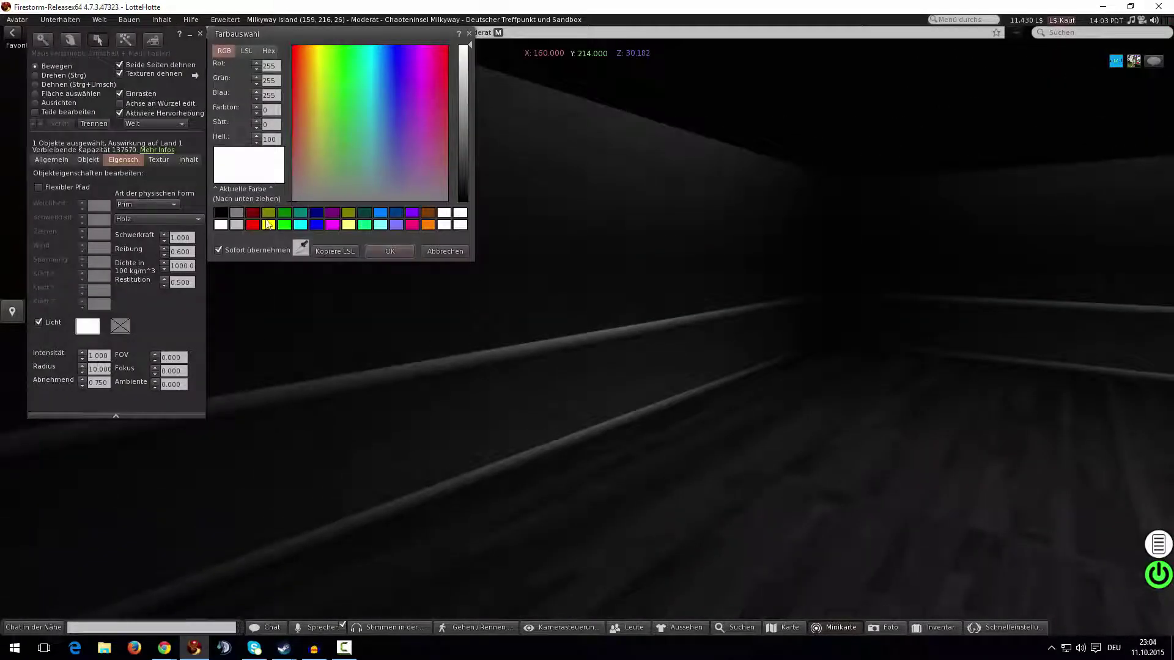
click(316, 224)
click(387, 251)
alt+drag(489, 275, 526, 275)
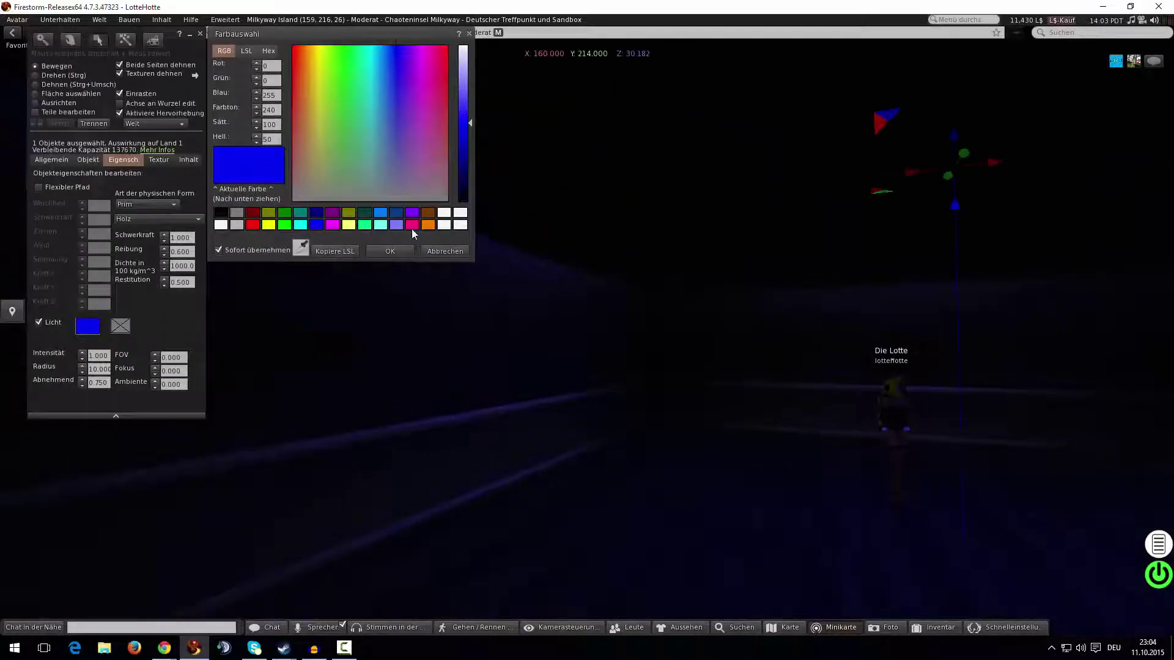
Try pink, magenta, spring green and white as the ceiling slab's light colour to compare how they tint the room.
click(412, 225)
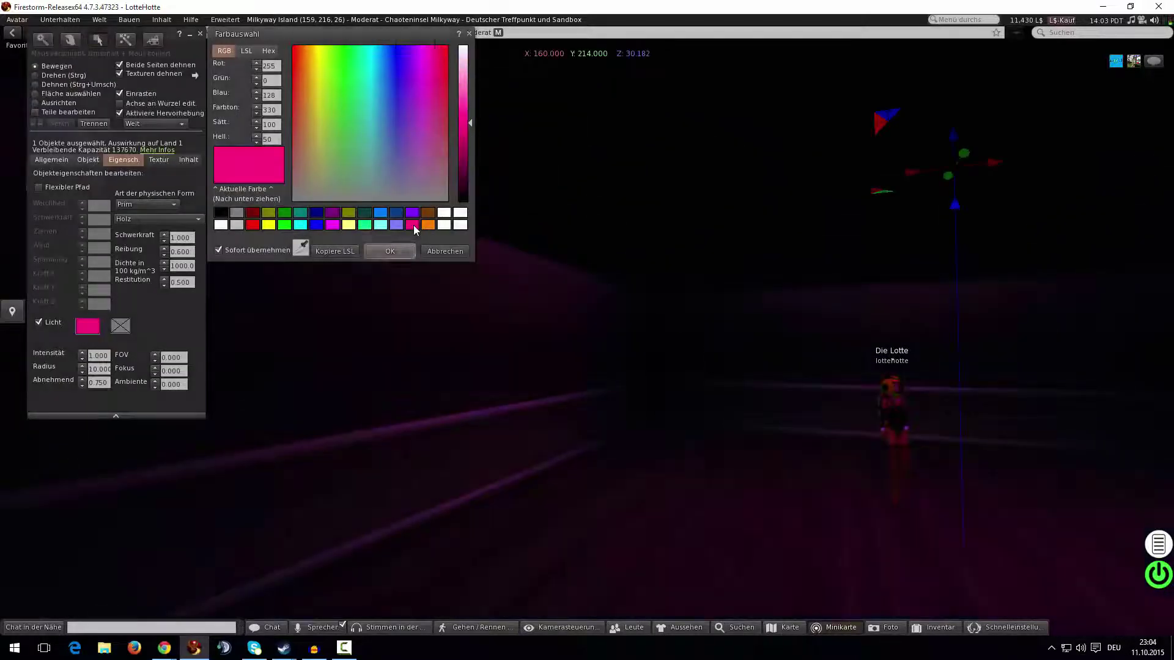
click(390, 251)
key(Escape)
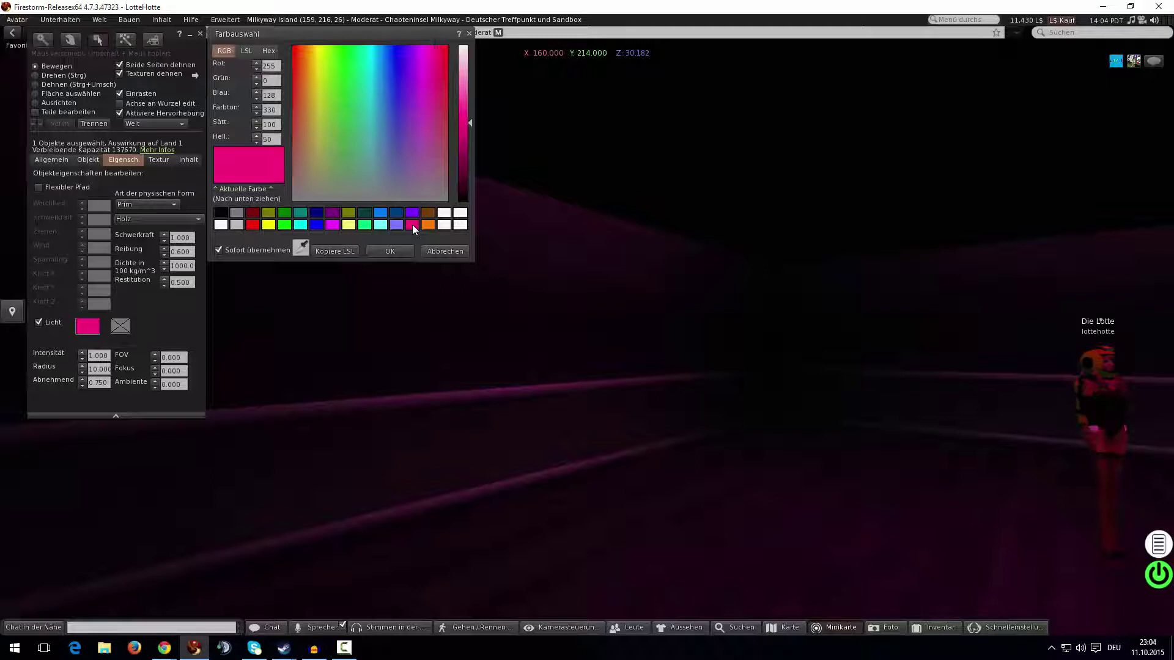
click(333, 224)
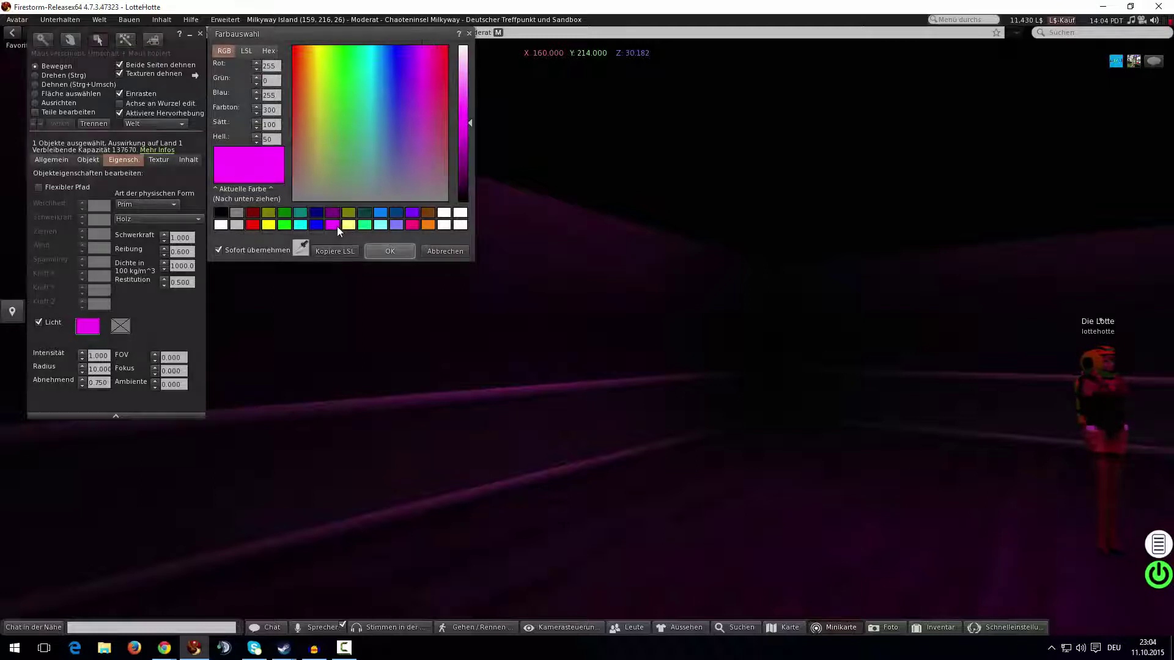
click(302, 226)
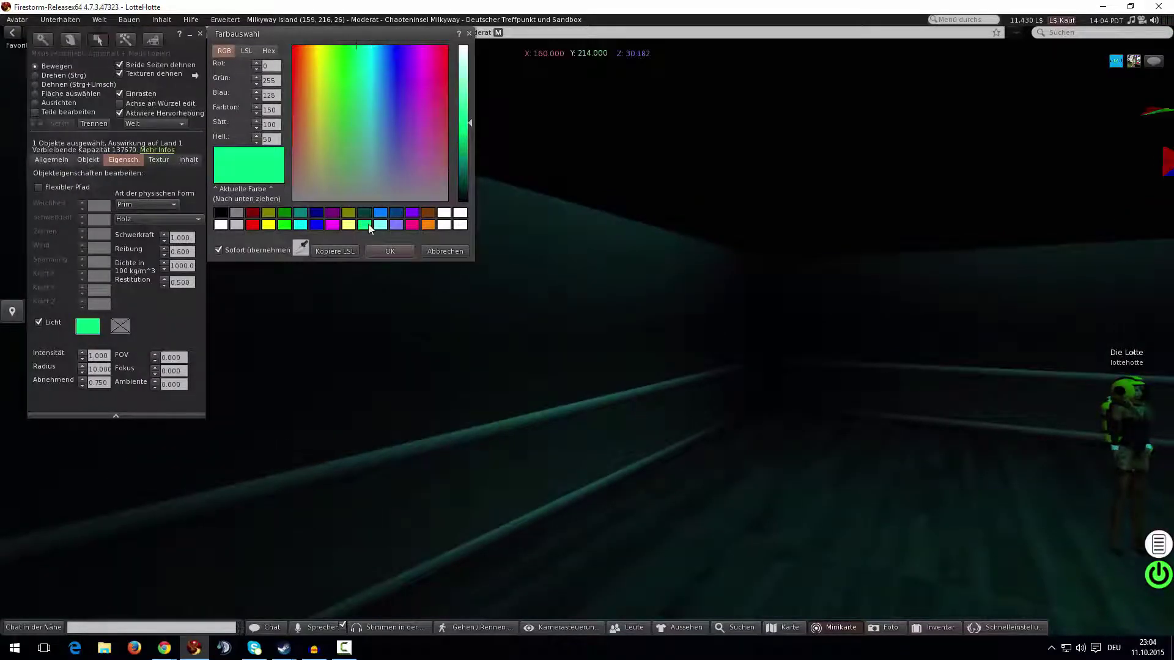
alt+drag(598, 254, 620, 257)
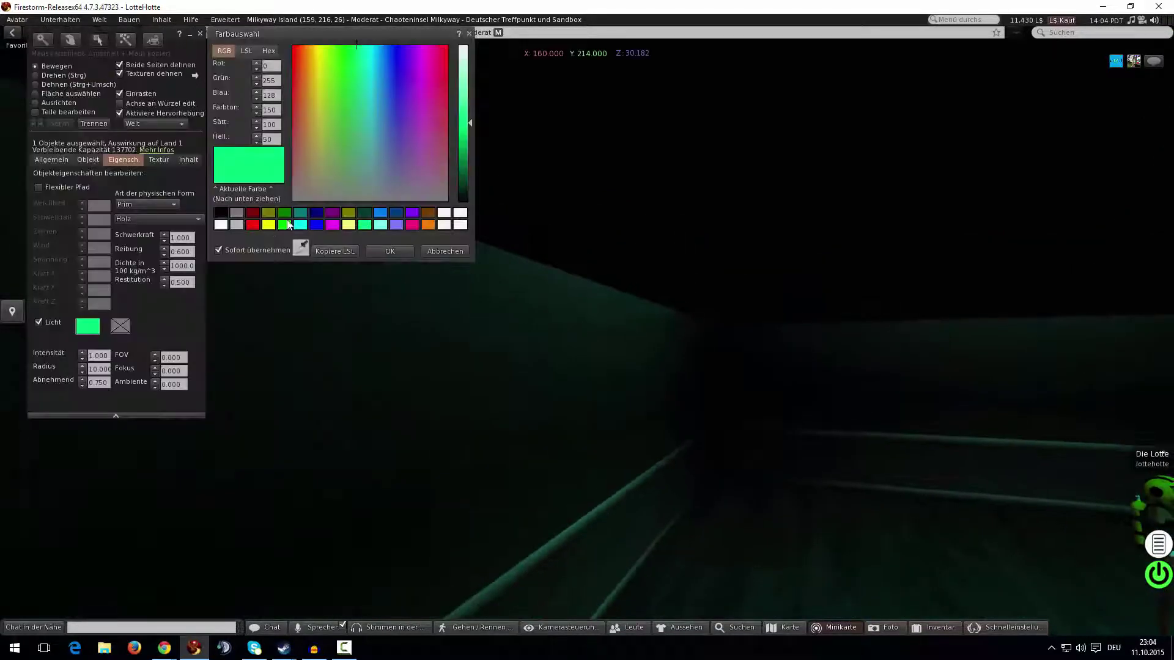
click(220, 225)
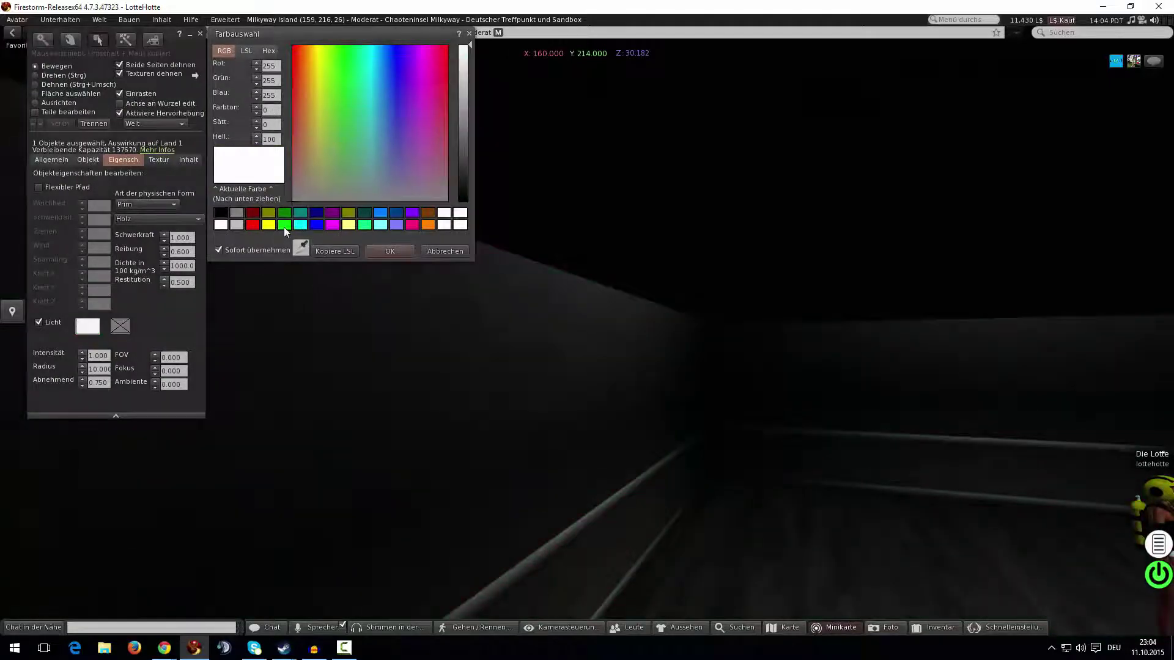
Set the ceiling slab's light colour to a blue with lightness 57, RGB 34, 34, 255.
click(314, 221)
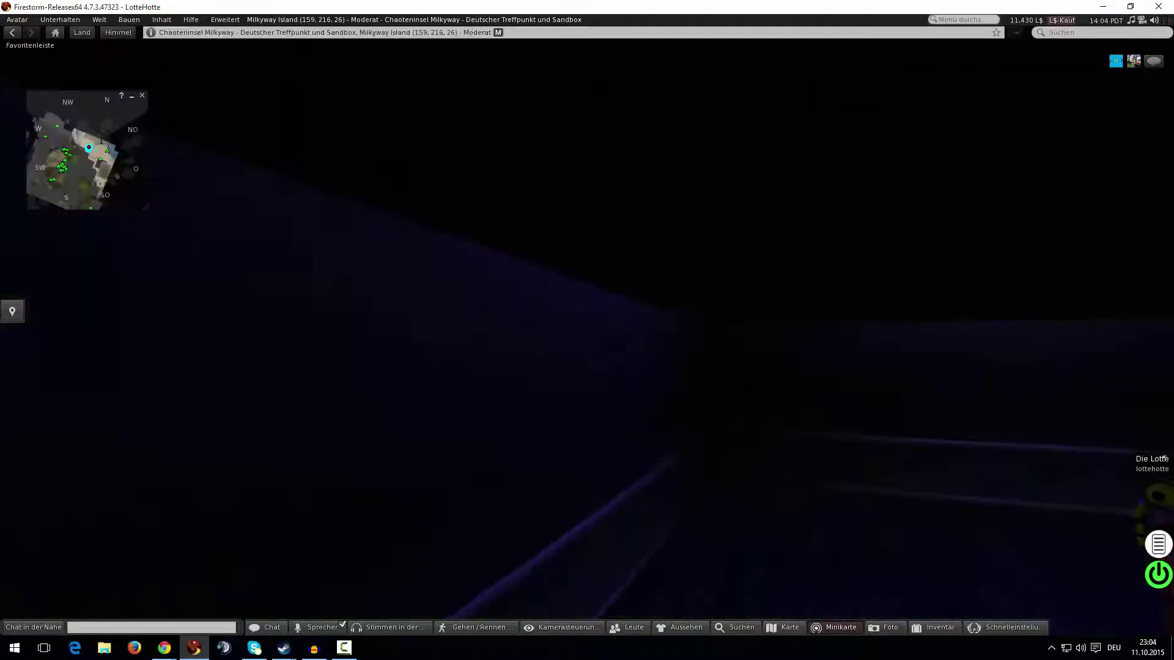
alt+click(468, 316)
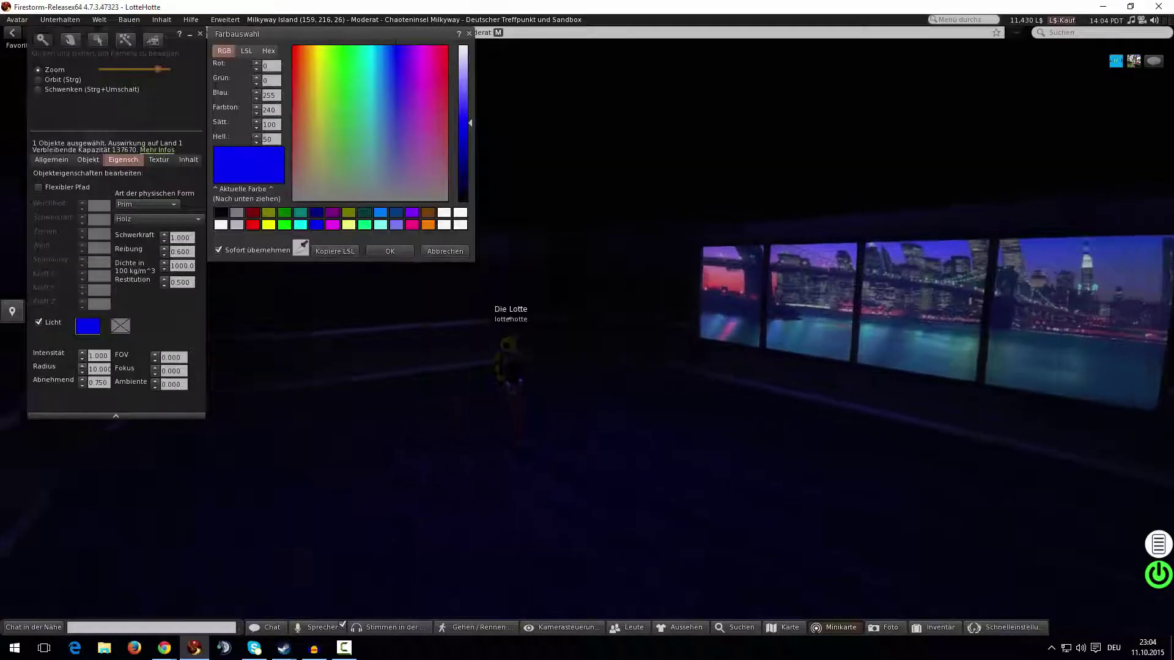
alt+drag(538, 324, 609, 331)
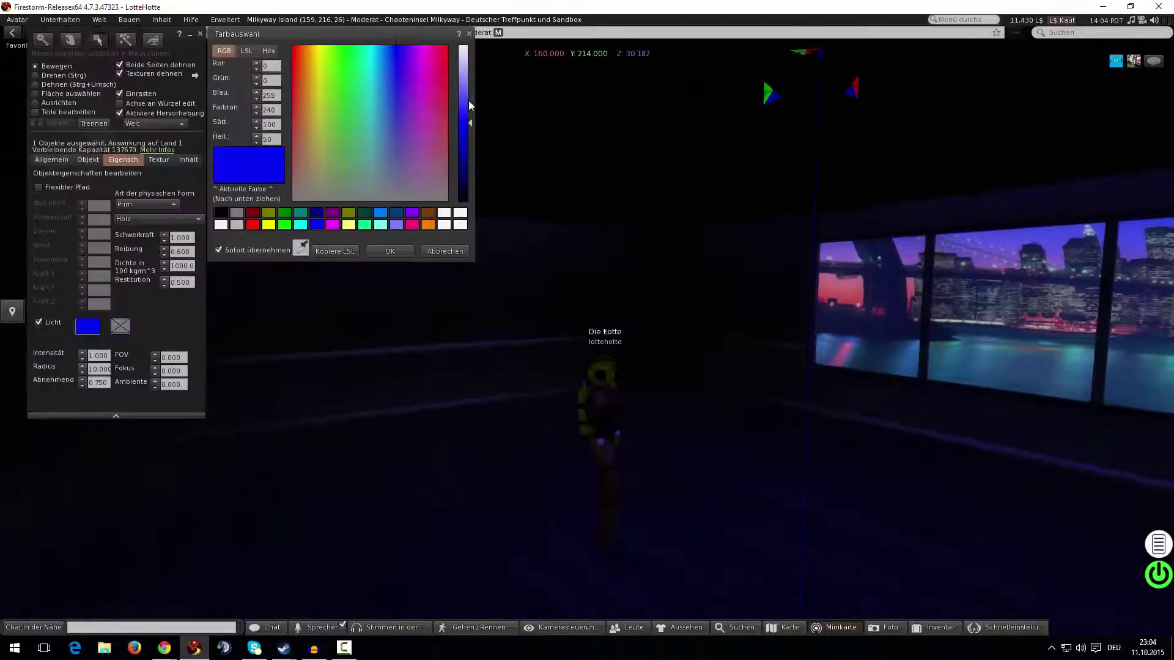
mouse_move(468, 101)
mouse_down()
mouse_move(465, 79)
mouse_move(474, 125)
mouse_move(472, 112)
mouse_up()
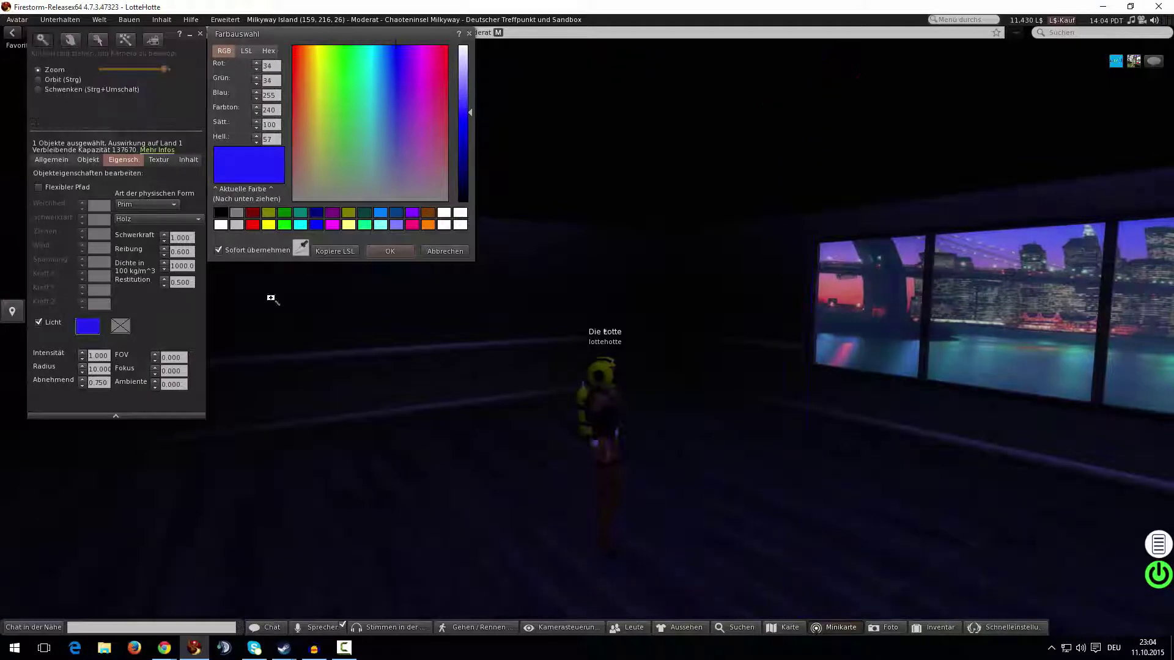
Store the current blue in an empty palette swatch and accept it as the slab's light colour.
alt+drag(208, 329, 244, 330)
alt+drag(514, 244, 541, 241)
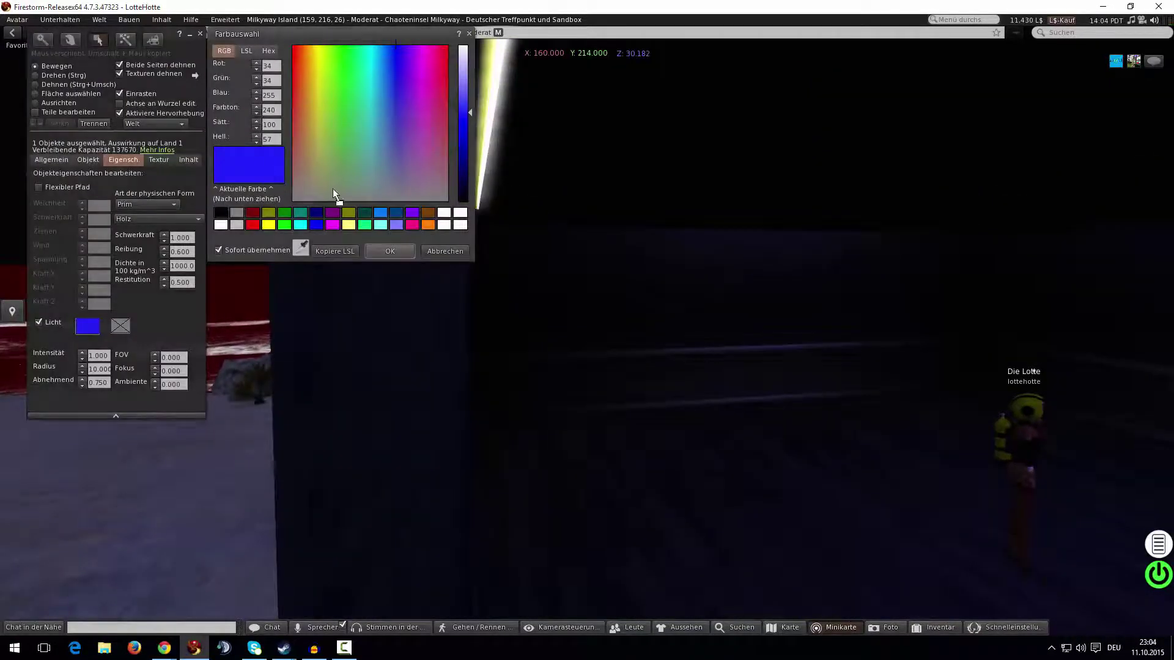
drag(444, 217, 444, 217)
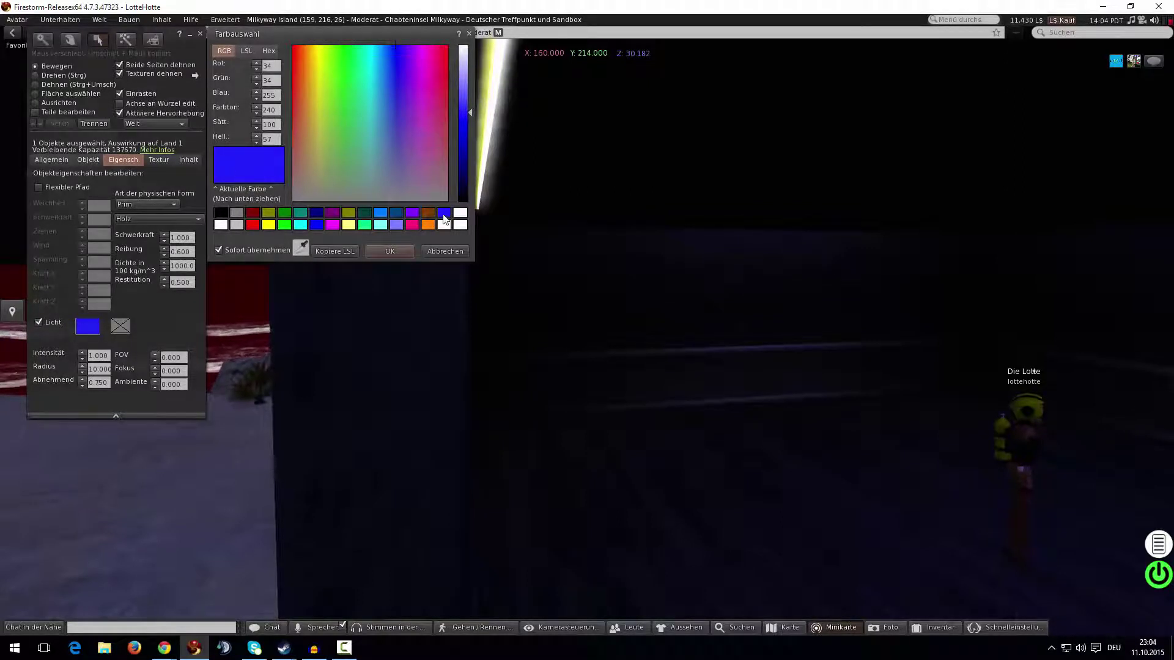
click(396, 251)
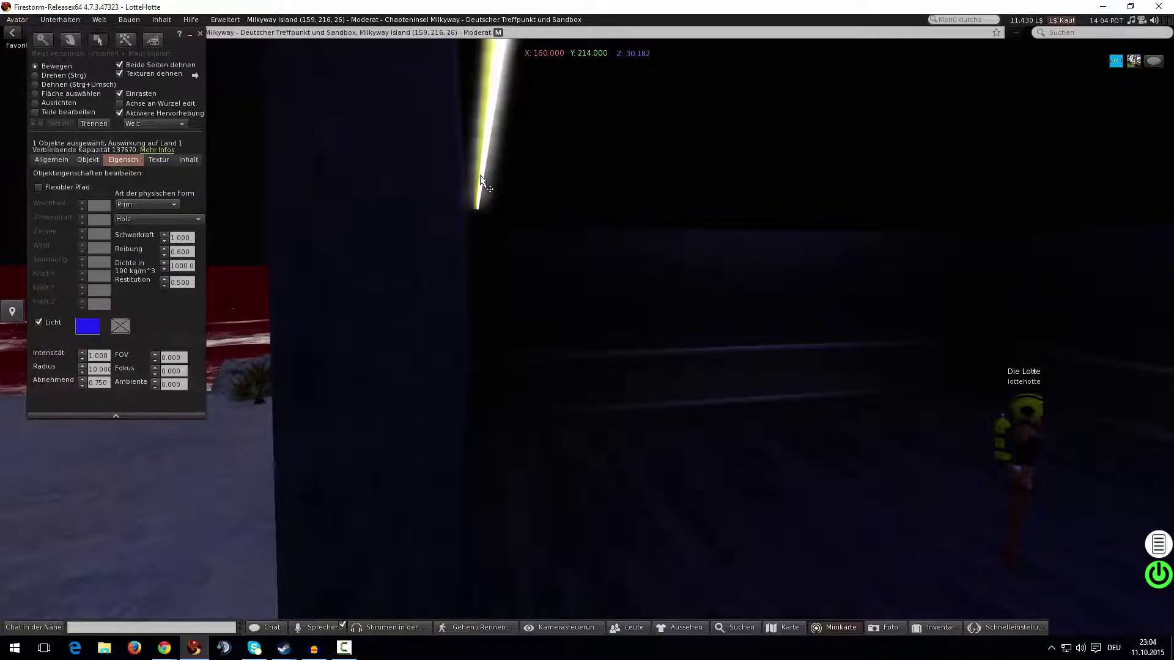
Apply the stored blue swatch as the ceiling slab's surface colour.
click(160, 161)
click(49, 186)
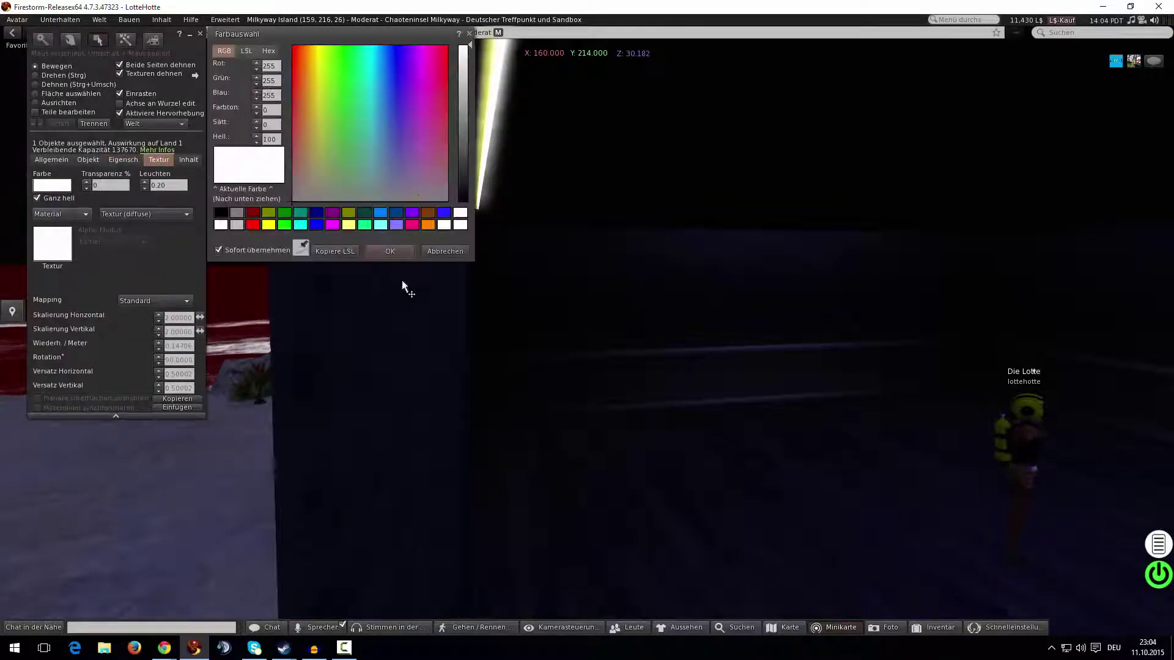
click(440, 213)
click(390, 252)
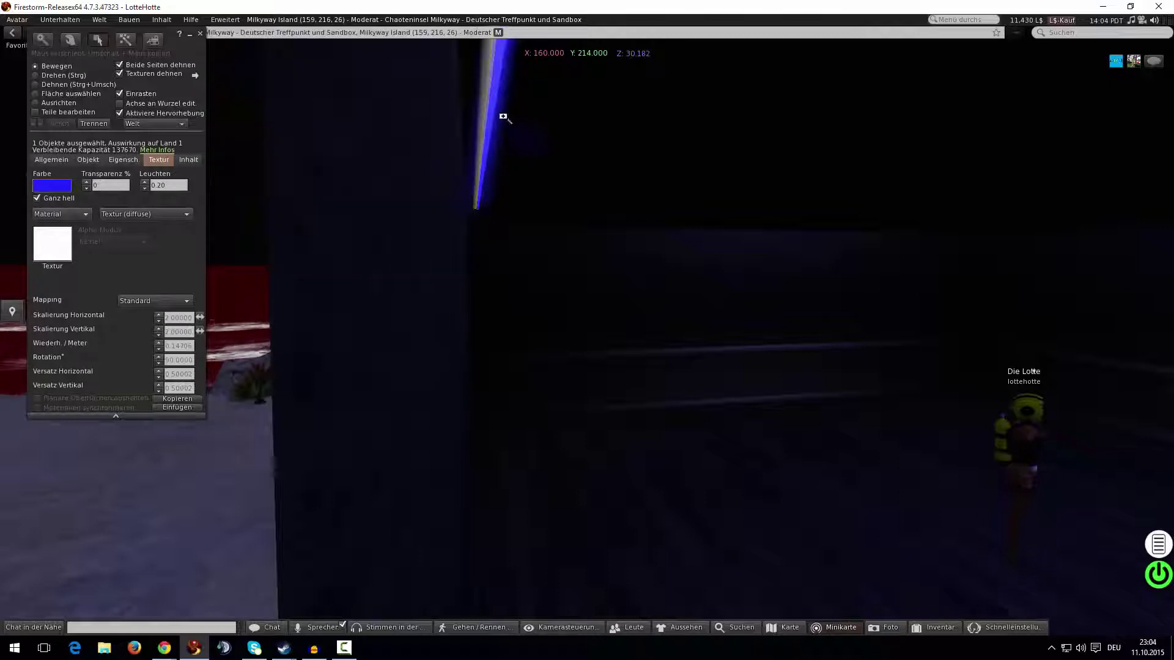
End editing of the slab and examine its glowing blue edge and the window wall from inside the room.
key(ctrl+b)
alt+drag(588, 334, 829, 489)
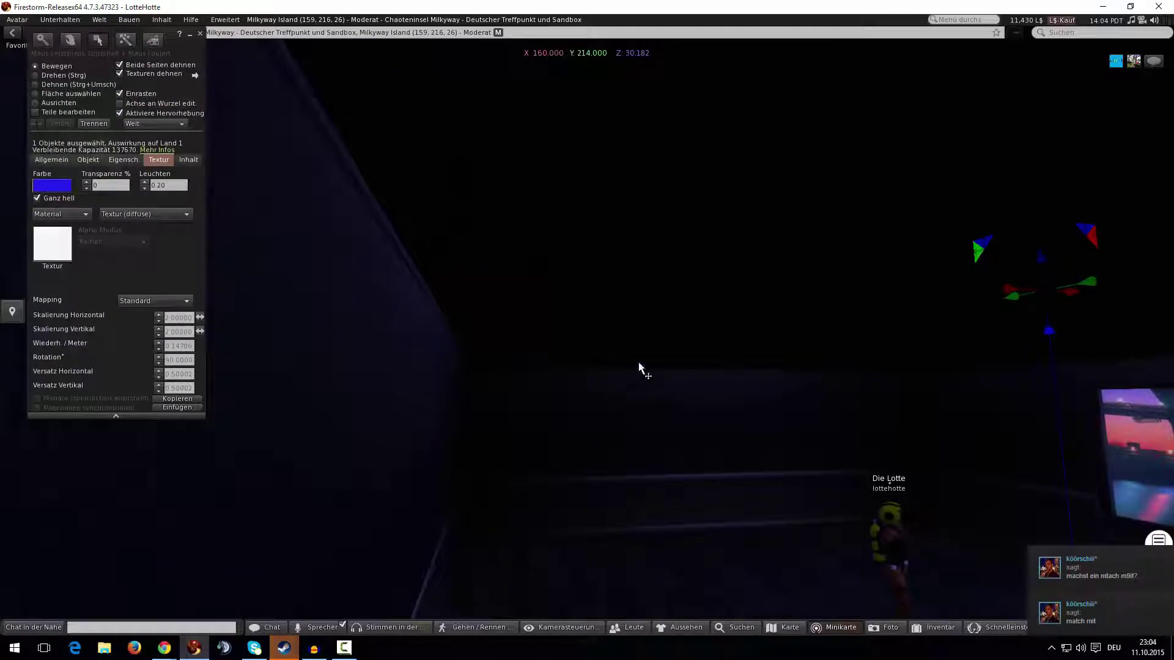
click(200, 34)
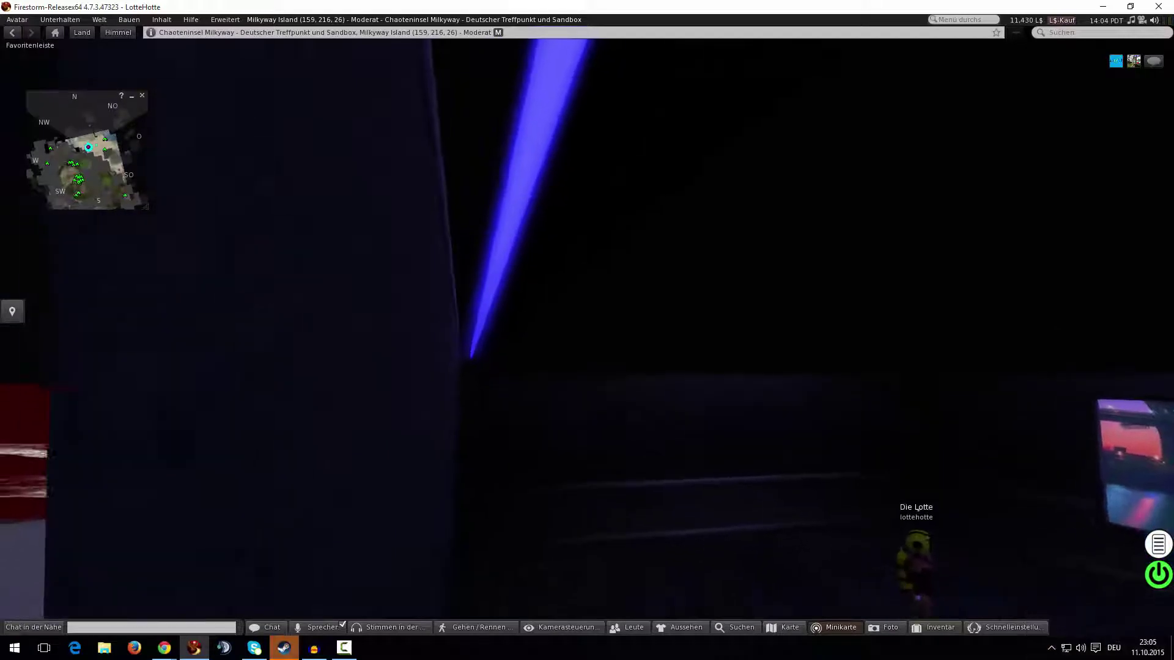
alt+drag(502, 354, 581, 379)
alt+click(850, 411)
alt+click(725, 410)
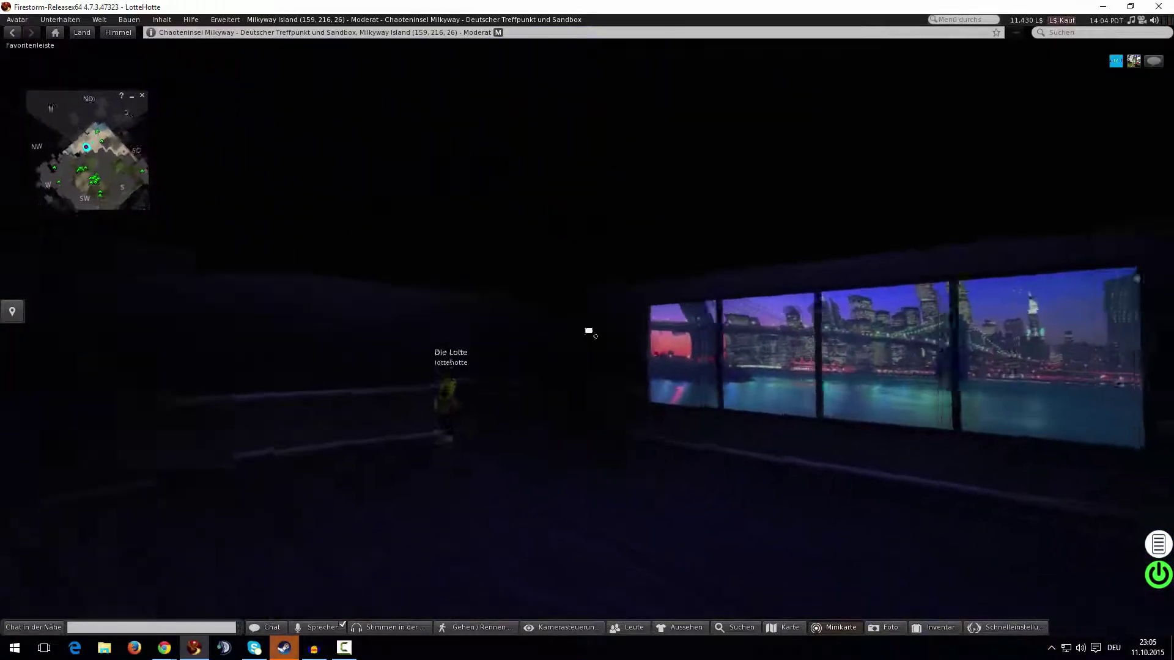
Walk the avatar through the room and examine how the blue light falls on the brick wall, floor and corners.
key(Up)
key(Right)
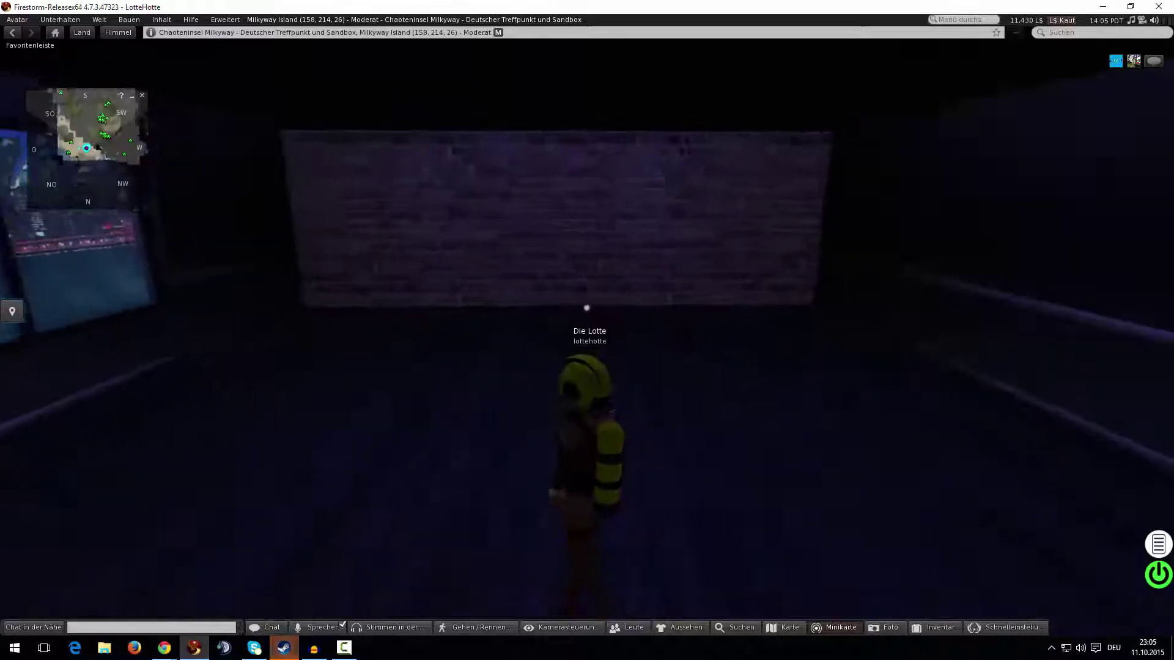
key(Up)
drag(567, 448, 875, 453)
key(Up)
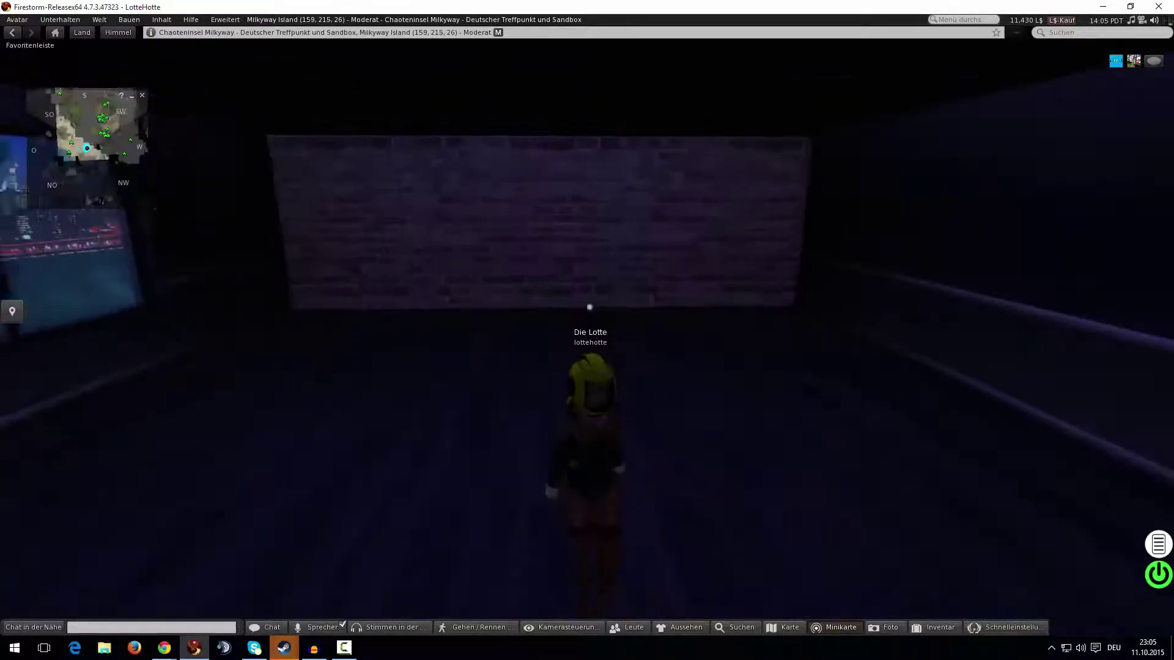
drag(602, 453, 568, 437)
key(Up)
alt+drag(480, 202, 489, 205)
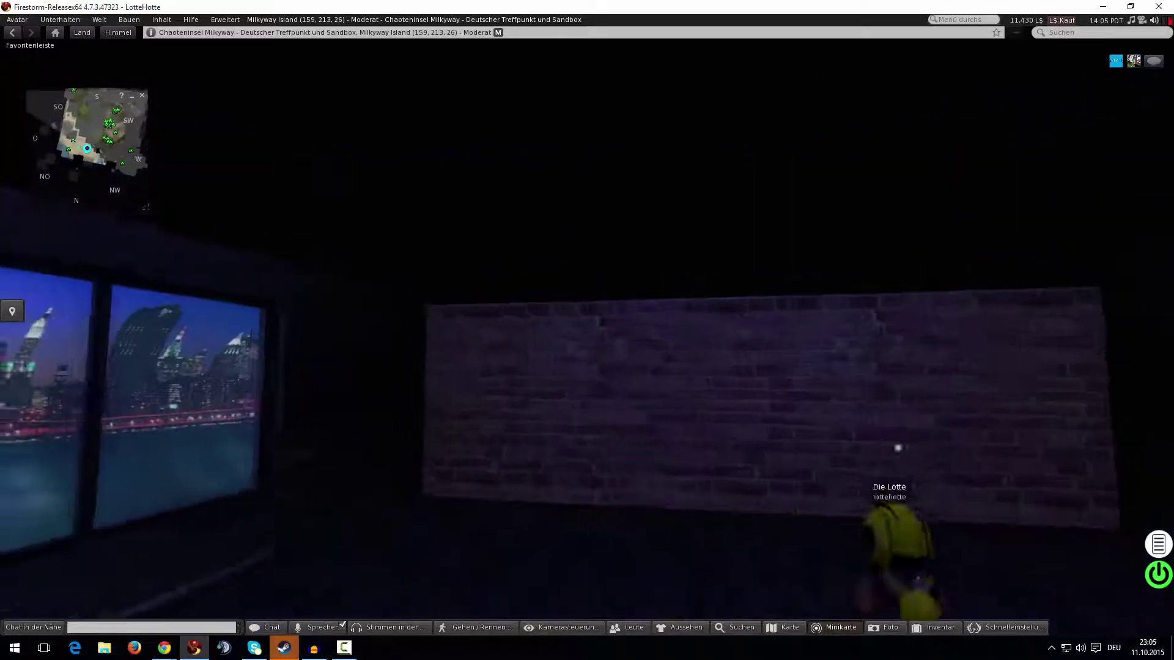
alt+drag(457, 293, 551, 257)
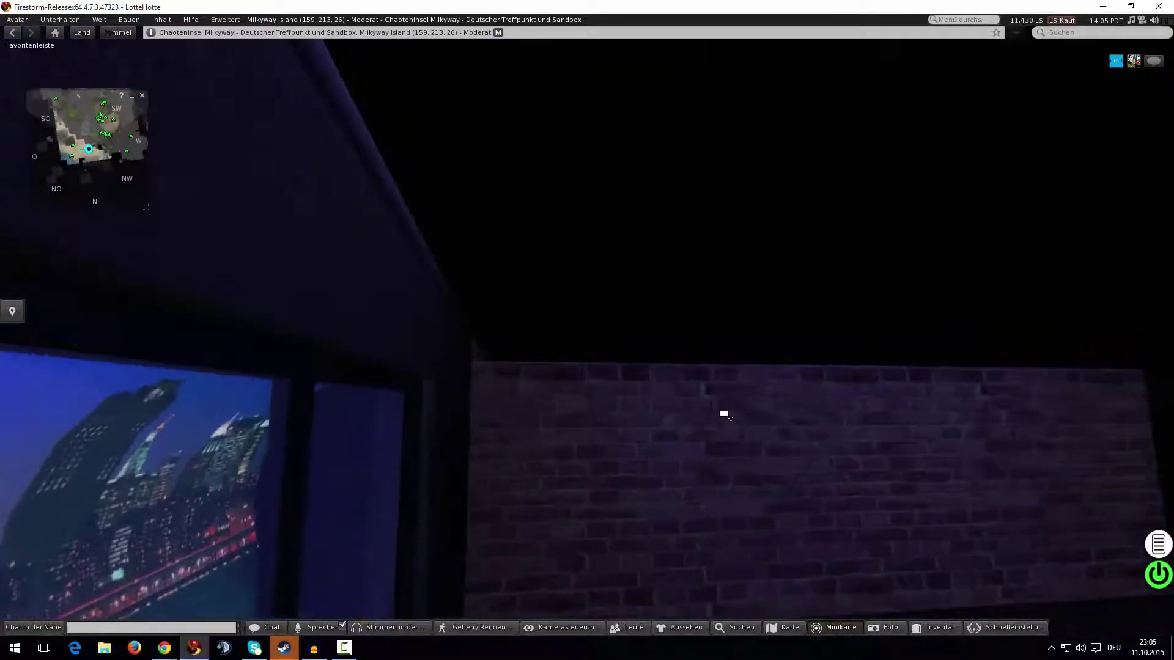
alt+drag(725, 416, 581, 394)
alt+drag(553, 220, 614, 369)
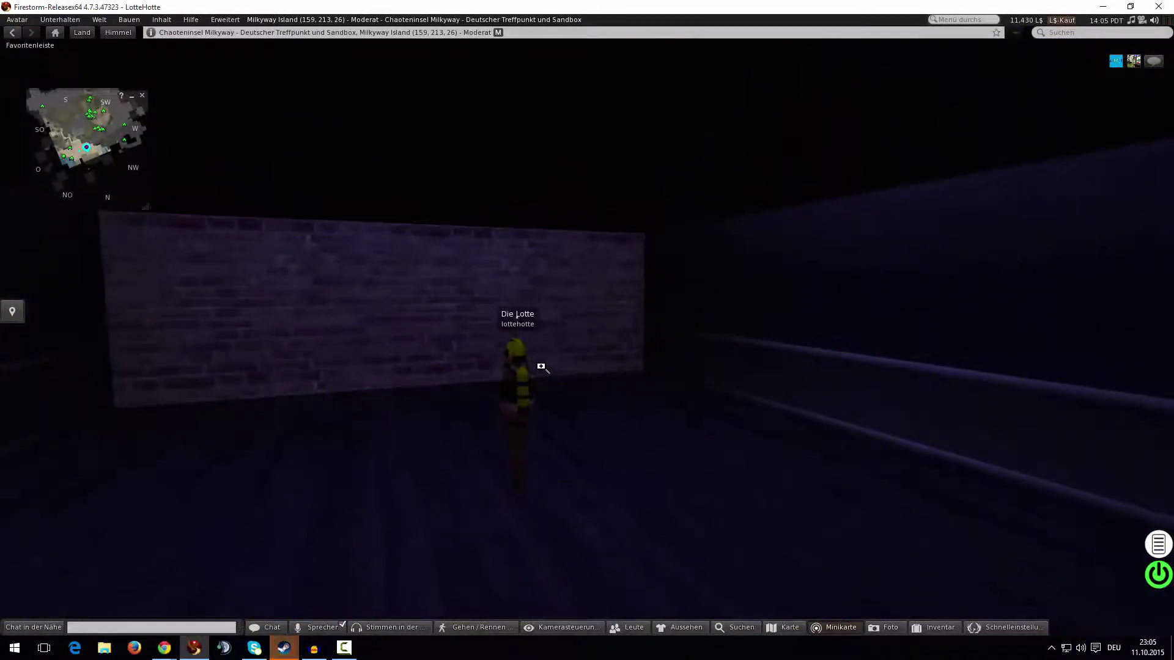
alt+drag(522, 367, 584, 412)
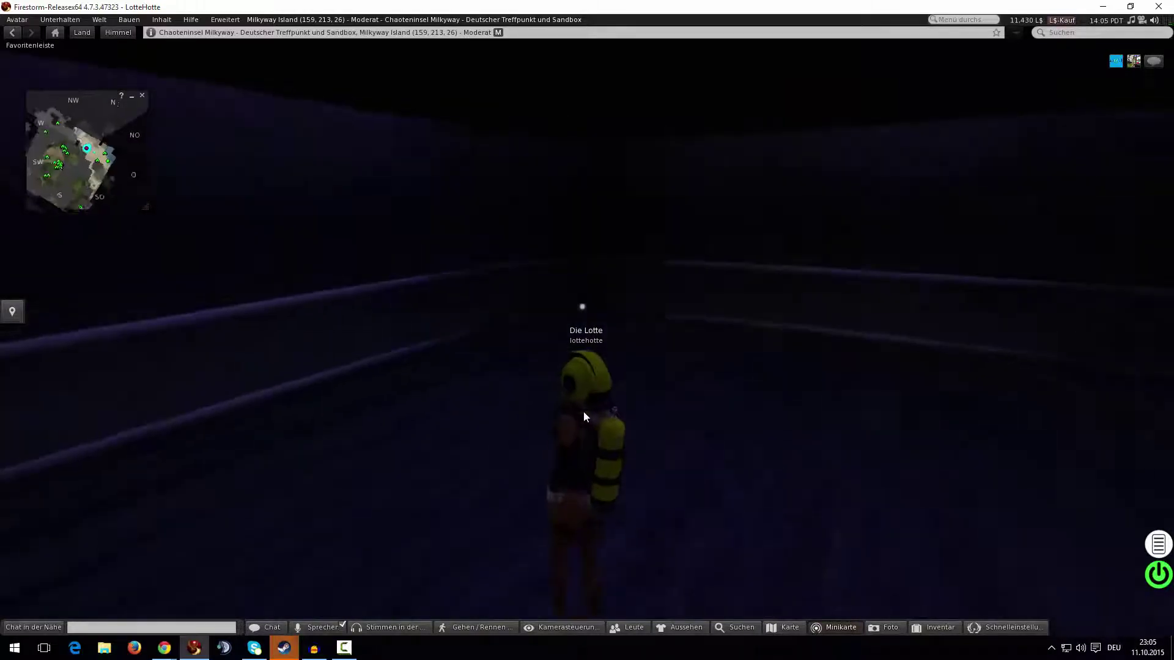
key(Up)
alt+drag(483, 336, 595, 335)
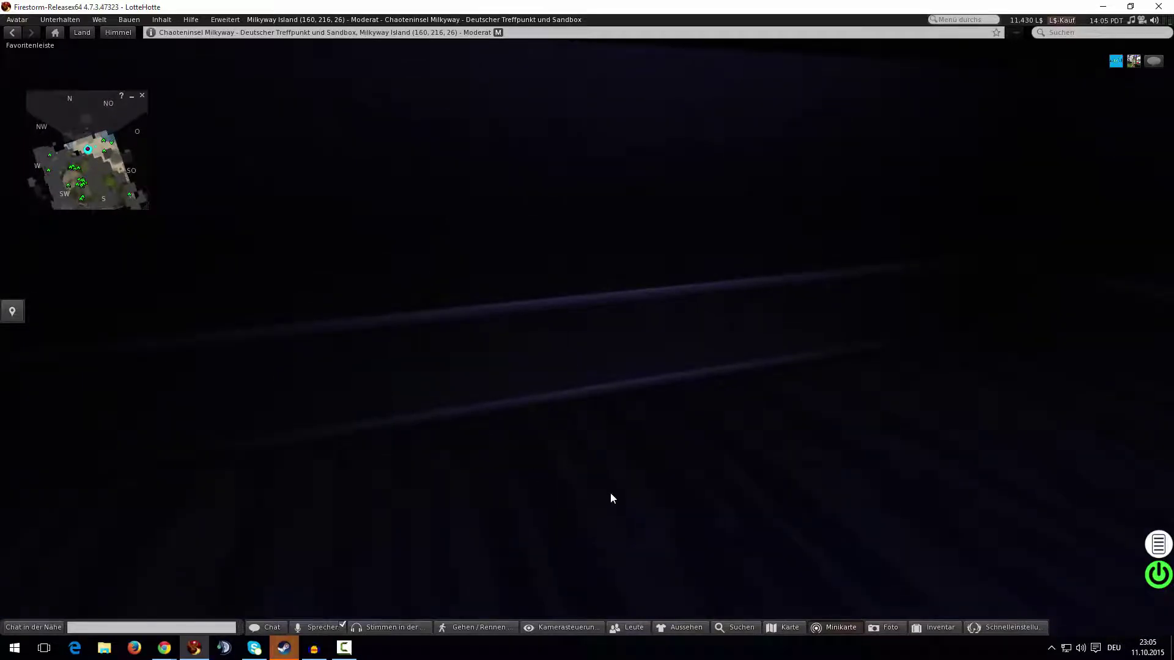
Create a new box on the floor in front of the wall with the horizontal rails.
key(ctrl+b)
click(536, 403)
key(ctrl+b)
alt+drag(537, 401, 397, 398)
alt+drag(492, 361, 452, 355)
alt+drag(686, 304, 746, 306)
click(414, 453)
Move the new box near the wall to X 160.000, Y 222.743, Z 25.500.
drag(418, 418, 414, 352)
alt+drag(463, 389, 598, 211)
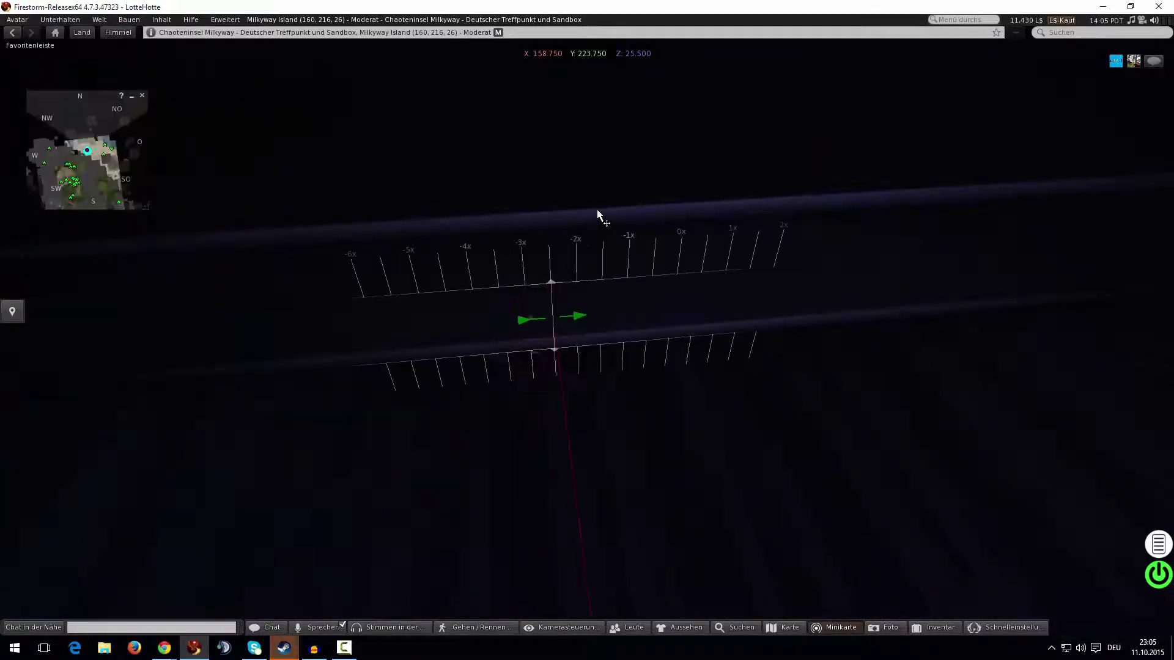
drag(715, 186, 715, 188)
alt+drag(694, 308, 525, 269)
drag(430, 312, 355, 296)
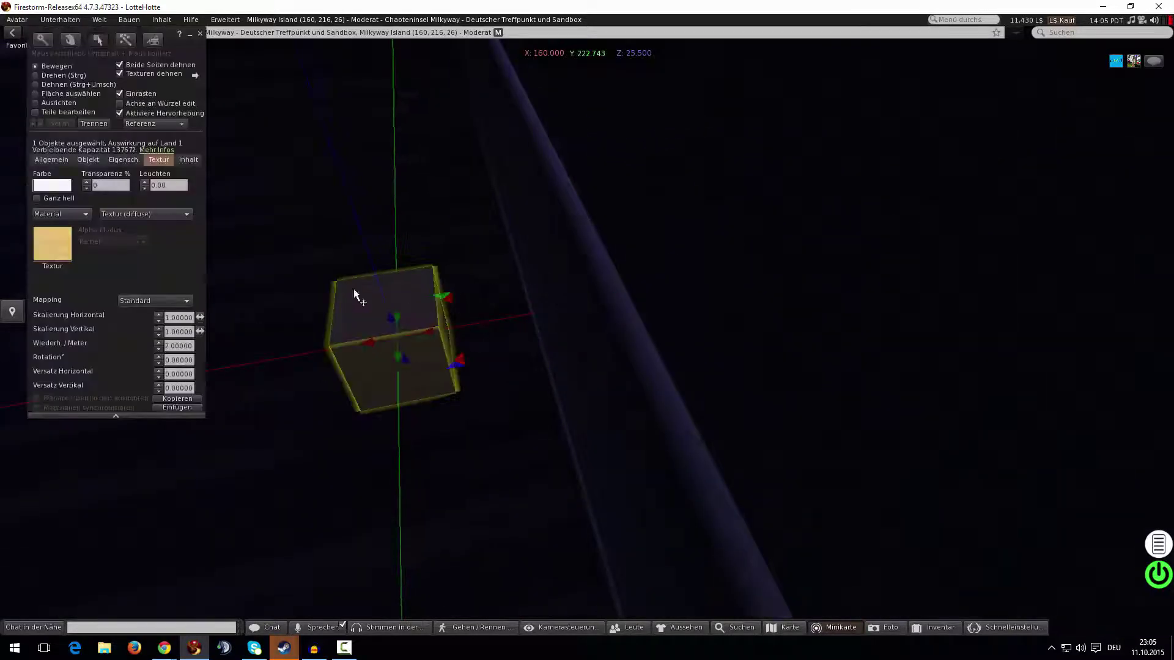
Enable snapping to subunits and the display of cross-sections in the grid options.
click(195, 75)
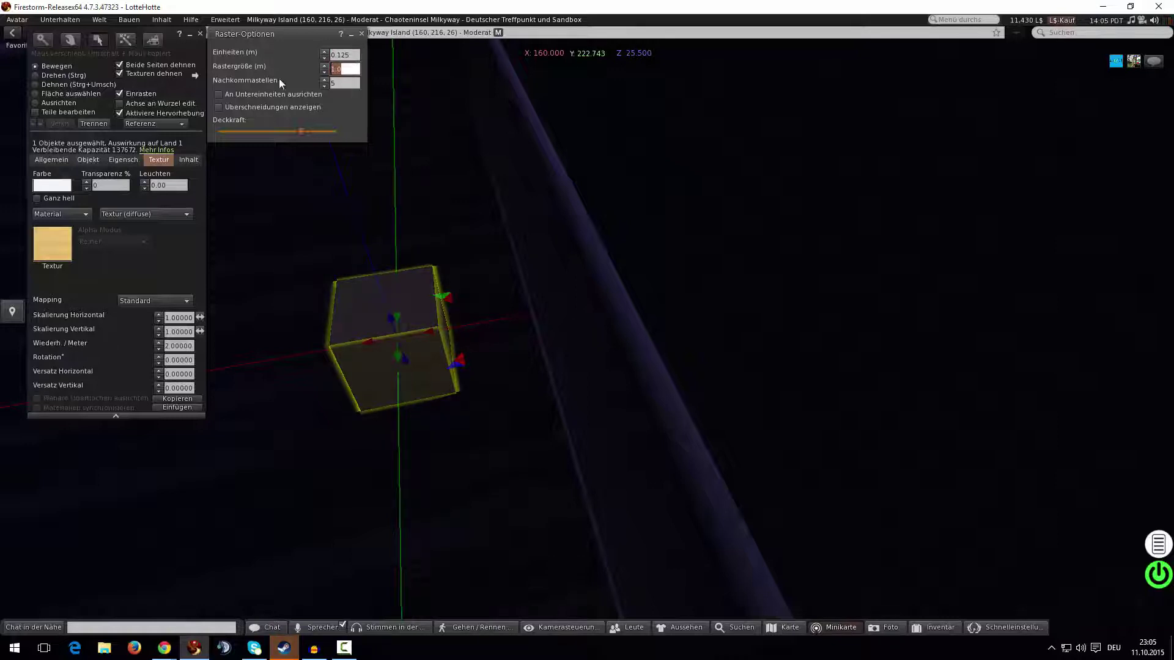
click(240, 109)
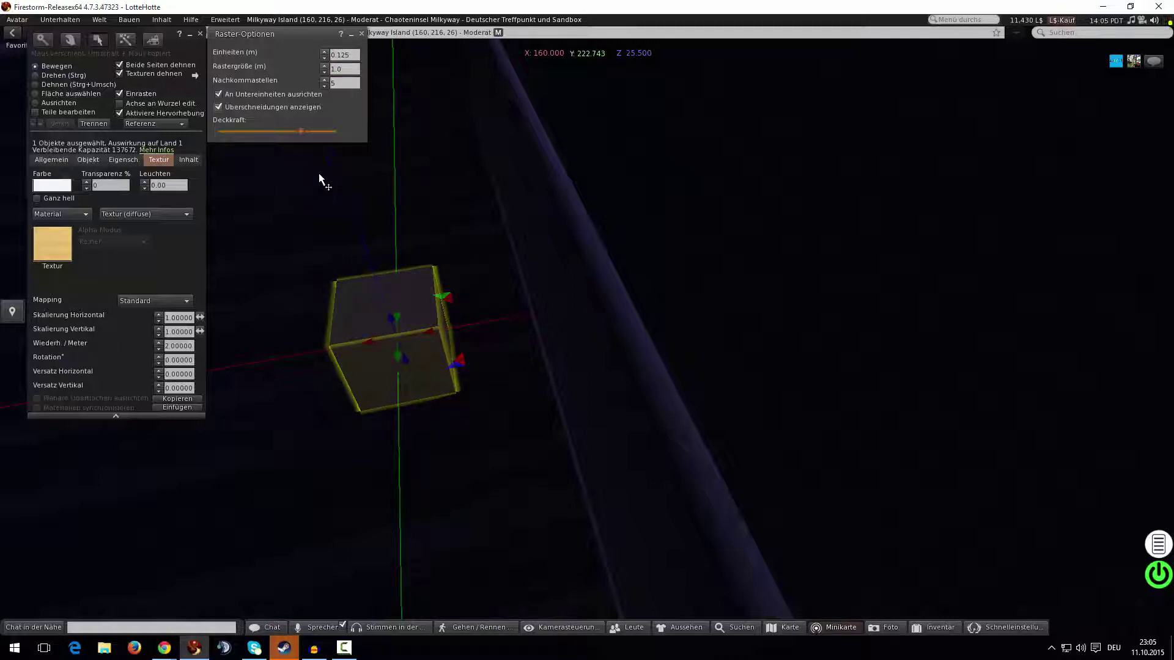
click(361, 34)
Thin the box along its Y axis to 0.250 m.
alt+drag(414, 322, 584, 286)
key(ctrl+shift)
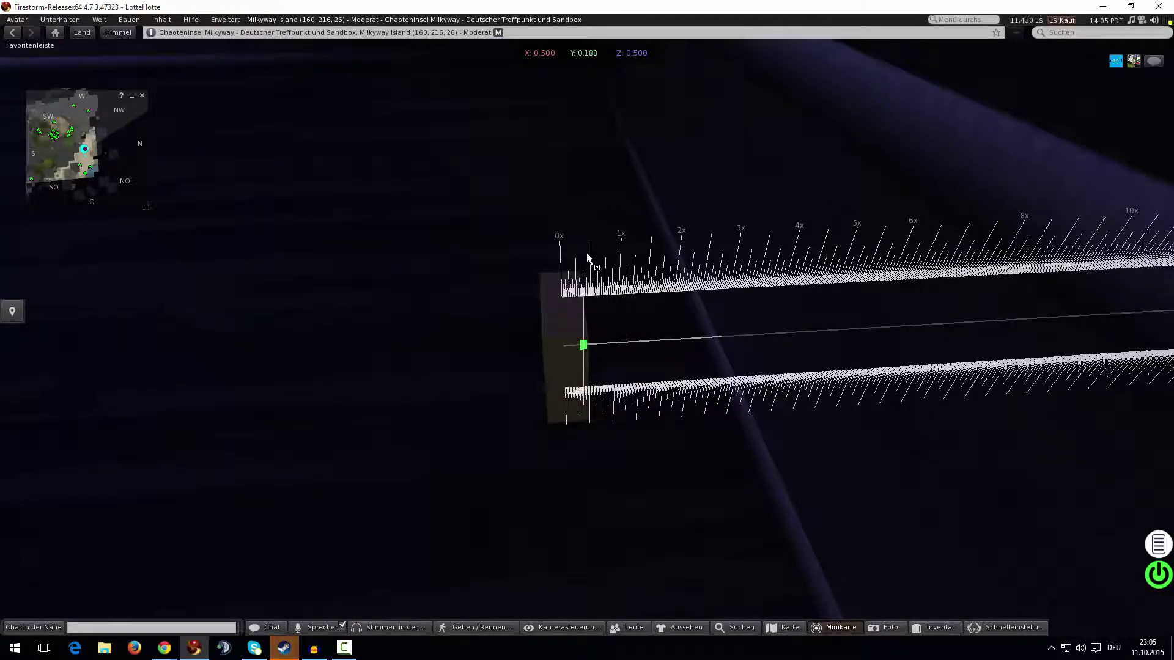
ctrl+shift+drag(590, 253, 589, 254)
alt+drag(589, 328, 648, 309)
alt+drag(633, 334, 801, 406)
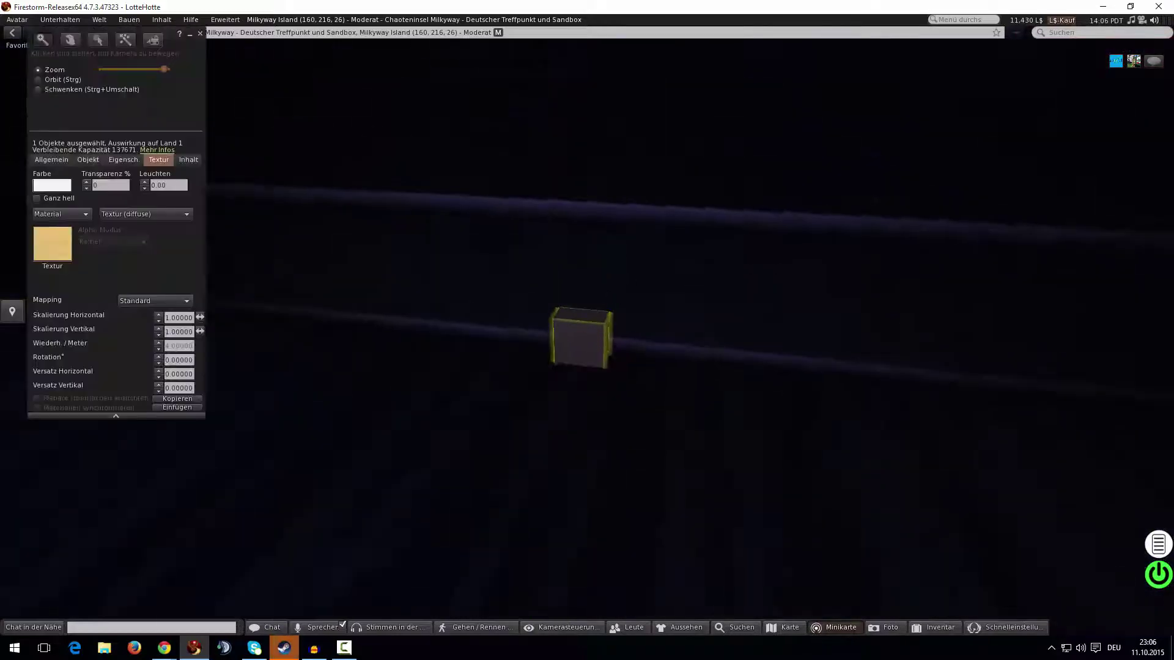
Widen the box to 3.750 m and, with both-sides stretching turned off, stretch it upward into a tall wall panel.
drag(572, 391, 691, 274)
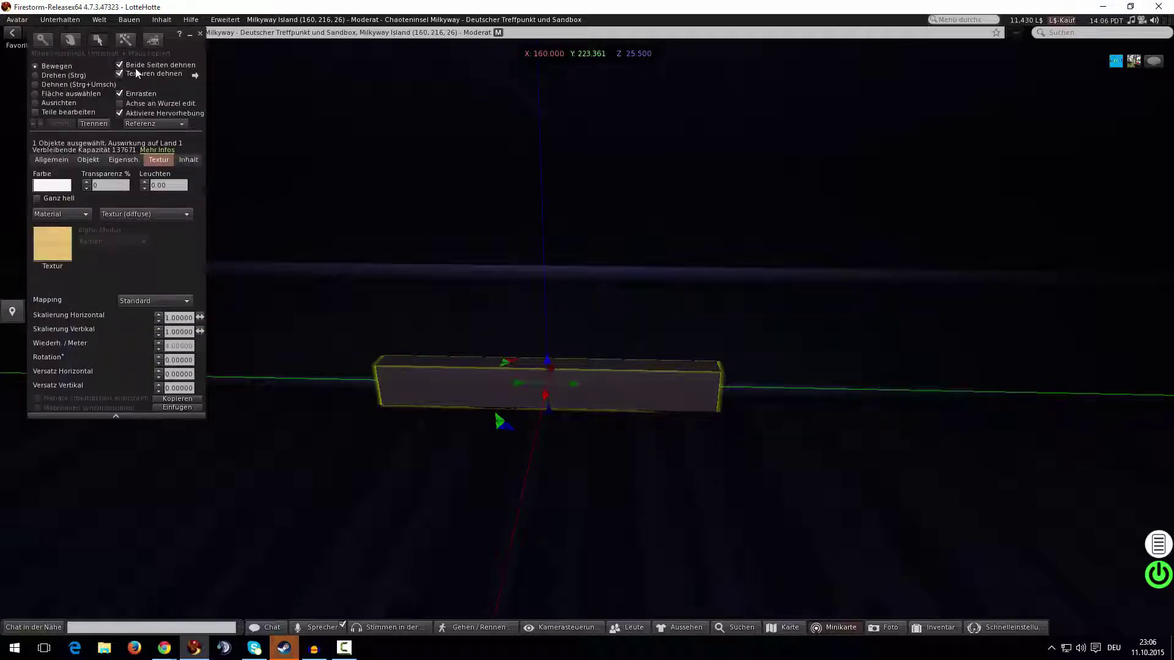
key(ctrl+shift)
ctrl+shift+drag(549, 363, 713, 73)
alt+drag(545, 122, 554, 341)
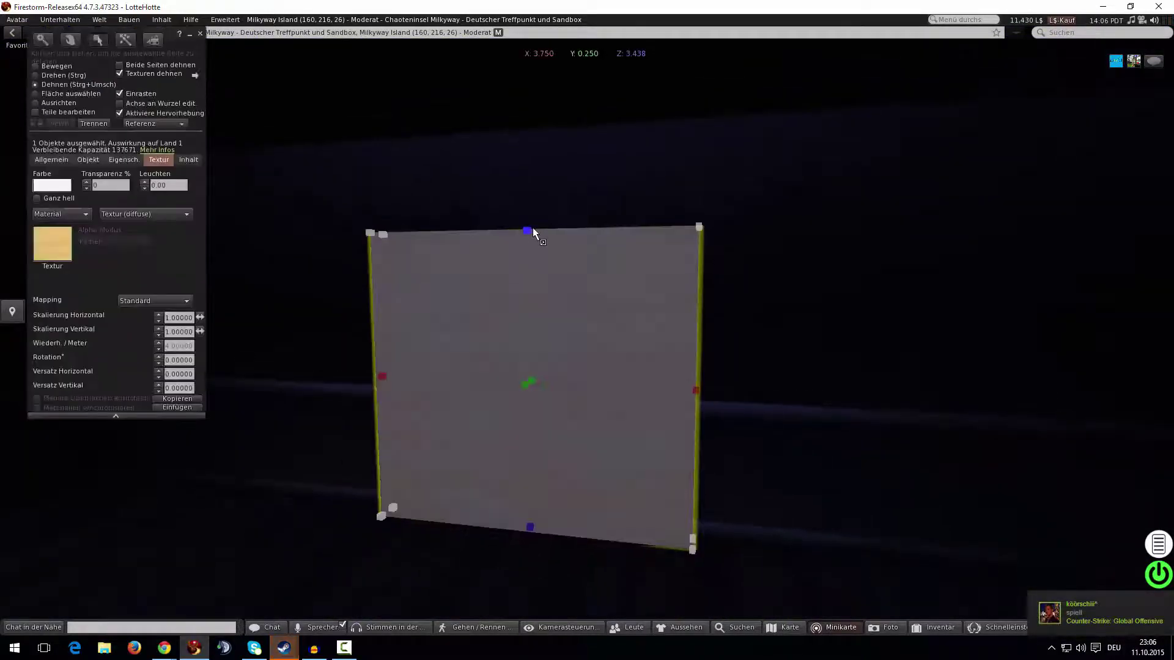
ctrl+shift+drag(533, 230, 643, 199)
Move the panel to Y 223.587 against the wall and fine-tune its width and height at the edges.
alt+drag(644, 333, 584, 310)
ctrl+alt+drag(657, 290, 587, 331)
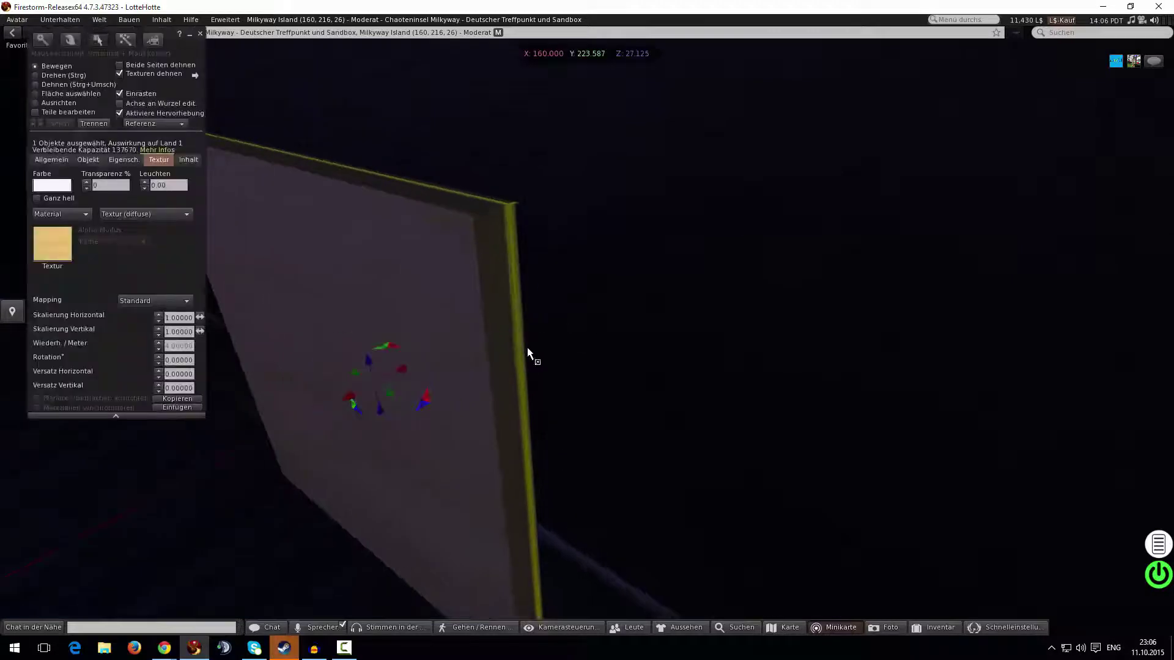
key(ctrl+shift)
drag(547, 482, 532, 478)
ctrl+shift+drag(317, 153, 324, 174)
Replace the wall panel's diffuse texture with the blank texture.
alt+drag(500, 321, 440, 447)
click(47, 247)
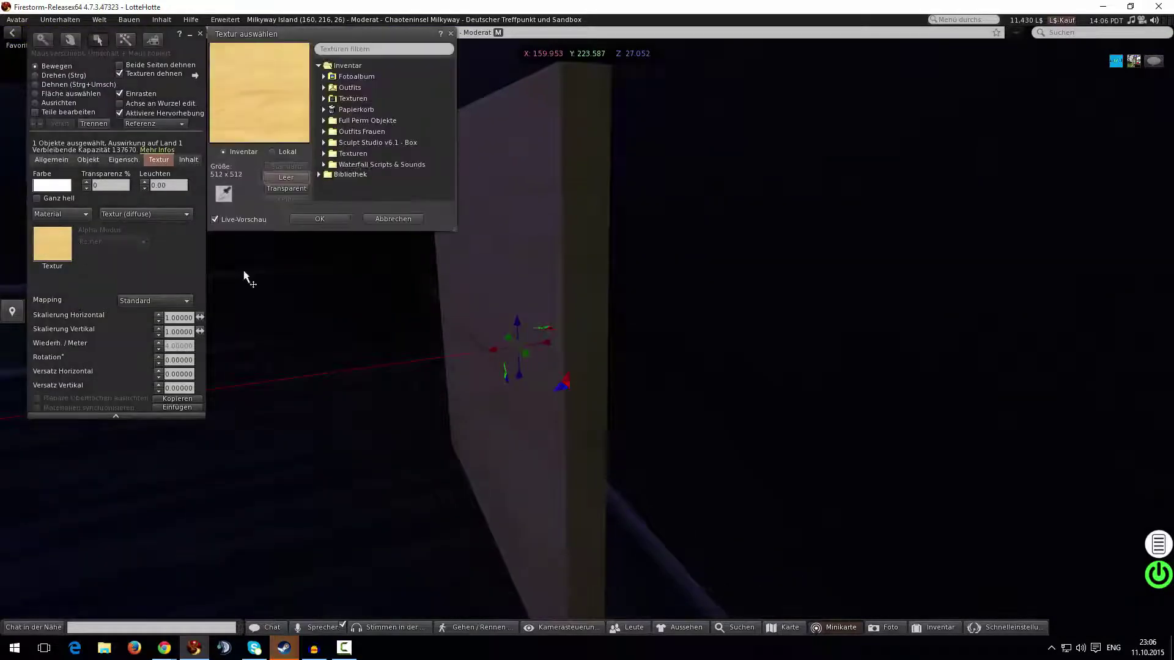
click(278, 180)
click(320, 219)
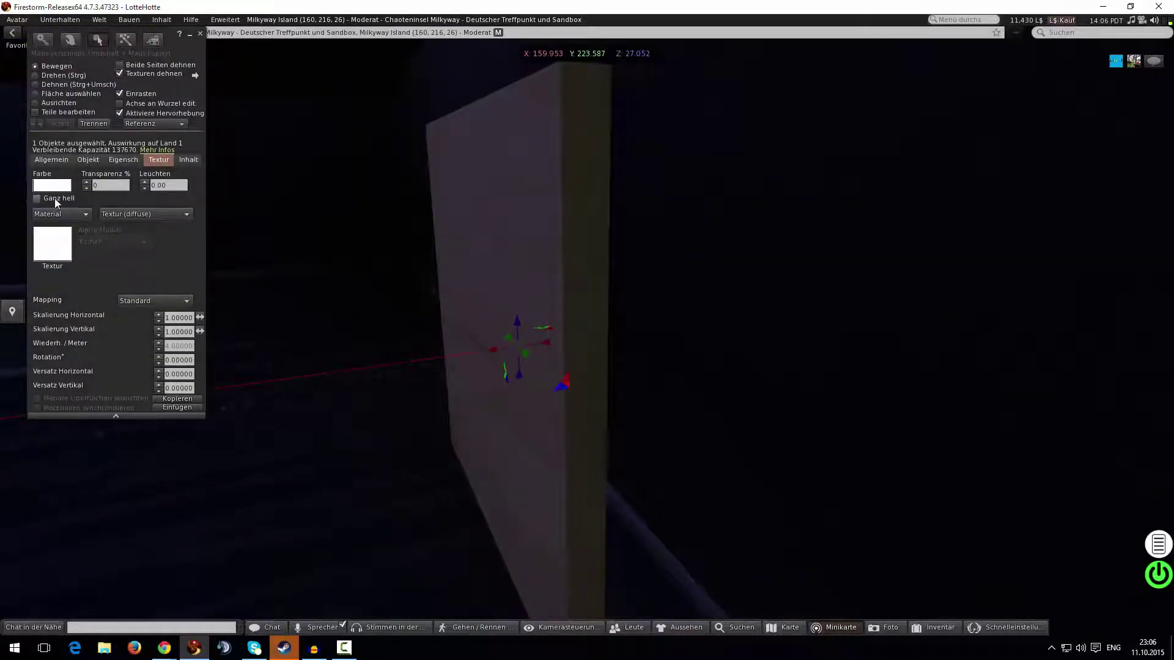
Turn on the light feature for the wall panel.
click(92, 160)
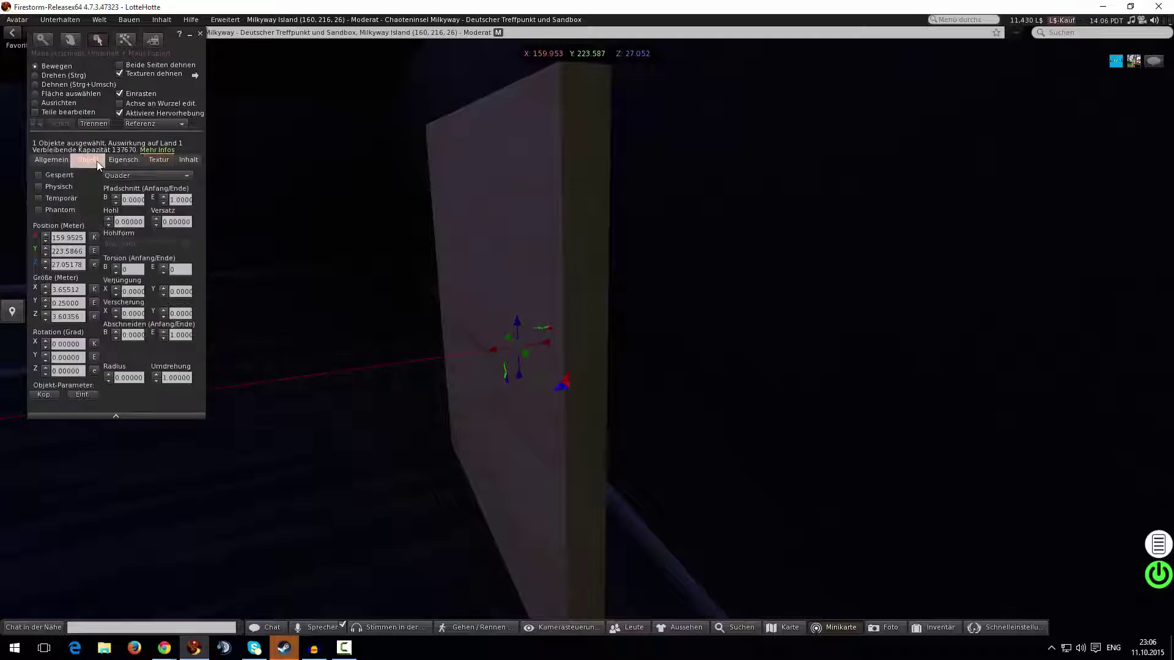
click(115, 163)
click(46, 324)
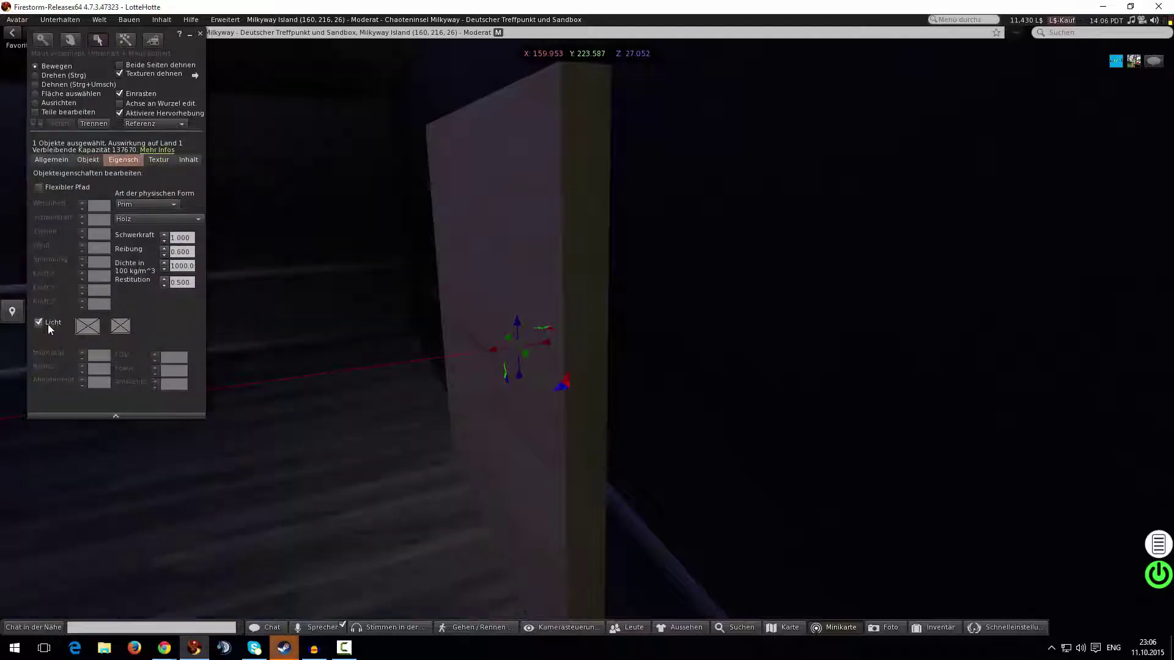
click(200, 33)
alt+drag(587, 330, 618, 343)
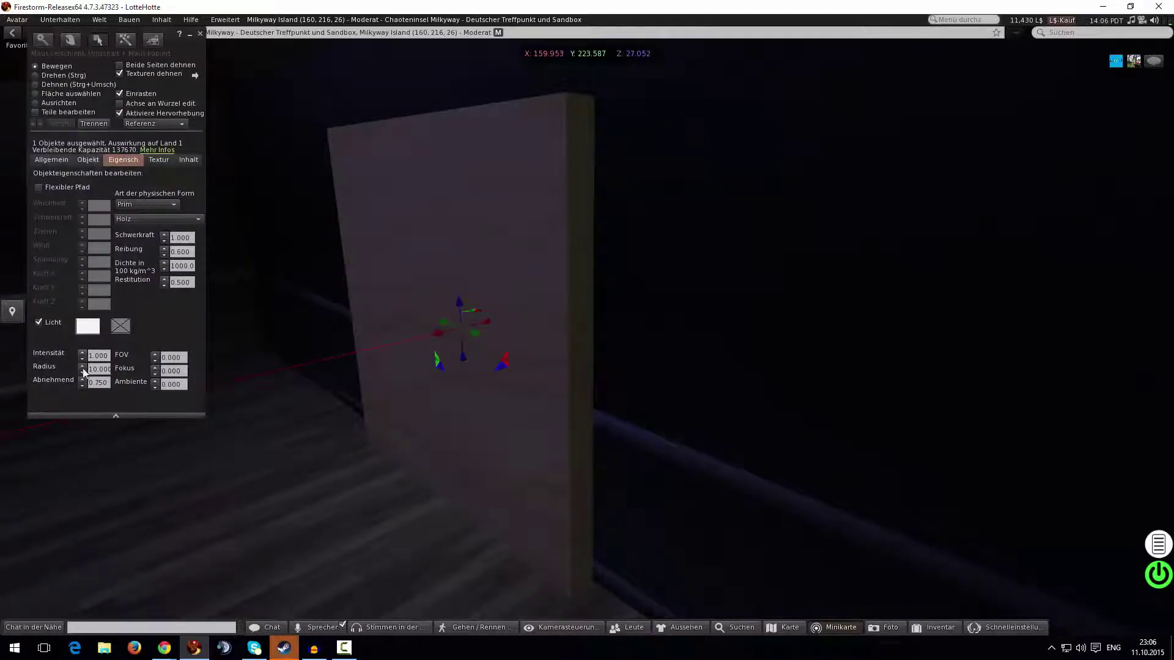
Set the panel's light colour to magenta (RGB 255, 0, 255) and check the glow on the floor.
click(88, 328)
click(331, 225)
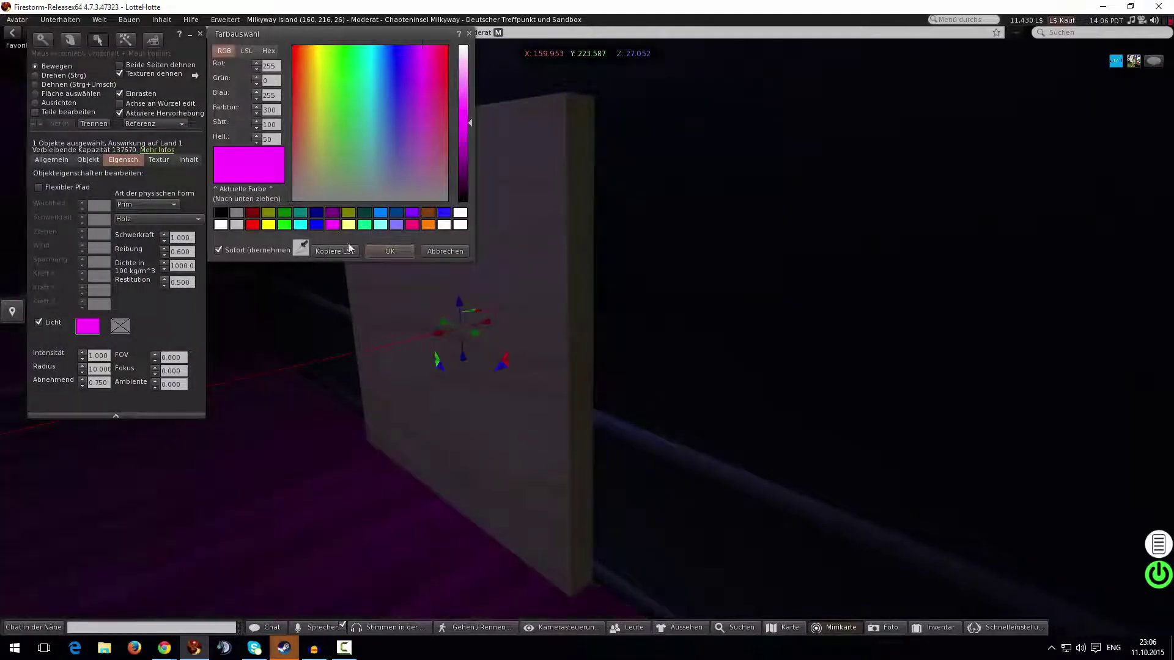
click(390, 251)
key(ctrl+b)
alt+drag(587, 331, 563, 269)
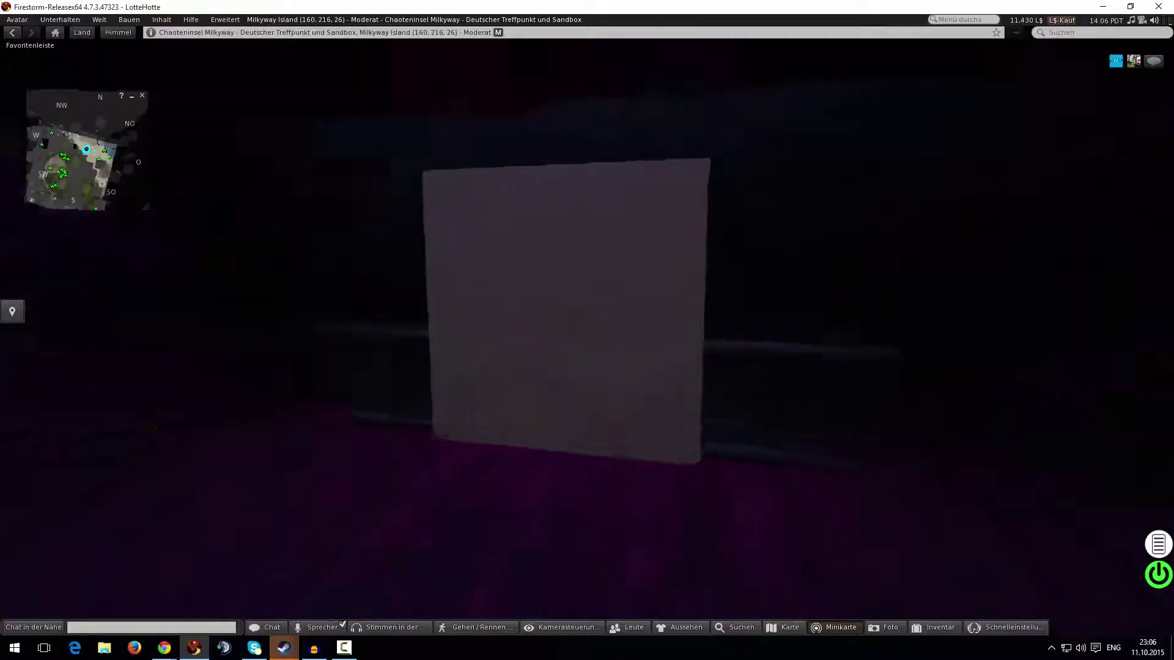
Change the panel's light colour to pink with a hue of 330.
click(416, 224)
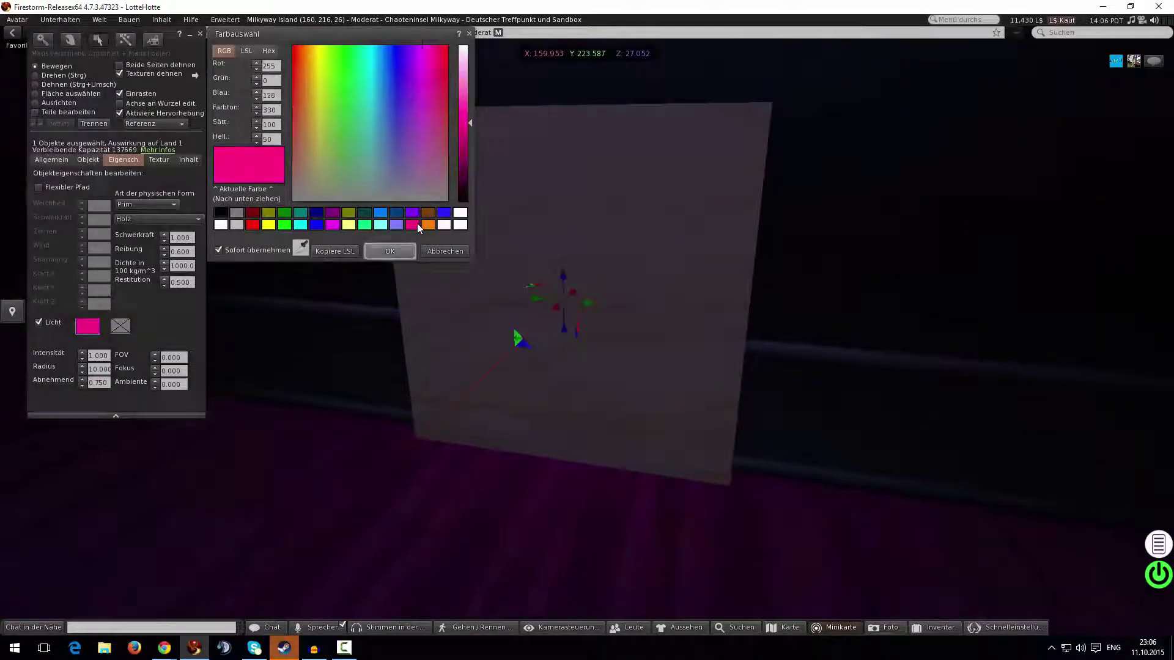
click(390, 252)
key(ctrl+b)
mouse_move(627, 361)
alt+mouse_down()
mouse_move(584, 366)
mouse_move(612, 385)
mouse_move(608, 355)
alt+mouse_up()
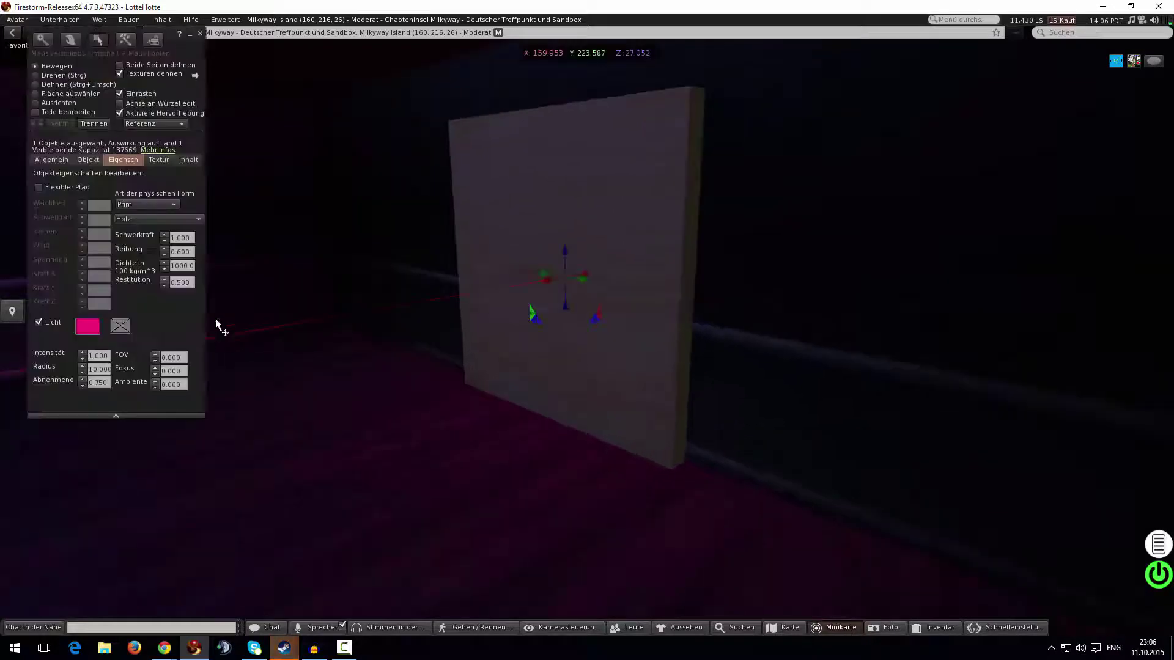
Lower the panel light's intensity to 0.506 and its radius to 6.200, and check the effect in the room.
click(82, 359)
click(82, 358)
click(82, 358)
click(82, 359)
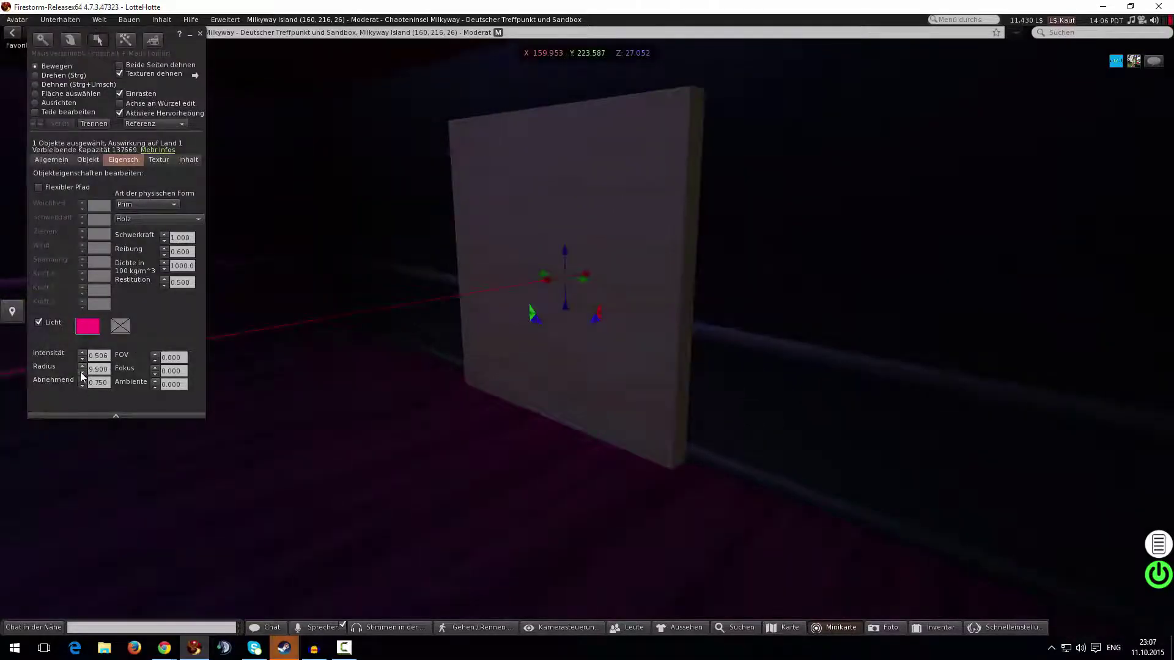
key(ctrl+b)
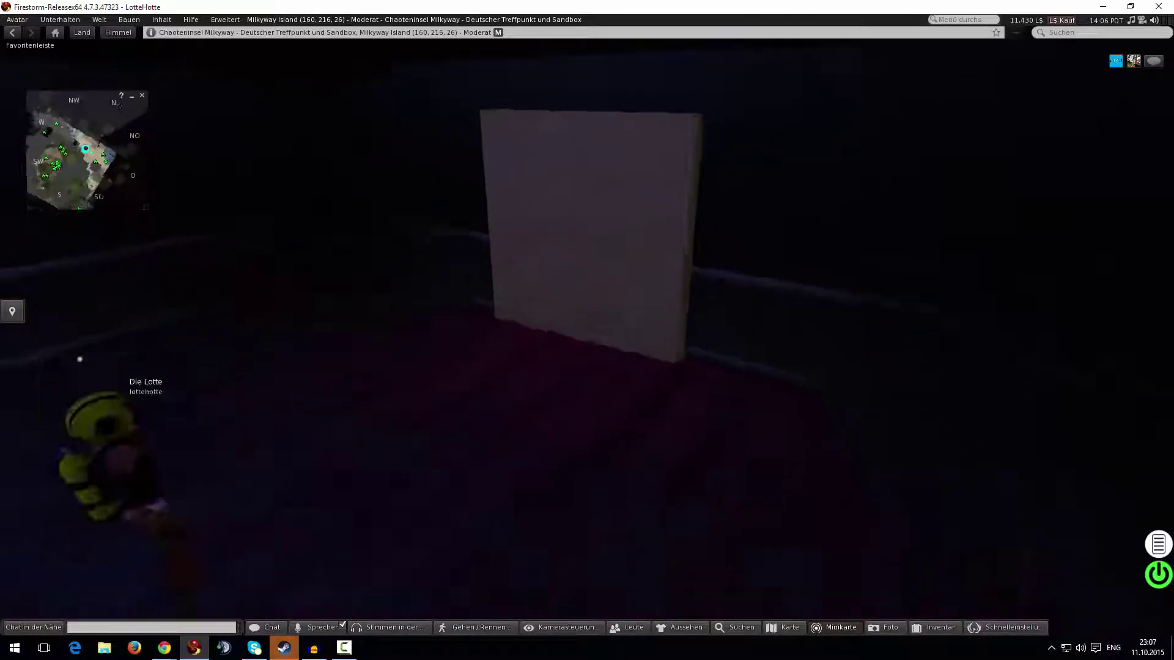
key(ctrl+b)
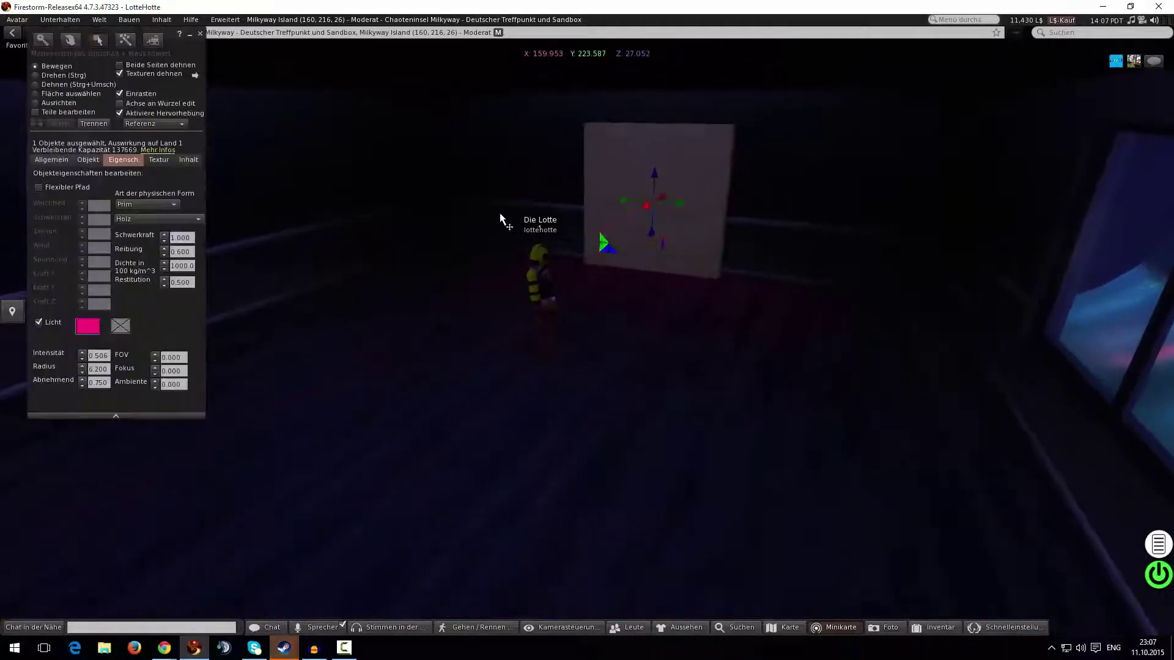
Raise the panel light's intensity to 1.000 and its radius to 14.000, and inspect the glow around the panel and outside the room.
click(81, 353)
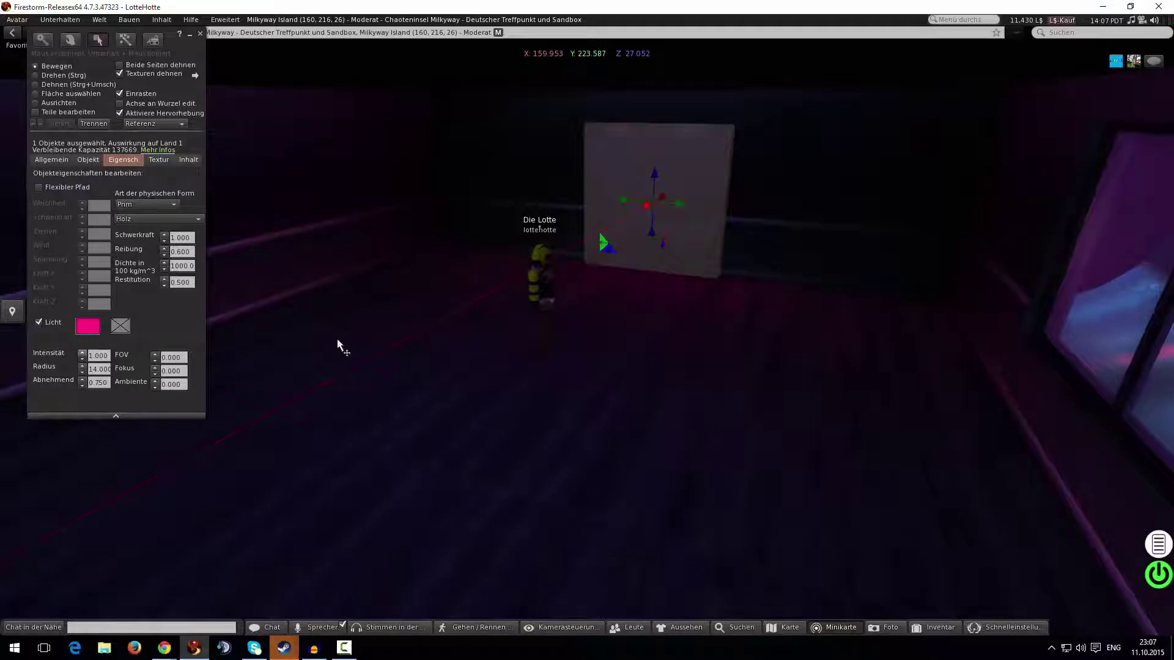
key(ctrl+b)
key(ctrl+b)
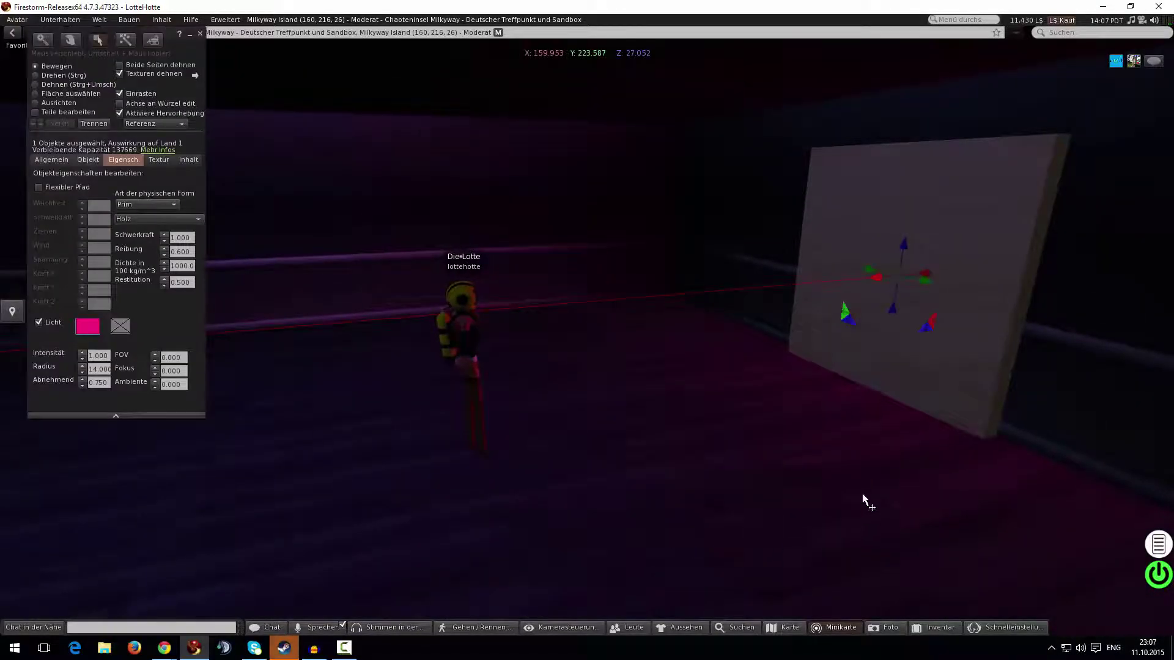
alt+drag(667, 512, 558, 331)
key(Escape)
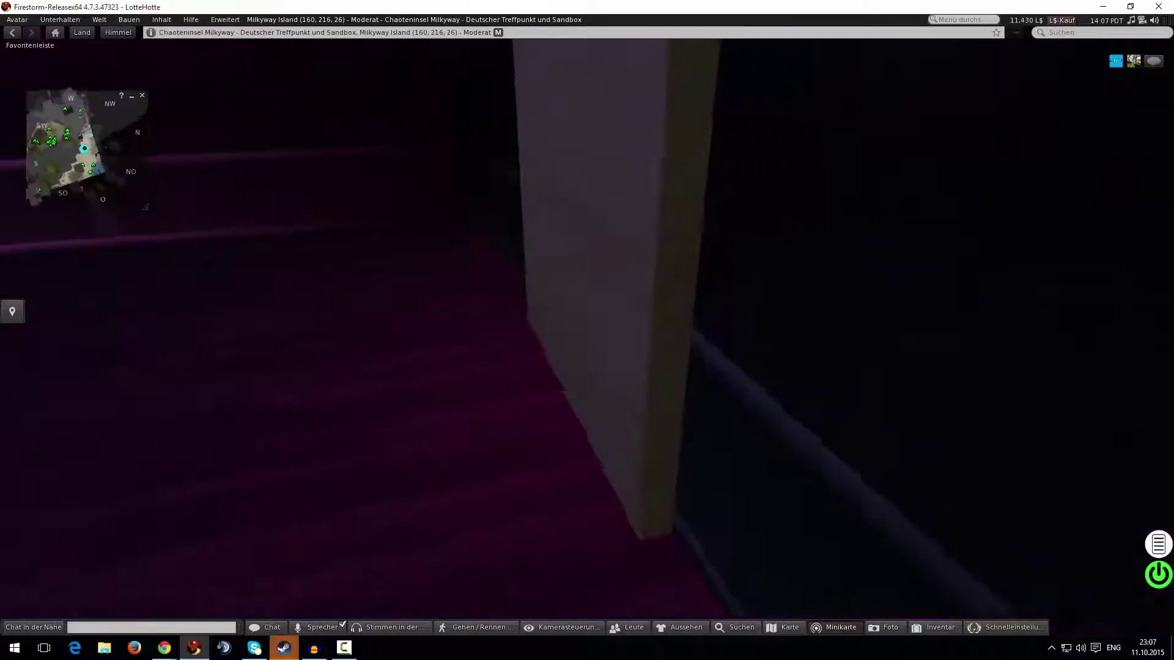
key(ctrl+b)
key(ctrl+b)
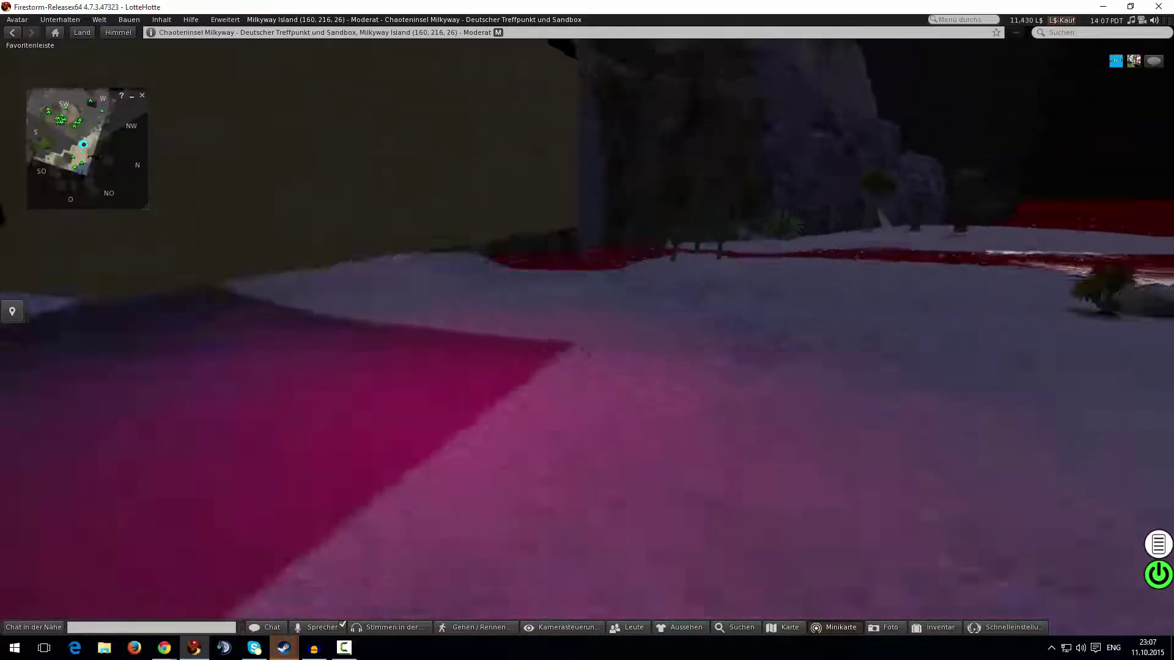
key(Right)
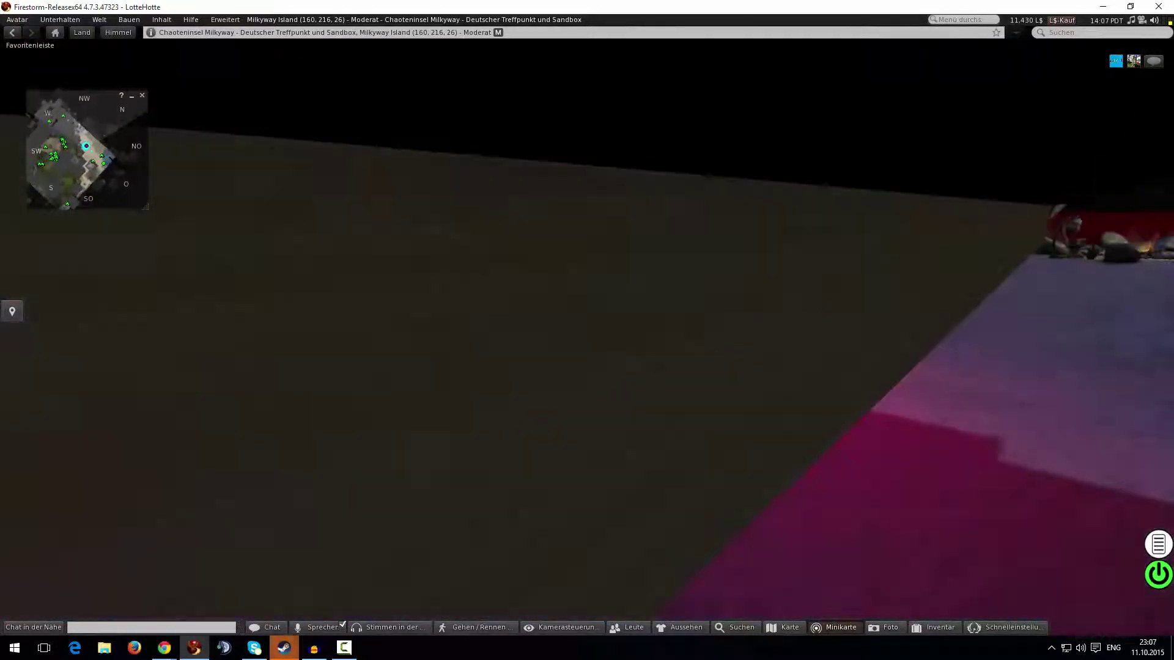
alt+drag(820, 123, 795, 86)
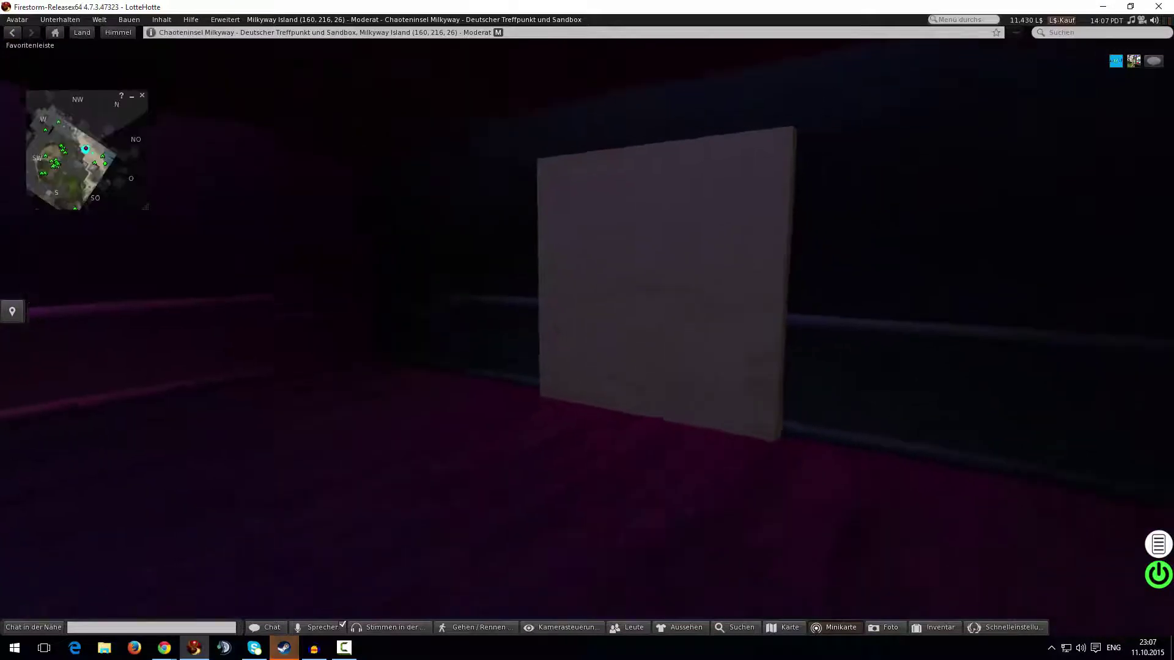
Set the panel light's radius to 11.800 and its intensity to 0.506.
key(ctrl+b)
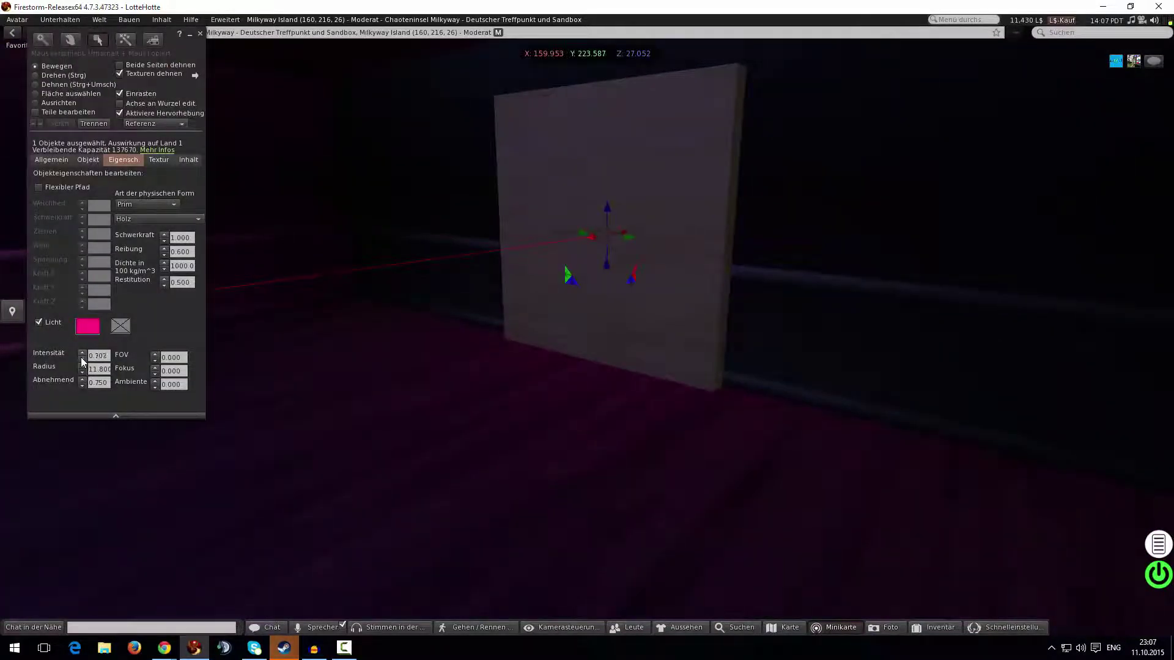
click(82, 359)
click(82, 359)
alt+drag(606, 275, 590, 253)
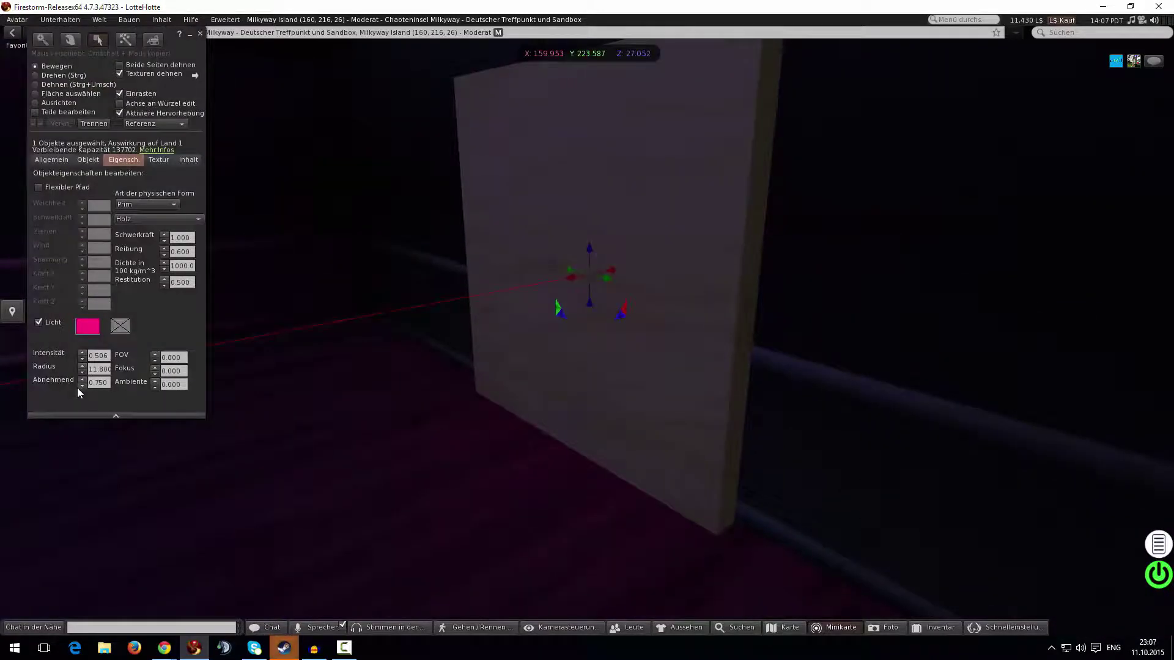
Set the panel light's intensity to 1.000 and its falloff to 1.500.
key(Escape)
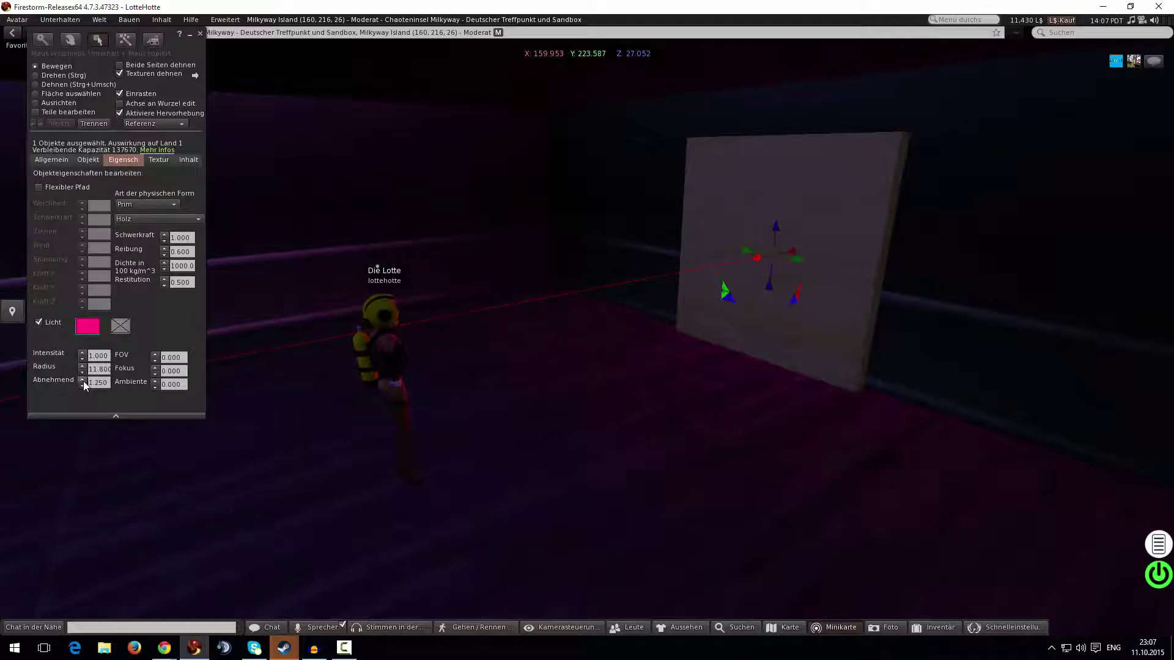
alt+click(974, 252)
alt+drag(359, 383, 495, 275)
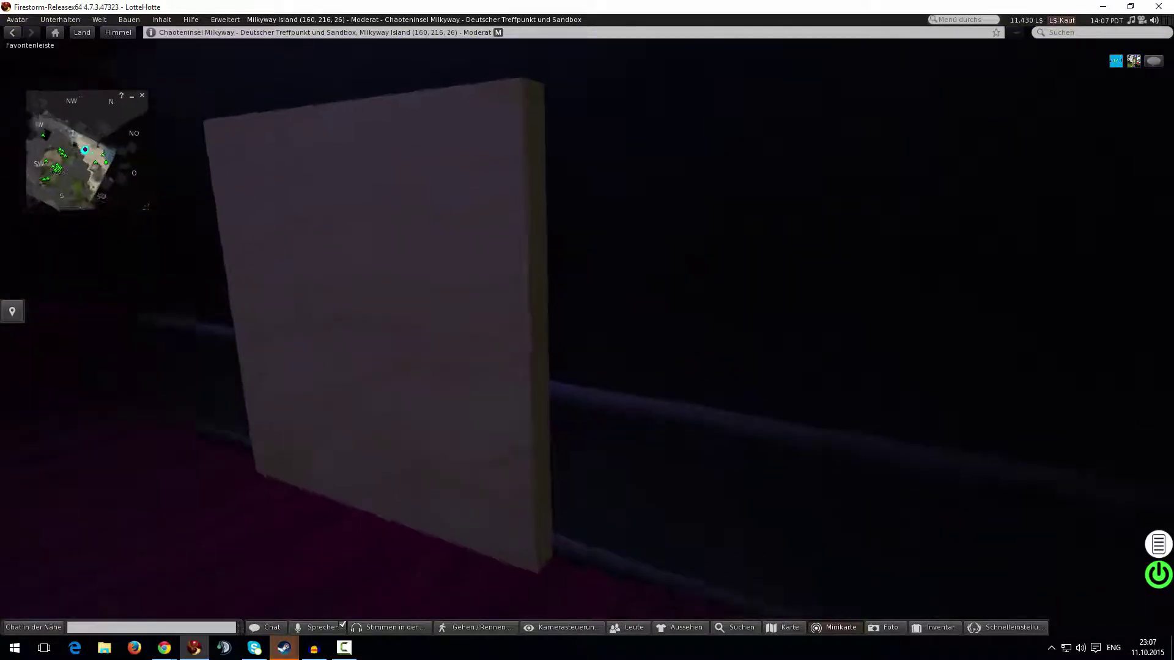
alt+drag(257, 305, 228, 306)
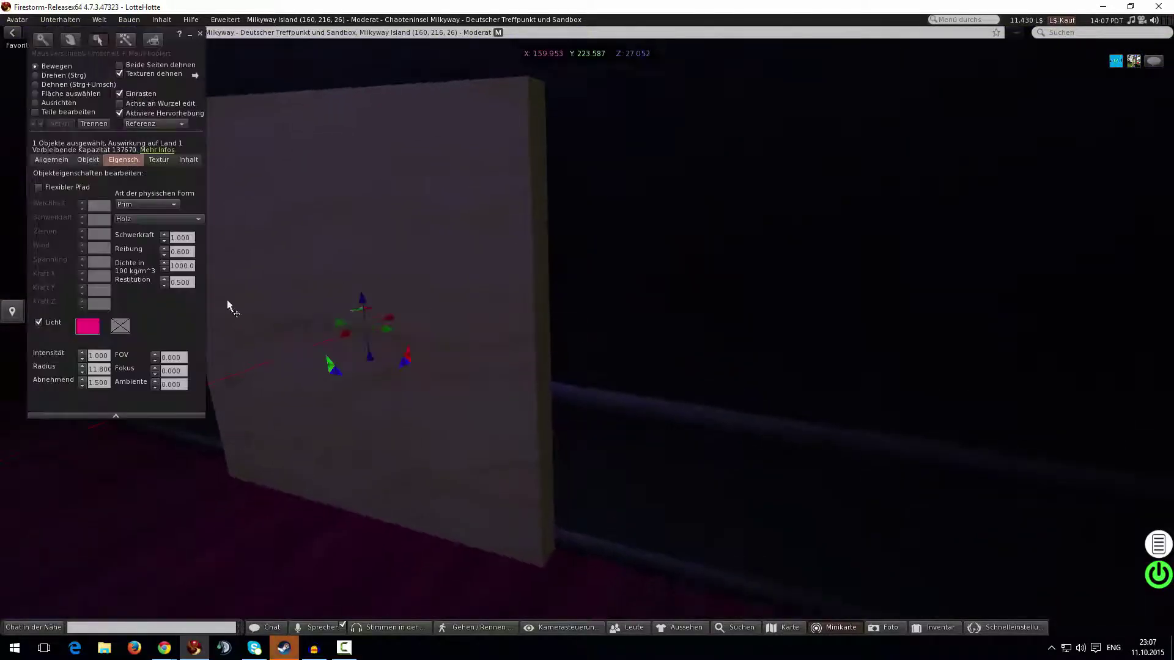
Try Snapshot_003 from the inventory as the panel light's projection texture.
click(120, 327)
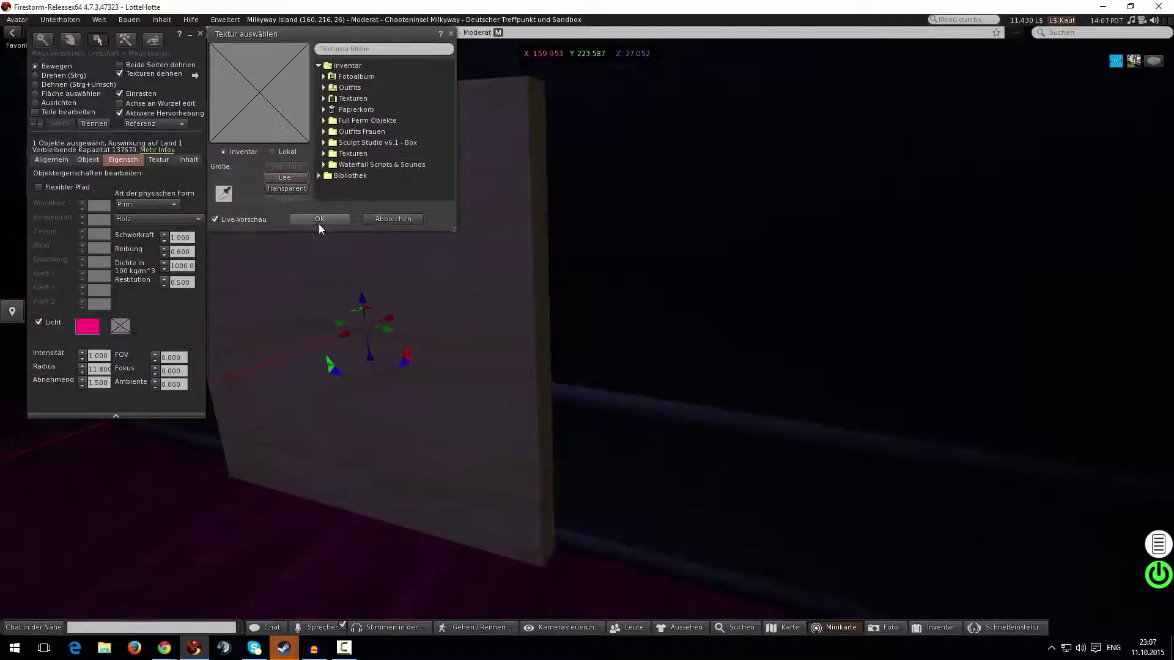
click(324, 88)
click(324, 109)
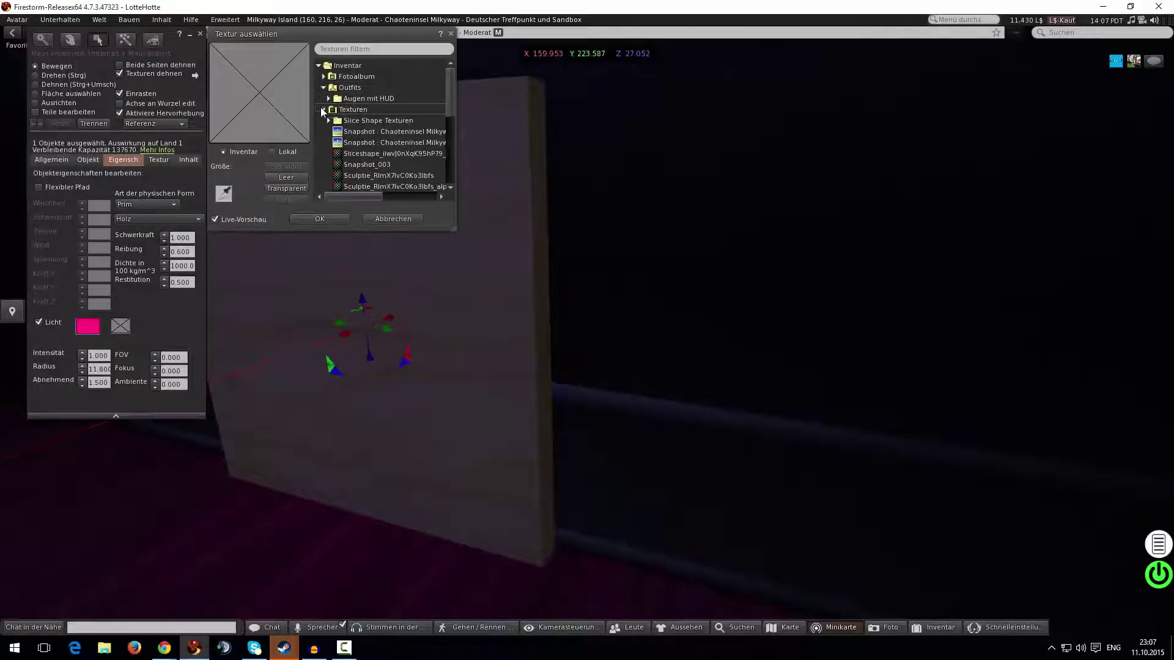
click(348, 165)
key(Escape)
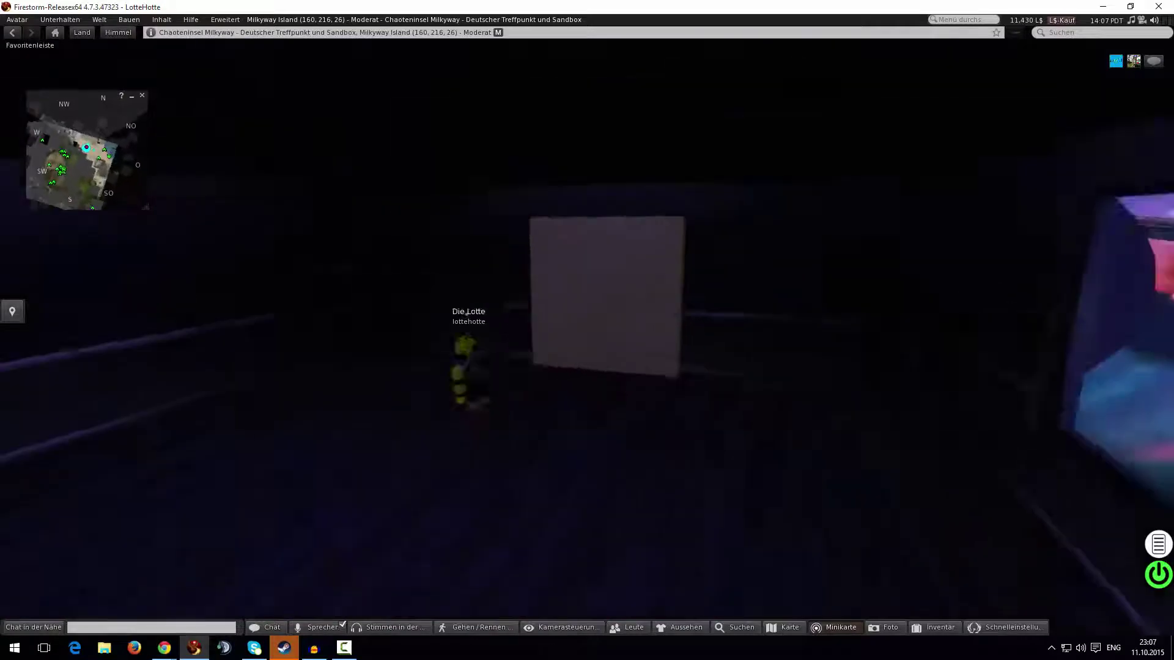
alt+drag(581, 324, 315, 291)
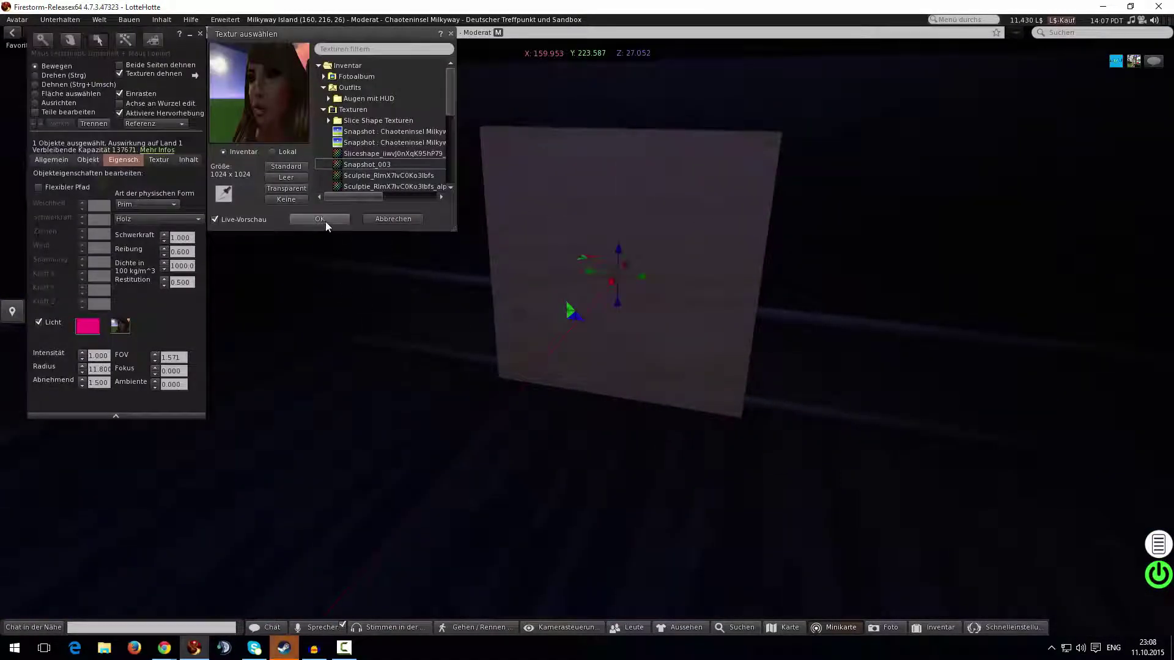
click(393, 219)
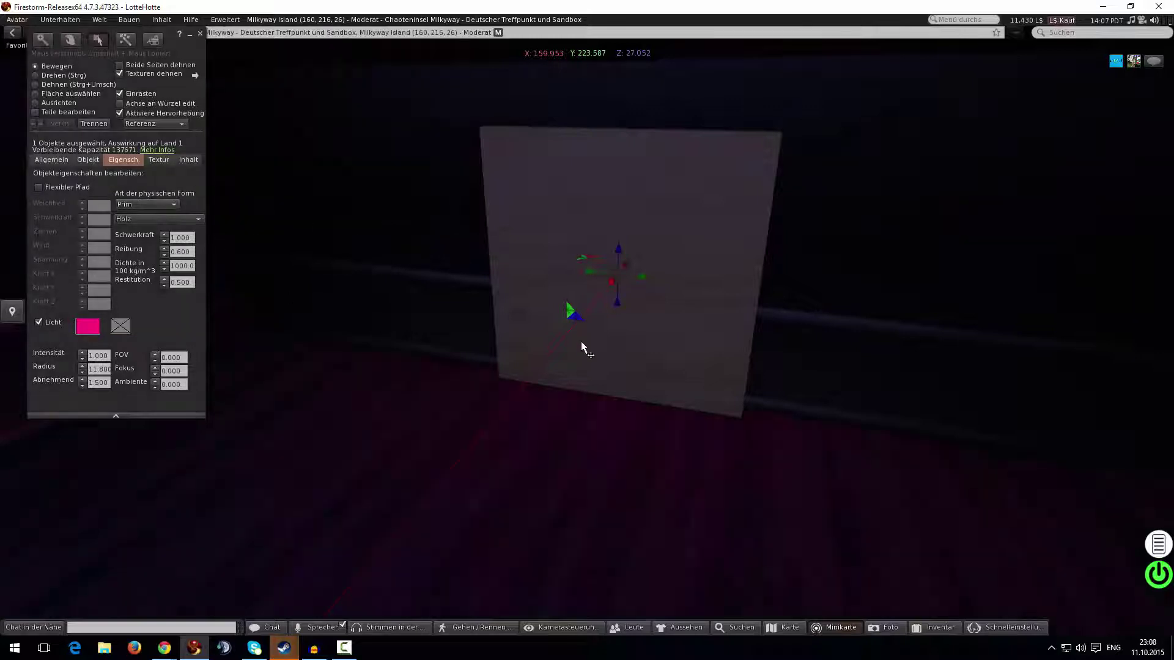
Create a new box on the floor in front of the wall panel and raise it to Z 27.499.
alt+click(651, 367)
click(200, 34)
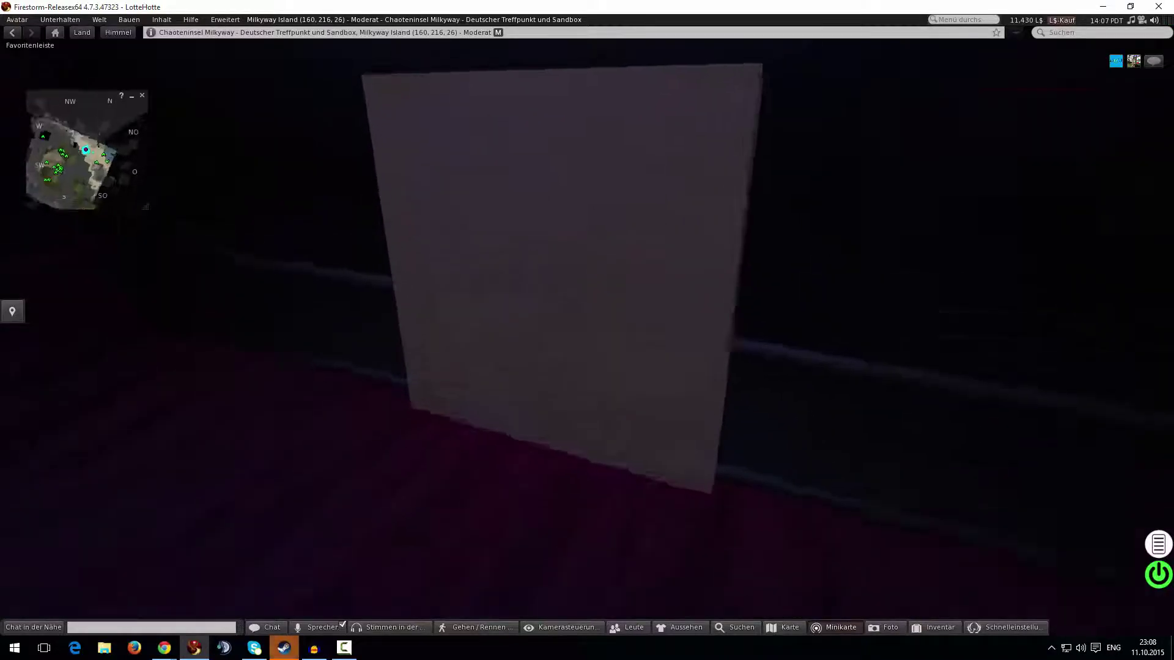
alt+drag(587, 333, 585, 398)
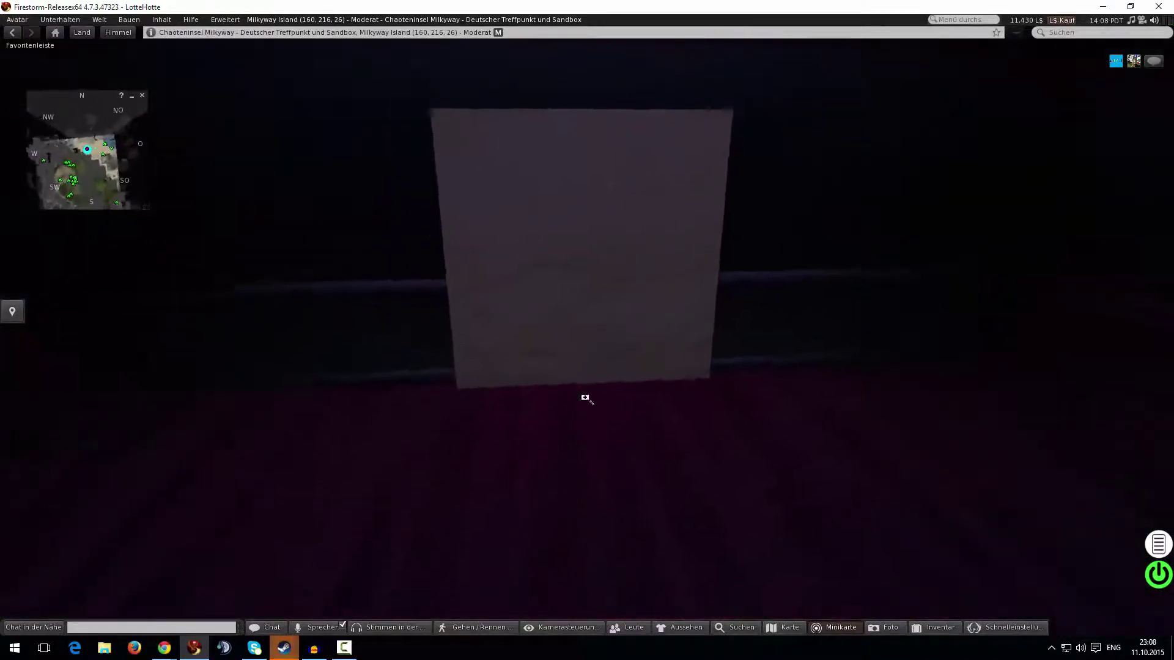
key(Escape)
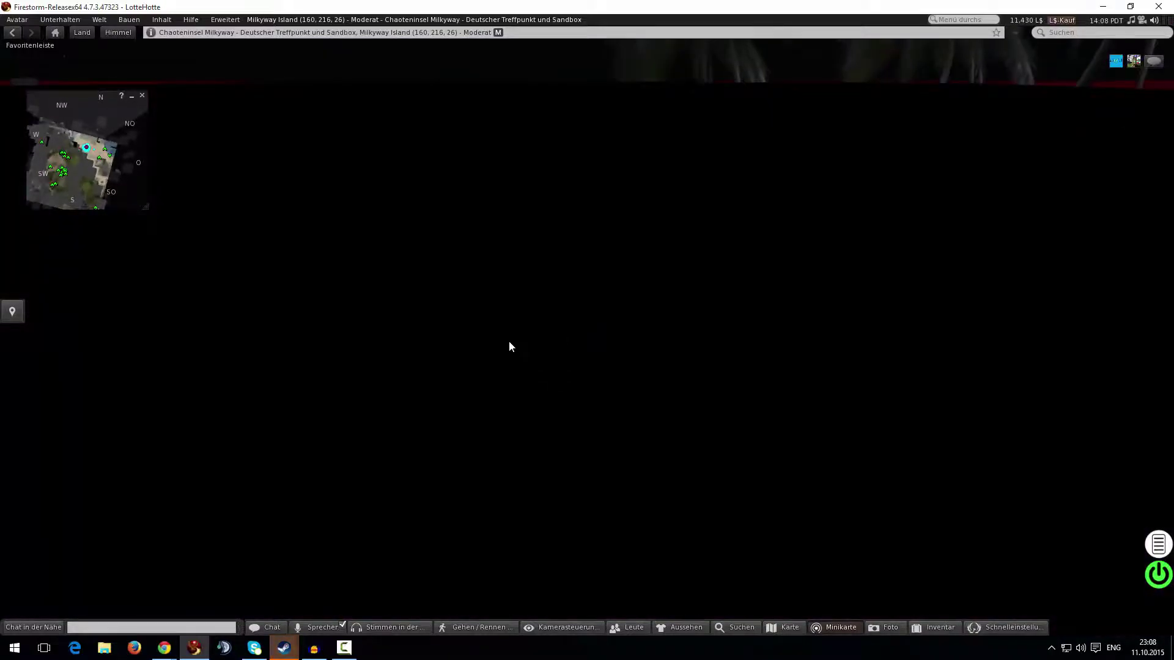
key(ctrl+b)
click(534, 408)
drag(543, 357, 548, 331)
Turn on the new box's light and assign Snapshot_003 from the Texturen folder as its projection texture.
click(45, 323)
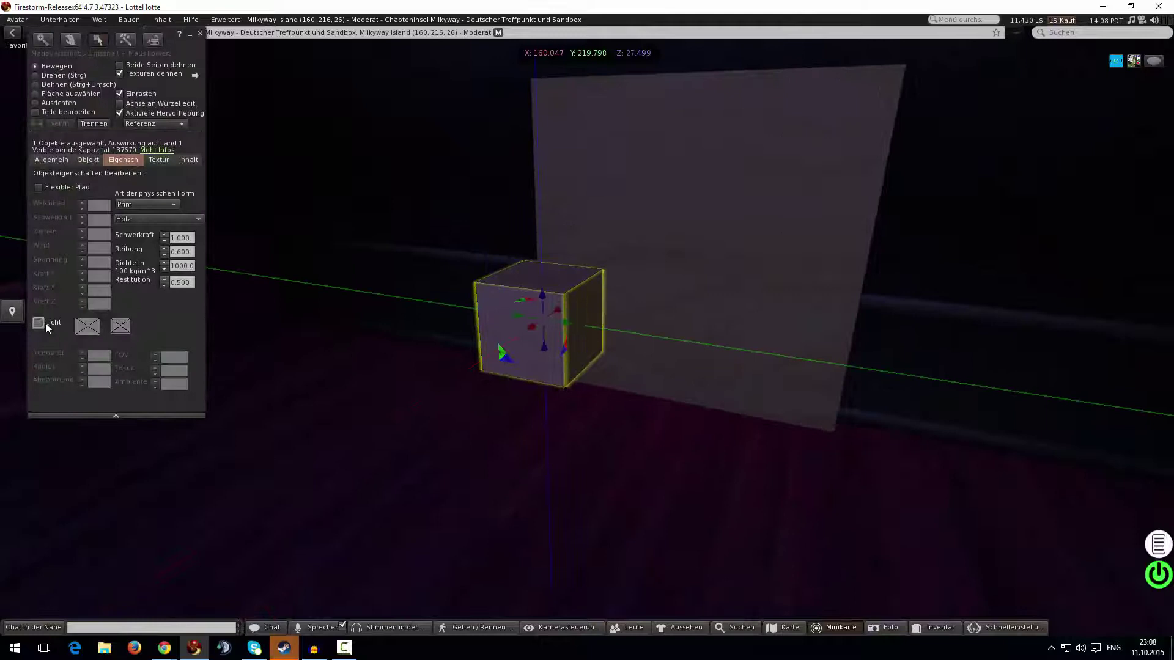
click(37, 322)
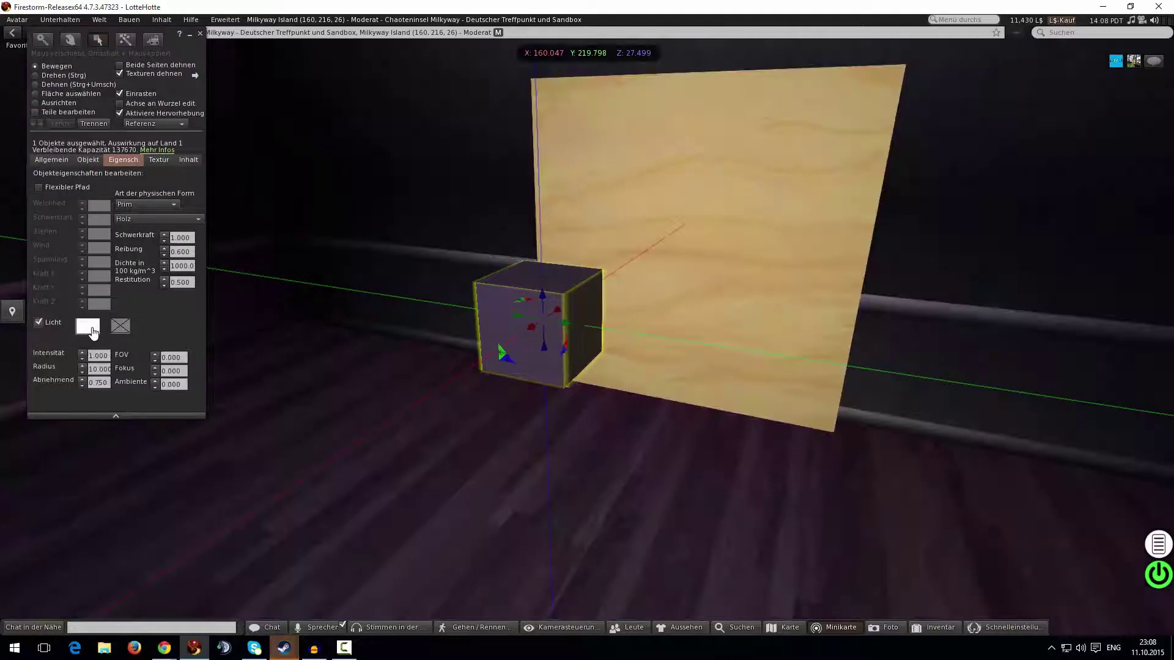
click(118, 328)
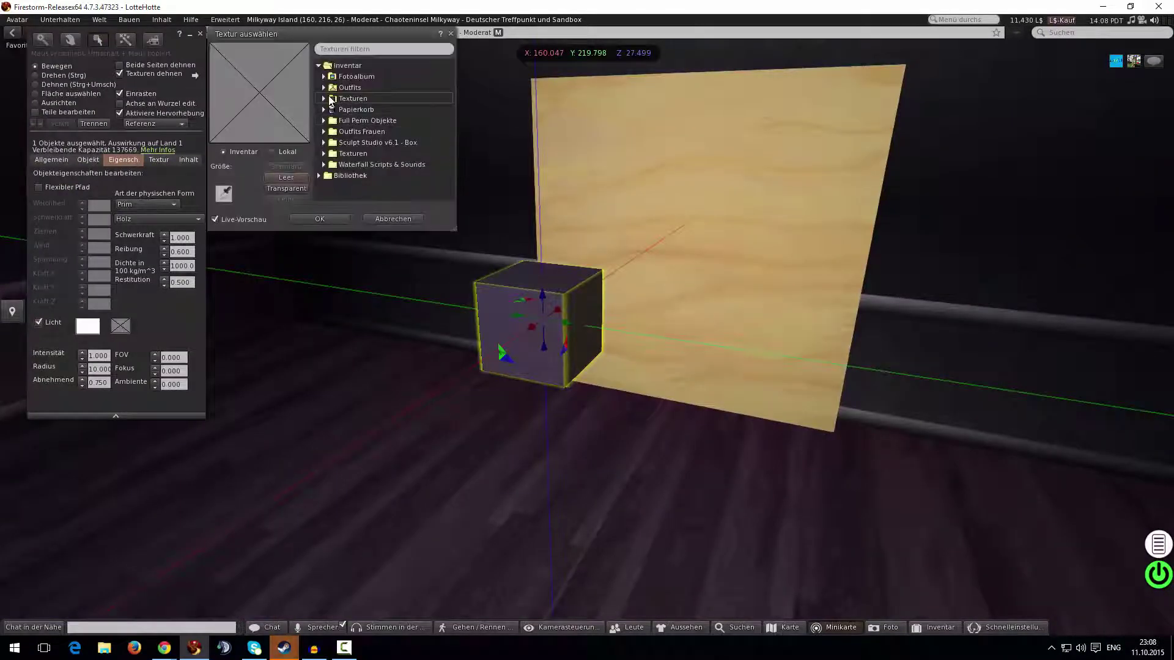
click(342, 99)
click(325, 99)
click(354, 152)
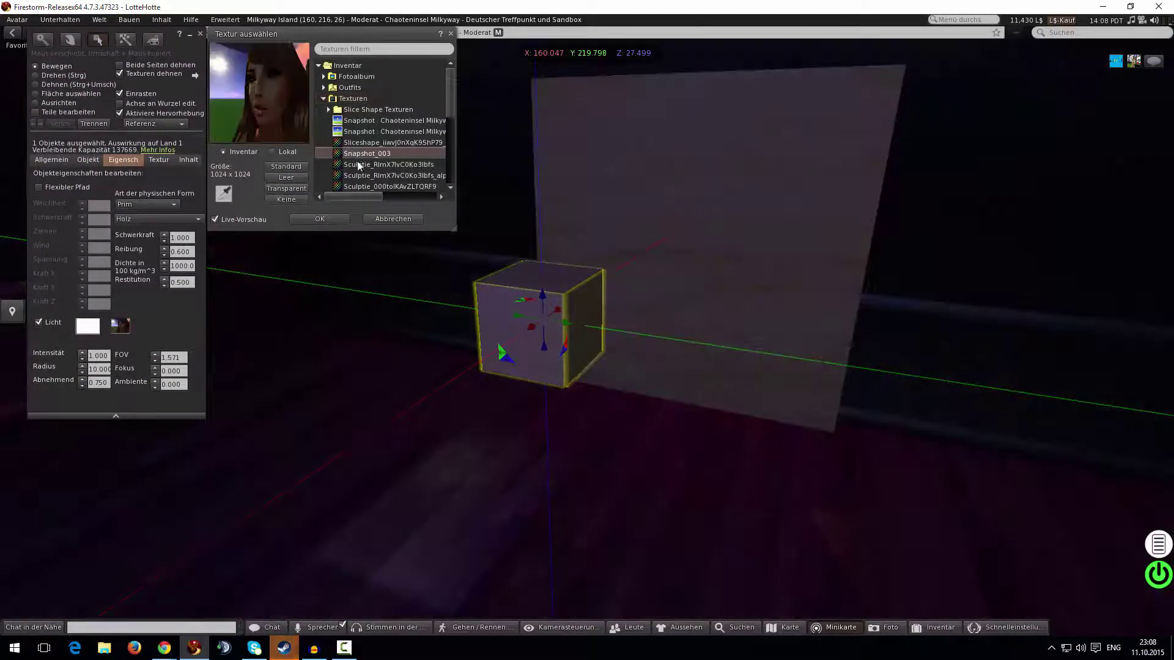
click(343, 217)
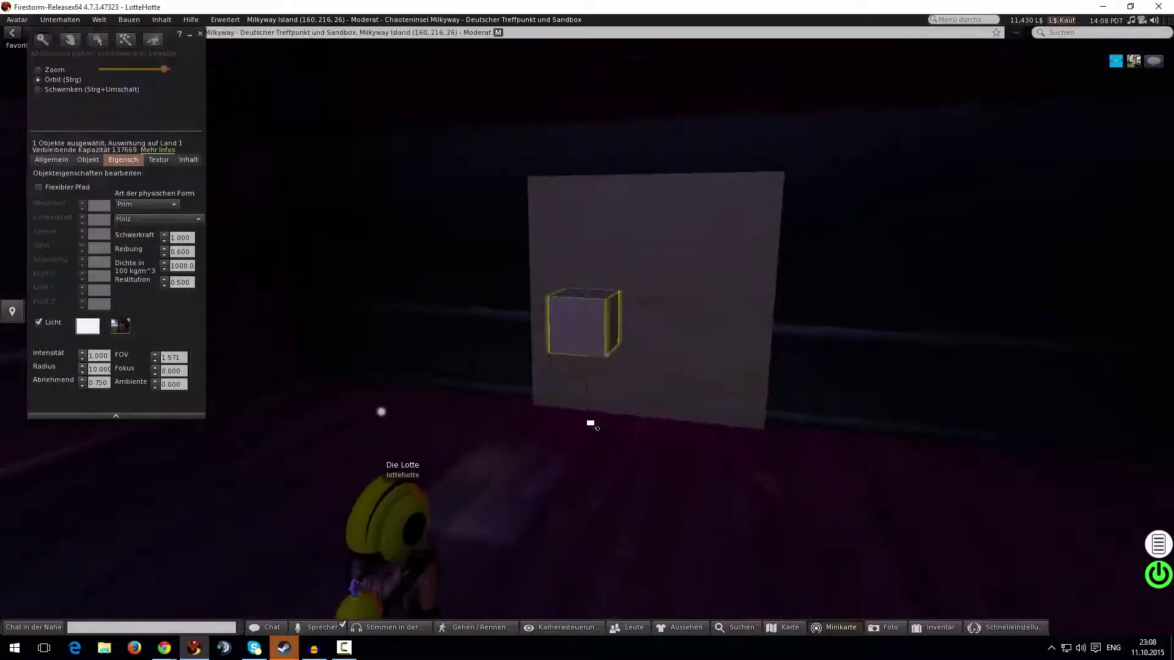
Lower the light box to Z 27.002 to project the snapshot onto the floor.
key(ctrl+3)
drag(406, 144, 463, 308)
alt+drag(413, 249, 306, 269)
mouse_move(594, 333)
ctrl+alt+mouse_down()
mouse_move(453, 358)
mouse_move(587, 330)
ctrl+alt+mouse_up()
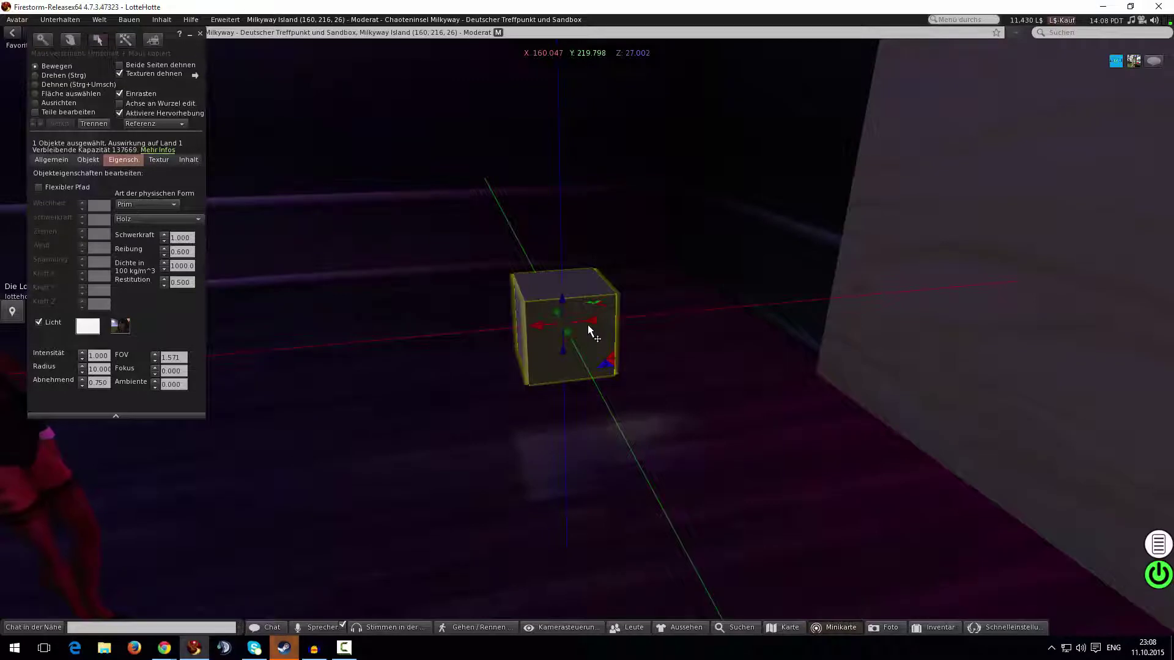
Reduce the graphics quality in stages to Mittel, moving the box to Z 25.929 and then Z 26.131 to compare the projection.
key(ctrl+p)
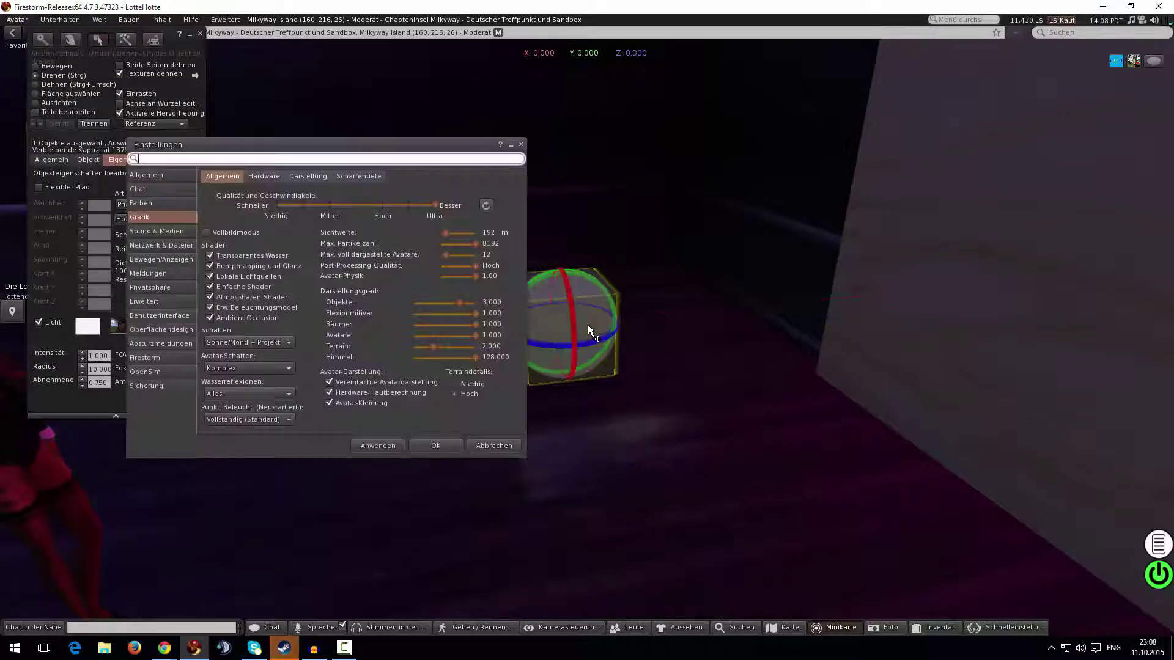
click(408, 203)
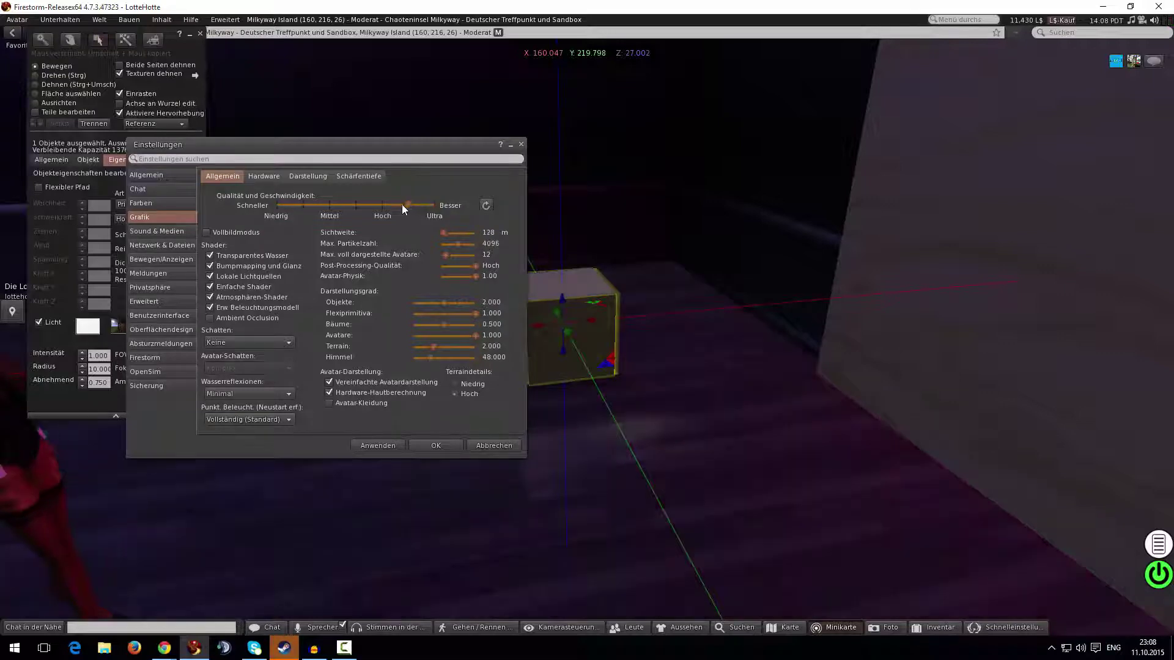
drag(561, 301, 596, 392)
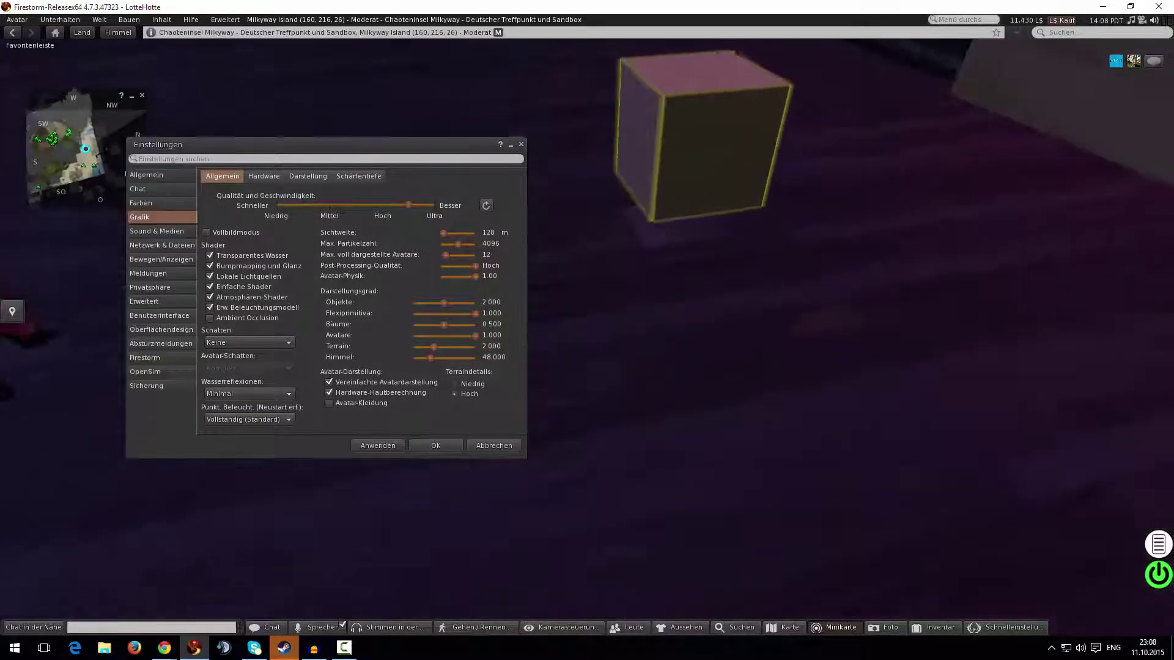
click(384, 204)
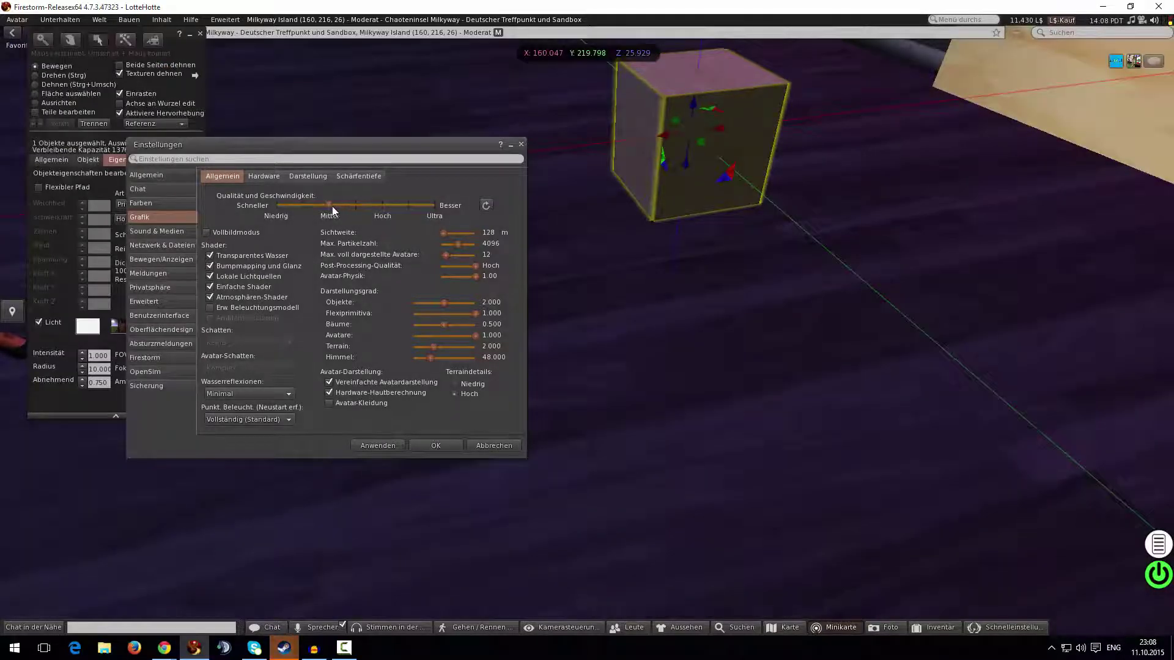
drag(691, 110, 696, 55)
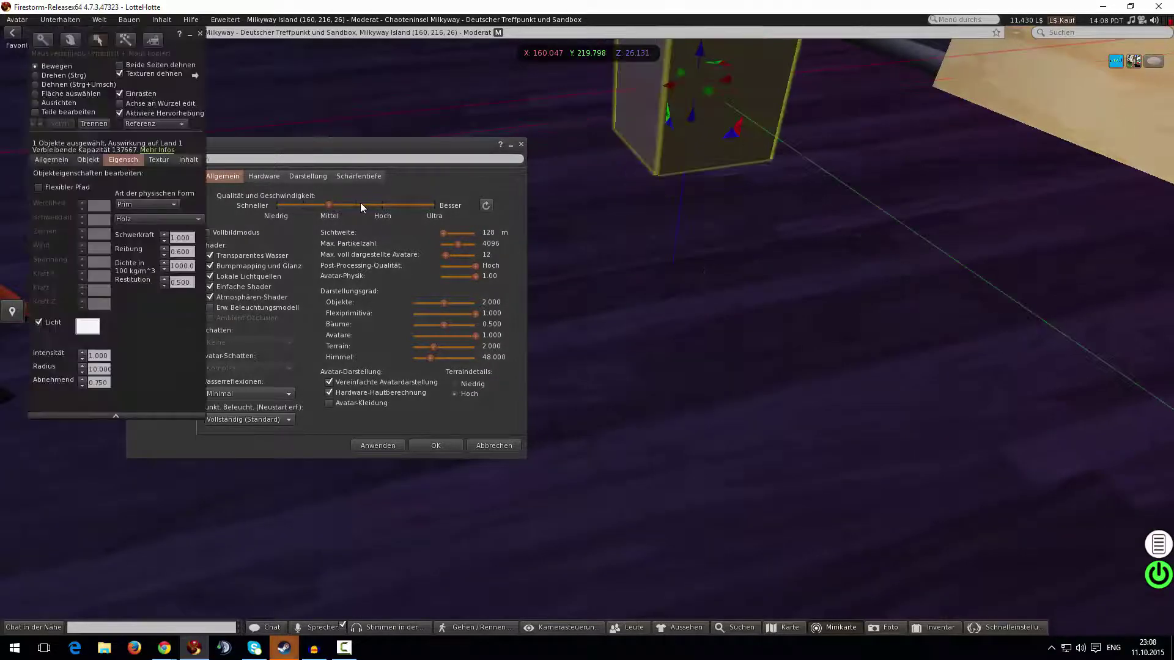
Raise the graphics quality in stages to Ultra, moving the box to Z 26.185 along the way, and accept the settings.
click(361, 205)
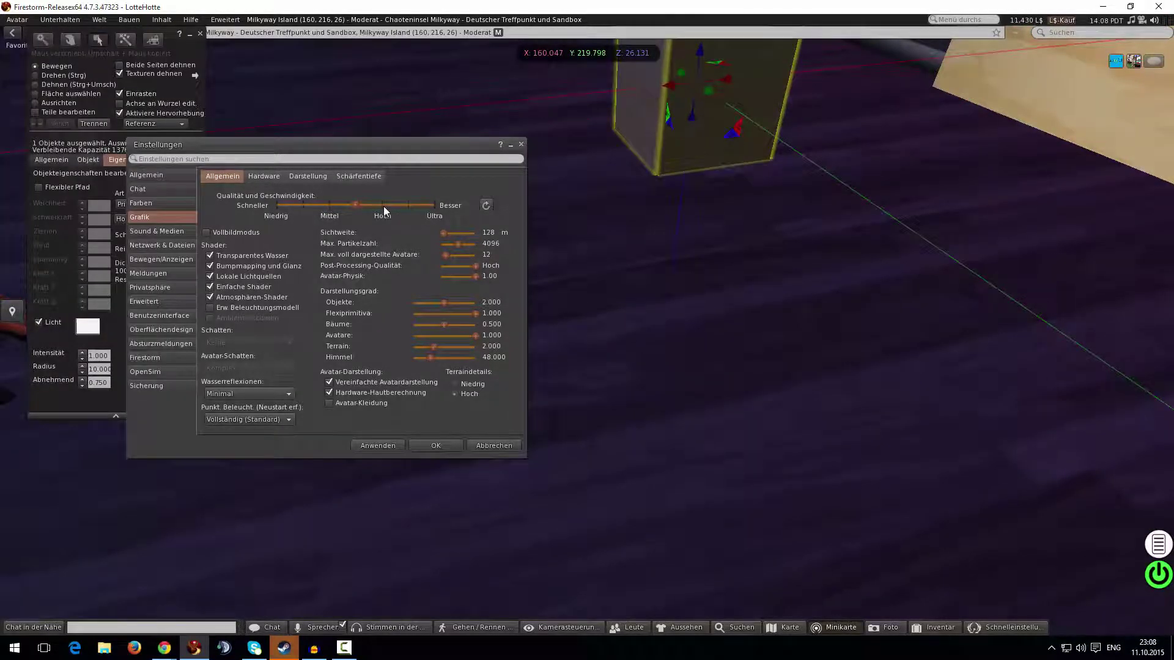
click(384, 207)
drag(691, 115, 626, 126)
click(408, 207)
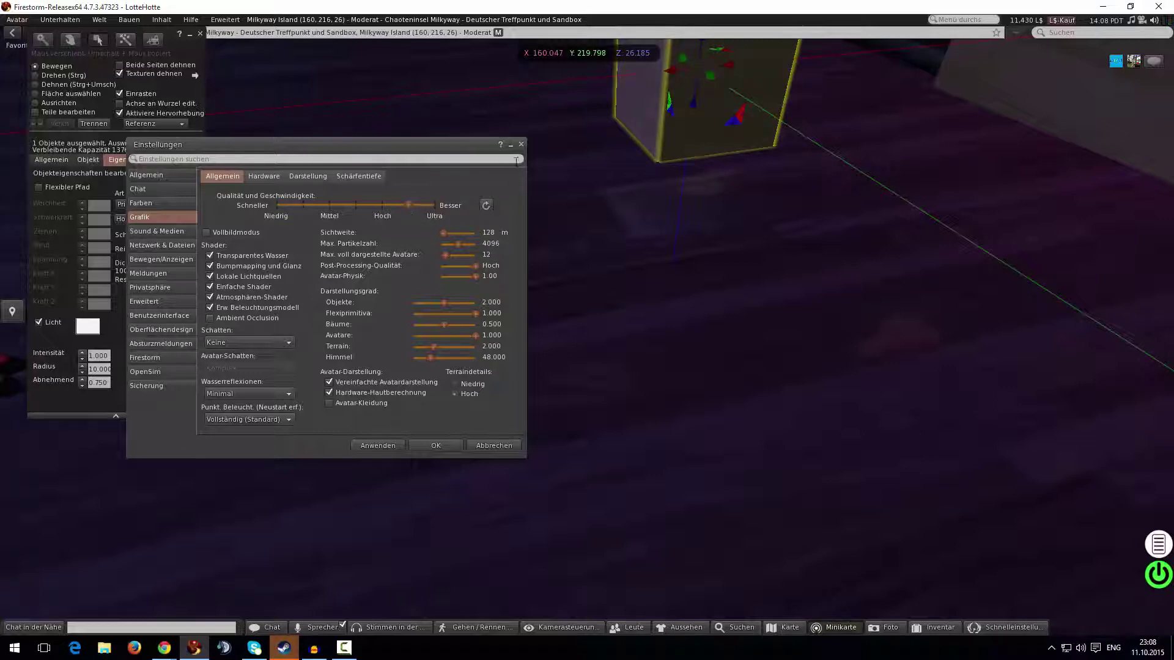
click(436, 205)
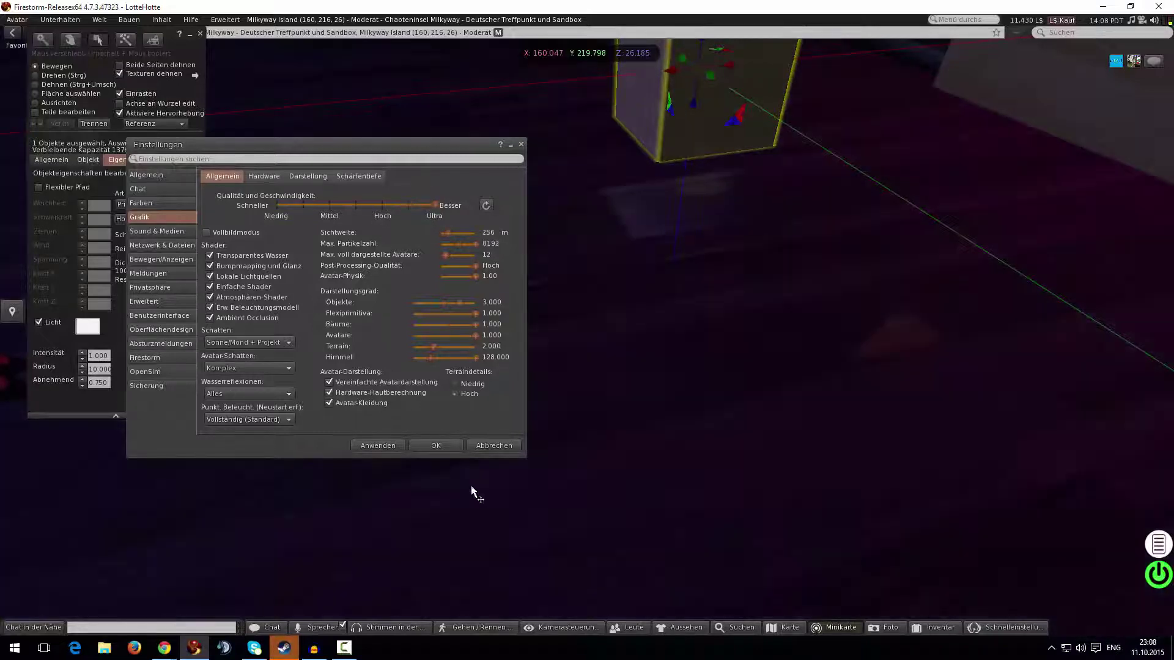
click(435, 445)
Move the light box toward the side wall to X 155.308 and Z 28.637.
mouse_move(568, 336)
ctrl+alt+mouse_down()
mouse_move(596, 294)
mouse_move(623, 315)
mouse_move(640, 306)
mouse_move(647, 163)
mouse_move(309, 118)
mouse_move(328, 116)
mouse_move(600, 346)
mouse_move(590, 333)
ctrl+alt+mouse_up()
drag(581, 270, 340, 406)
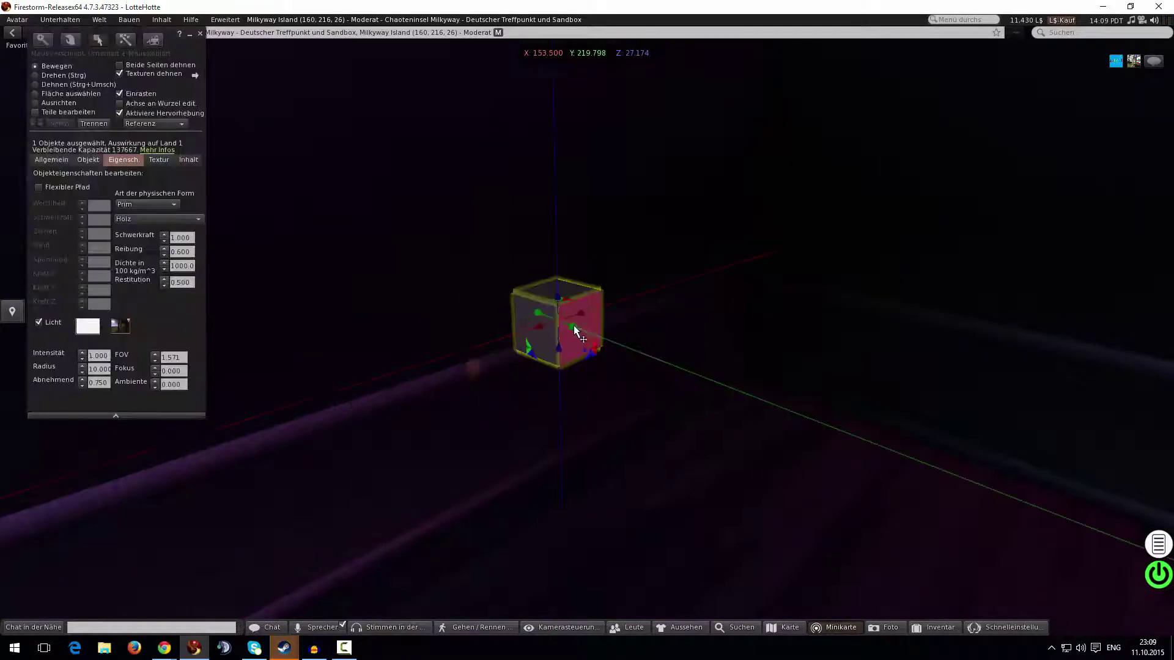
drag(575, 329, 762, 107)
alt+drag(762, 107, 585, 356)
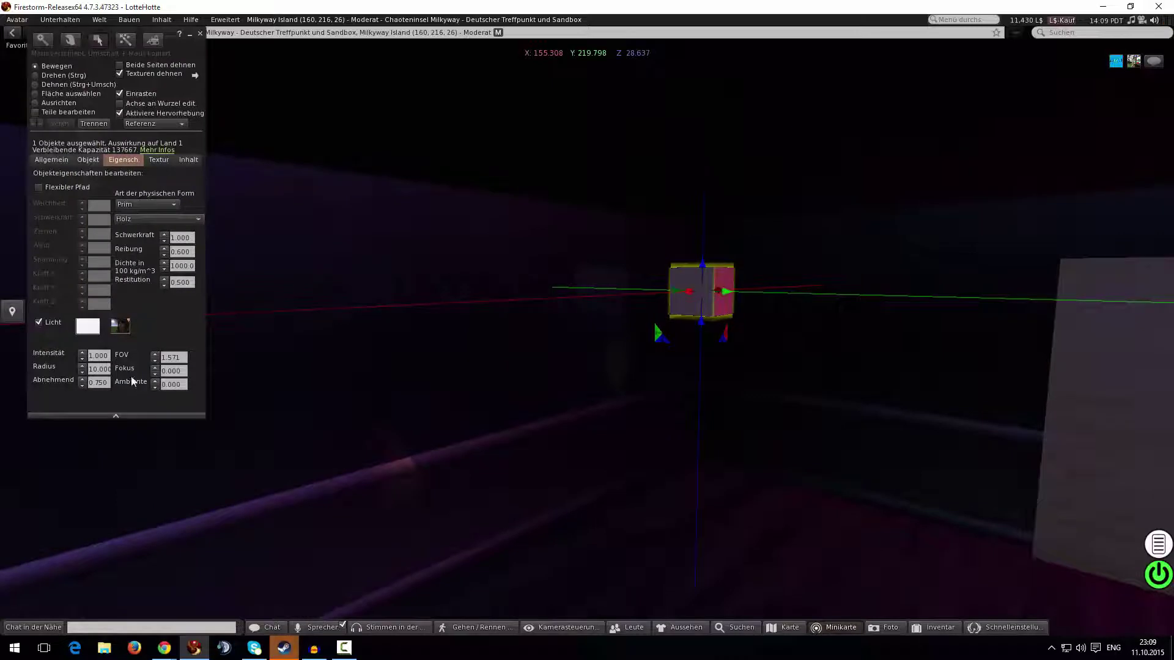
Set the box light's FOV to 0.800, focus to 20.000 and ambience to 1.000.
click(154, 355)
click(154, 354)
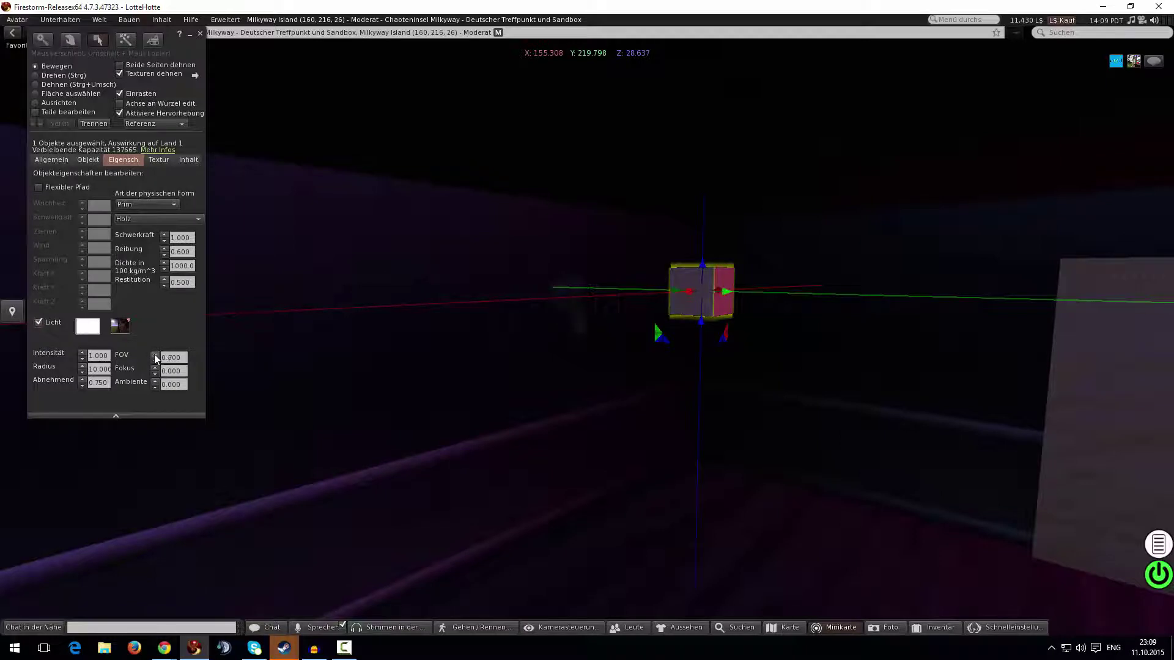
key(Escape)
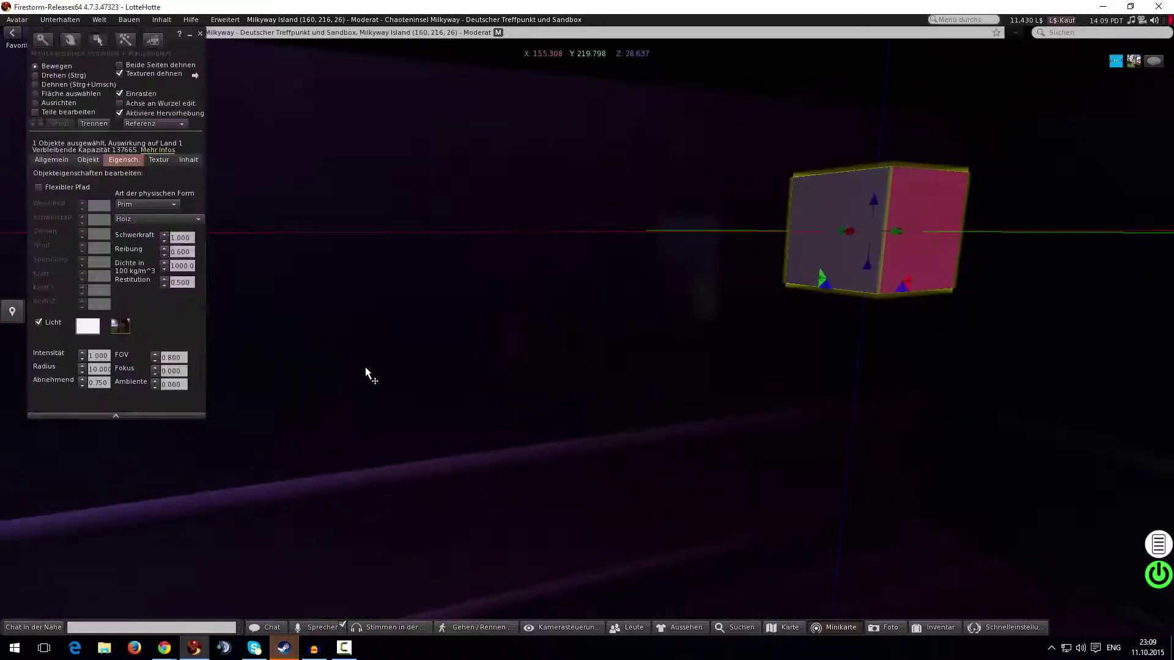
key(alt)
key(ctrl)
click(155, 368)
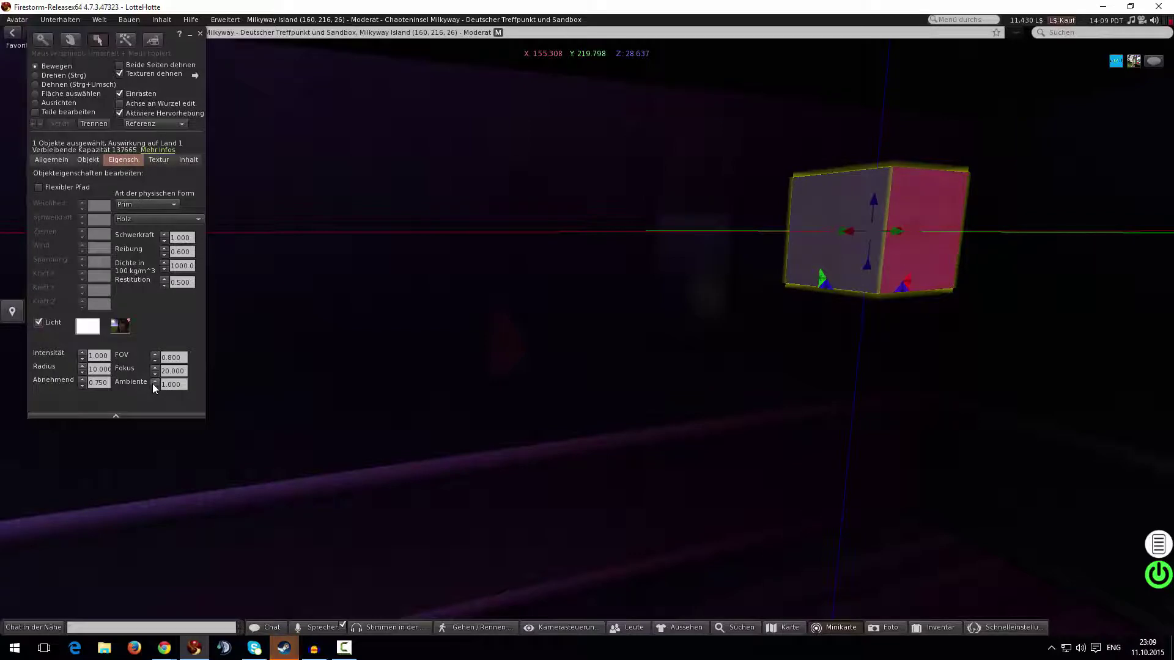
alt+drag(573, 326, 520, 385)
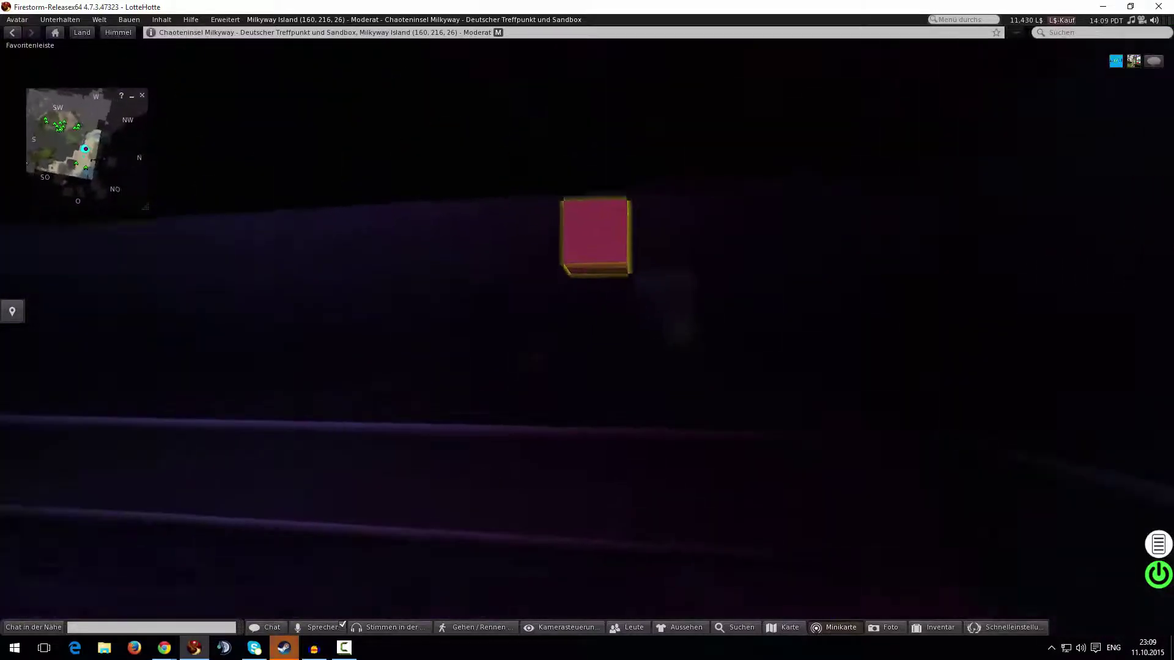
Tilt the light box and move it away from the side wall to X 157.970.
drag(654, 230, 614, 419)
alt+drag(634, 255, 586, 291)
alt+drag(396, 359, 642, 336)
drag(729, 301, 815, 304)
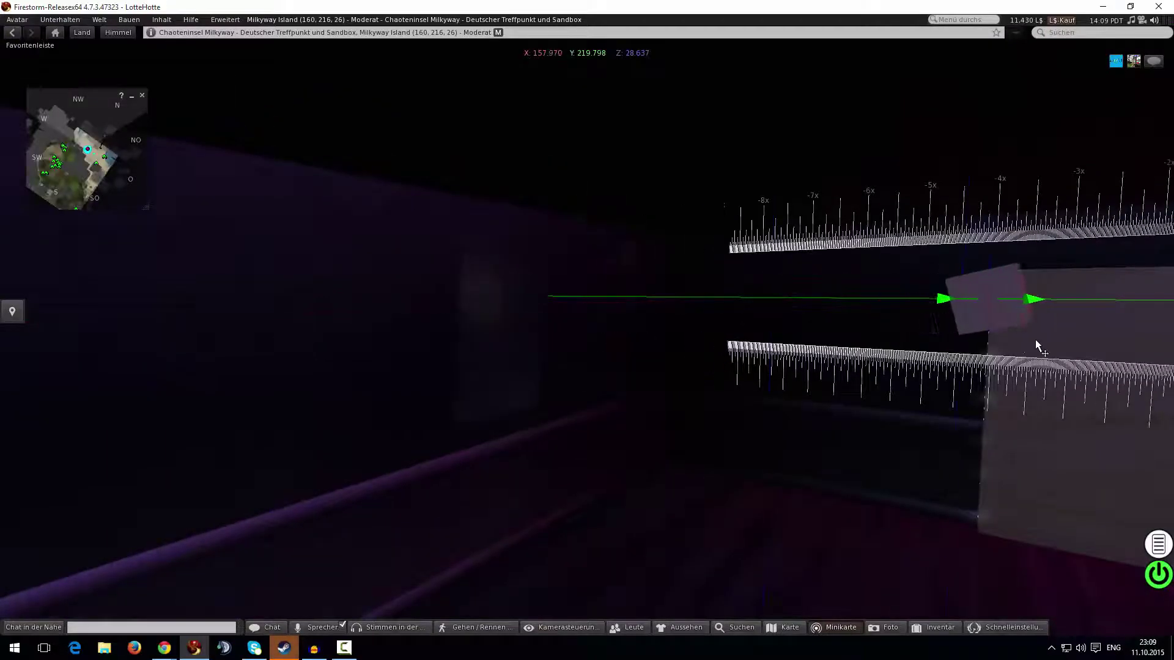
drag(1036, 339, 1037, 340)
alt+drag(569, 331, 434, 312)
key(ctrl+1)
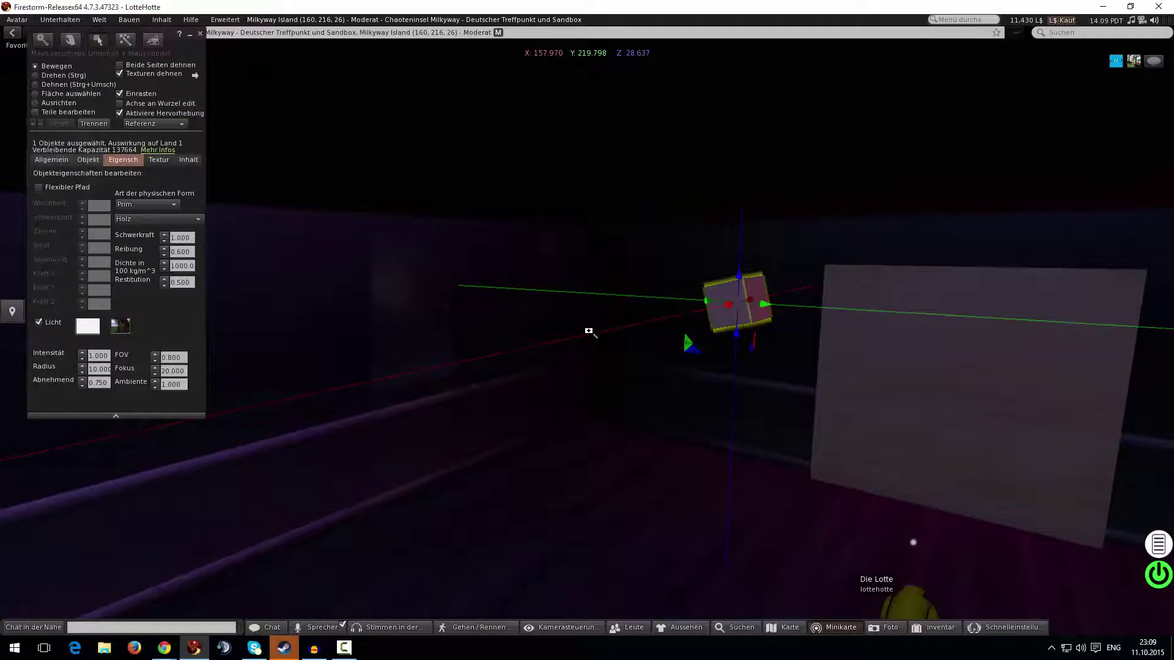
Delete the projector light box from the room.
right_click(743, 299)
click(739, 334)
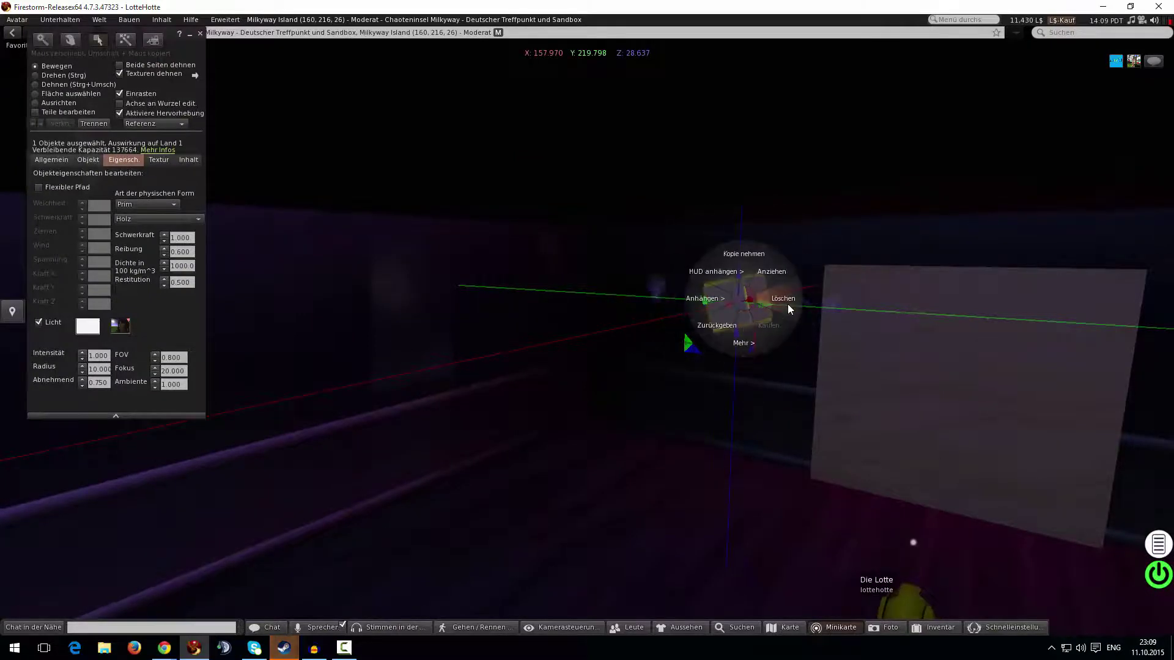
click(787, 304)
ctrl+alt+drag(630, 320, 586, 332)
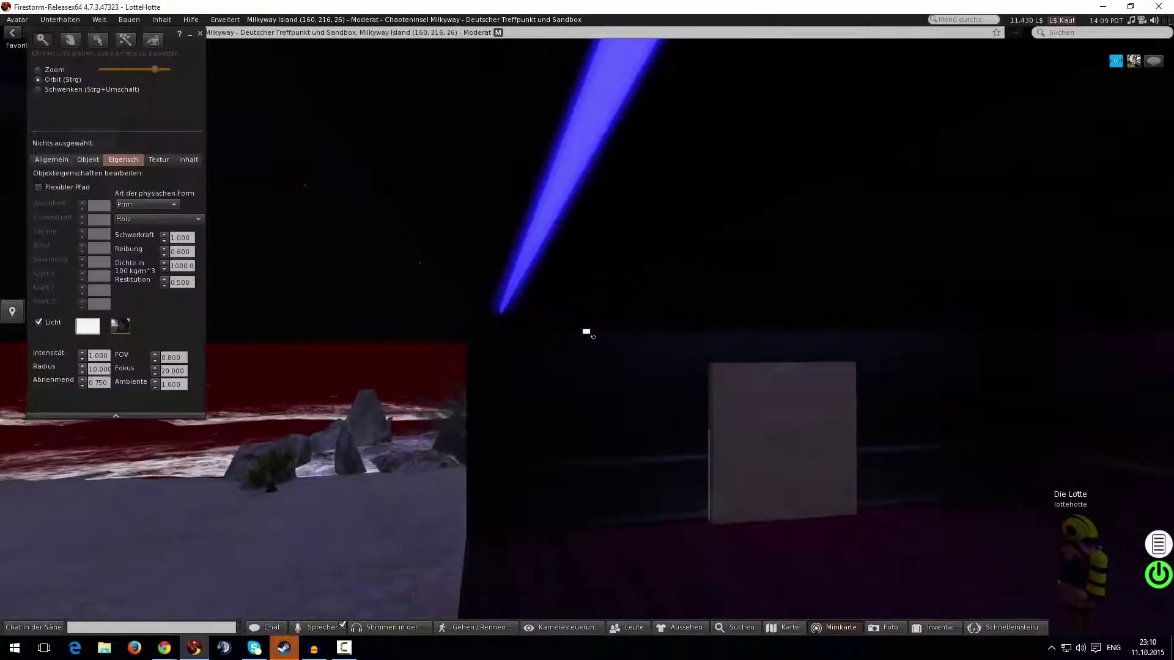